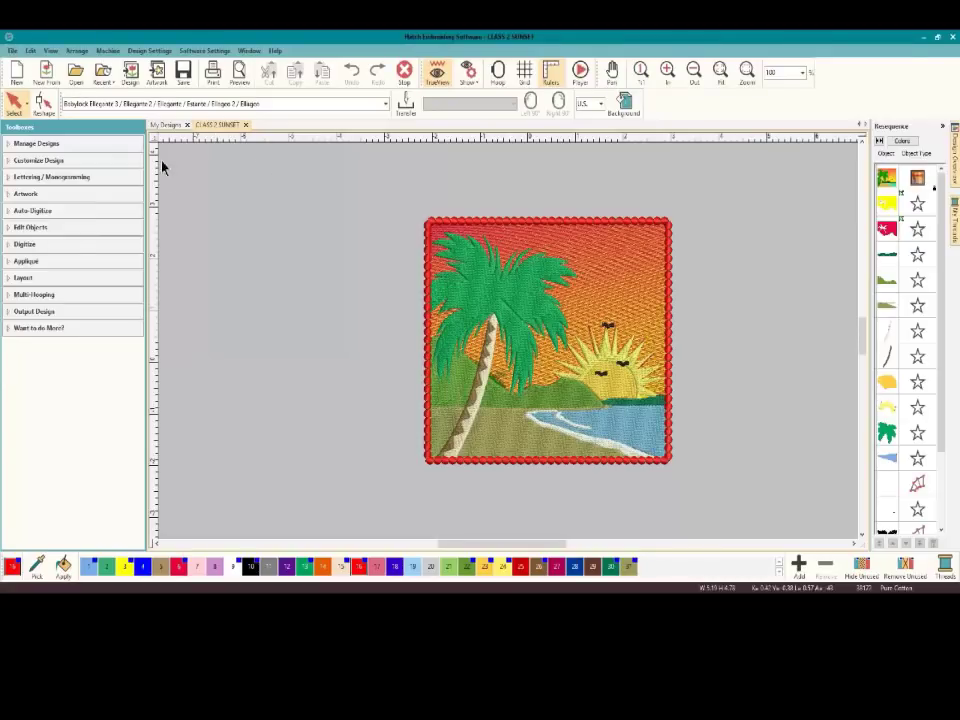
Create a new blank design, Design2, alongside the CLASS 2 SUNSET design
{"action": "left_click", "coordinate": [10, 52]}
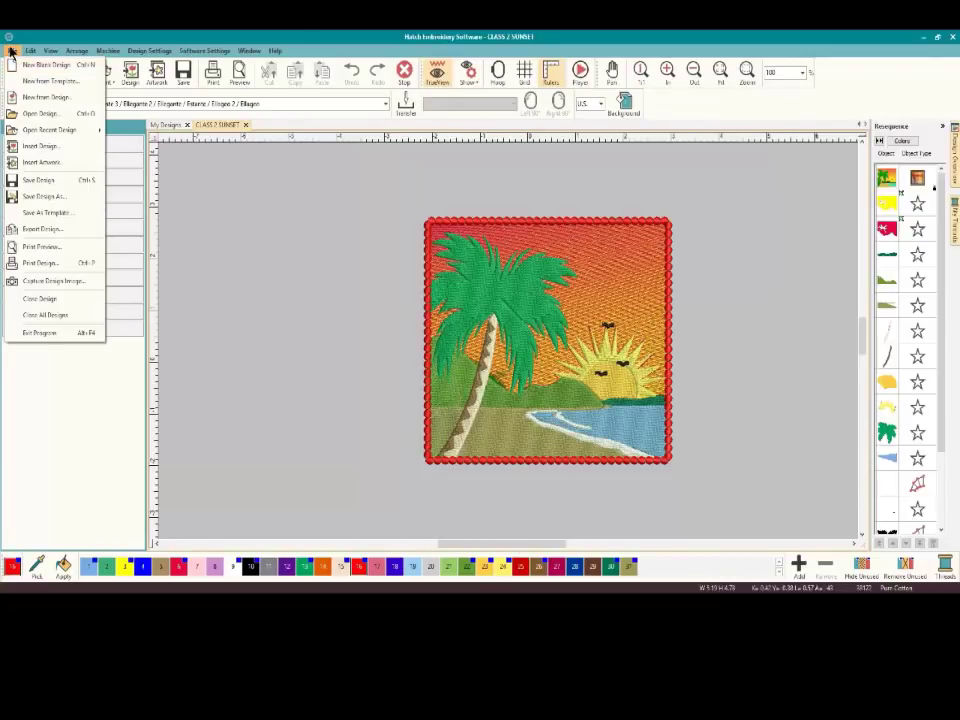
{"action": "left_click", "coordinate": [79, 67]}
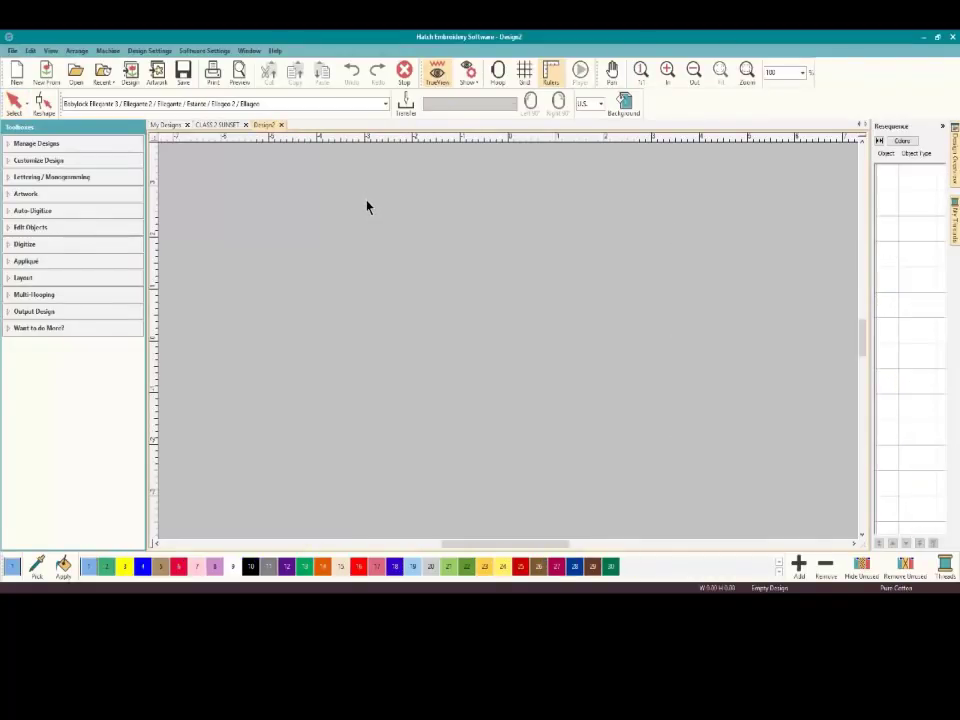
Insert SUNSET IMAGE.jpg from the Desktop as artwork in the design
{"action": "left_click", "coordinate": [157, 82]}
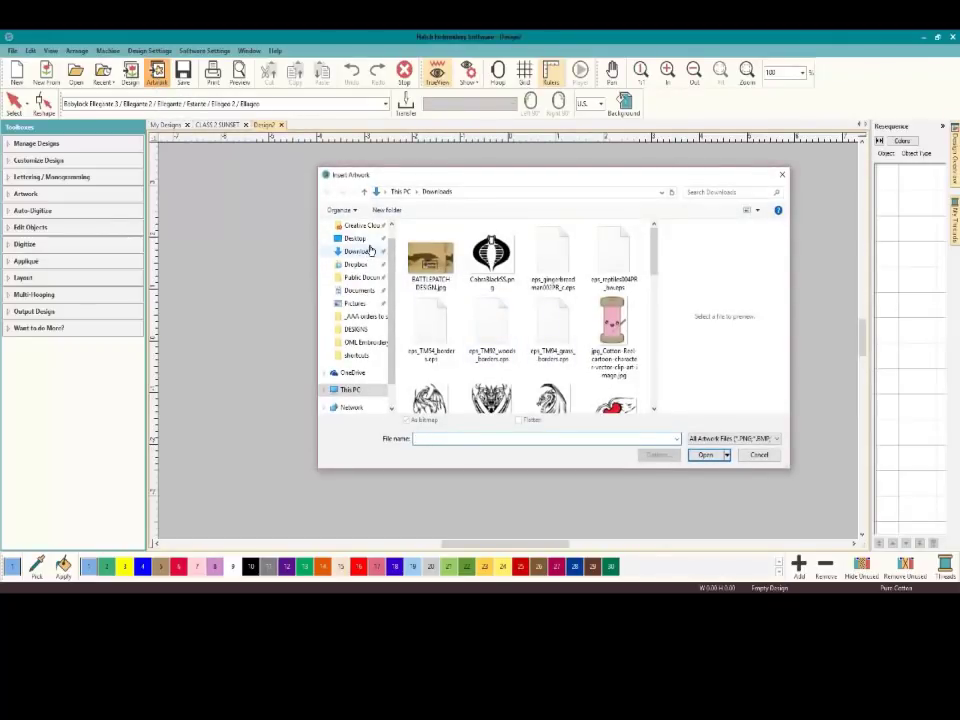
{"action": "left_click", "coordinate": [356, 238]}
{"action": "left_click", "coordinate": [557, 258]}
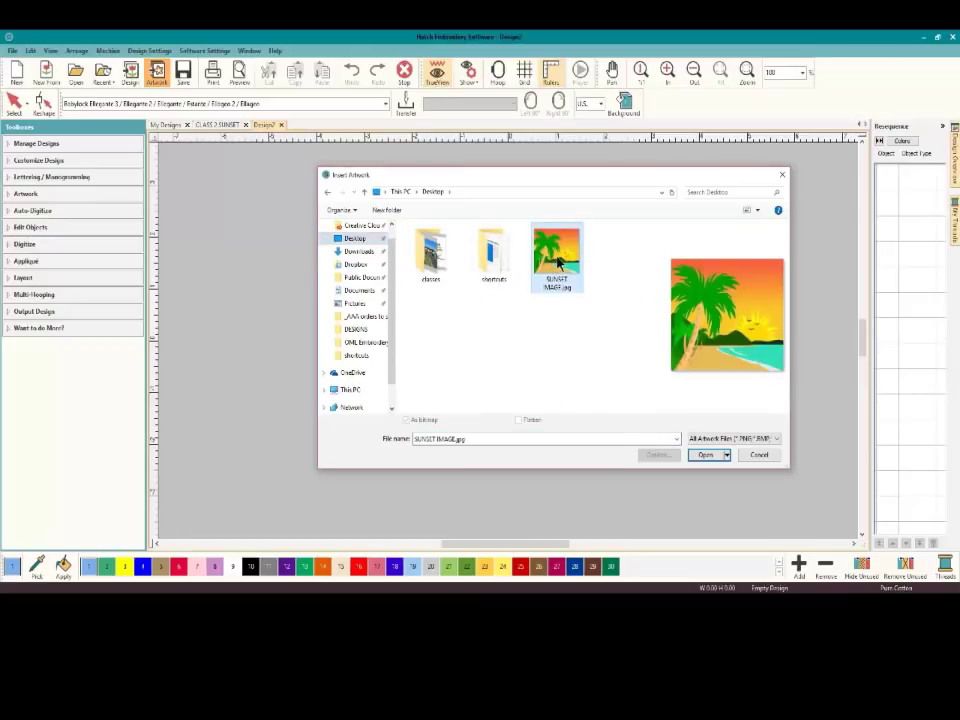
{"action": "left_click", "coordinate": [706, 457]}
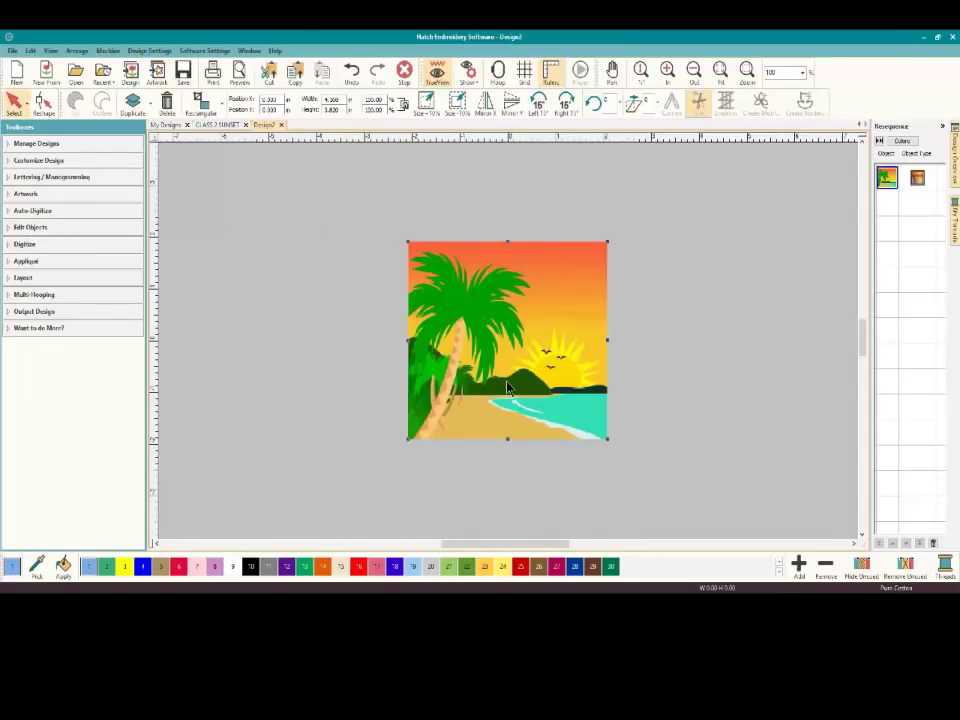
Enlarge the sunset picture to about 5.1 × 4.7 inches and reposition it on the canvas
{"action": "mouse_move", "coordinate": [607, 243]}
{"action": "left_click_drag", "start_coordinate": [607, 243], "coordinate": [654, 191]}
{"action": "left_click_drag", "start_coordinate": [587, 270], "coordinate": [563, 292]}
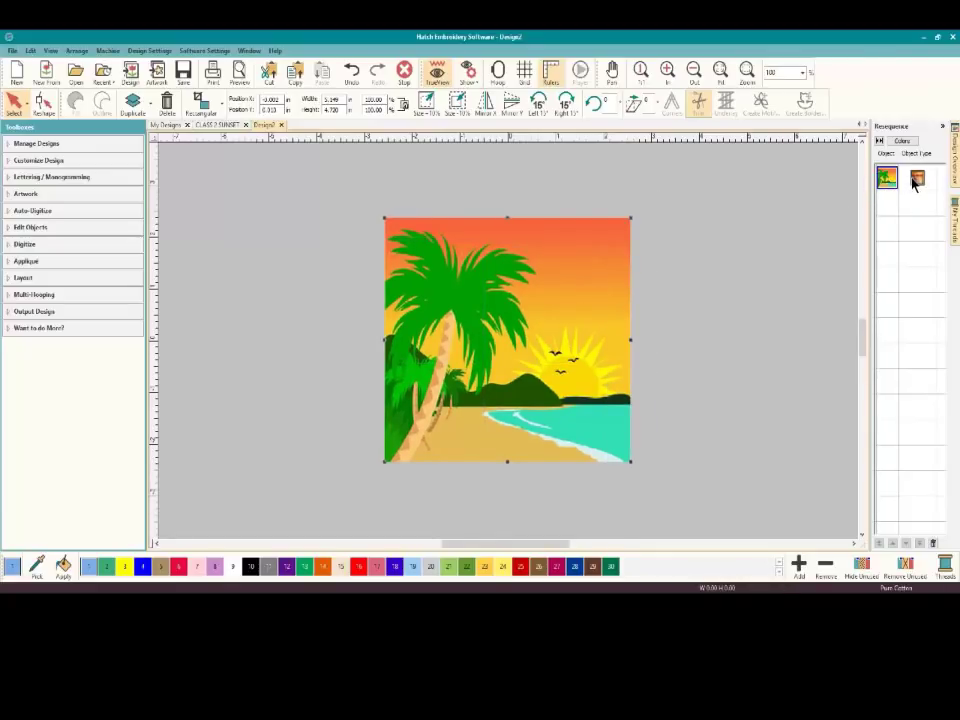
{"action": "left_click", "coordinate": [876, 202]}
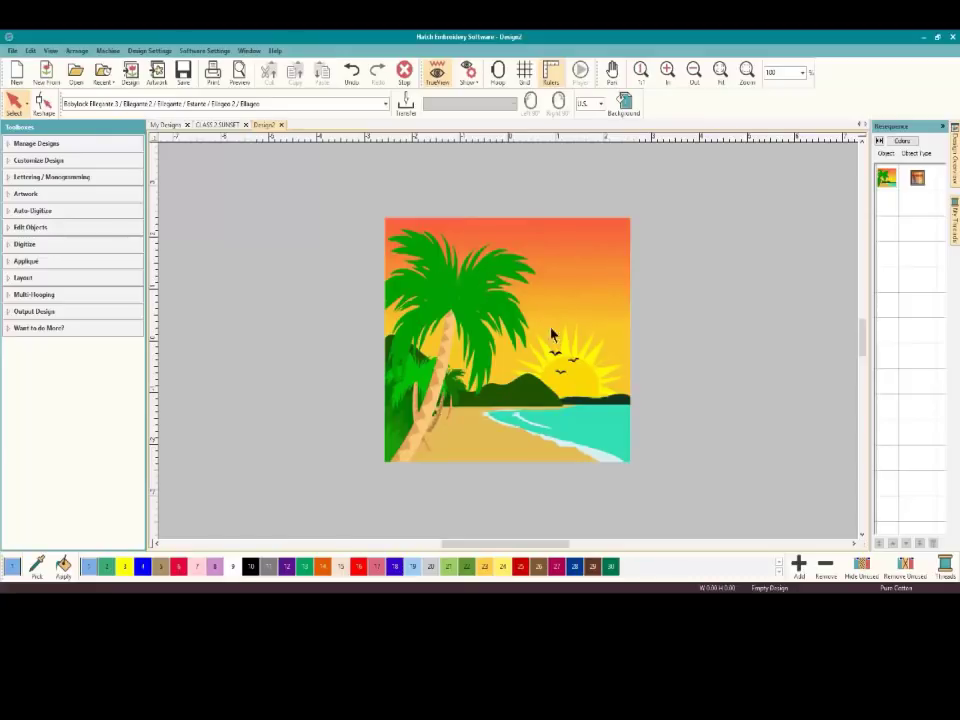
Lock the sunset picture through its right-click menu in the Resequence docker
{"action": "left_click", "coordinate": [884, 183]}
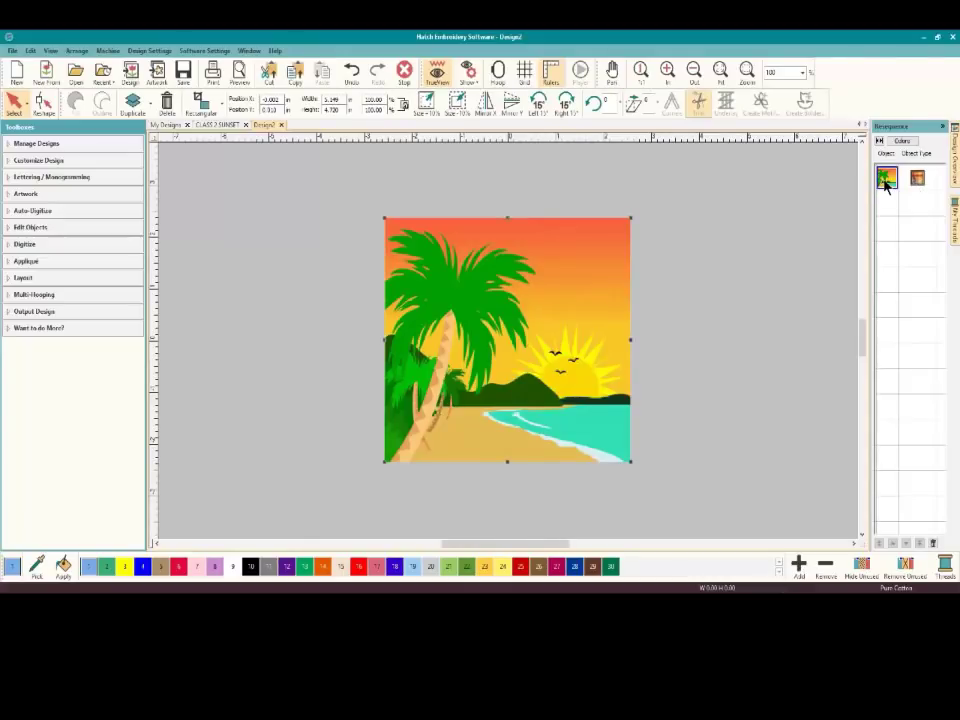
{"action": "right_click", "coordinate": [886, 185]}
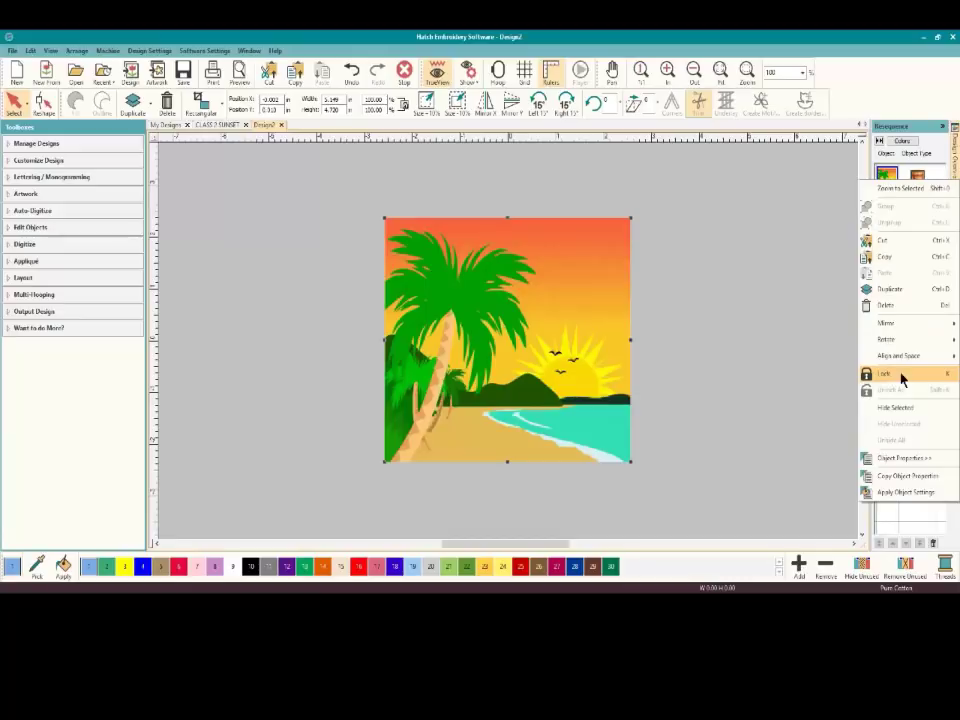
{"action": "left_click", "coordinate": [950, 378]}
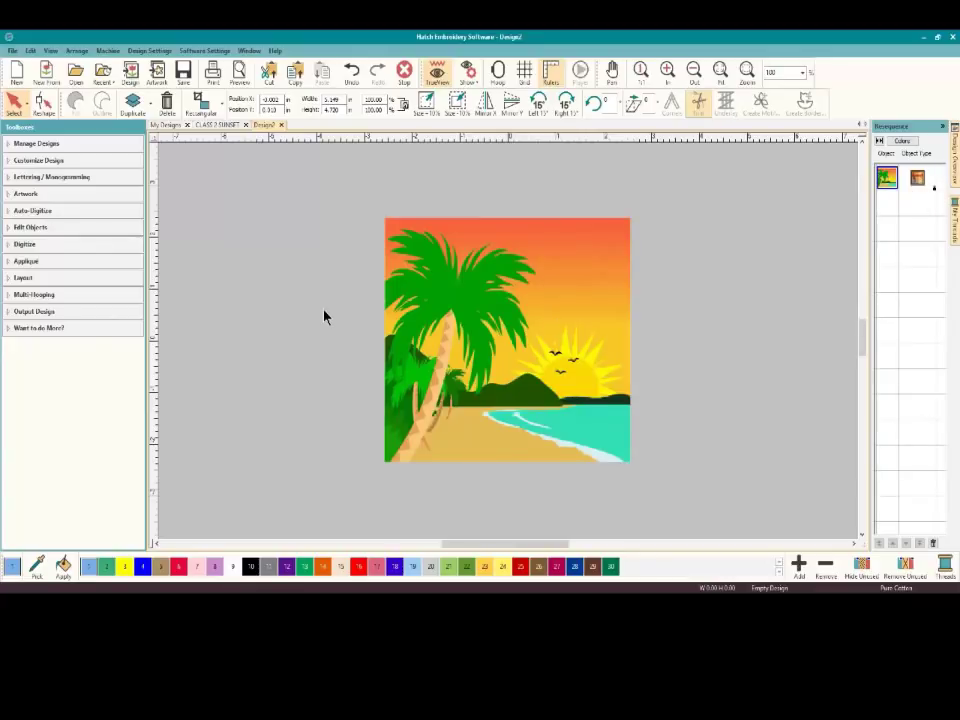
{"action": "scroll", "coordinate": [489, 368], "scroll_direction": "up", "scroll_amount": 1}
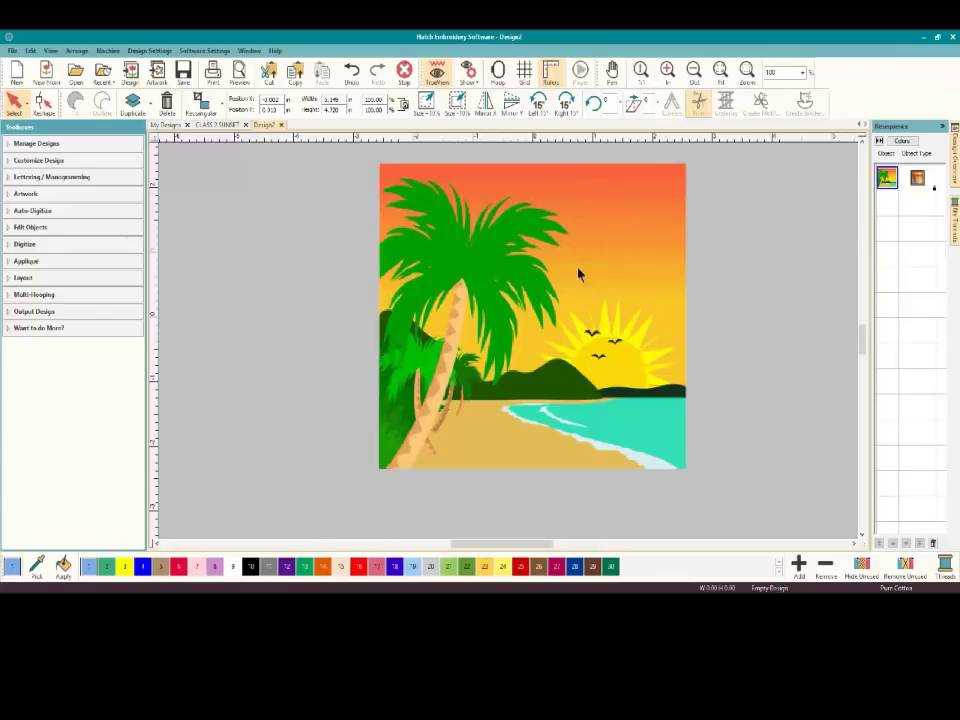
Start a closed-shape outline at the top-right corner and trace the sky around the sun's right side and top rays
{"action": "left_click", "coordinate": [49, 251]}
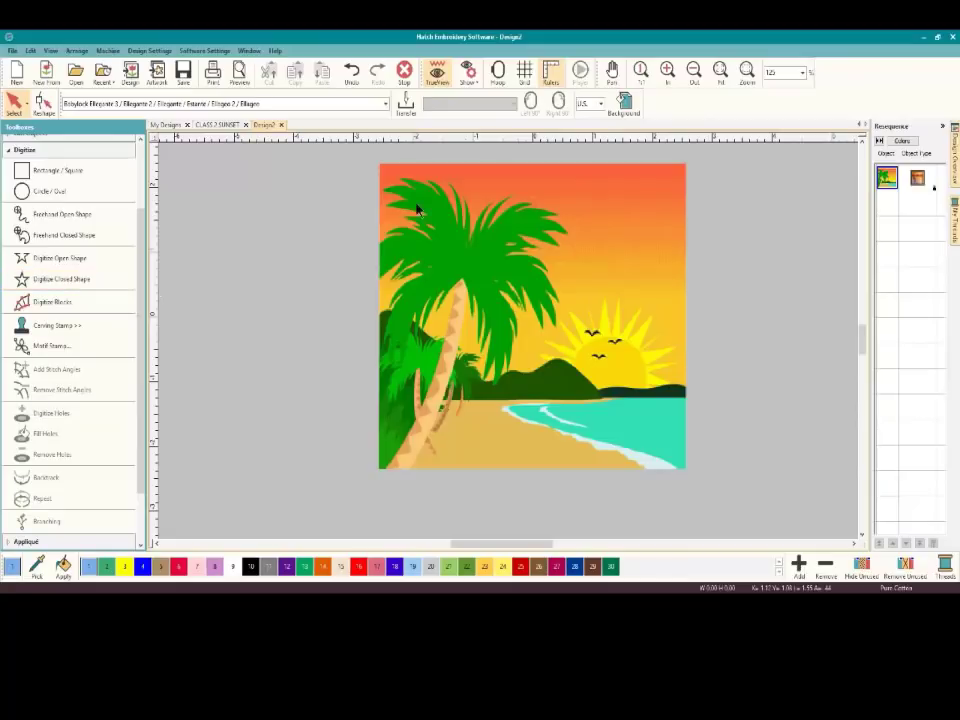
{"action": "left_click", "coordinate": [62, 279]}
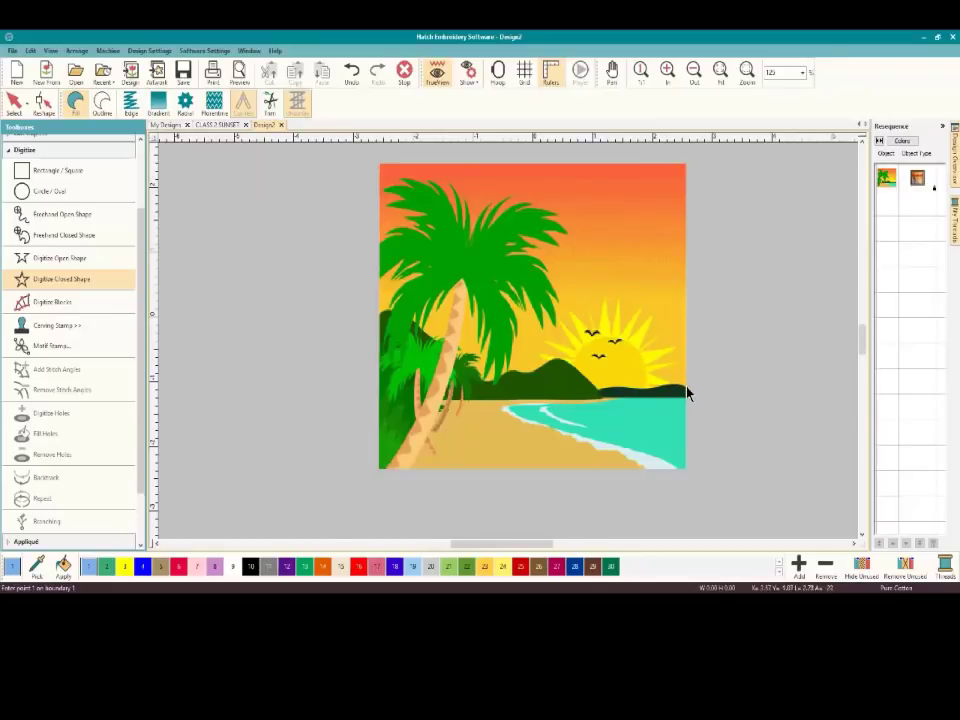
{"action": "left_click", "coordinate": [686, 167]}
{"action": "left_click", "coordinate": [687, 393]}
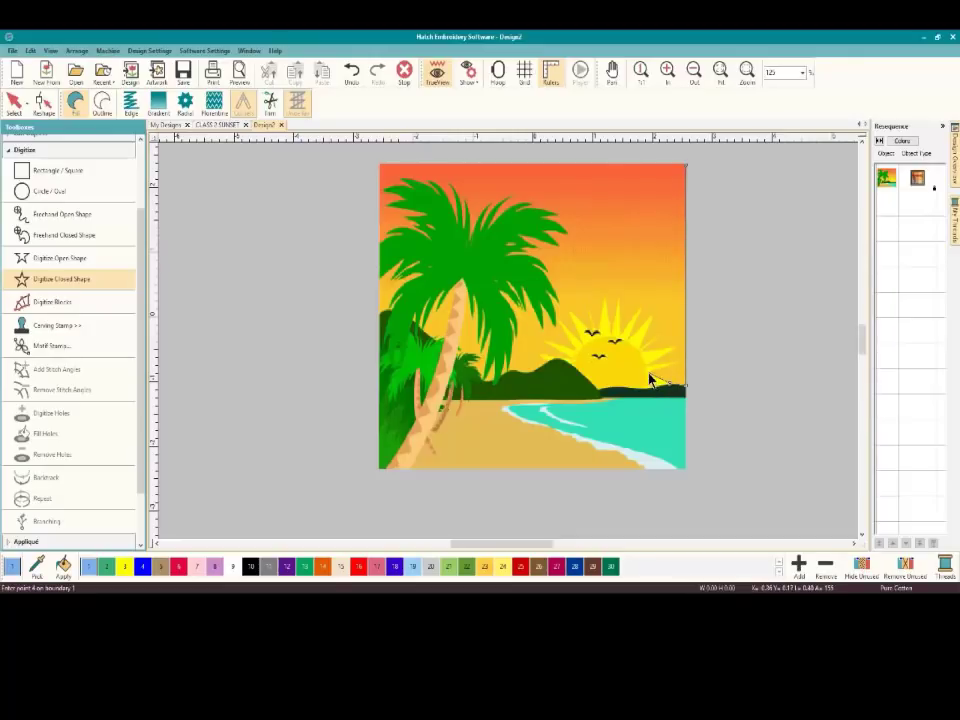
{"action": "left_click", "coordinate": [674, 364]}
{"action": "left_click", "coordinate": [643, 351]}
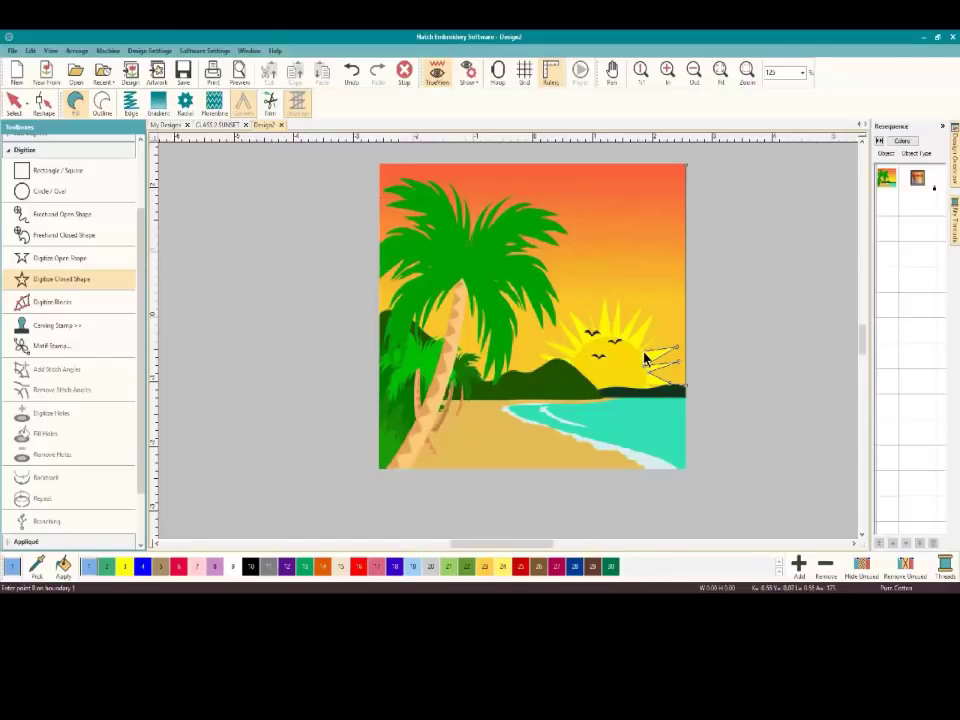
{"action": "left_click", "coordinate": [668, 332]}
{"action": "left_click", "coordinate": [676, 346]}
{"action": "left_click", "coordinate": [653, 313]}
{"action": "left_click", "coordinate": [642, 304]}
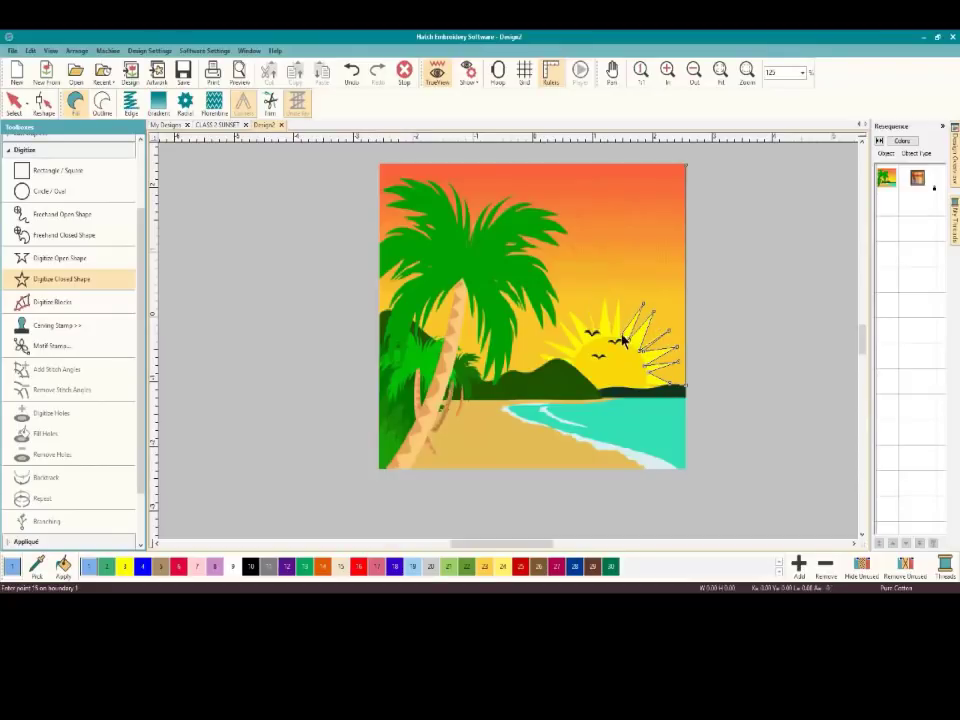
{"action": "left_click", "coordinate": [619, 296]}
{"action": "left_click", "coordinate": [604, 294]}
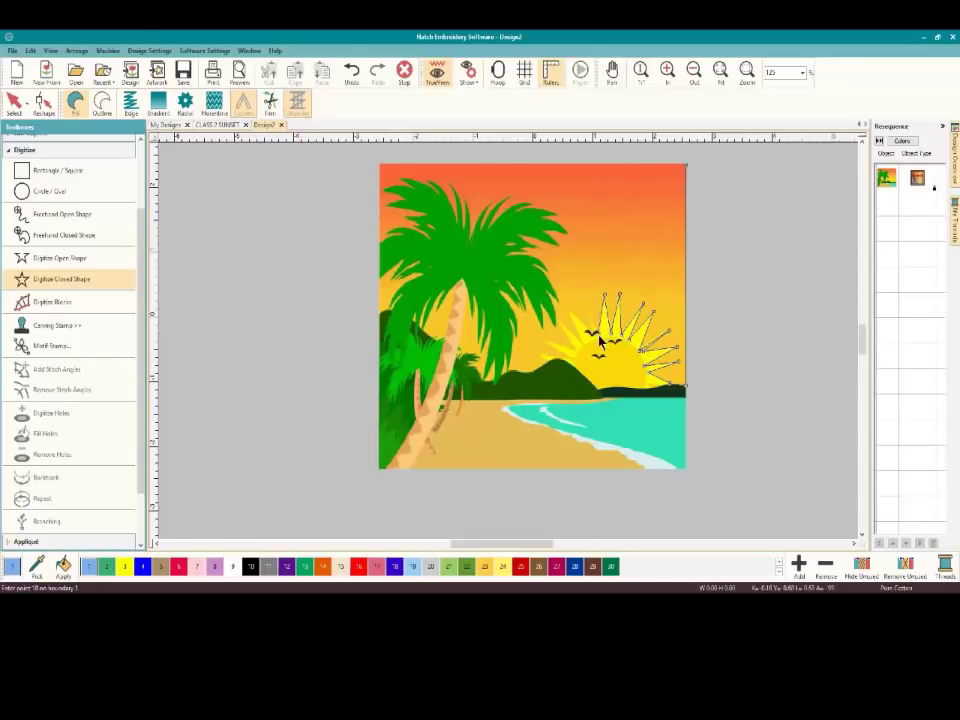
Continue the sky outline down the sun's left edge, along hilltops and palm trunk, closing at the top-left corner
{"action": "left_click", "coordinate": [586, 305]}
{"action": "left_click", "coordinate": [568, 309]}
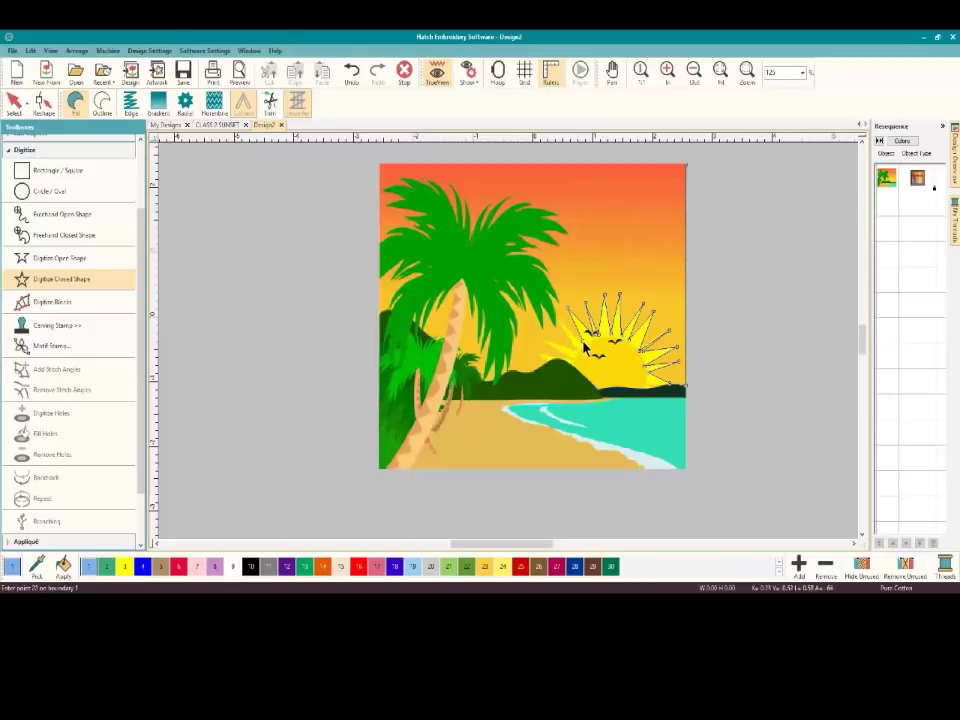
{"action": "left_click", "coordinate": [553, 322]}
{"action": "left_click", "coordinate": [568, 348]}
{"action": "left_click", "coordinate": [579, 356]}
{"action": "left_click", "coordinate": [541, 352]}
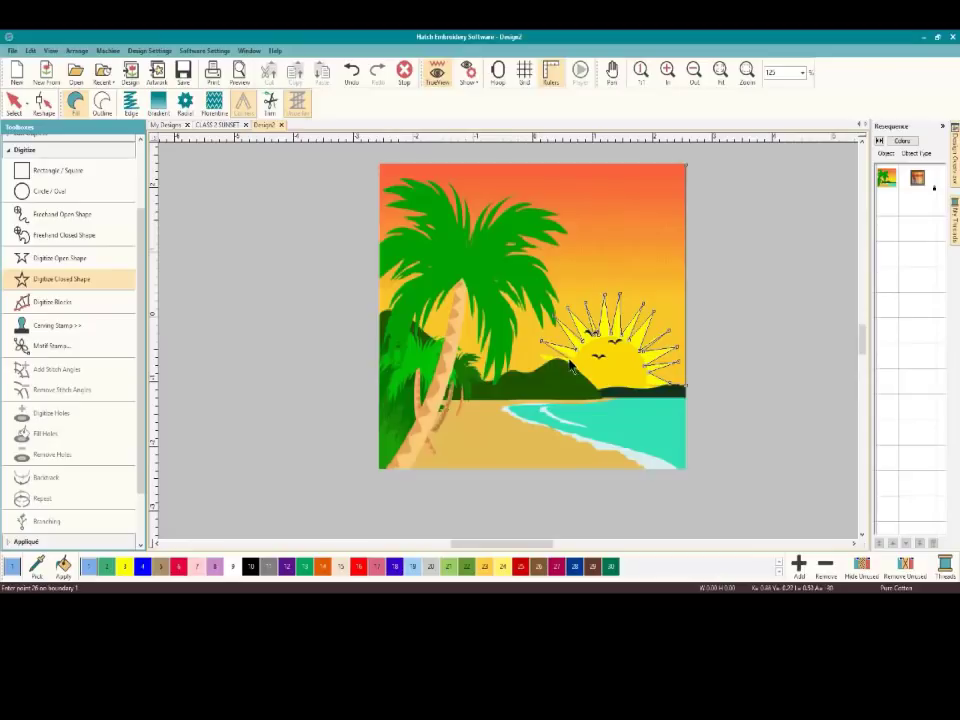
{"action": "left_click", "coordinate": [516, 376]}
{"action": "left_click", "coordinate": [454, 357]}
{"action": "left_click", "coordinate": [428, 334]}
{"action": "left_click", "coordinate": [417, 331]}
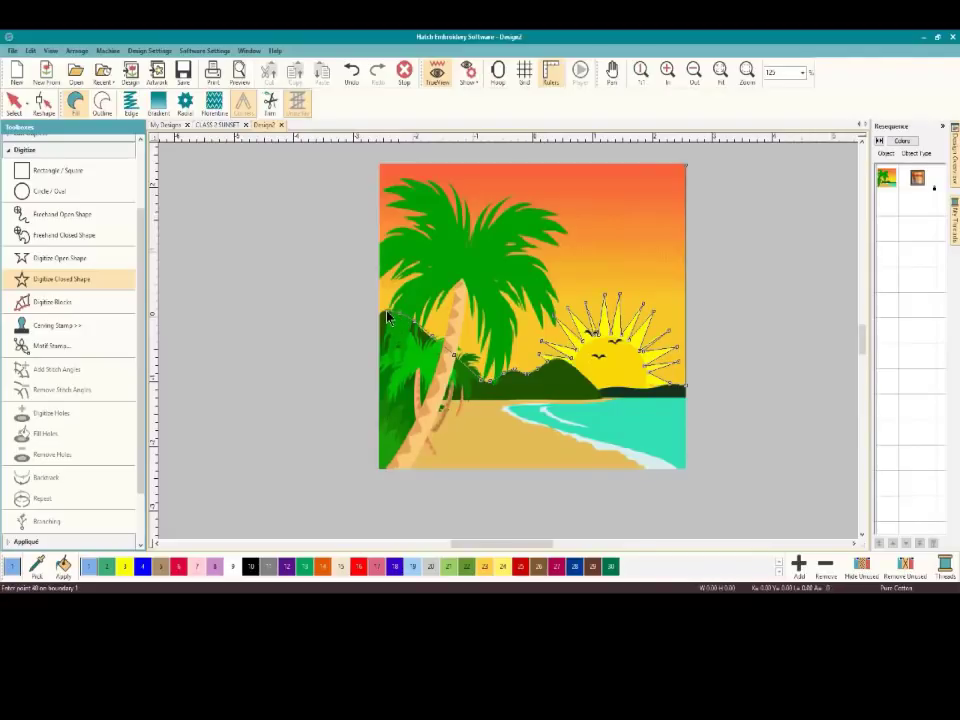
{"action": "left_click", "coordinate": [381, 165]}
{"action": "key", "text": "Return"}
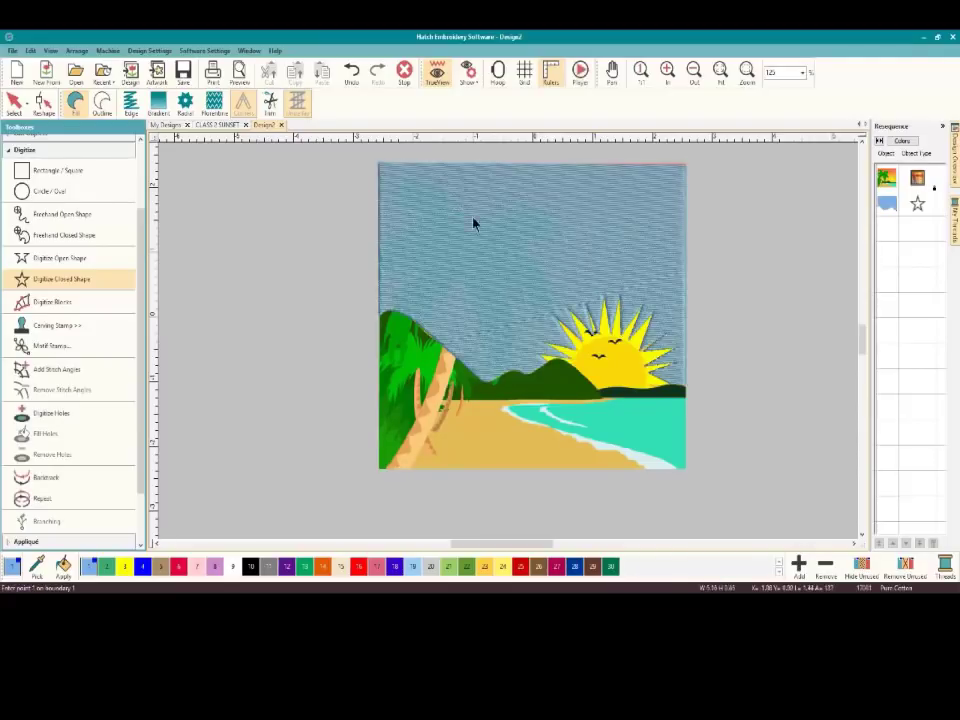
Select the sky shape and swap the Digitize toolbox for the Edit Objects toolbox
{"action": "left_click", "coordinate": [14, 101]}
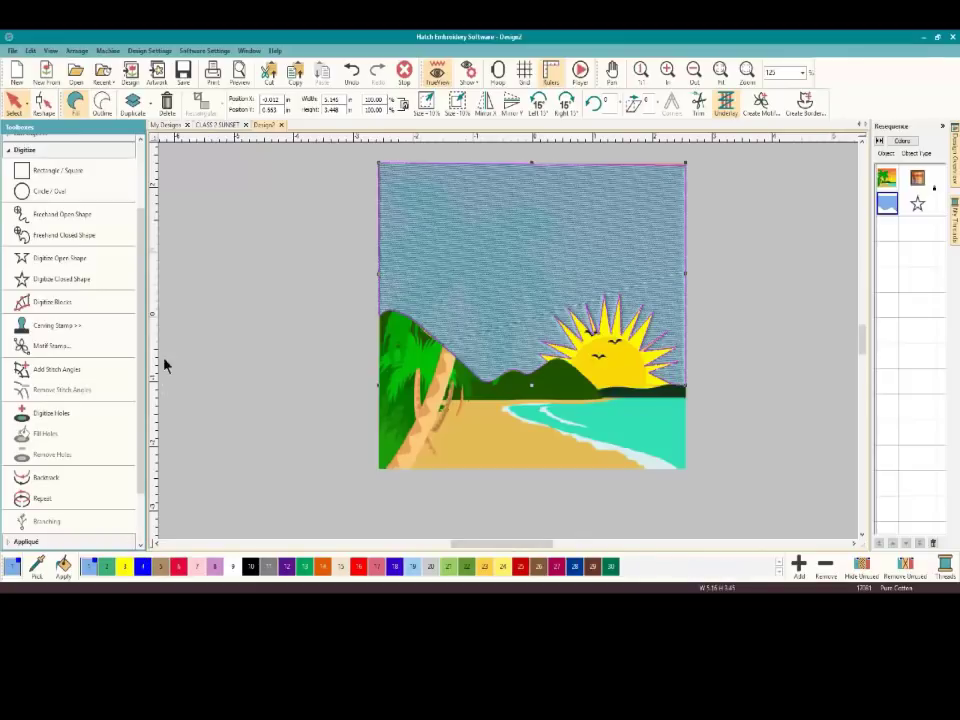
{"action": "left_click", "coordinate": [68, 150]}
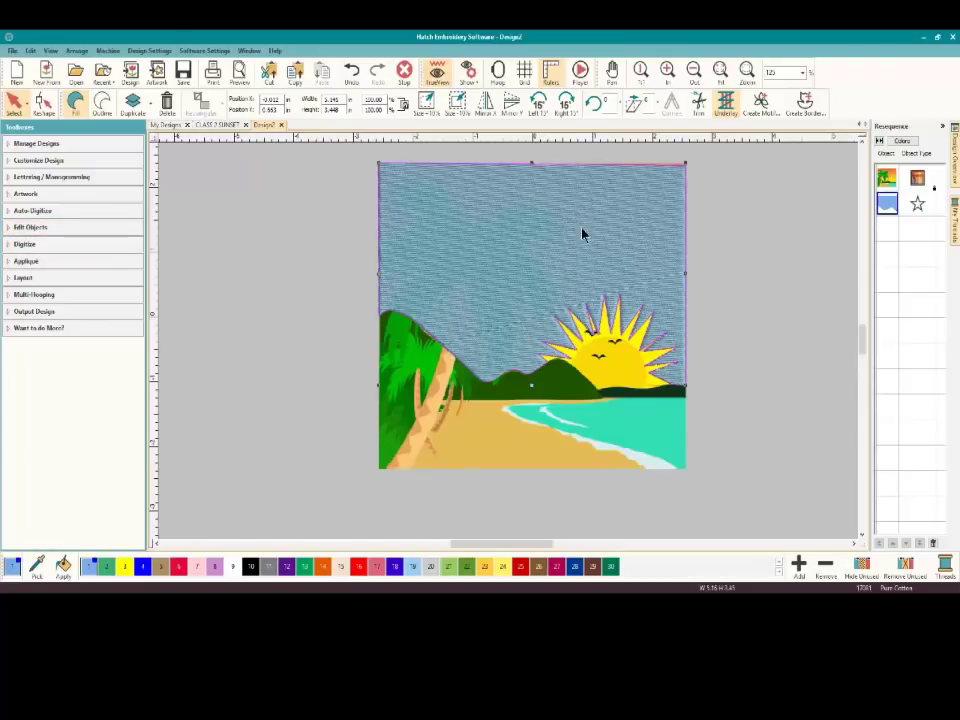
{"action": "left_click", "coordinate": [63, 234]}
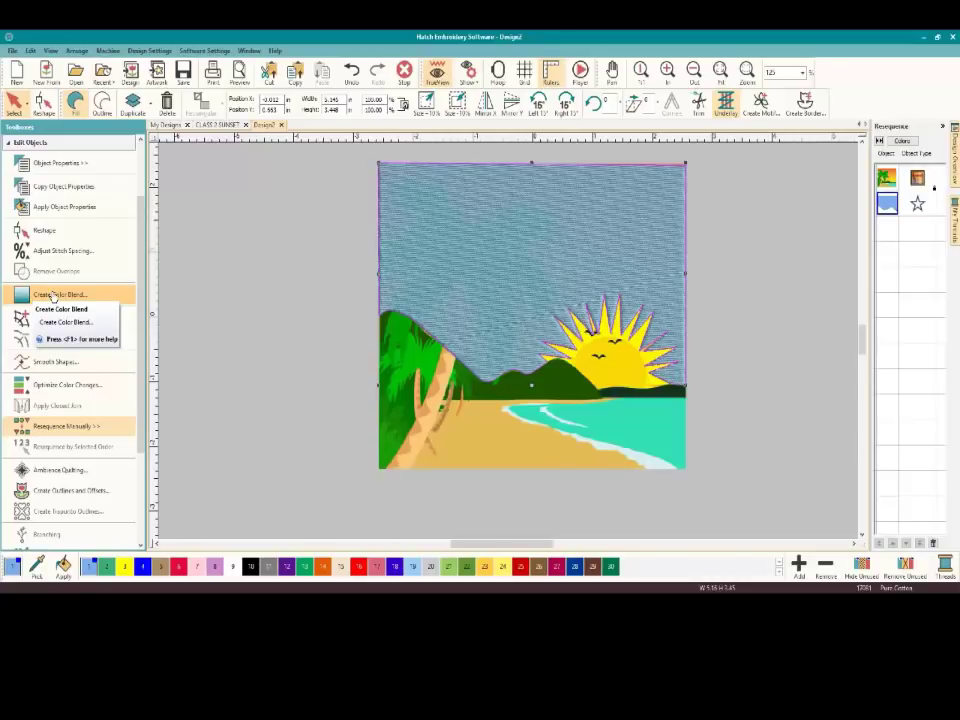
Apply the first color blend profile to the sky, red 206 Hatch on top and yellow below
{"action": "left_click", "coordinate": [53, 295]}
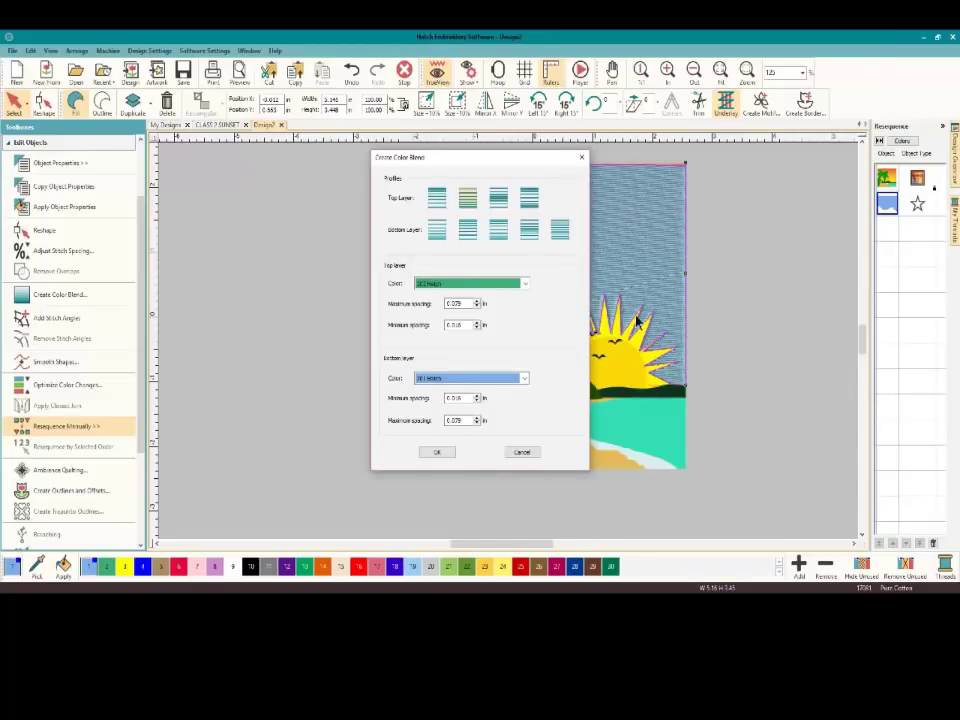
{"action": "left_click", "coordinate": [437, 197]}
{"action": "left_click", "coordinate": [437, 229]}
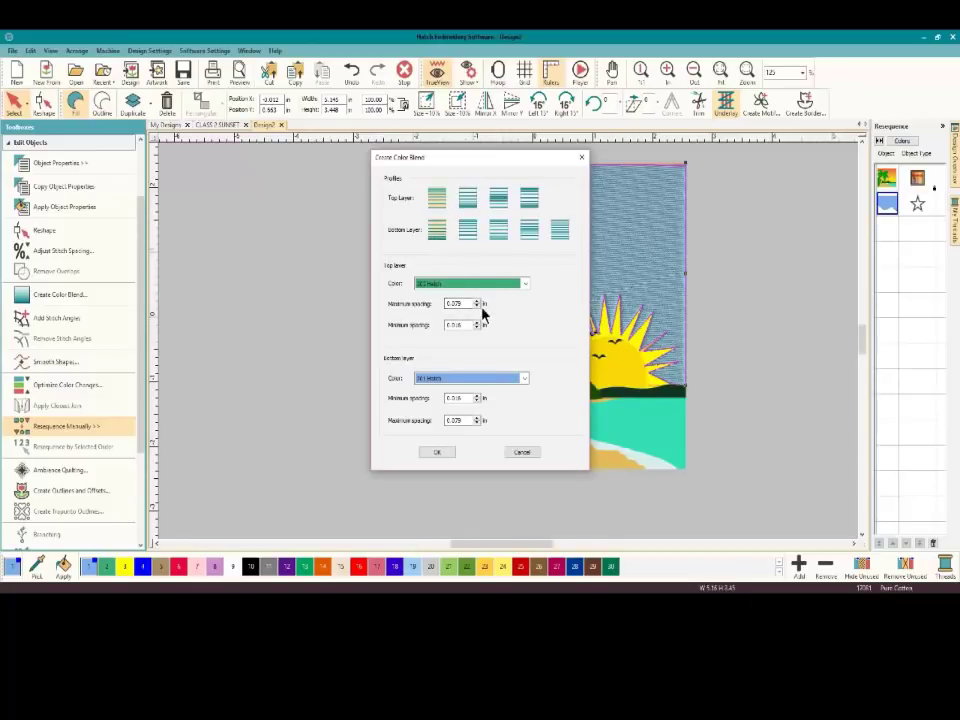
{"action": "left_click", "coordinate": [523, 285]}
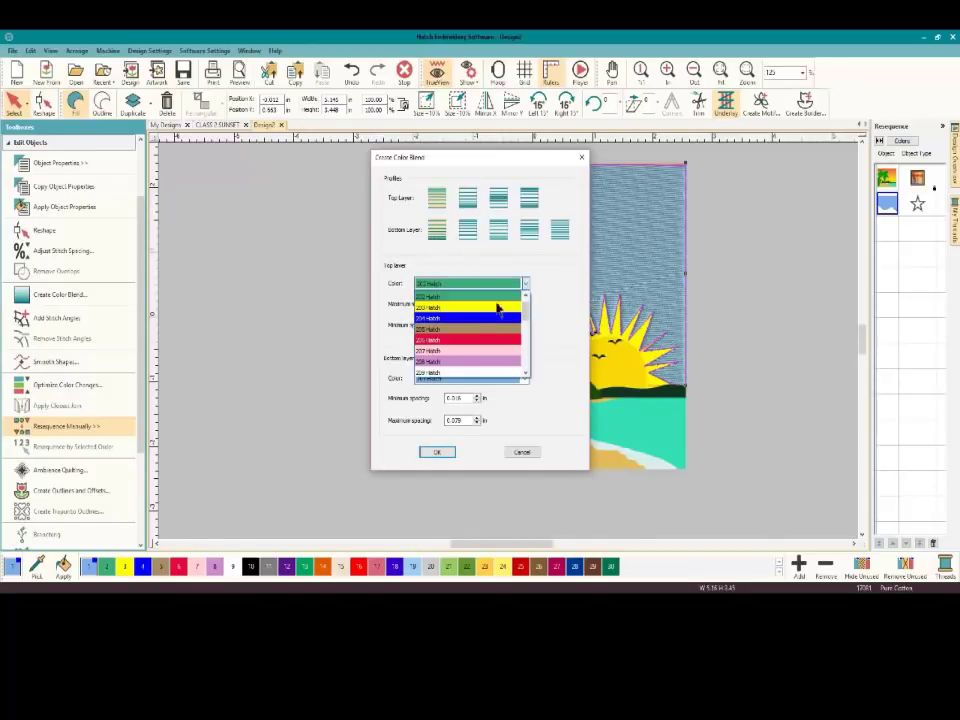
{"action": "left_click", "coordinate": [449, 344]}
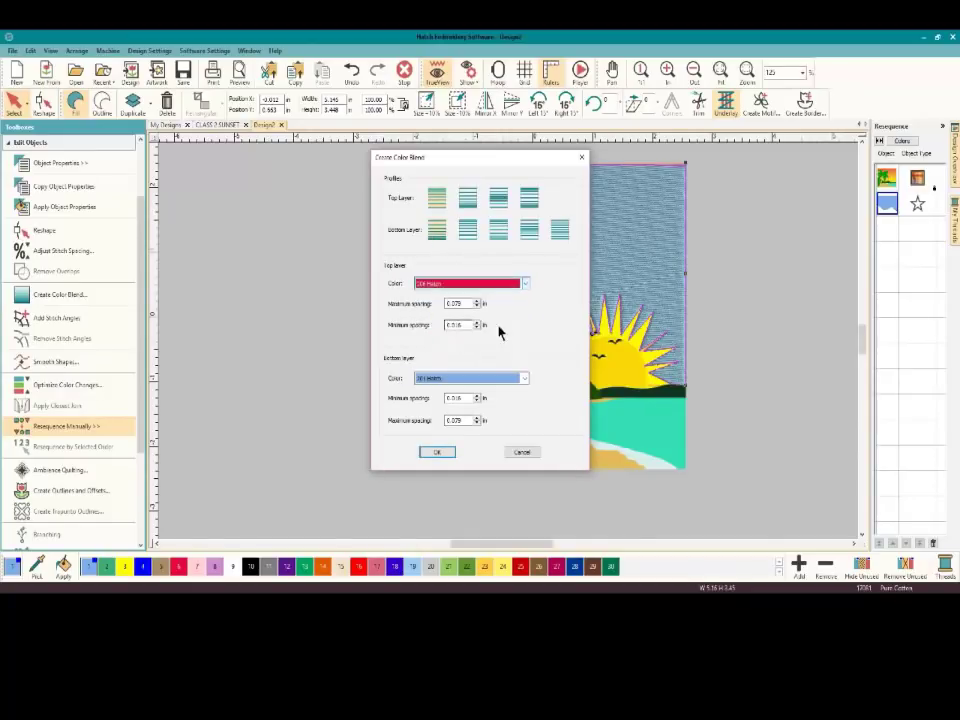
{"action": "left_click", "coordinate": [522, 379]}
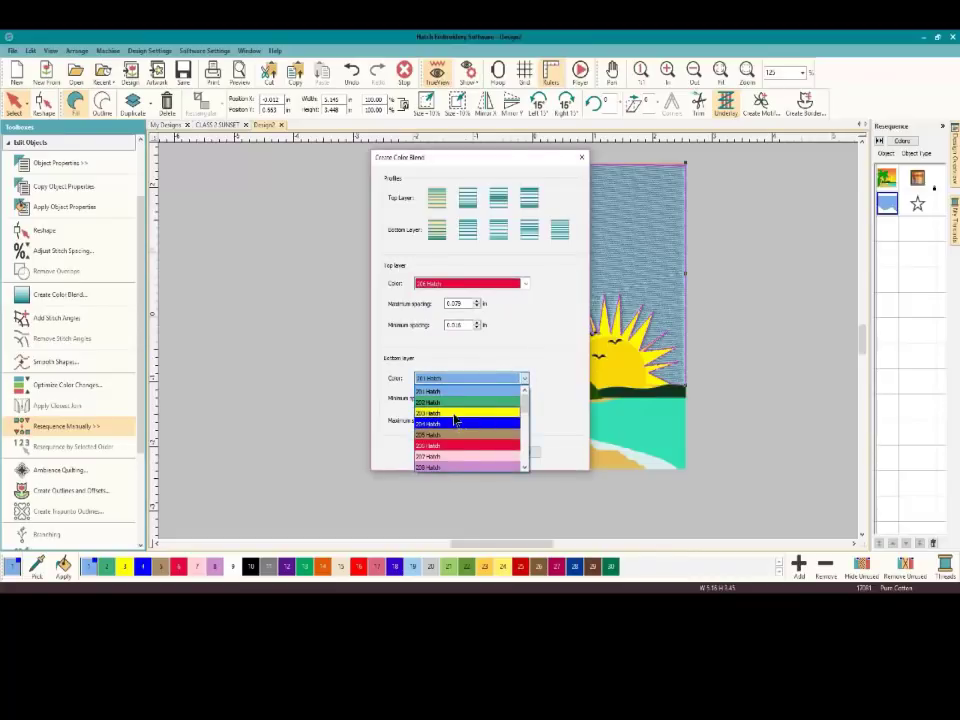
{"action": "left_click", "coordinate": [455, 414]}
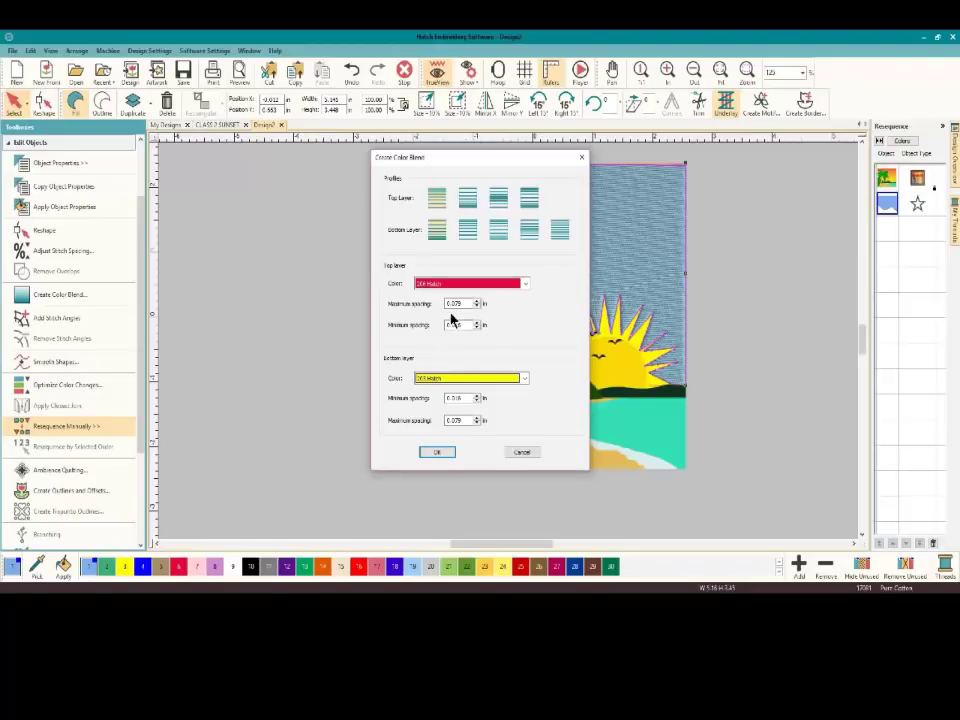
{"action": "left_click", "coordinate": [437, 452]}
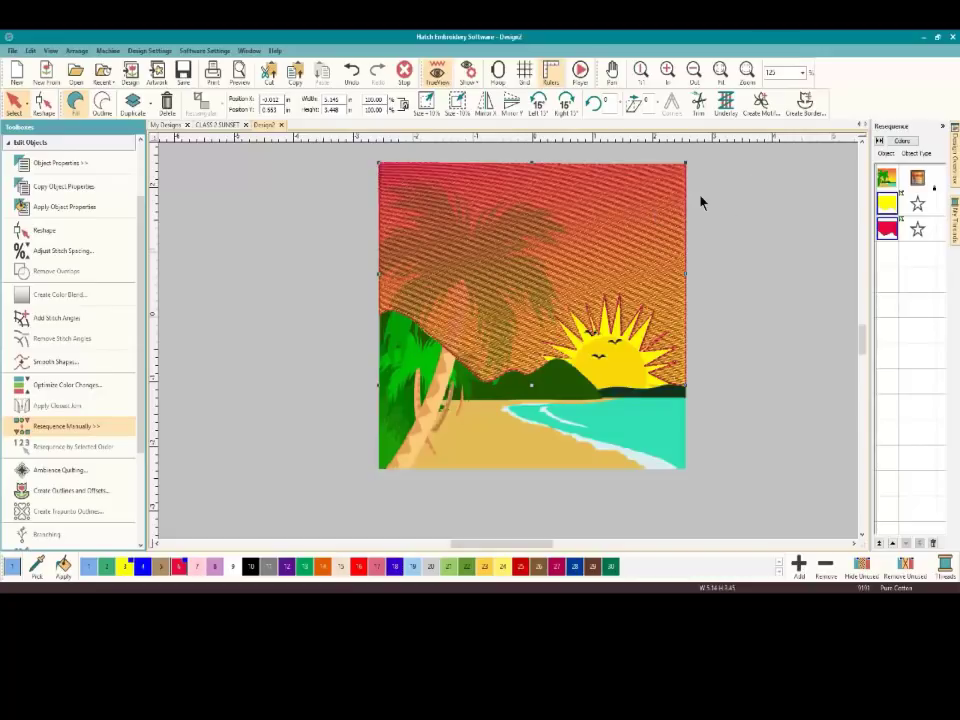
{"action": "left_click", "coordinate": [437, 72]}
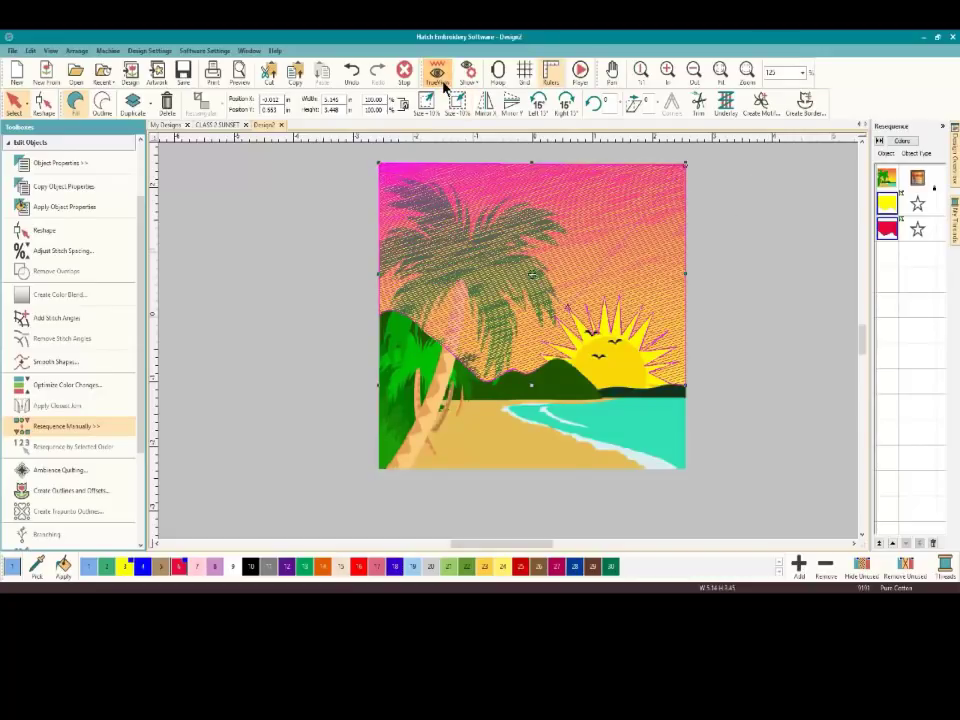
Turn on TrueView, try Reshape, then select the yellow and red blend layers in the Resequence list
{"action": "left_click", "coordinate": [434, 72]}
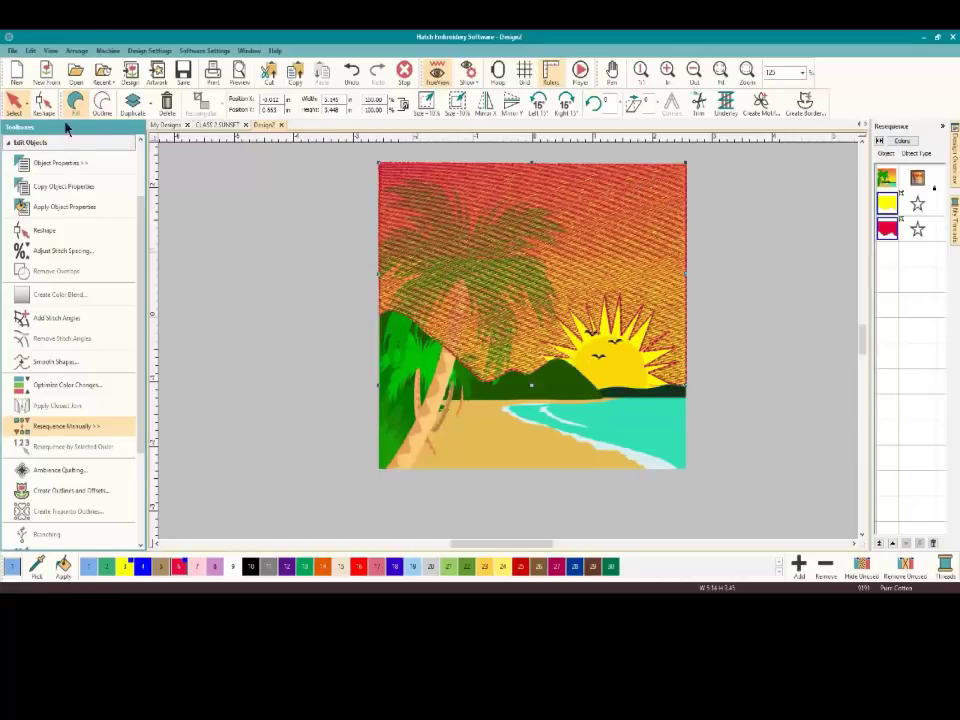
{"action": "left_click", "coordinate": [43, 101]}
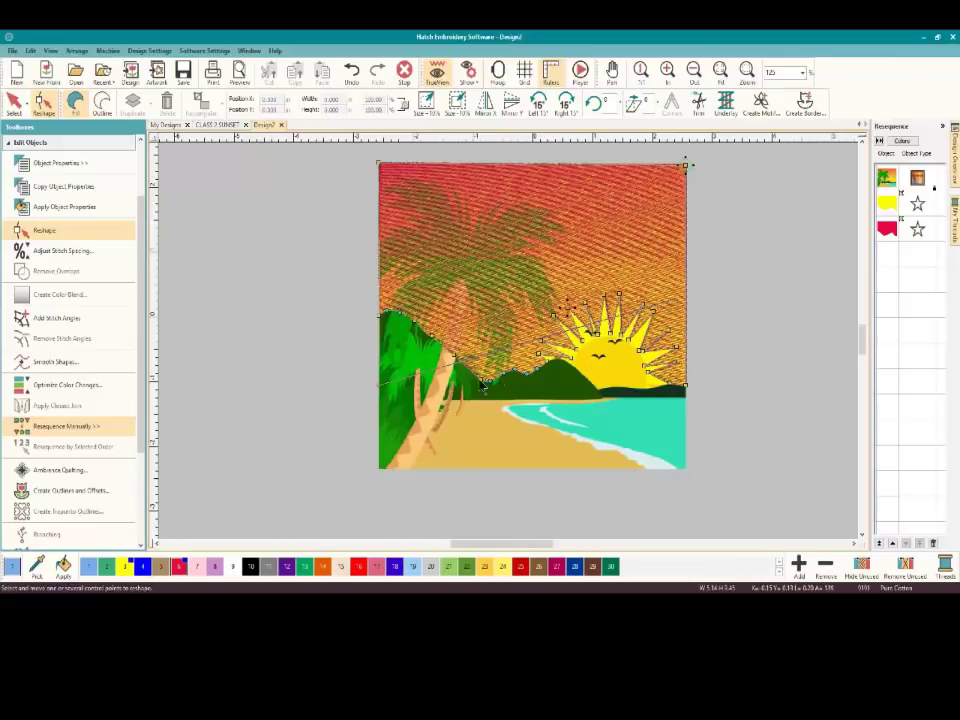
{"action": "left_click", "coordinate": [14, 101]}
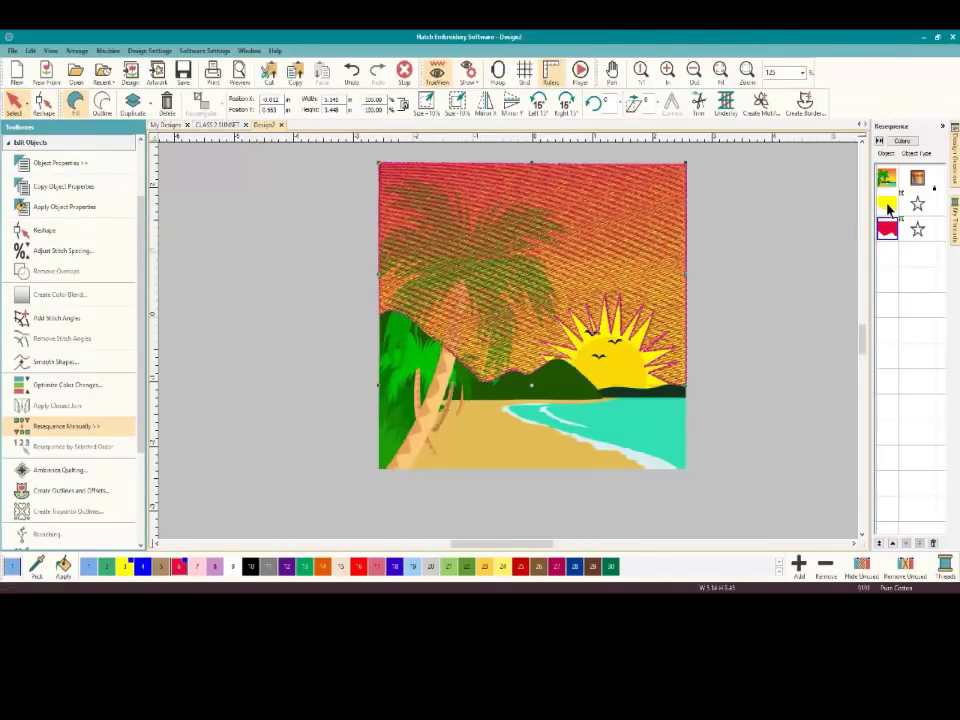
{"action": "left_click", "coordinate": [888, 206]}
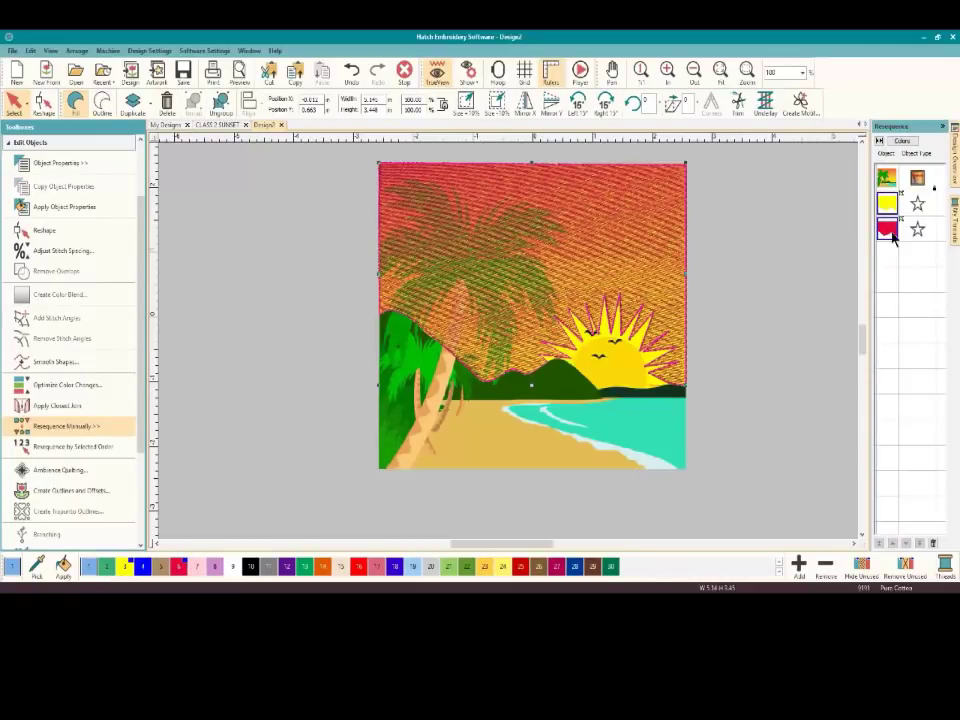
{"action": "left_click", "coordinate": [888, 229]}
Hide the selected stitched blend layer so the sunset artwork shows, then zoom in on the sun
{"action": "right_click", "coordinate": [888, 206]}
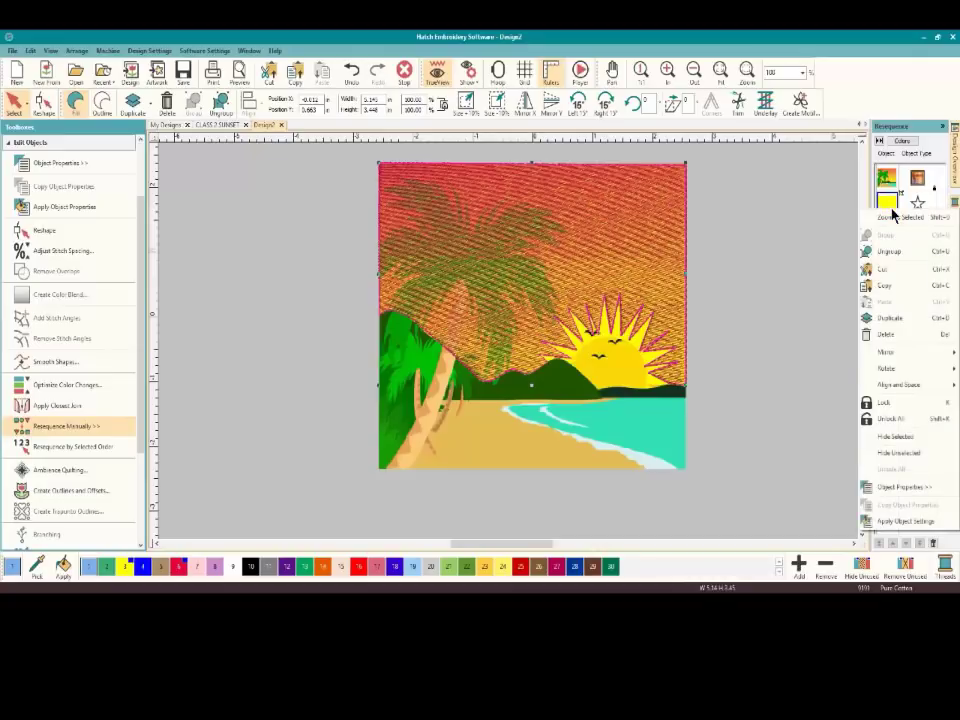
{"action": "left_click", "coordinate": [904, 440]}
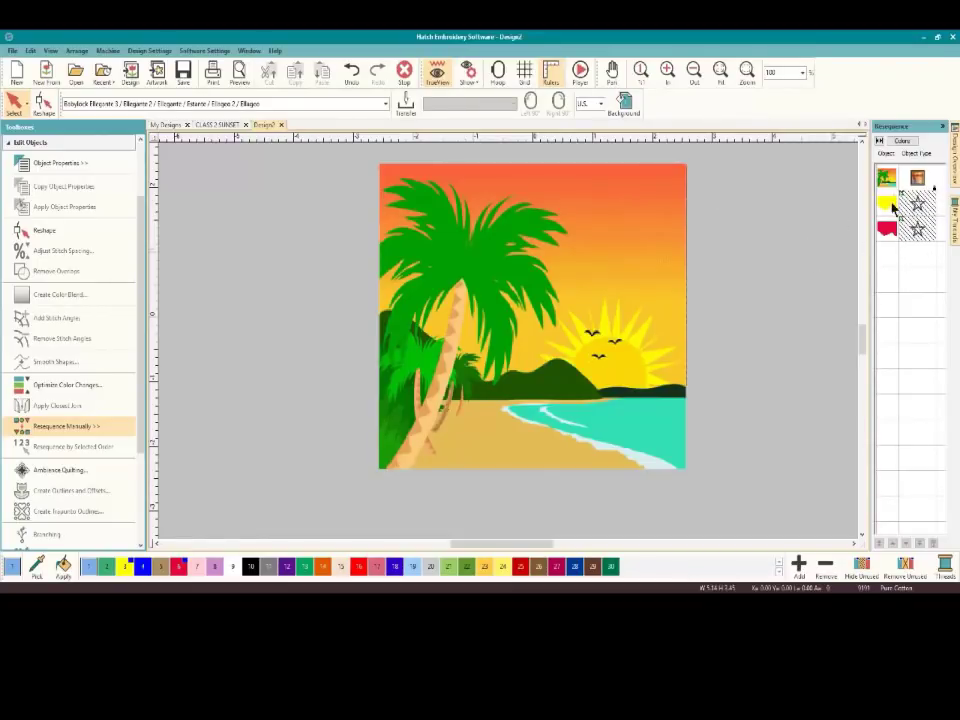
{"action": "scroll", "coordinate": [508, 346], "scroll_direction": "up", "scroll_amount": 5}
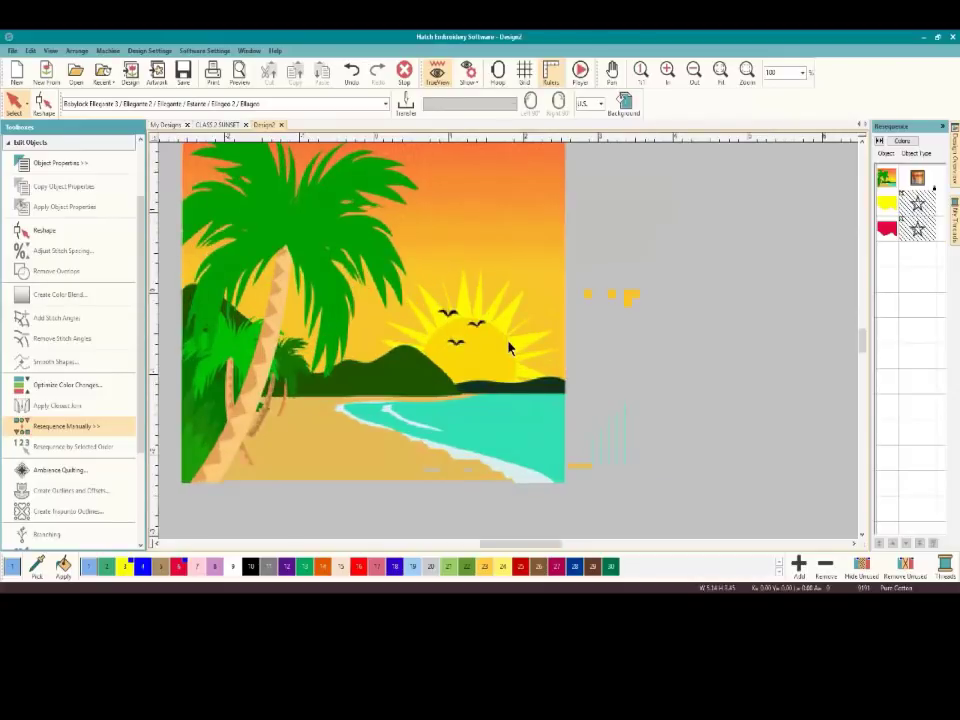
{"action": "scroll", "coordinate": [508, 346], "scroll_direction": "up", "scroll_amount": 1}
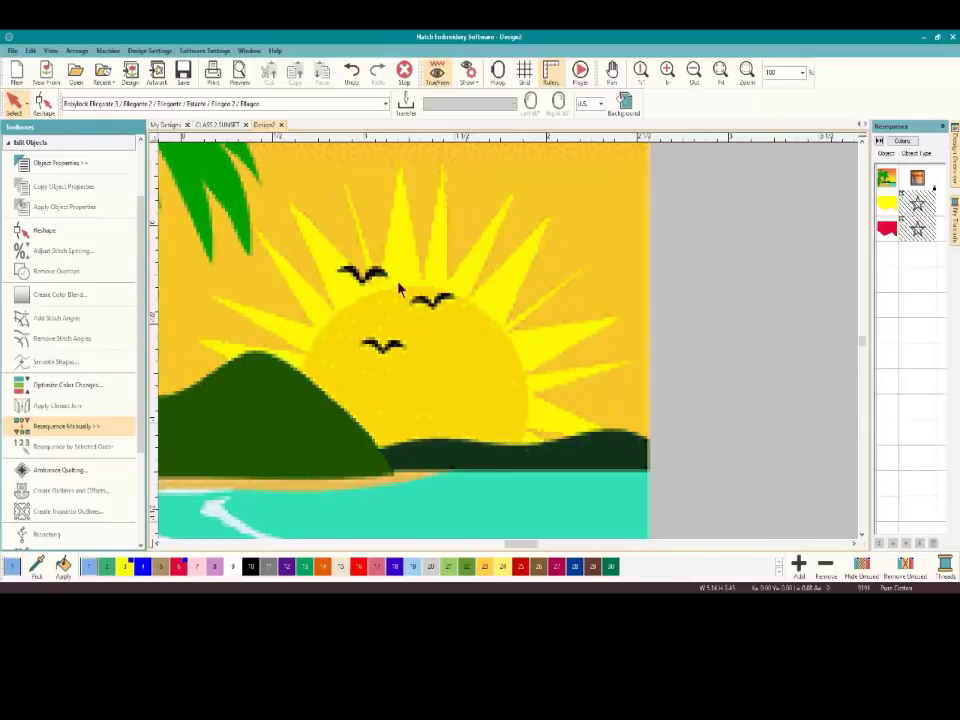
Choose yellow thread 24 and swap the Edit Objects toolbox for the Digitize toolbox
{"action": "left_click", "coordinate": [503, 565]}
{"action": "left_click", "coordinate": [58, 143]}
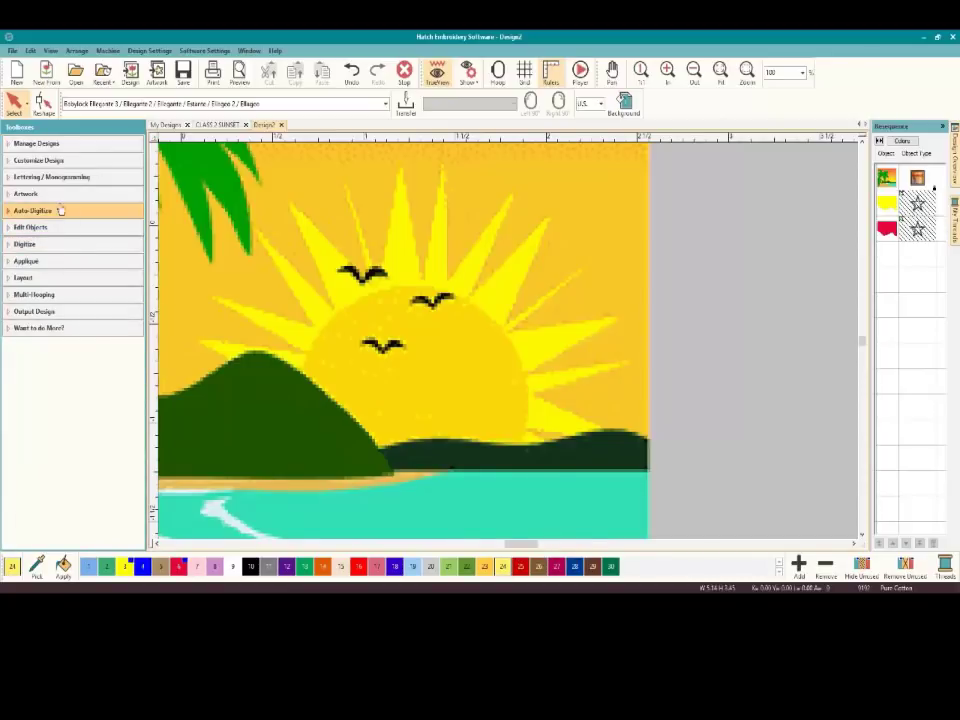
{"action": "left_click", "coordinate": [58, 246]}
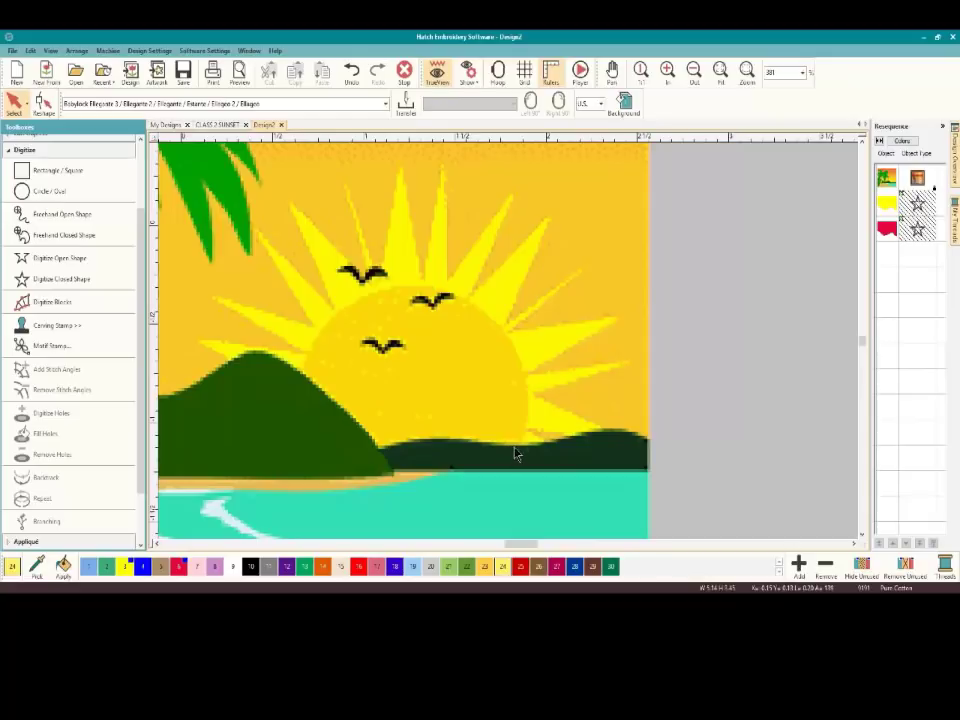
Start a closed shape at the dark hill and outline the sun's lower-right rays
{"action": "left_click", "coordinate": [60, 280]}
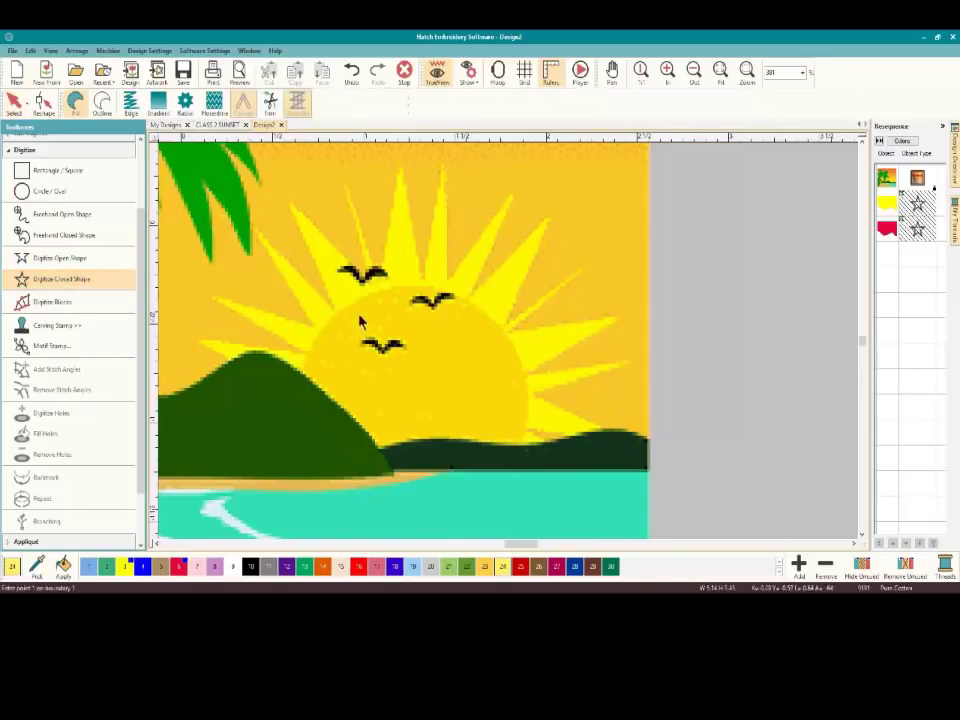
{"action": "left_click", "coordinate": [518, 443]}
{"action": "left_click", "coordinate": [551, 447]}
{"action": "left_click", "coordinate": [523, 431]}
{"action": "left_click", "coordinate": [610, 435]}
{"action": "left_click", "coordinate": [530, 394]}
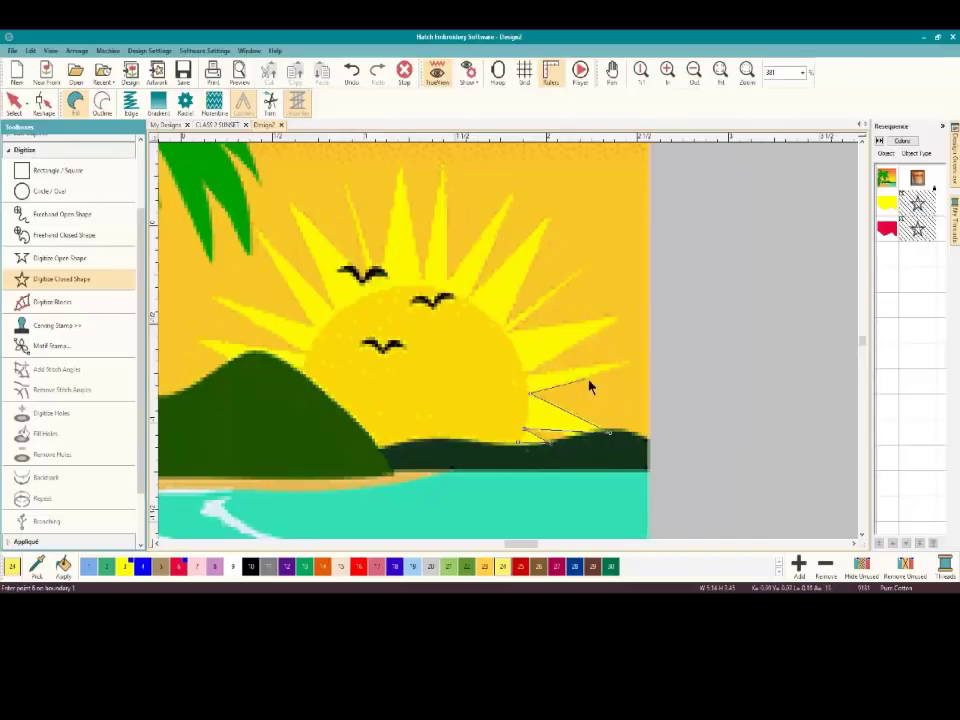
{"action": "left_click", "coordinate": [627, 365]}
{"action": "left_click", "coordinate": [529, 375]}
{"action": "left_click", "coordinate": [620, 322]}
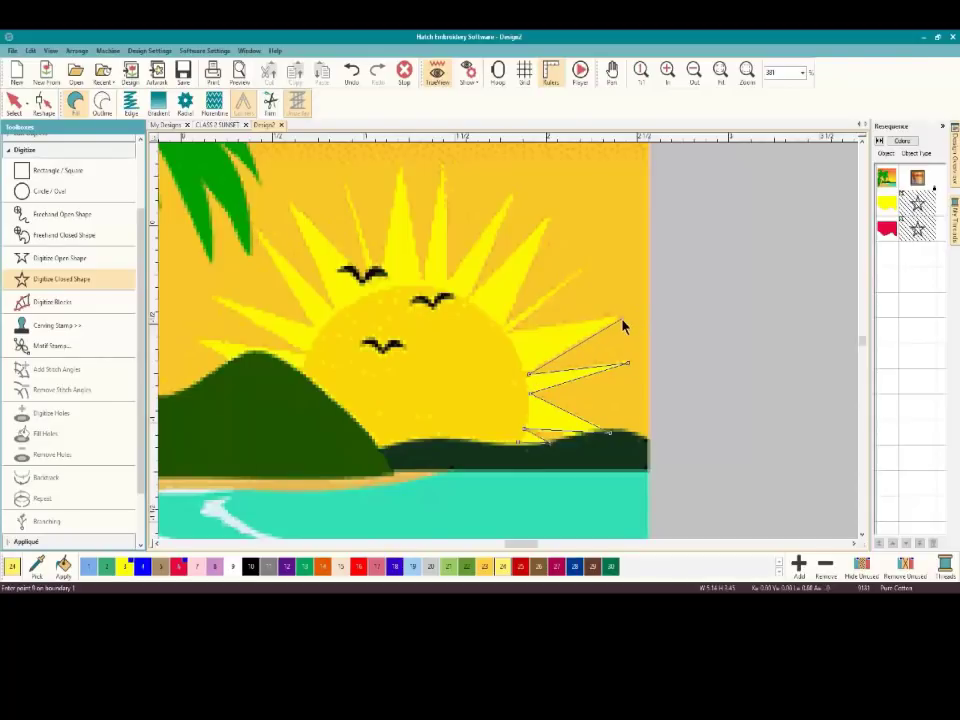
{"action": "left_click", "coordinate": [519, 335]}
{"action": "left_click", "coordinate": [590, 265]}
{"action": "left_click", "coordinate": [516, 321]}
Remove a misplaced point and continue outlining the sun's top rays toward the left
{"action": "key", "text": "BackSpace"}
{"action": "left_click", "coordinate": [515, 319]}
{"action": "left_click", "coordinate": [555, 214]}
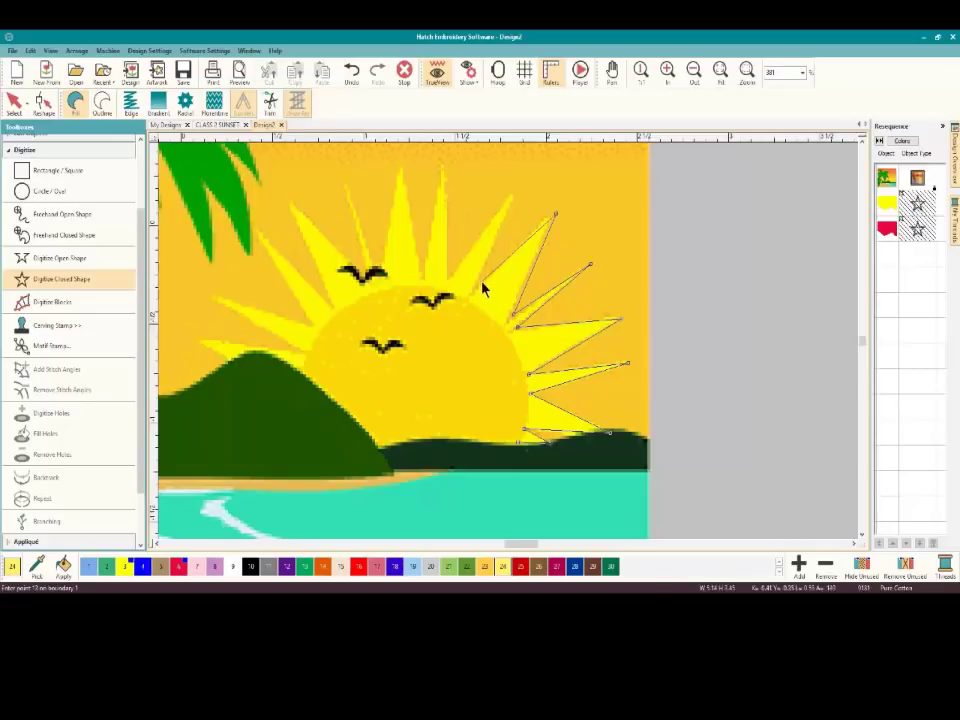
{"action": "left_click", "coordinate": [484, 286]}
{"action": "left_click", "coordinate": [520, 189]}
{"action": "left_click", "coordinate": [453, 273]}
{"action": "left_click", "coordinate": [445, 163]}
{"action": "left_click", "coordinate": [424, 271]}
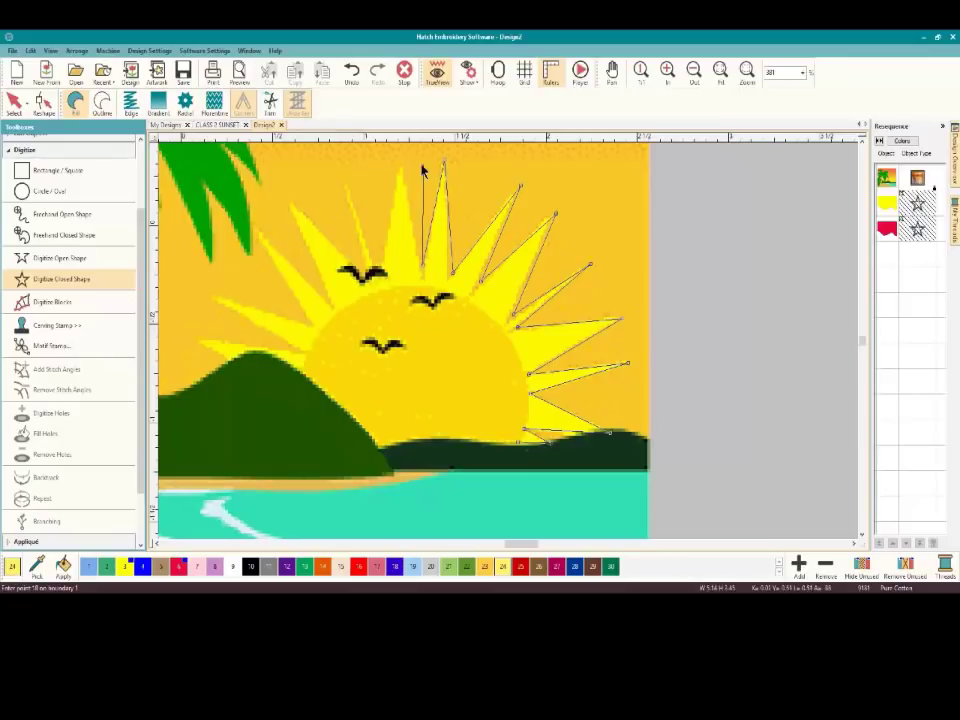
{"action": "left_click", "coordinate": [400, 162]}
{"action": "left_click", "coordinate": [372, 268]}
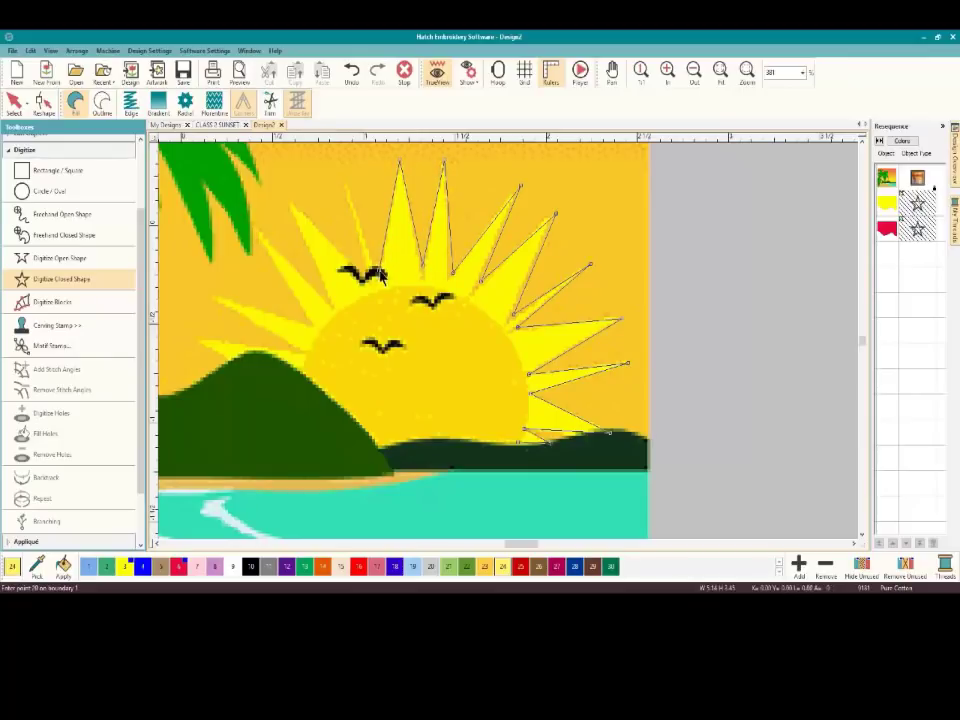
{"action": "left_click", "coordinate": [337, 164]}
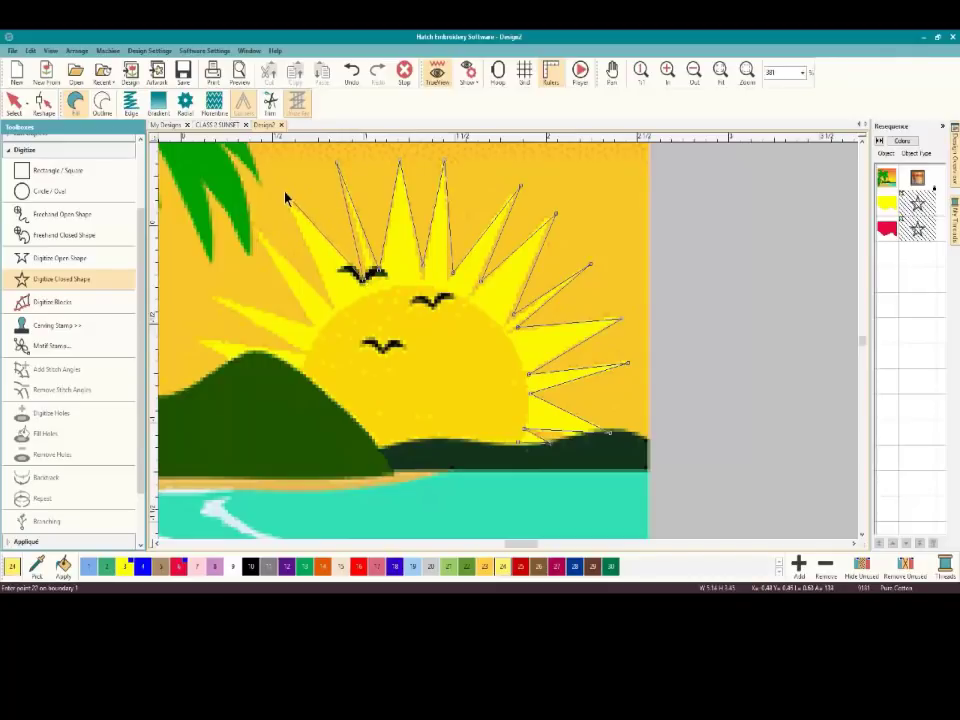
{"action": "left_click", "coordinate": [327, 302]}
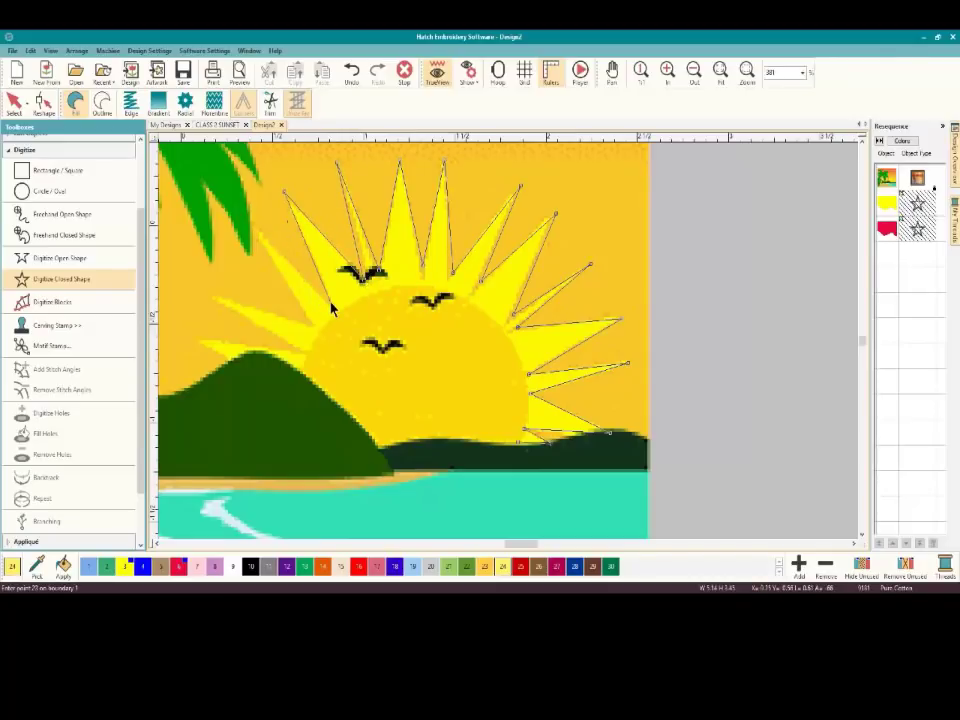
Outline the left sun rays, follow the green hill edge, and close the yellow sun fill
{"action": "left_click", "coordinate": [251, 224]}
{"action": "left_click", "coordinate": [312, 328]}
{"action": "left_click", "coordinate": [209, 292]}
{"action": "left_click", "coordinate": [197, 337]}
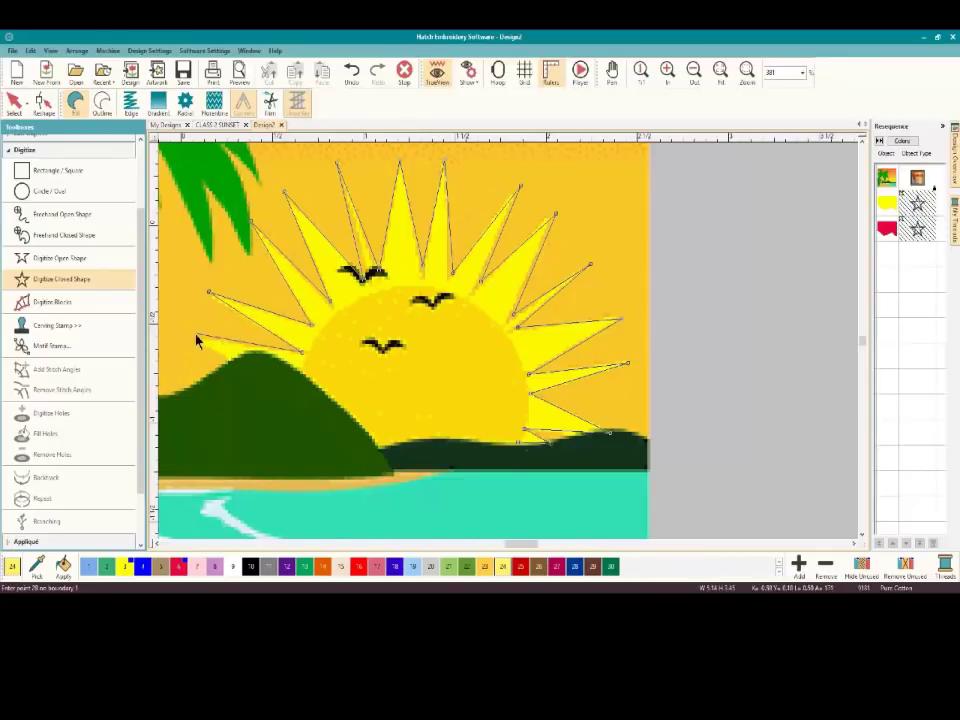
{"action": "left_click", "coordinate": [240, 361]}
{"action": "left_click", "coordinate": [247, 362]}
{"action": "left_click", "coordinate": [280, 368]}
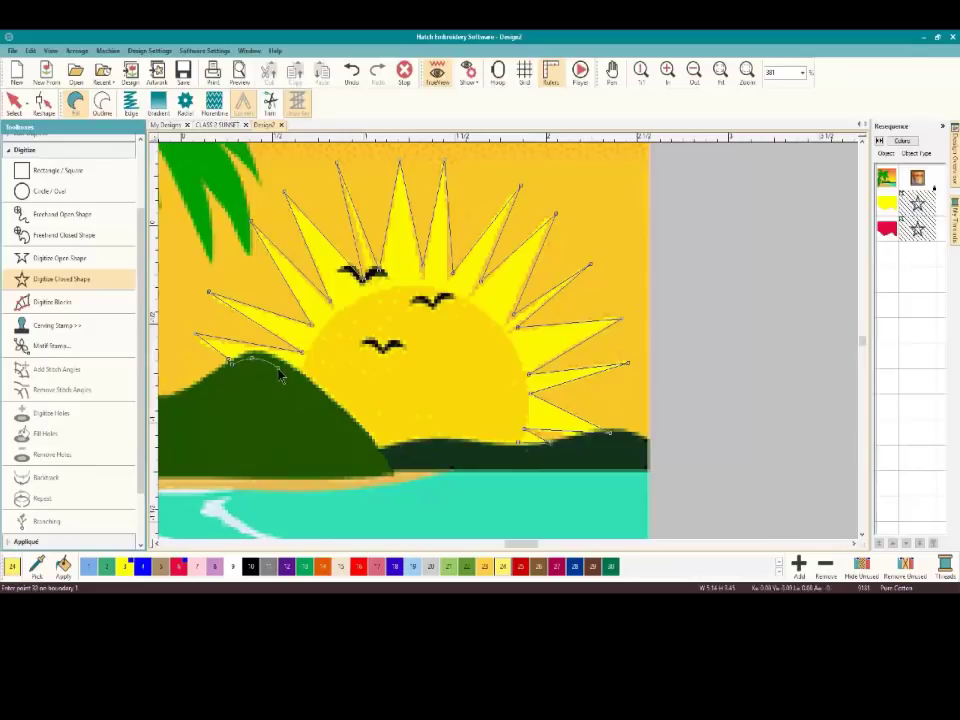
{"action": "left_click", "coordinate": [323, 401]}
{"action": "left_click", "coordinate": [360, 433]}
{"action": "left_click", "coordinate": [376, 453]}
{"action": "left_click", "coordinate": [447, 442]}
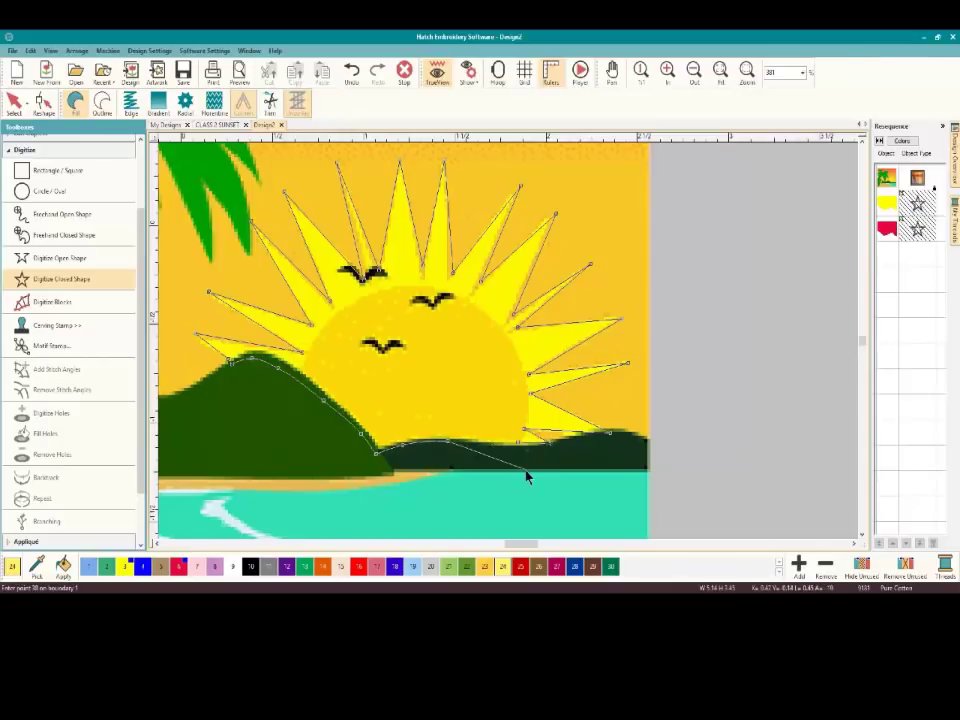
{"action": "key", "text": "Return"}
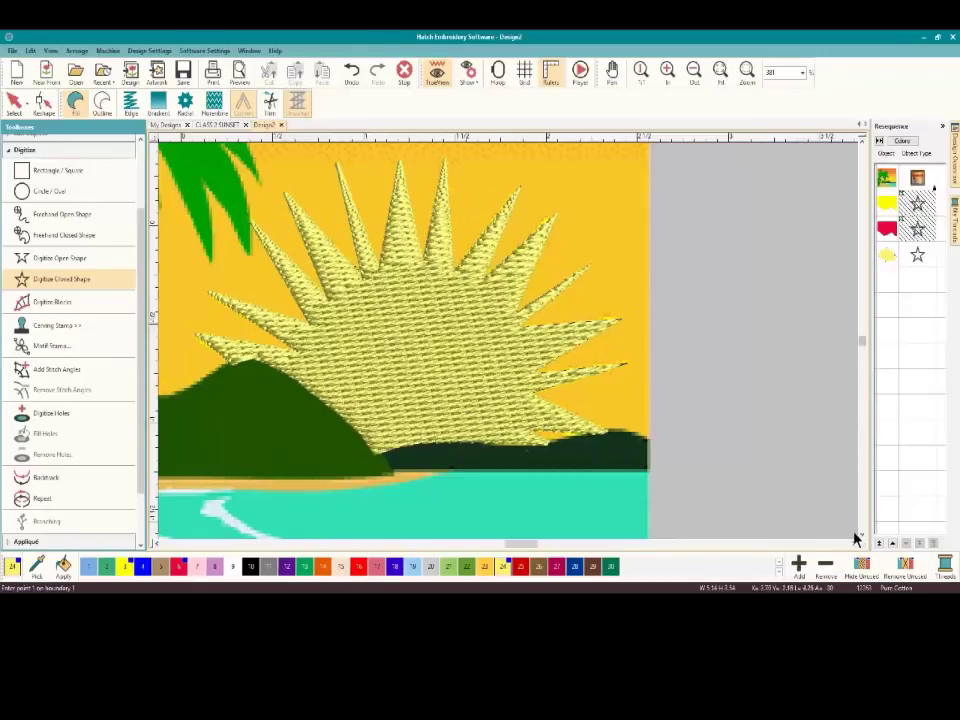
{"action": "scroll", "coordinate": [860, 538], "scroll_direction": "down", "scroll_amount": 3}
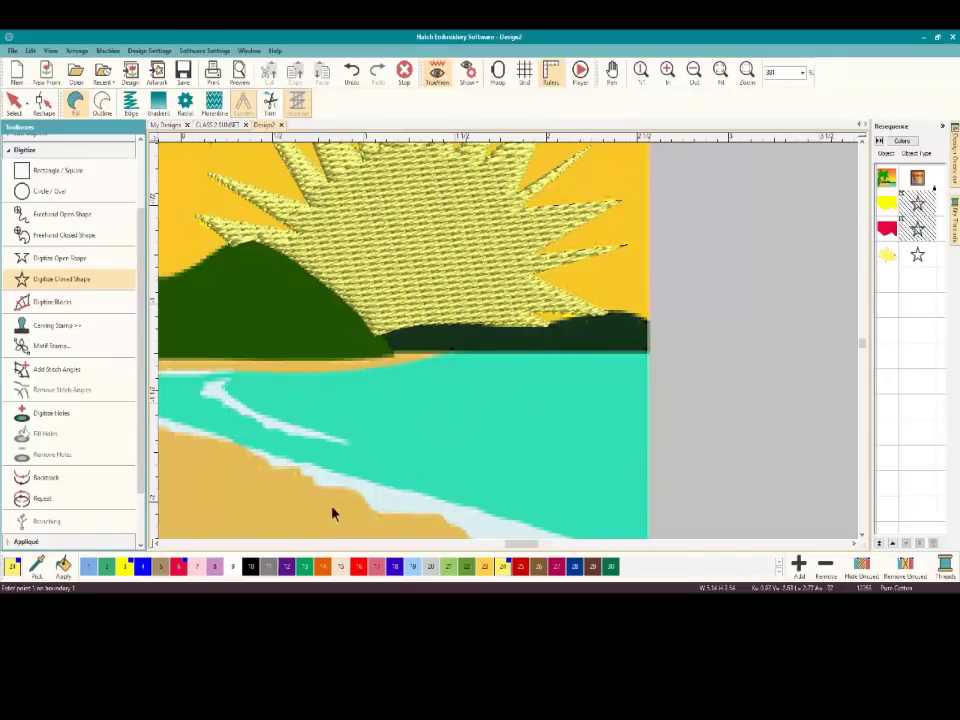
Choose brown thread 29 and trace the top edge of the dark hill band on the right
{"action": "left_click", "coordinate": [593, 567]}
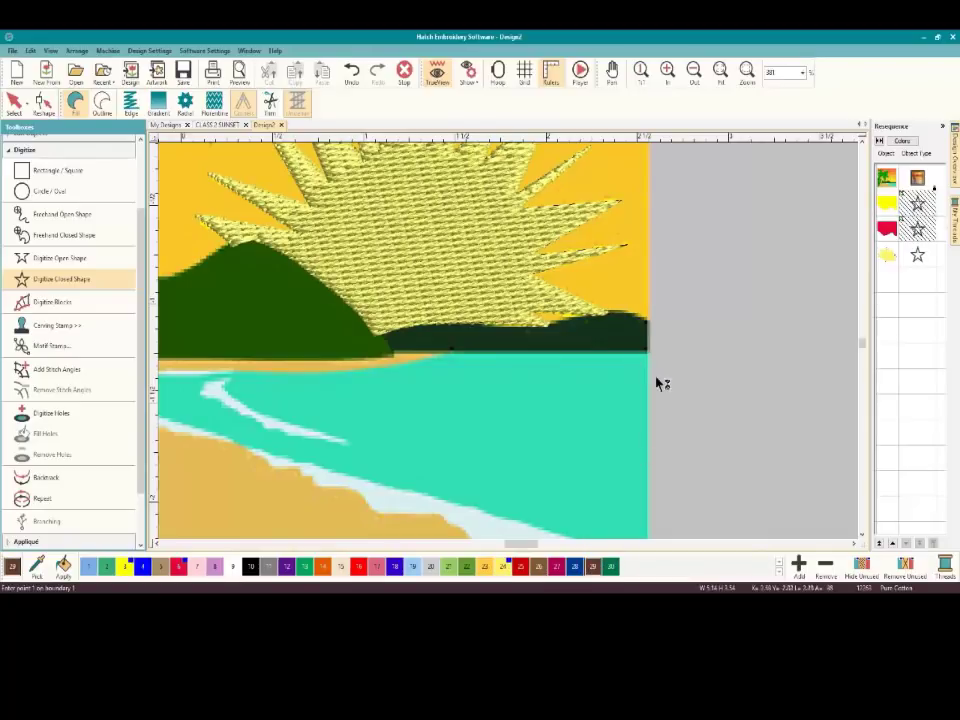
{"action": "left_click", "coordinate": [649, 326]}
{"action": "left_click", "coordinate": [608, 318]}
{"action": "left_click", "coordinate": [601, 319]}
{"action": "left_click", "coordinate": [564, 328]}
{"action": "left_click", "coordinate": [524, 334]}
{"action": "left_click", "coordinate": [452, 332]}
Complete the band outline to the design edge and close it into a brown fill
{"action": "left_click", "coordinate": [490, 356]}
{"action": "left_click", "coordinate": [451, 325]}
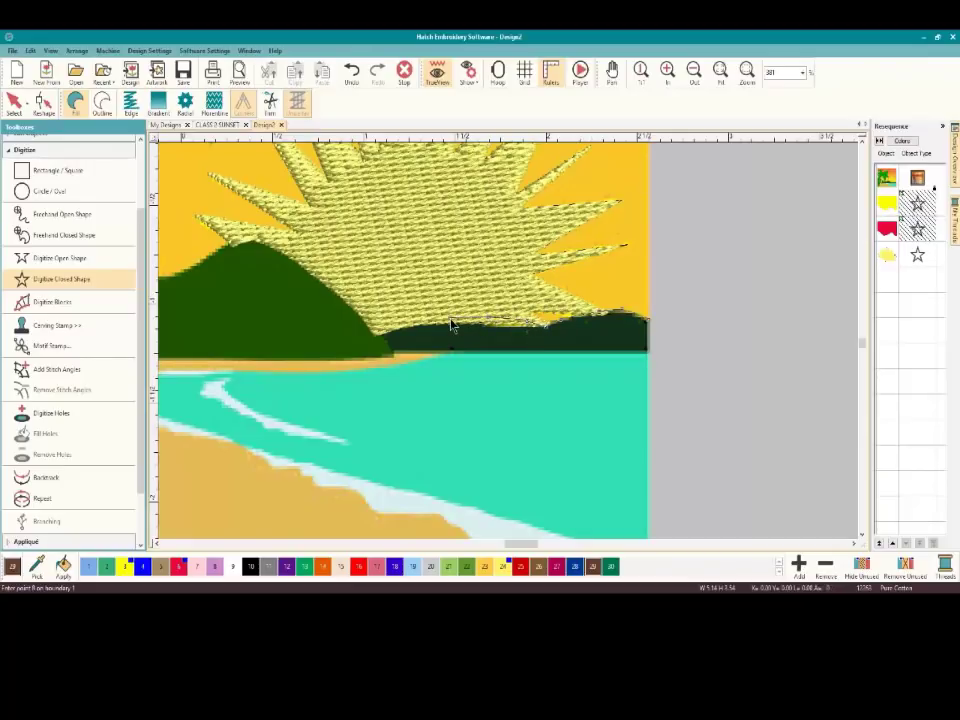
{"action": "left_click", "coordinate": [378, 343]}
{"action": "left_click", "coordinate": [386, 348]}
{"action": "left_click", "coordinate": [647, 357]}
{"action": "left_click", "coordinate": [648, 358]}
{"action": "key", "text": "Return"}
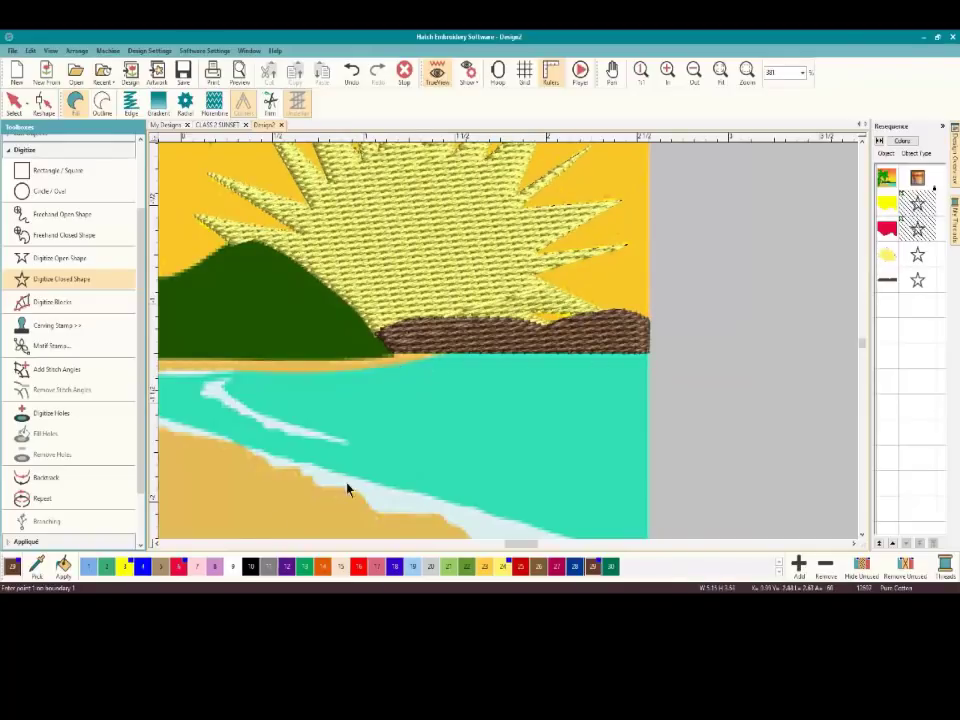
Bring the palm trees into view and set the thread colour to dark green 30
{"action": "left_click", "coordinate": [156, 544]}
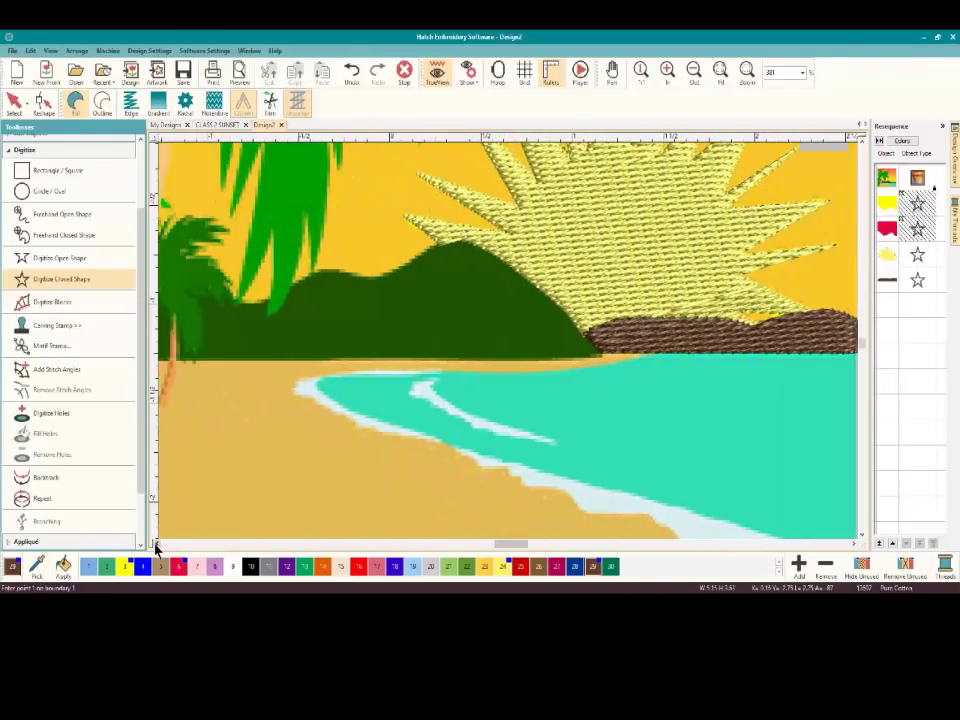
{"action": "left_click", "coordinate": [156, 544]}
{"action": "left_click", "coordinate": [156, 544]}
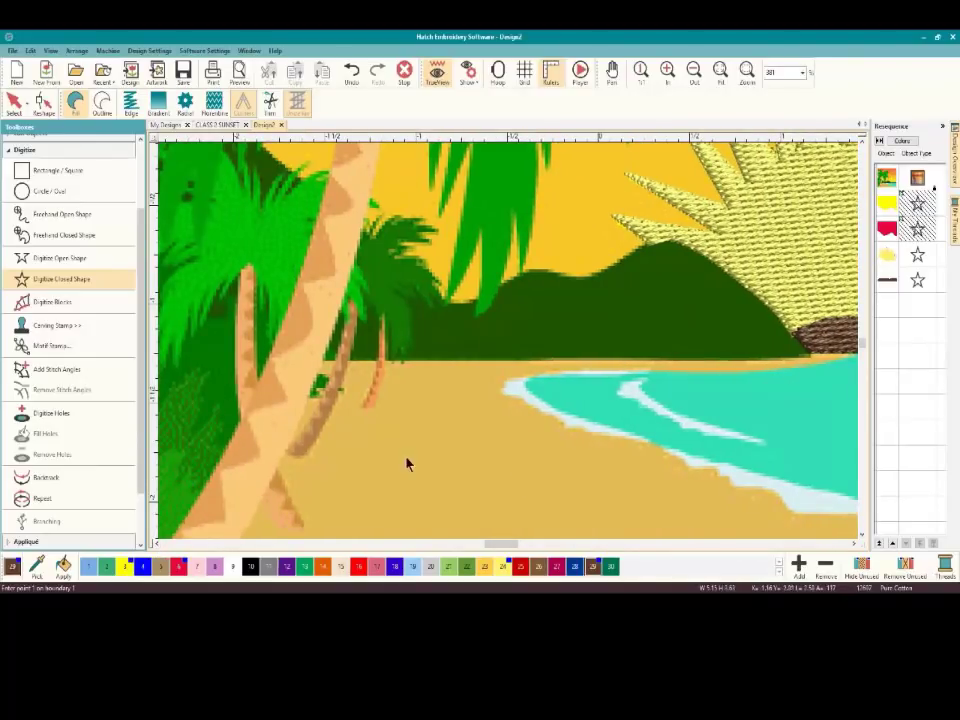
{"action": "left_click", "coordinate": [611, 566]}
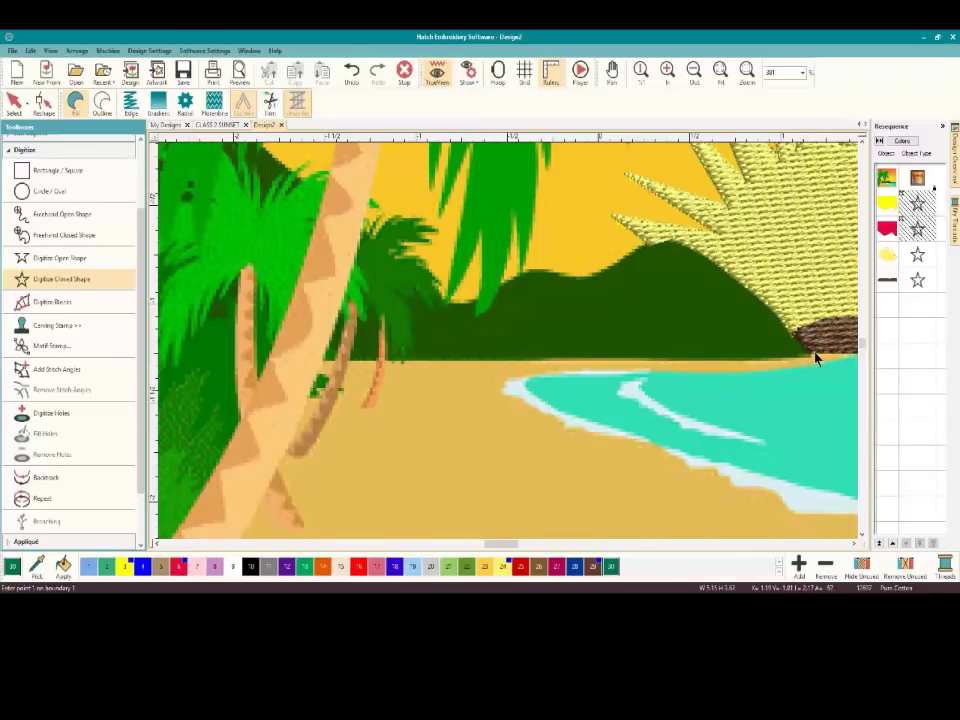
Trace the top edge of the green hill from the right side toward the palms
{"action": "left_click", "coordinate": [676, 247]}
{"action": "left_click", "coordinate": [648, 249]}
{"action": "left_click", "coordinate": [626, 262]}
{"action": "left_click", "coordinate": [569, 286]}
{"action": "left_click", "coordinate": [549, 276]}
{"action": "left_click", "coordinate": [519, 274]}
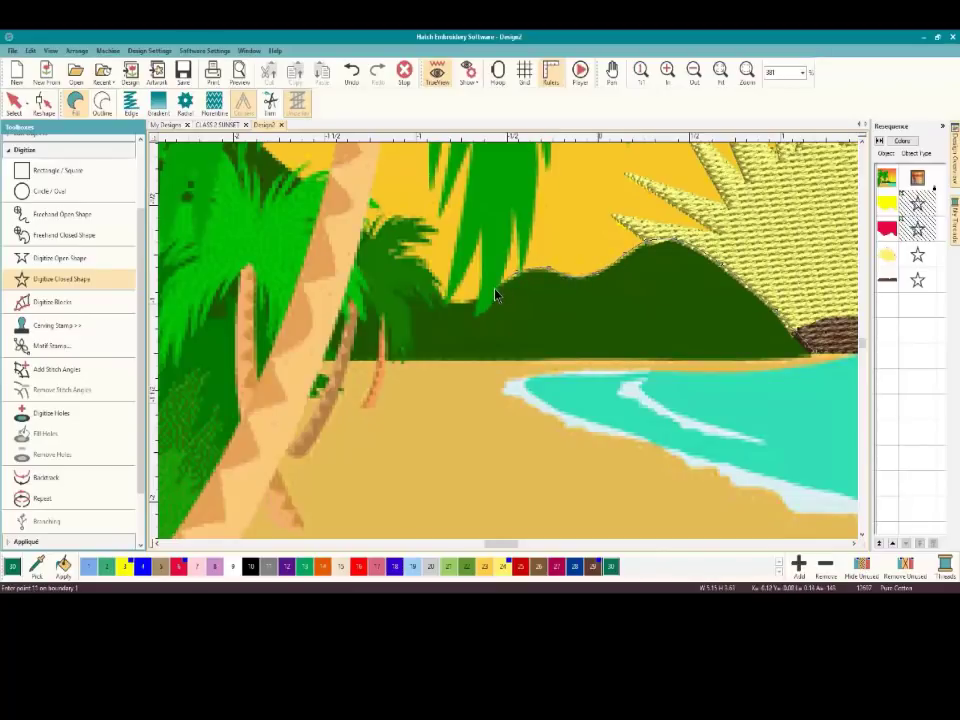
{"action": "left_click", "coordinate": [495, 291]}
{"action": "left_click", "coordinate": [484, 301]}
{"action": "left_click", "coordinate": [335, 303]}
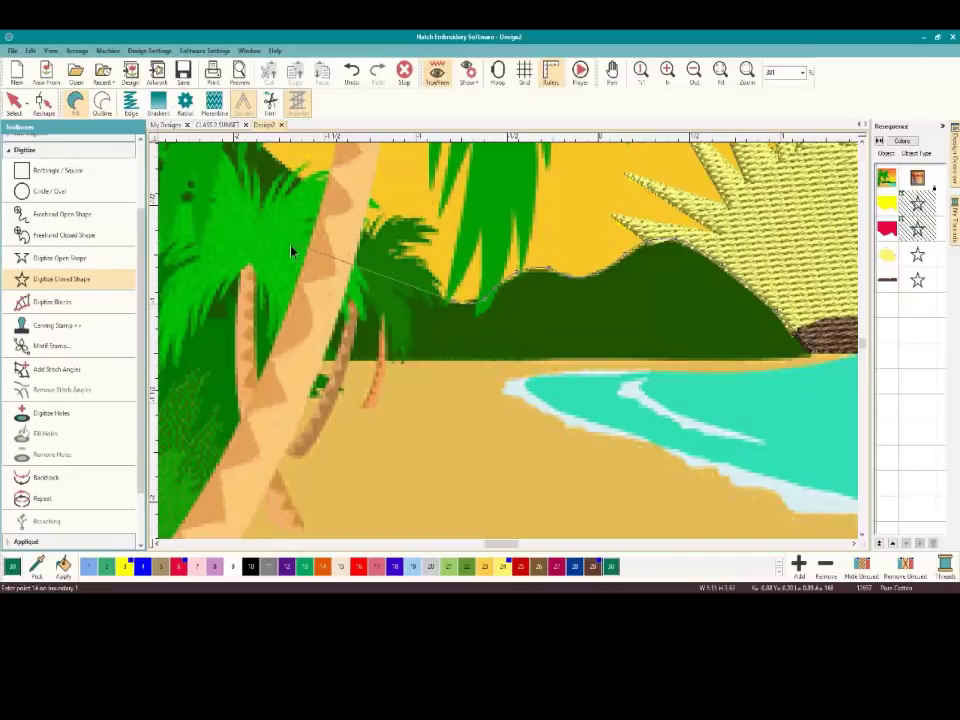
Place the hill outline points near the palm fronds, undoing misplaced points
{"action": "left_click", "coordinate": [385, 253]}
{"action": "key", "text": "BackSpace"}
{"action": "left_click", "coordinate": [392, 253]}
{"action": "left_click", "coordinate": [440, 300]}
{"action": "key", "text": "BackSpace"}
{"action": "left_click", "coordinate": [383, 252]}
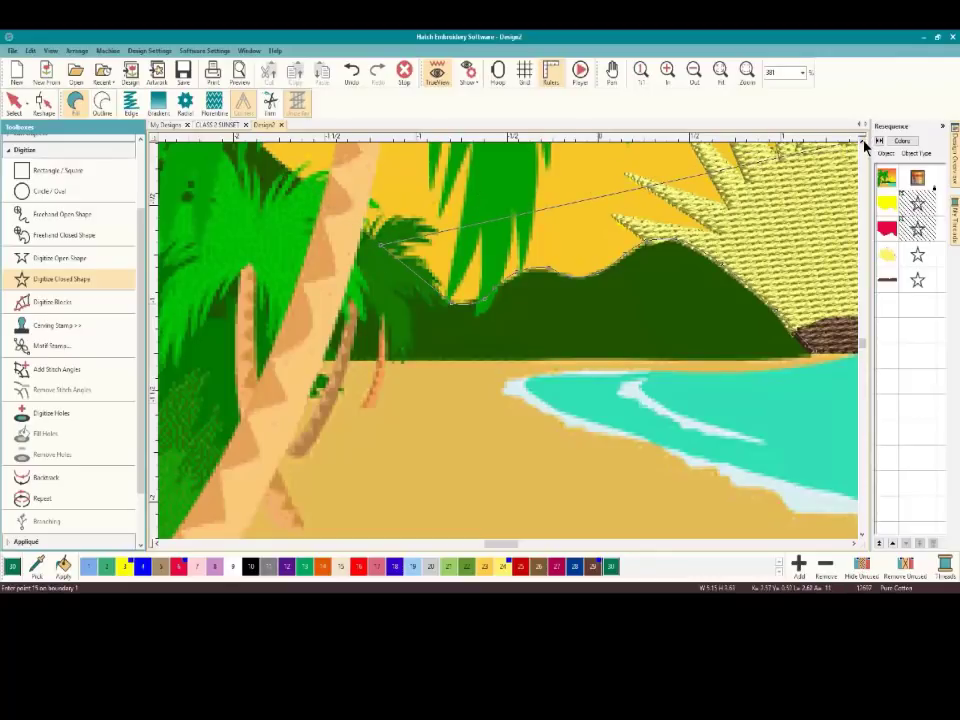
Extend the hill outline past the palm leaves to the hills' left edge
{"action": "scroll", "coordinate": [865, 145], "scroll_direction": "up", "scroll_amount": 3}
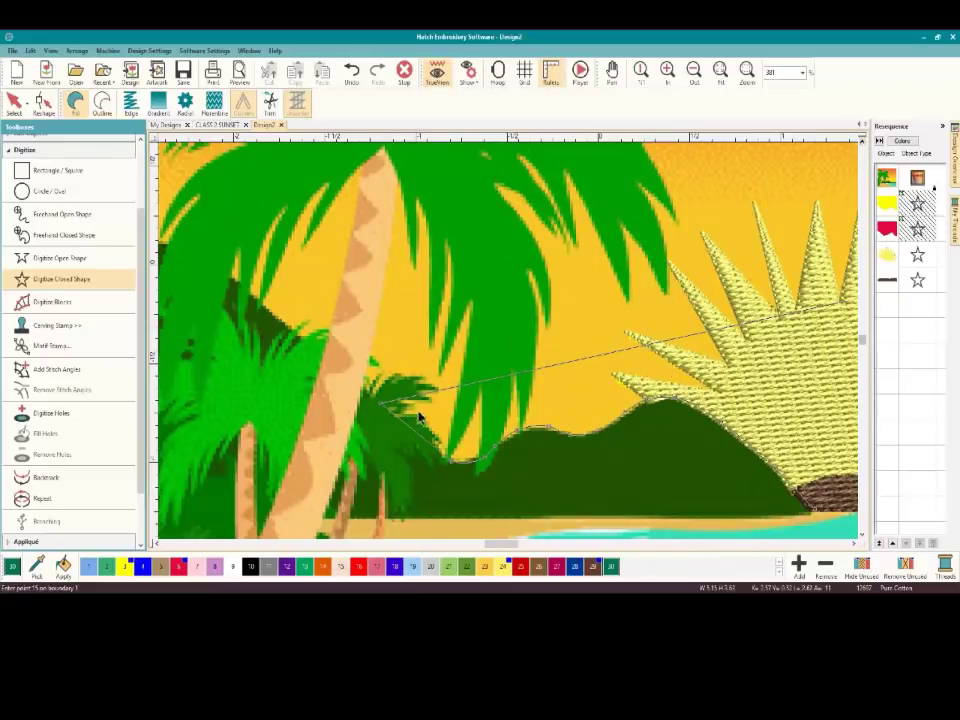
{"action": "mouse_move", "coordinate": [156, 544]}
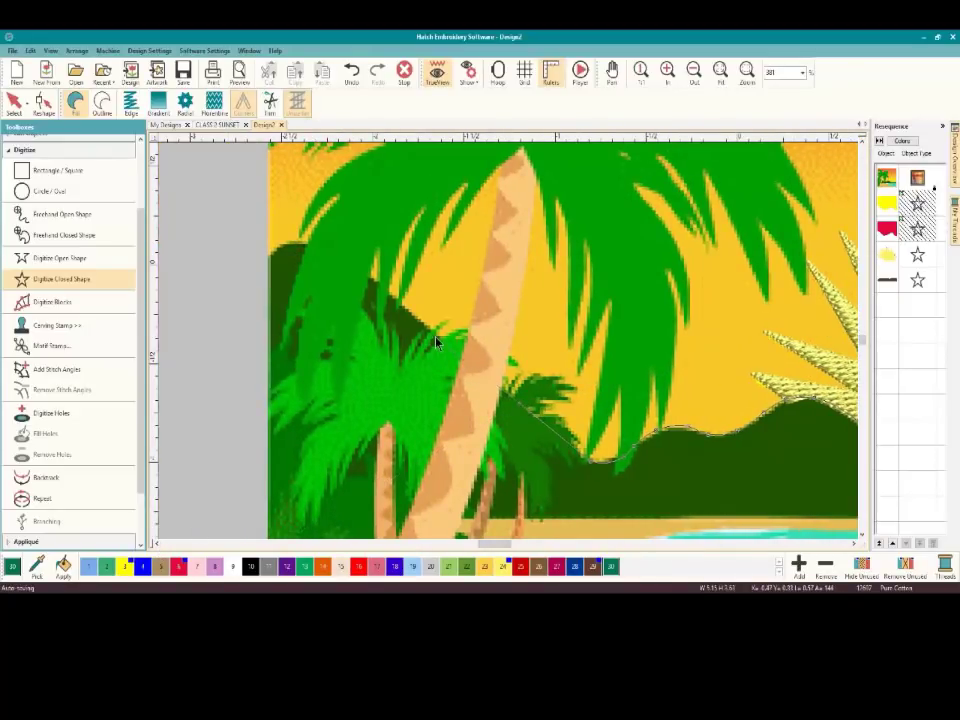
{"action": "left_click", "coordinate": [368, 279]}
{"action": "left_click", "coordinate": [290, 250]}
{"action": "left_click", "coordinate": [269, 253]}
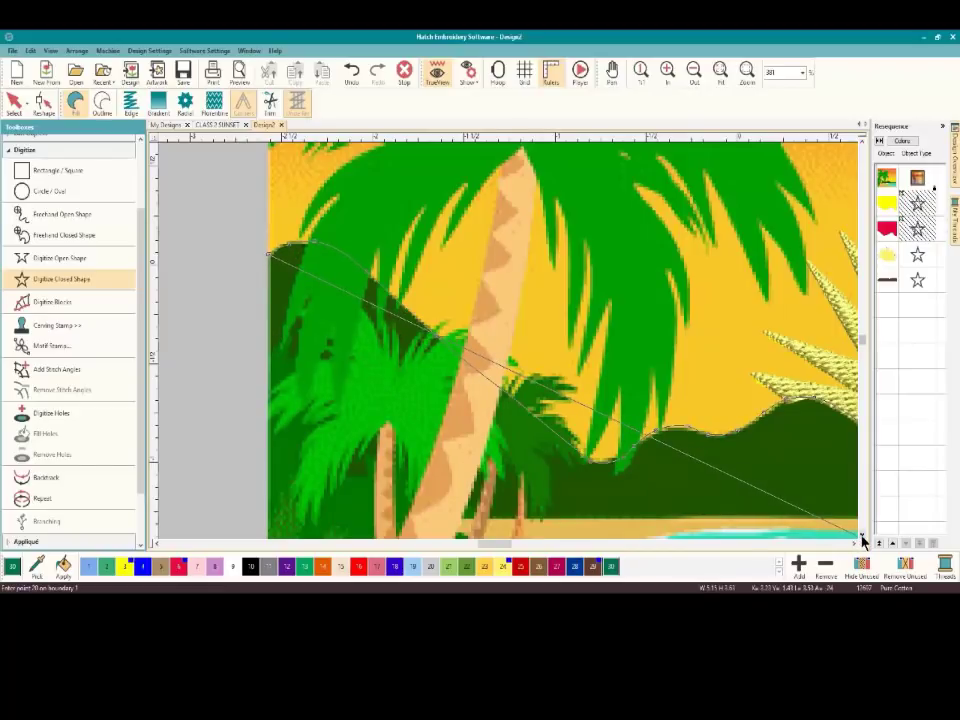
Run the outline along the sand line, close it into a dark green fill, and zoom out
{"action": "left_click", "coordinate": [862, 537]}
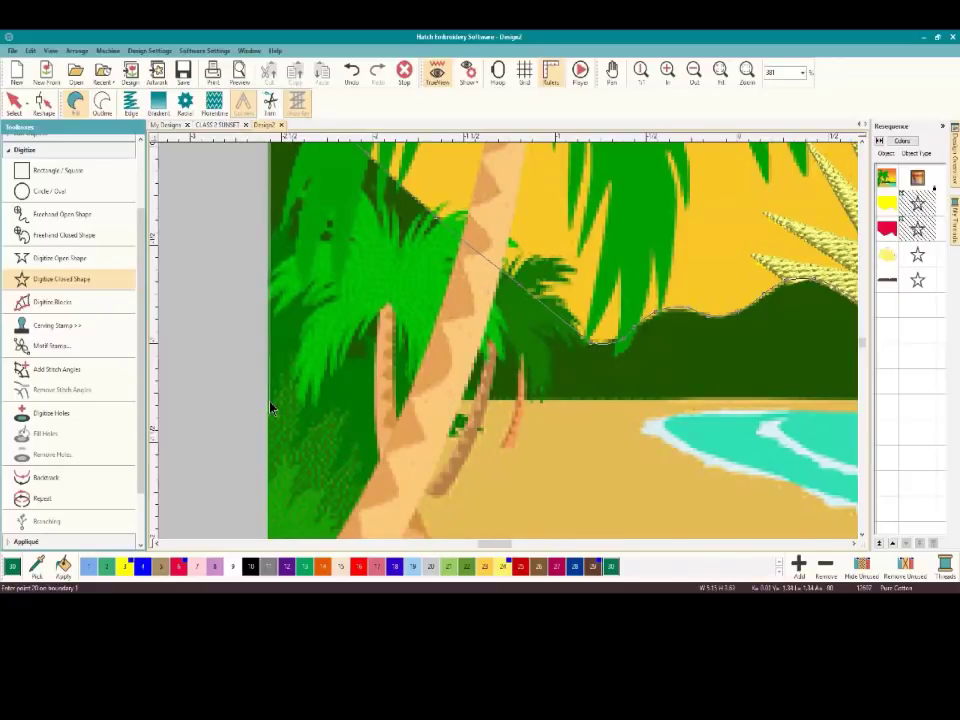
{"action": "left_click", "coordinate": [592, 404]}
{"action": "left_click", "coordinate": [854, 543]}
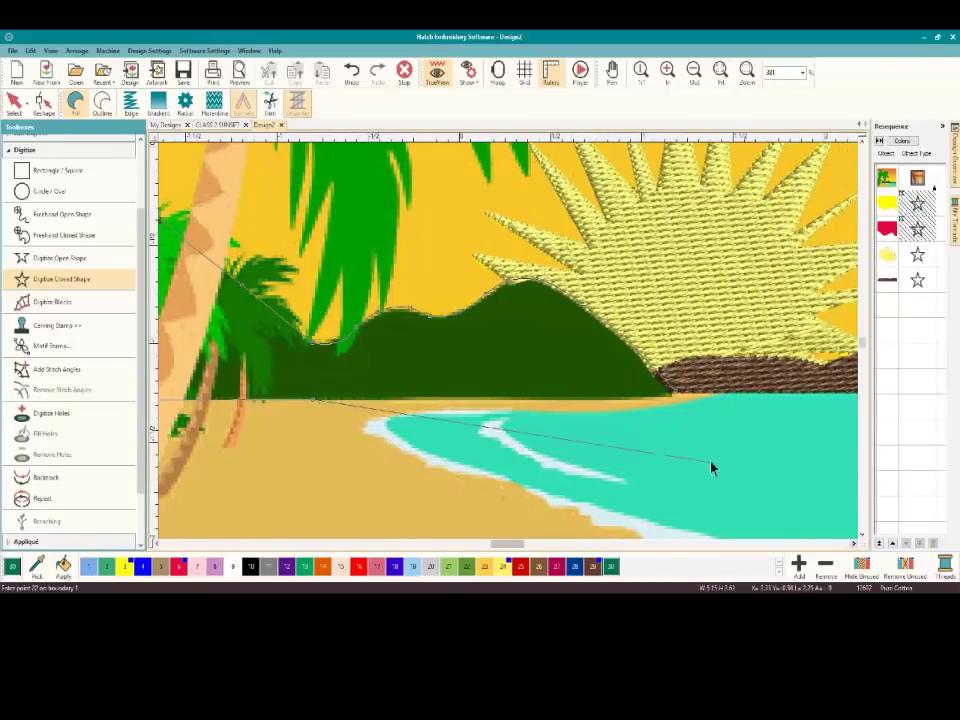
{"action": "left_click", "coordinate": [658, 397]}
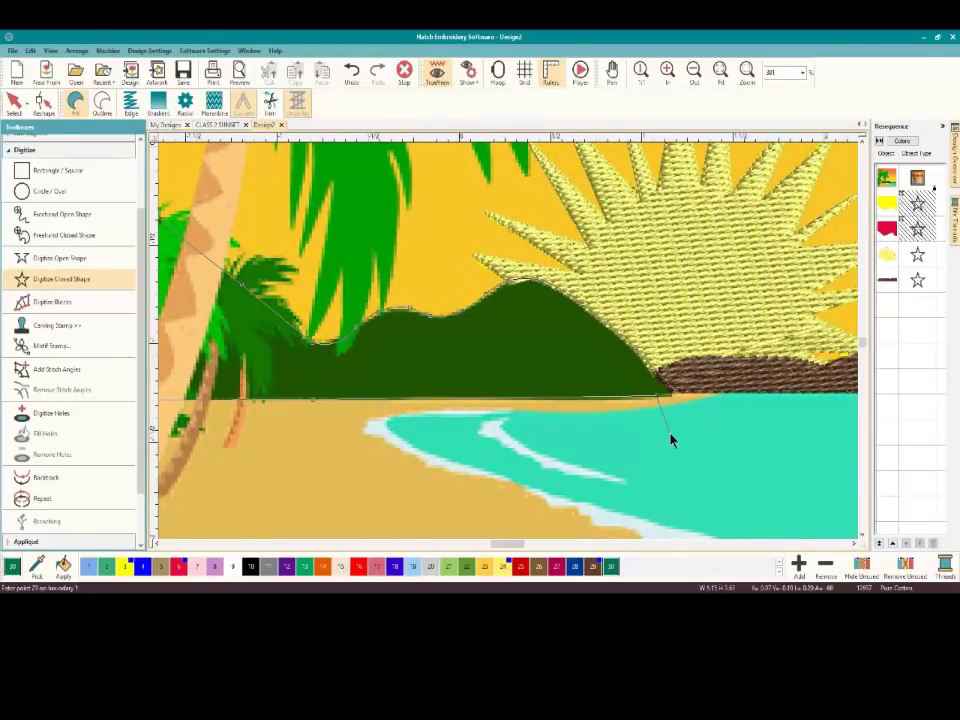
{"action": "key", "text": "Return"}
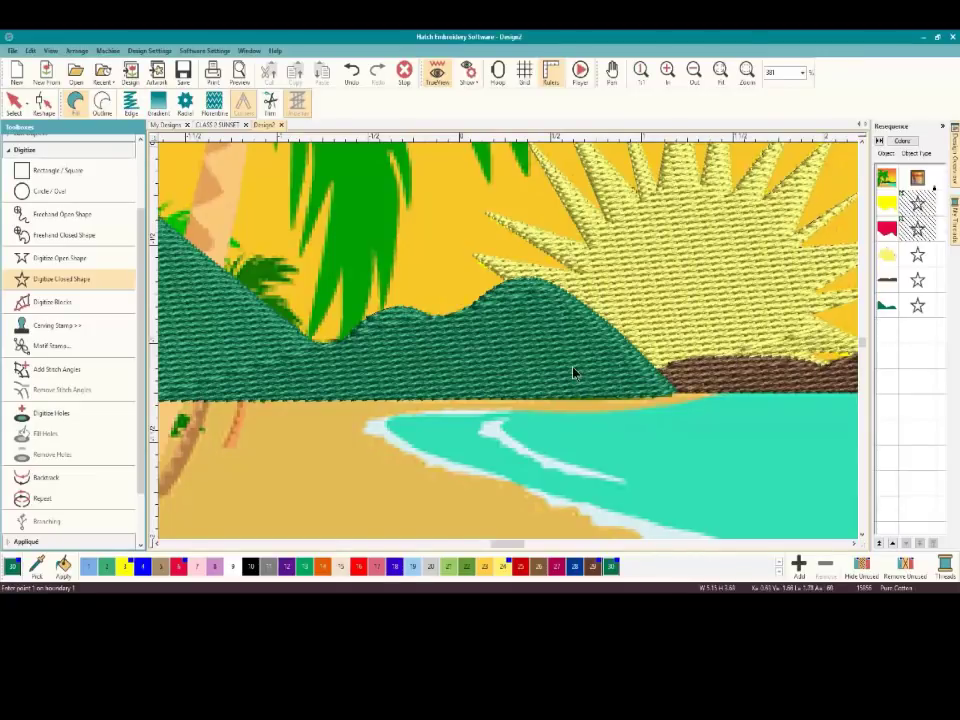
{"action": "scroll", "coordinate": [470, 376], "scroll_direction": "down", "scroll_amount": 4}
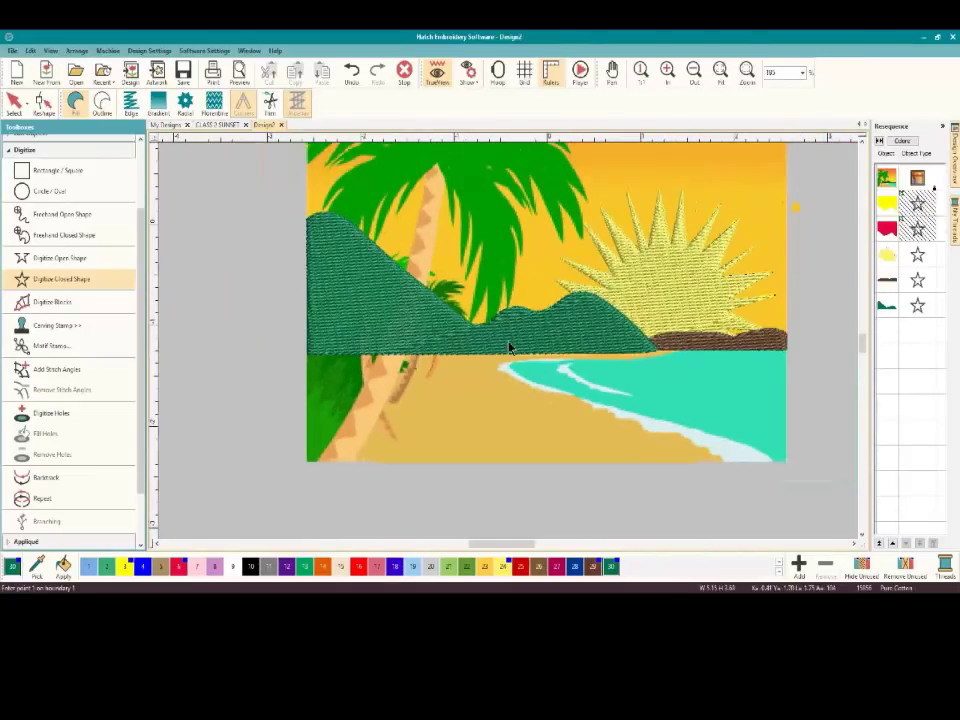
Turn TrueView off so the design displays as flat artwork
{"action": "left_click", "coordinate": [433, 76]}
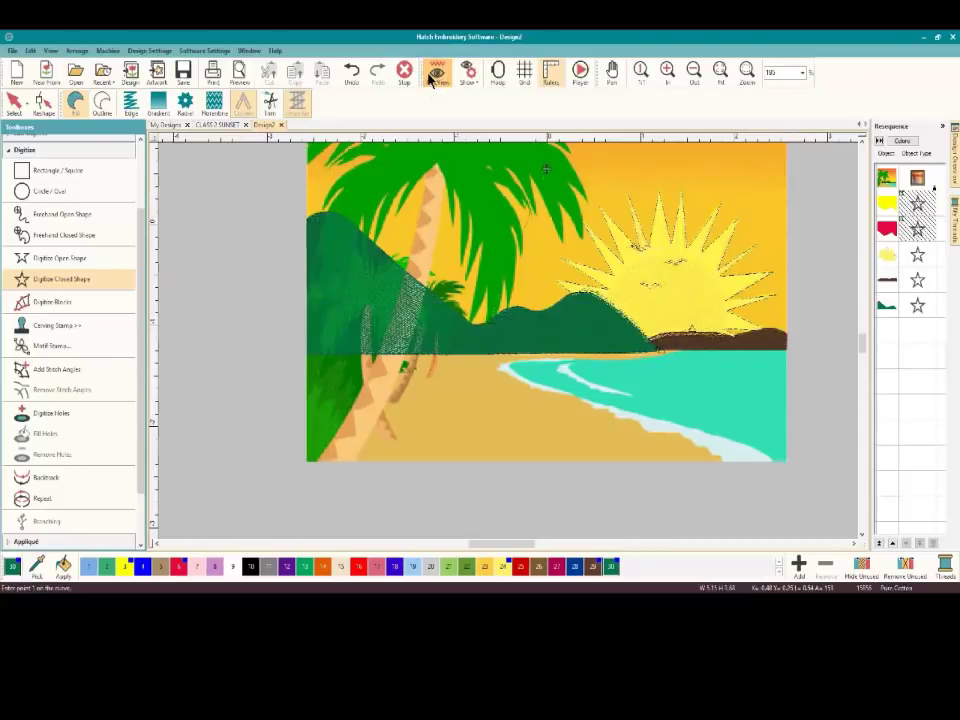
{"action": "left_click", "coordinate": [432, 76]}
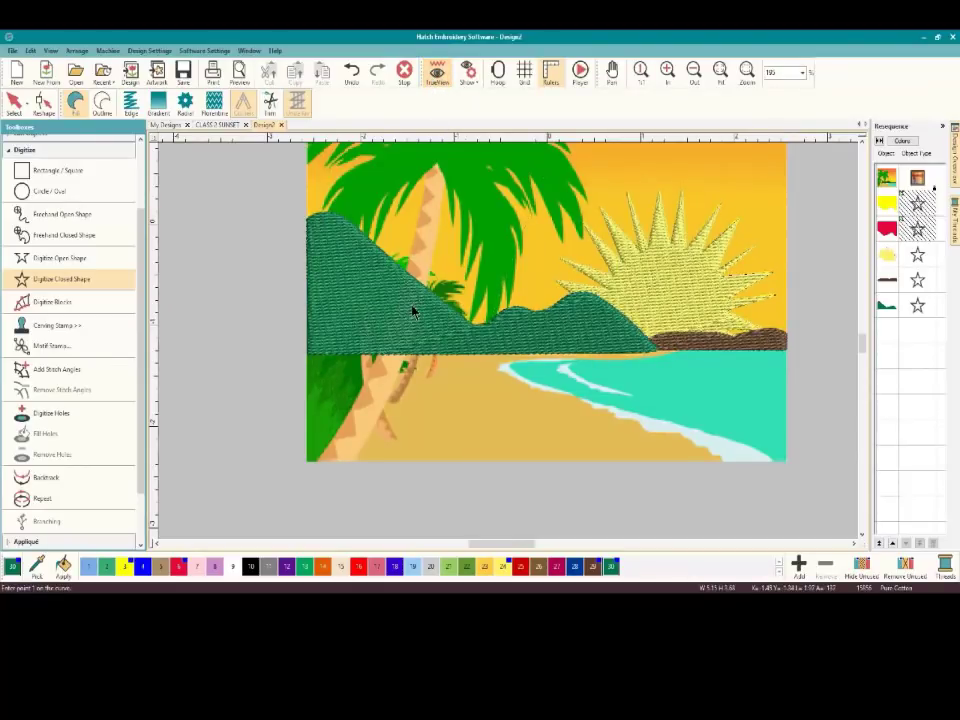
{"action": "left_click", "coordinate": [436, 76]}
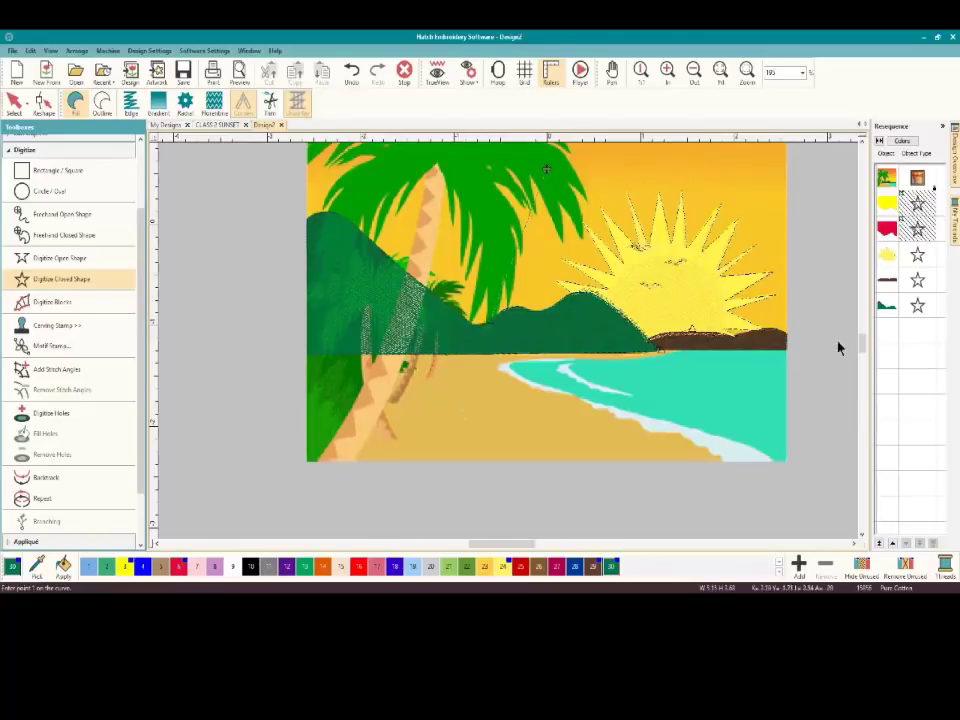
Hide the hill object with Hide Selected so the original picture shows
{"action": "left_click", "coordinate": [888, 307]}
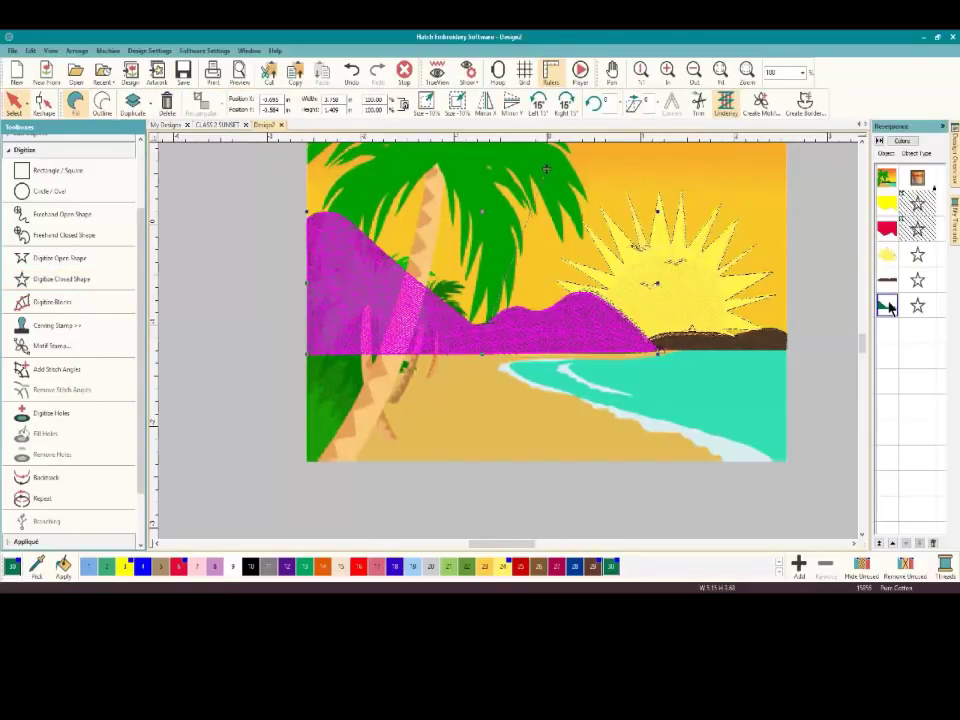
{"action": "right_click", "coordinate": [888, 307]}
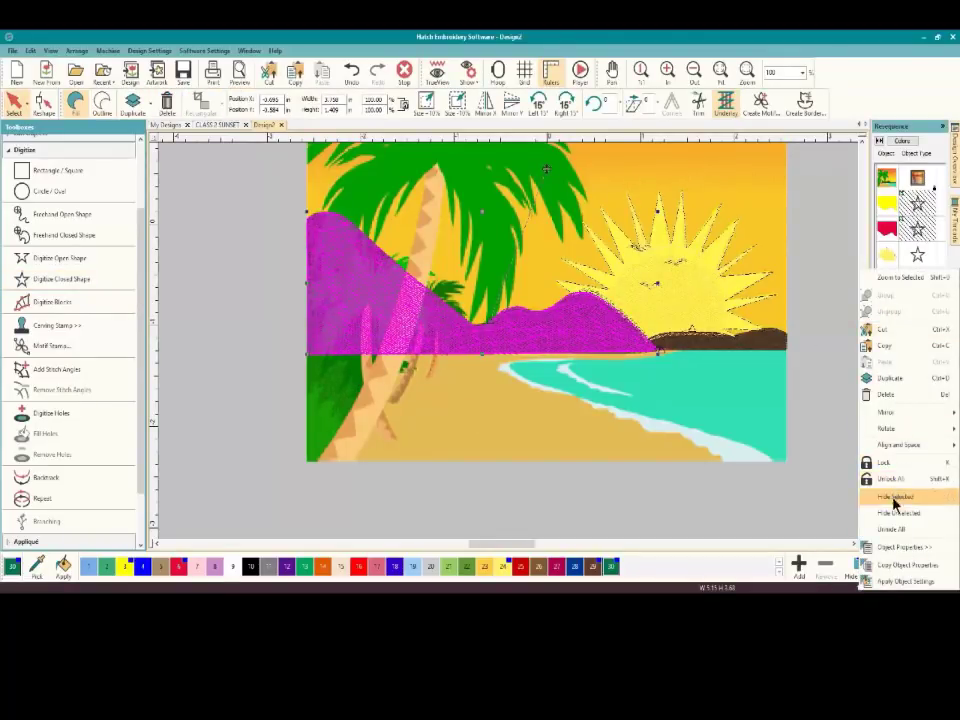
{"action": "left_click", "coordinate": [896, 498]}
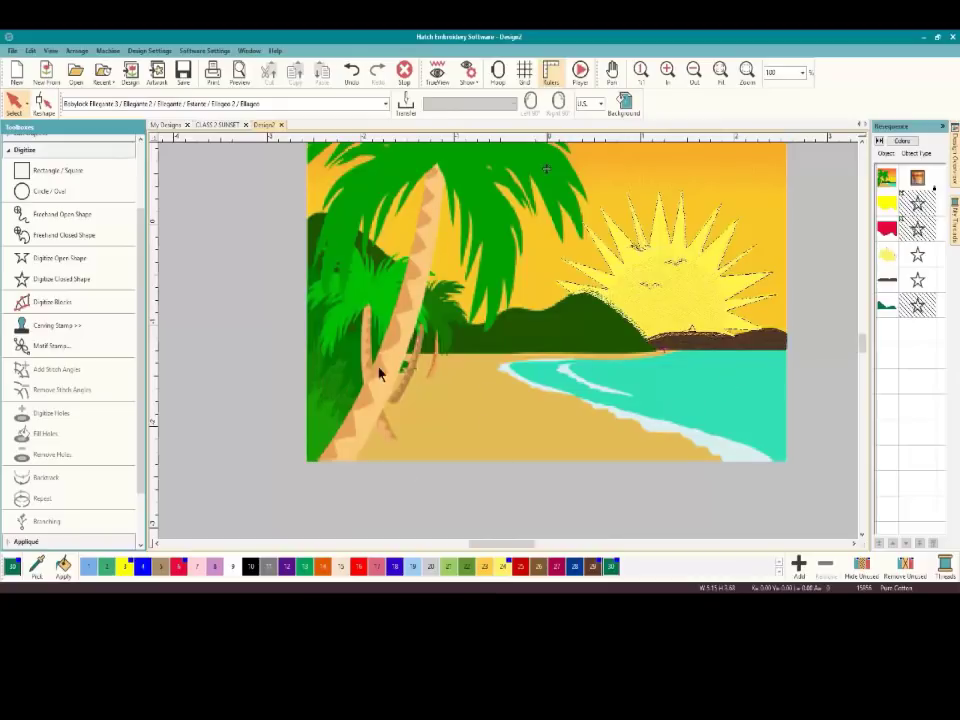
Start a closed shape outlining the trunk band from its bottom edge up to the treetop
{"action": "left_click", "coordinate": [62, 283]}
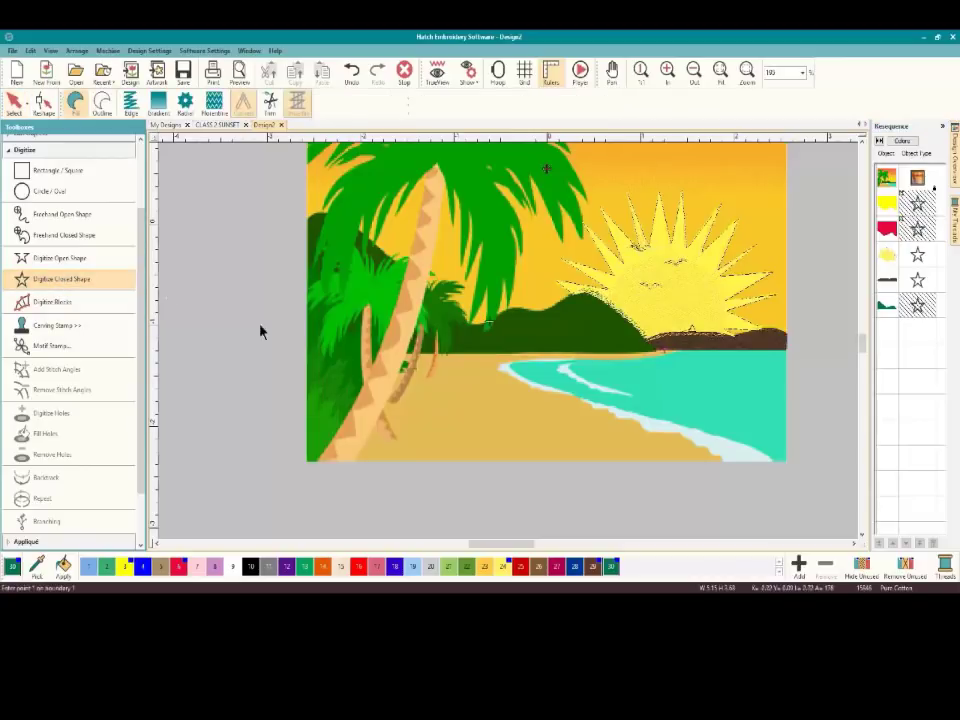
{"action": "left_click", "coordinate": [354, 462]}
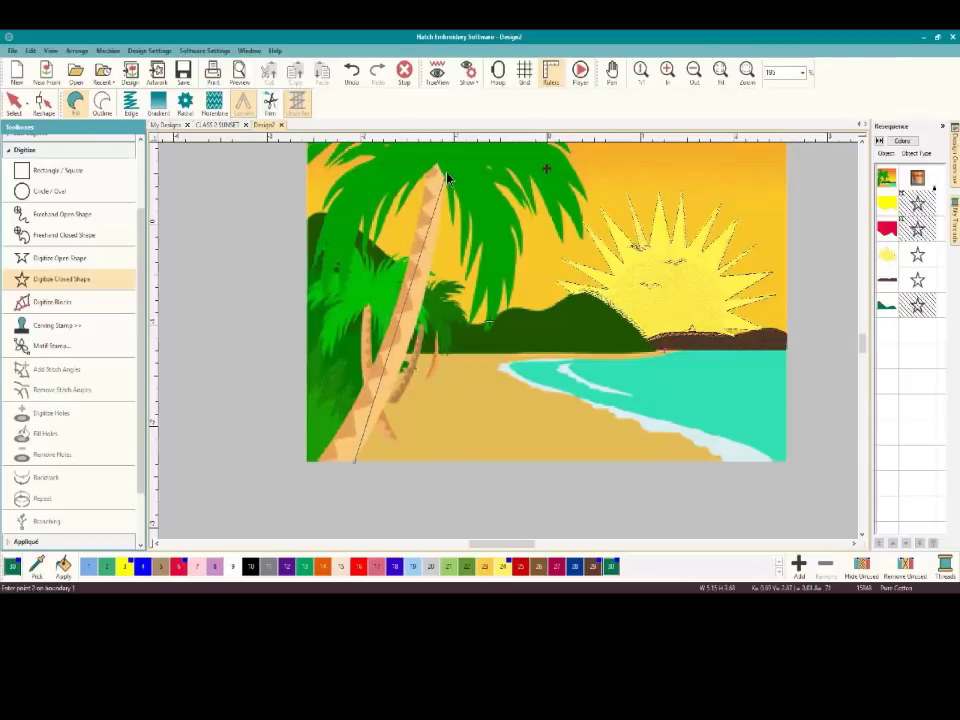
{"action": "left_click", "coordinate": [402, 370]}
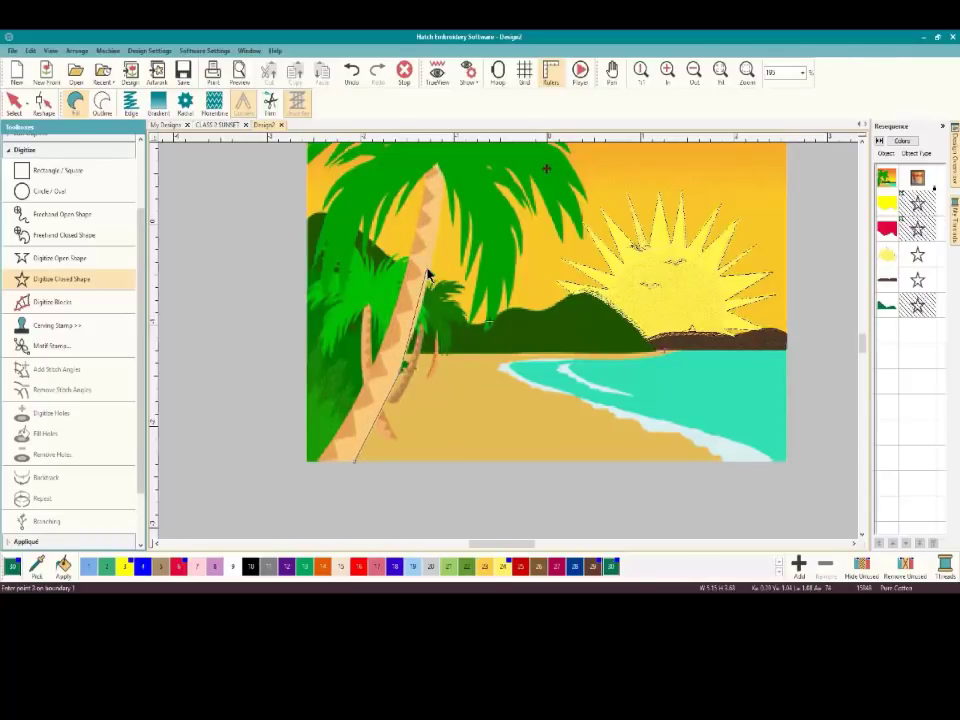
{"action": "left_click", "coordinate": [445, 179]}
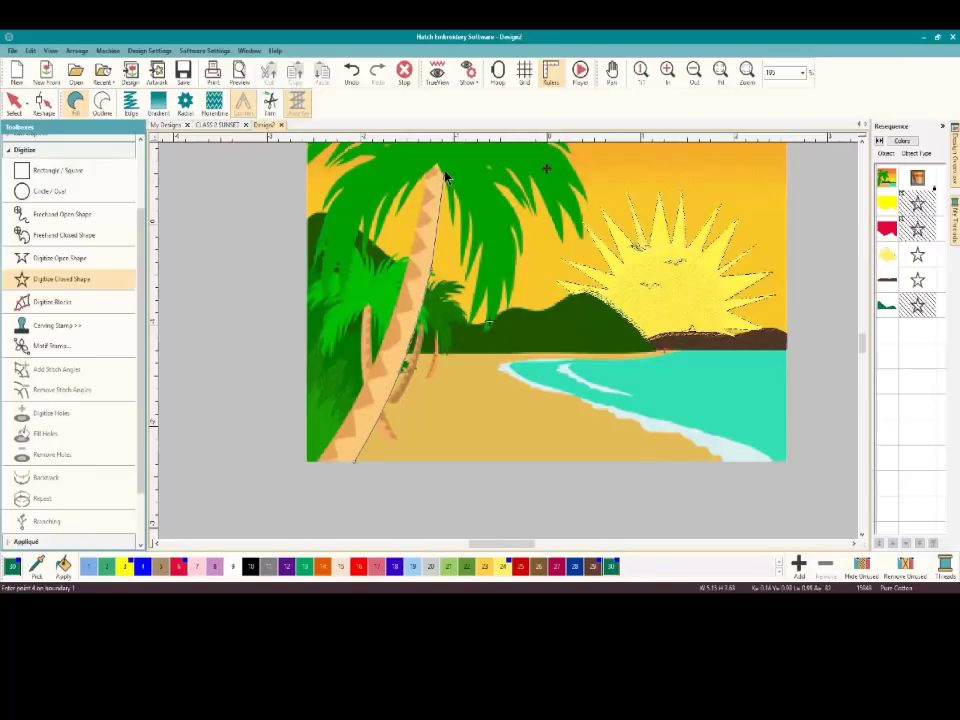
{"action": "left_click", "coordinate": [447, 175]}
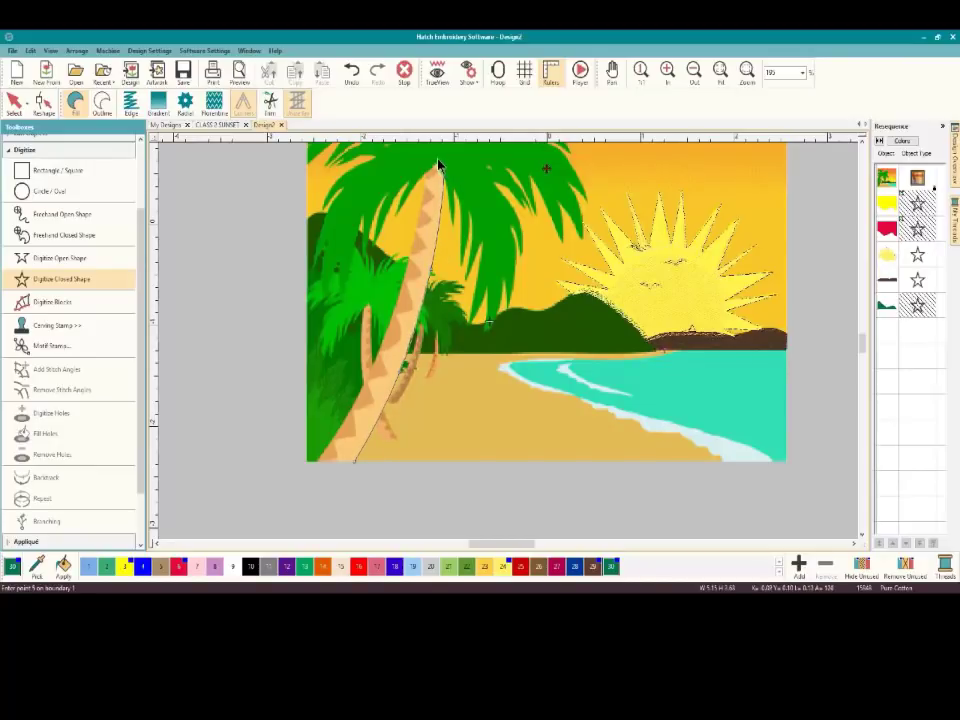
{"action": "left_click", "coordinate": [438, 165]}
{"action": "left_click", "coordinate": [432, 185]}
{"action": "left_click", "coordinate": [436, 197]}
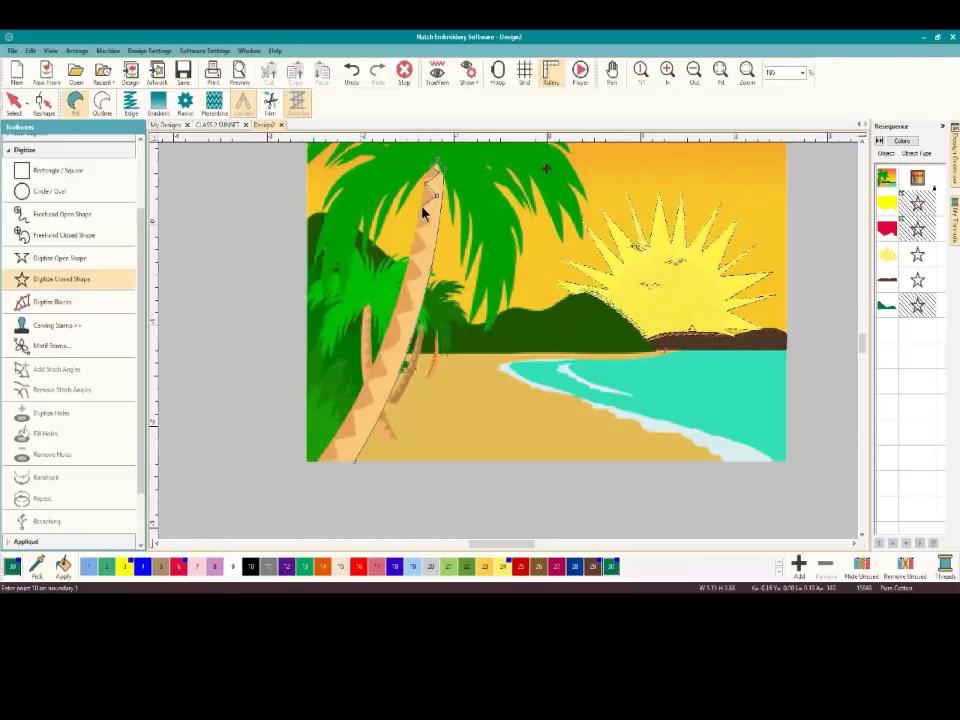
Trace the zigzag edge down the upper trunk, correcting one misplaced point
{"action": "left_click", "coordinate": [429, 223]}
{"action": "key", "text": "BackSpace"}
{"action": "left_click", "coordinate": [426, 207]}
{"action": "left_click", "coordinate": [423, 235]}
{"action": "left_click", "coordinate": [426, 248]}
{"action": "left_click", "coordinate": [413, 259]}
{"action": "left_click", "coordinate": [424, 281]}
{"action": "left_click", "coordinate": [413, 284]}
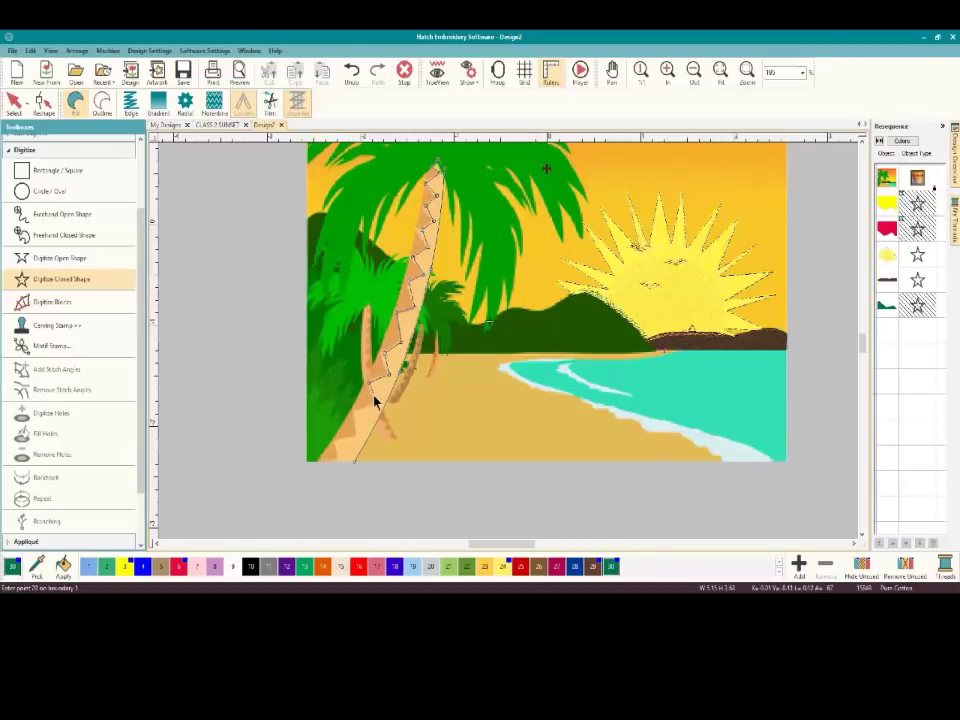
Finish the zigzag at the trunk's lower-left corner, close the fill, and deselect it
{"action": "left_click", "coordinate": [358, 433]}
{"action": "left_click", "coordinate": [352, 444]}
{"action": "left_click", "coordinate": [339, 448]}
{"action": "left_click", "coordinate": [324, 462]}
{"action": "key", "text": "Return"}
{"action": "left_click", "coordinate": [14, 100]}
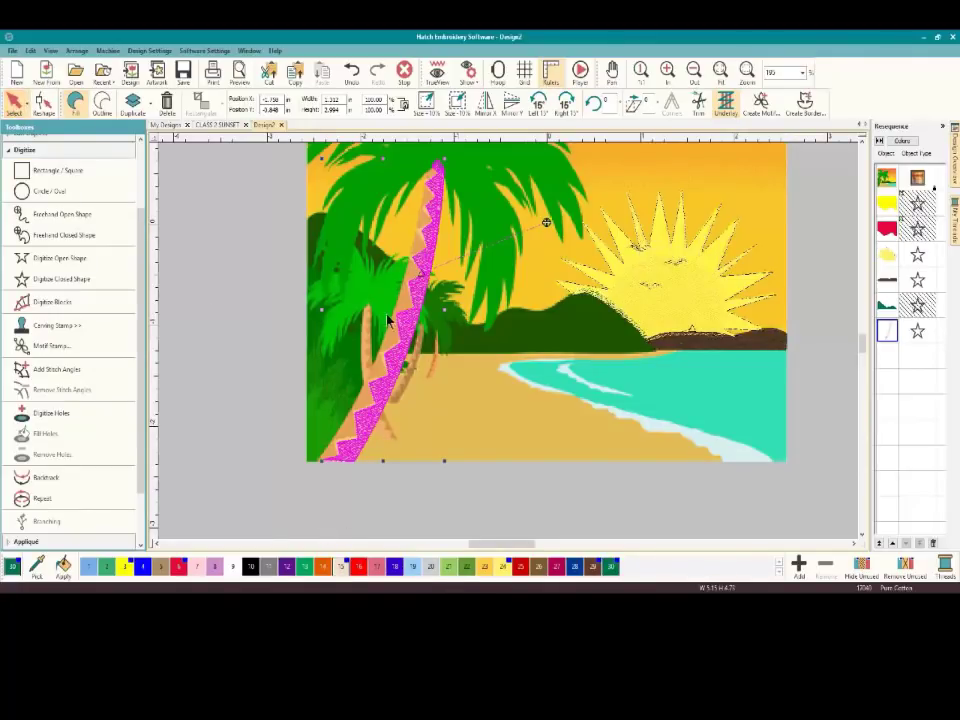
{"action": "left_click", "coordinate": [450, 358]}
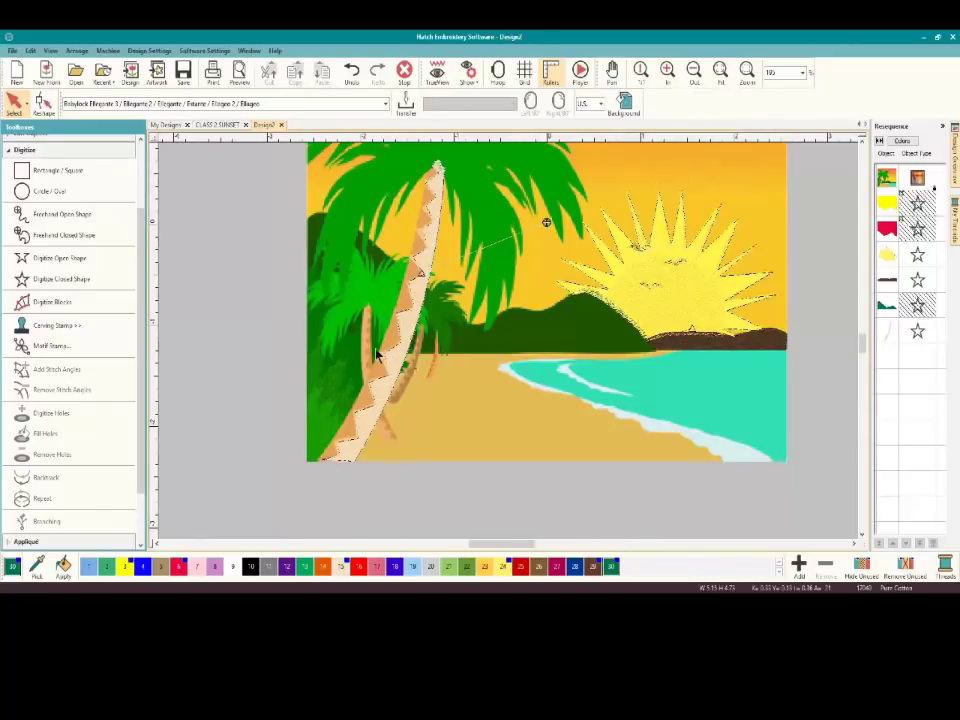
{"action": "left_click", "coordinate": [58, 279]}
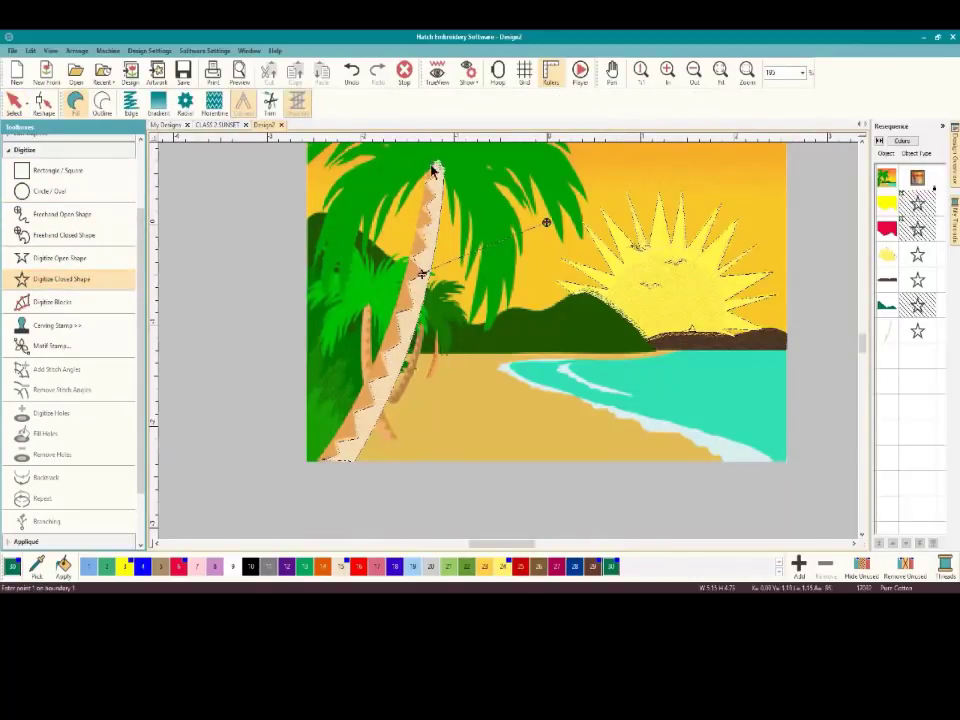
Outline a second trunk shape from the base to the top and down the zigzag
{"action": "left_click", "coordinate": [321, 455]}
{"action": "left_click", "coordinate": [425, 205]}
{"action": "left_click", "coordinate": [430, 170]}
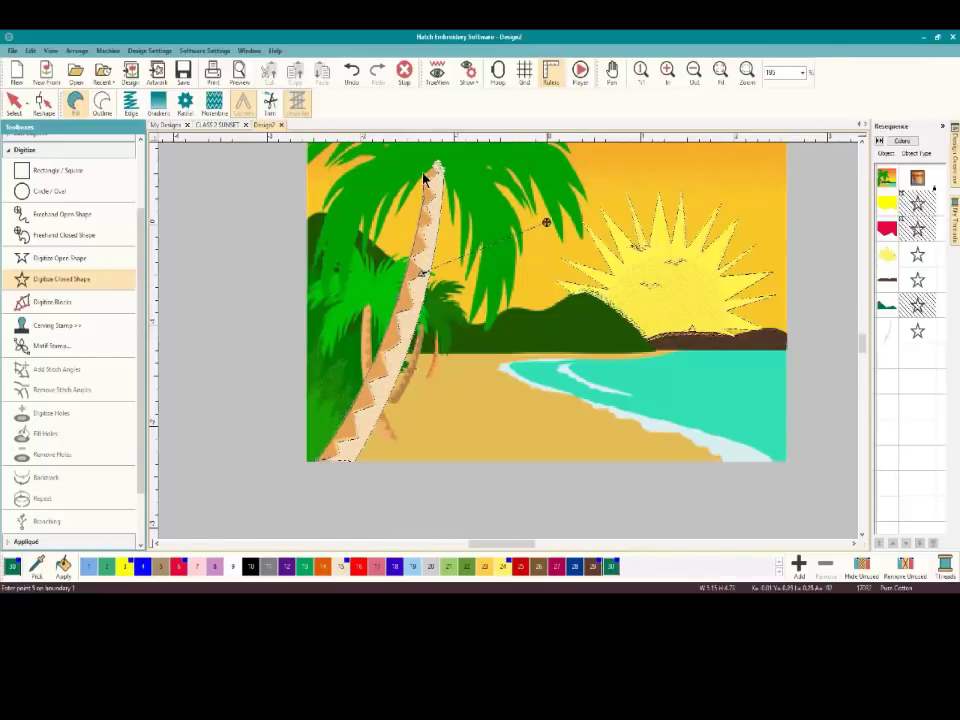
{"action": "left_click", "coordinate": [436, 173]}
{"action": "left_click", "coordinate": [428, 189]}
{"action": "left_click", "coordinate": [430, 216]}
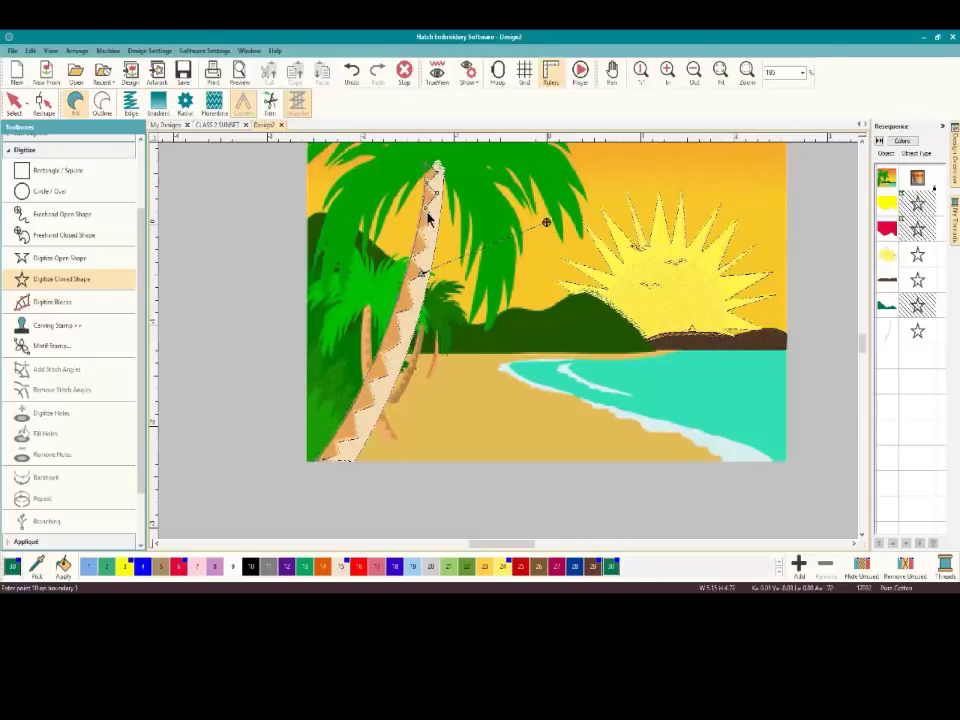
{"action": "left_click", "coordinate": [430, 233]}
{"action": "left_click", "coordinate": [428, 250]}
{"action": "left_click", "coordinate": [421, 262]}
{"action": "left_click", "coordinate": [420, 273]}
Continue the zigzag points down the lower trunk toward the bottom edge
{"action": "left_click", "coordinate": [411, 287]}
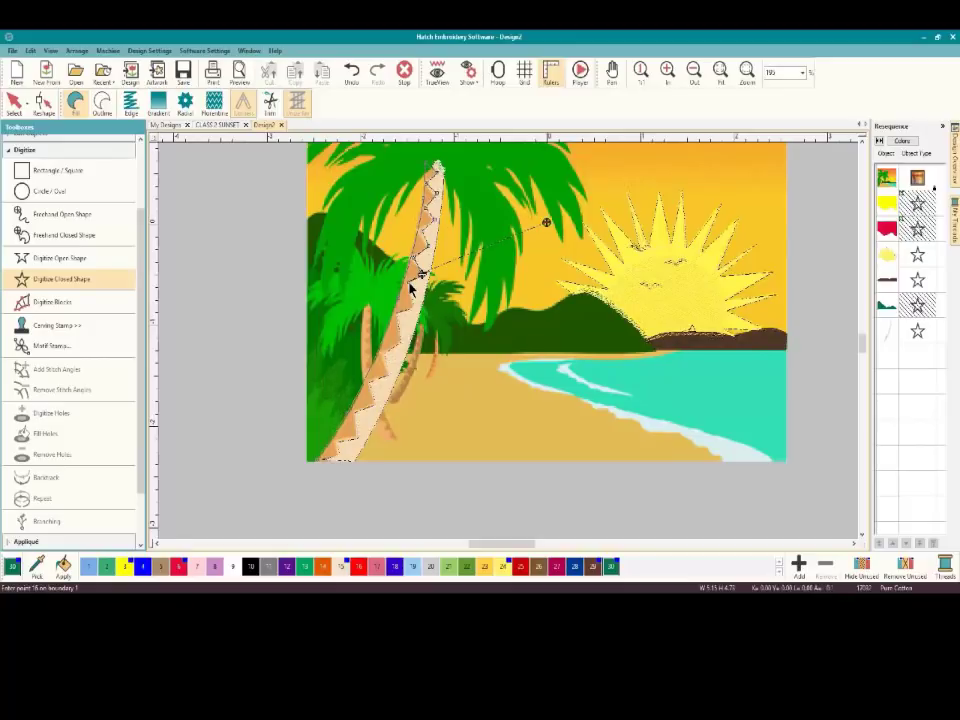
{"action": "left_click", "coordinate": [401, 316]}
{"action": "left_click", "coordinate": [404, 346]}
{"action": "left_click", "coordinate": [388, 364]}
{"action": "left_click", "coordinate": [390, 380]}
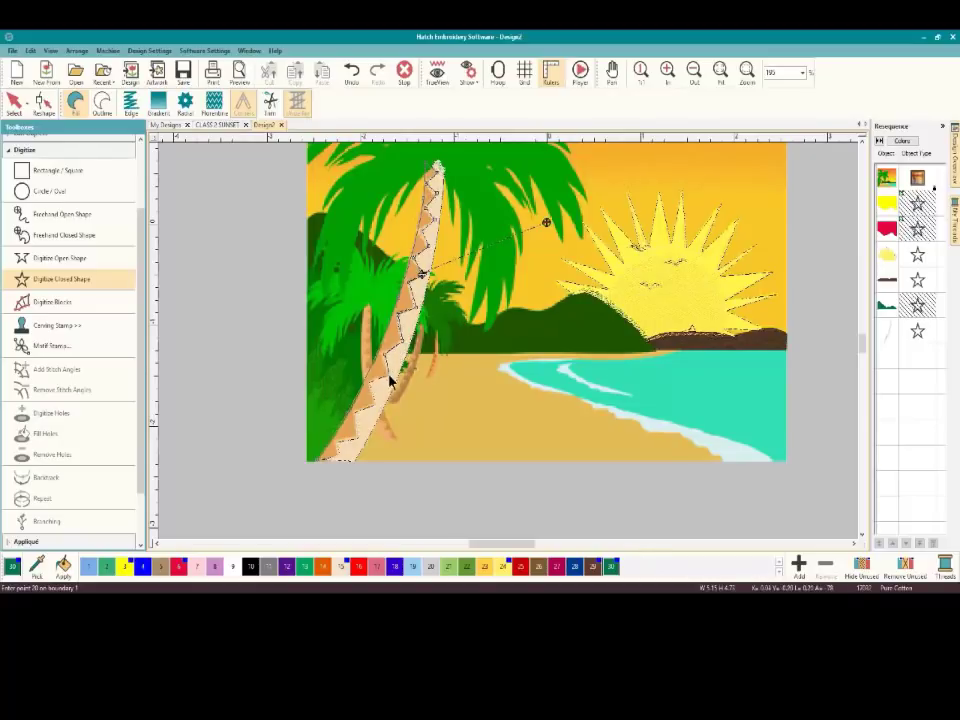
{"action": "left_click", "coordinate": [368, 393]}
{"action": "left_click", "coordinate": [364, 416]}
{"action": "left_click", "coordinate": [360, 441]}
{"action": "left_click", "coordinate": [347, 447]}
Add points along the trunk base and close the second trunk shape into a fill
{"action": "left_click", "coordinate": [334, 452]}
{"action": "left_click", "coordinate": [362, 452]}
{"action": "left_click", "coordinate": [361, 450]}
{"action": "left_click", "coordinate": [337, 448]}
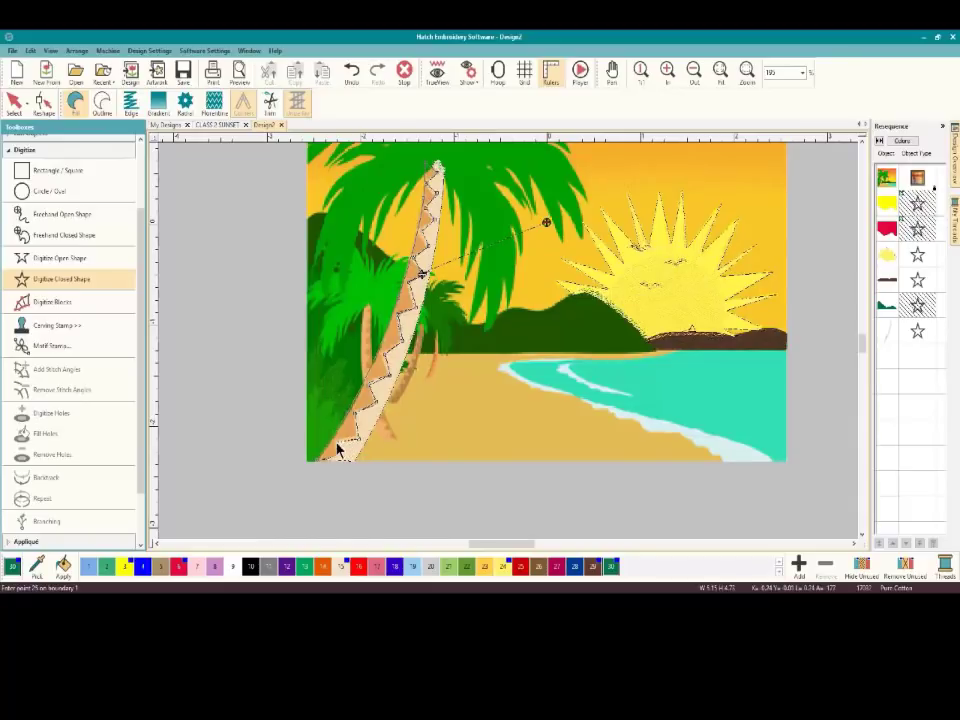
{"action": "left_click", "coordinate": [327, 465]}
{"action": "key", "text": "Return"}
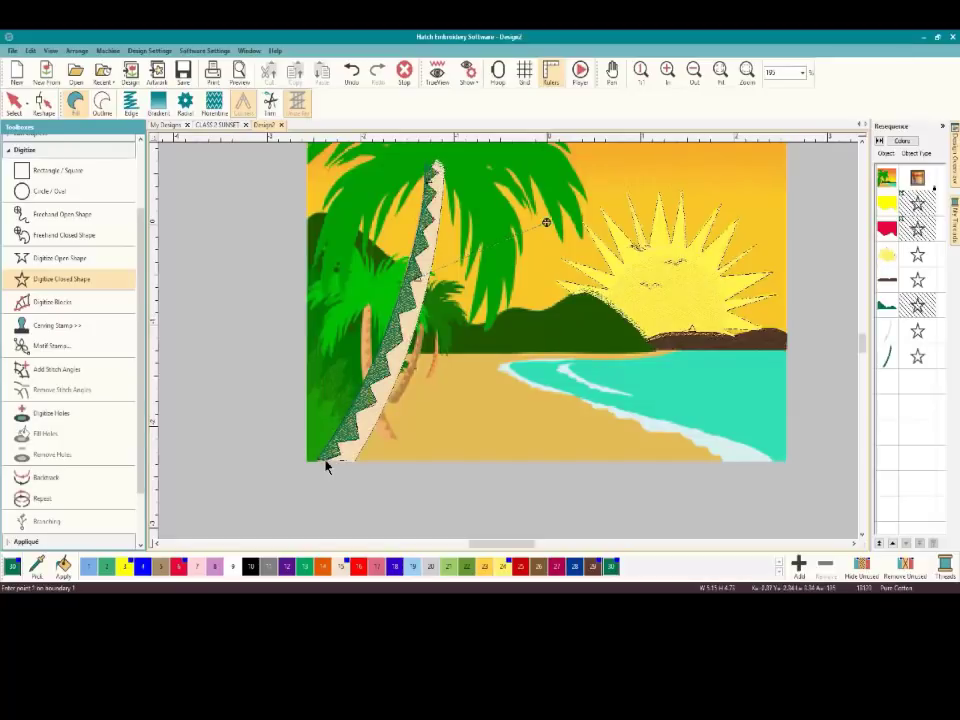
Recolour the palm trunk to tan and set yellow as the current thread colour
{"action": "left_click", "coordinate": [22, 108]}
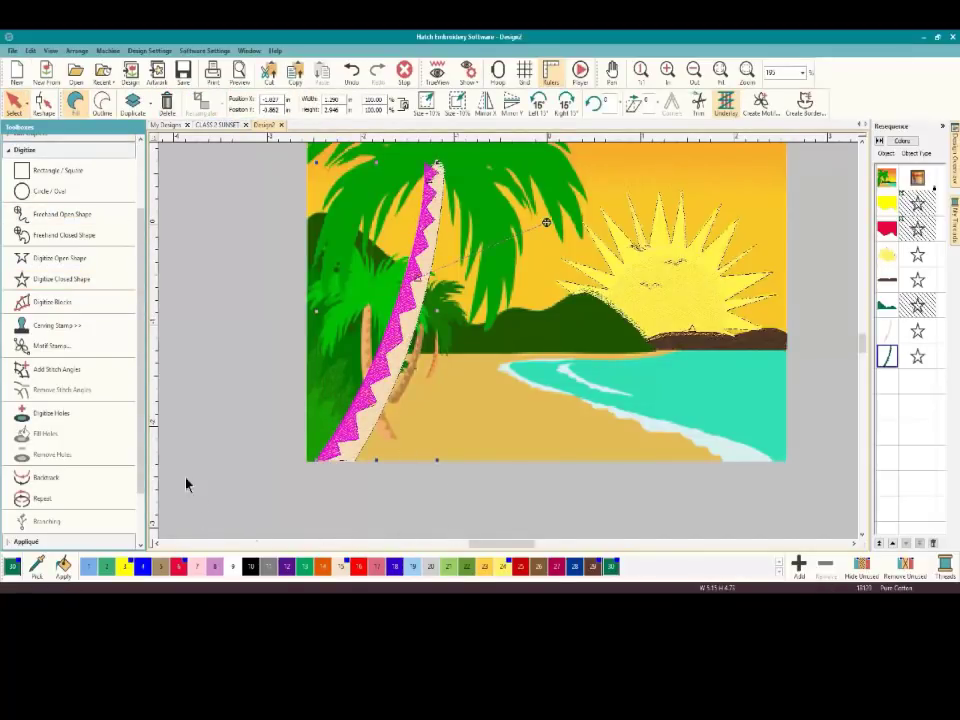
{"action": "left_click", "coordinate": [485, 567]}
{"action": "left_click", "coordinate": [214, 313]}
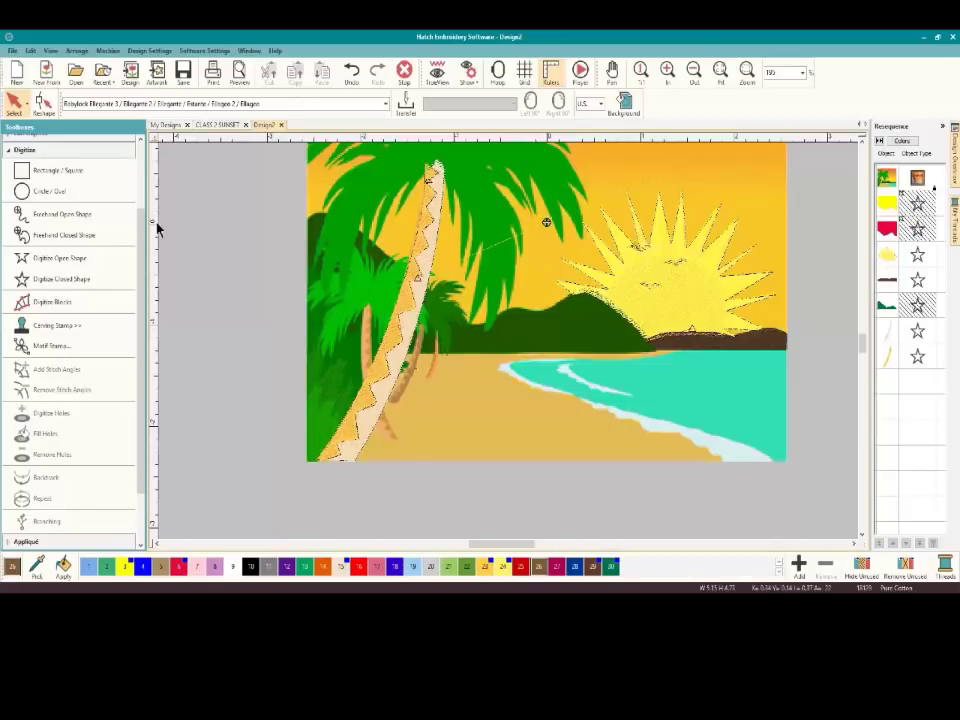
{"action": "left_click", "coordinate": [372, 385]}
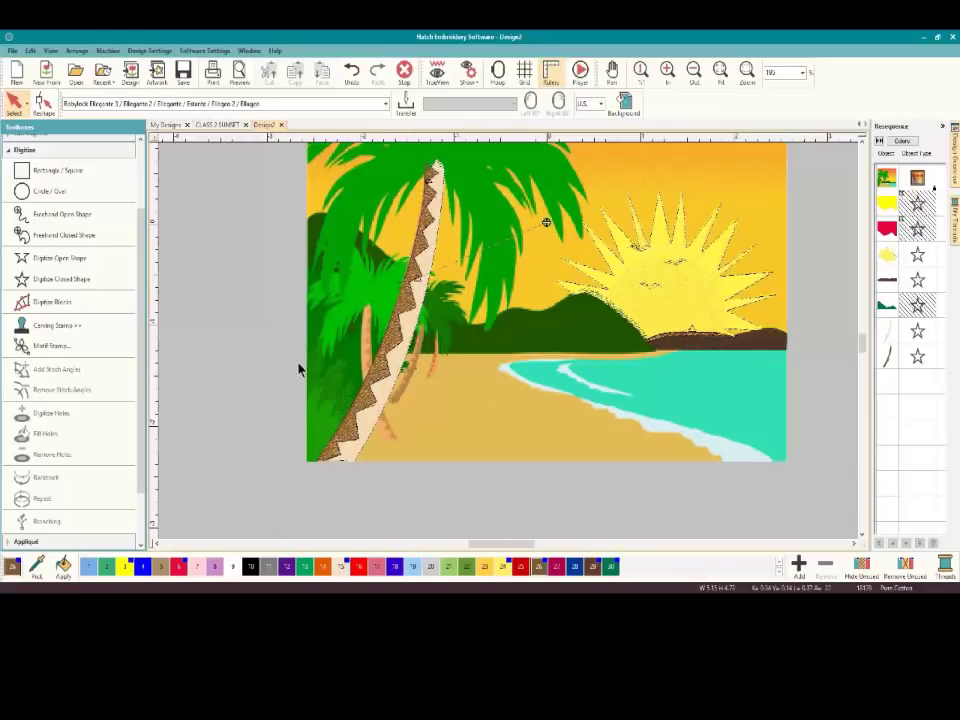
{"action": "left_click", "coordinate": [485, 566]}
Begin the sand shape at the left edge and trace the shoreline to its left tip
{"action": "left_click", "coordinate": [70, 280]}
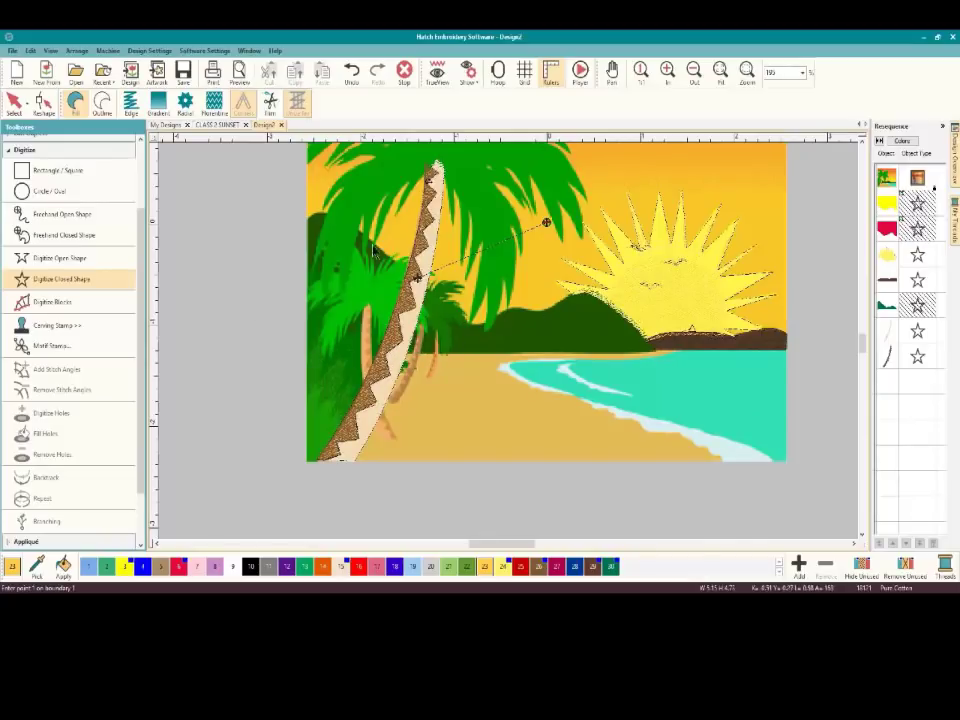
{"action": "left_click", "coordinate": [308, 354]}
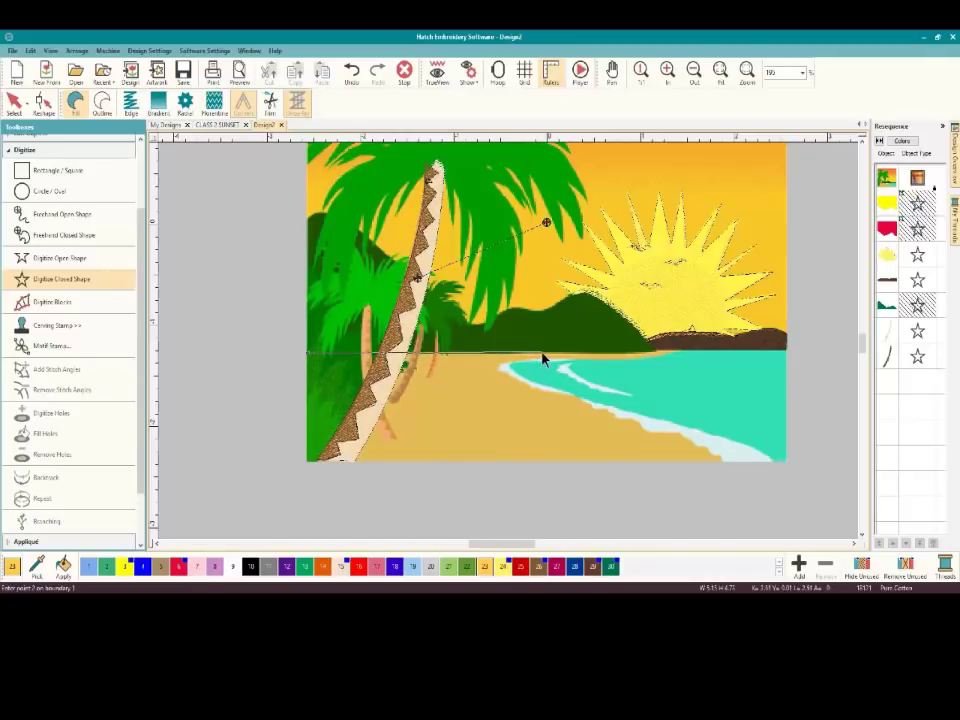
{"action": "left_click", "coordinate": [640, 357]}
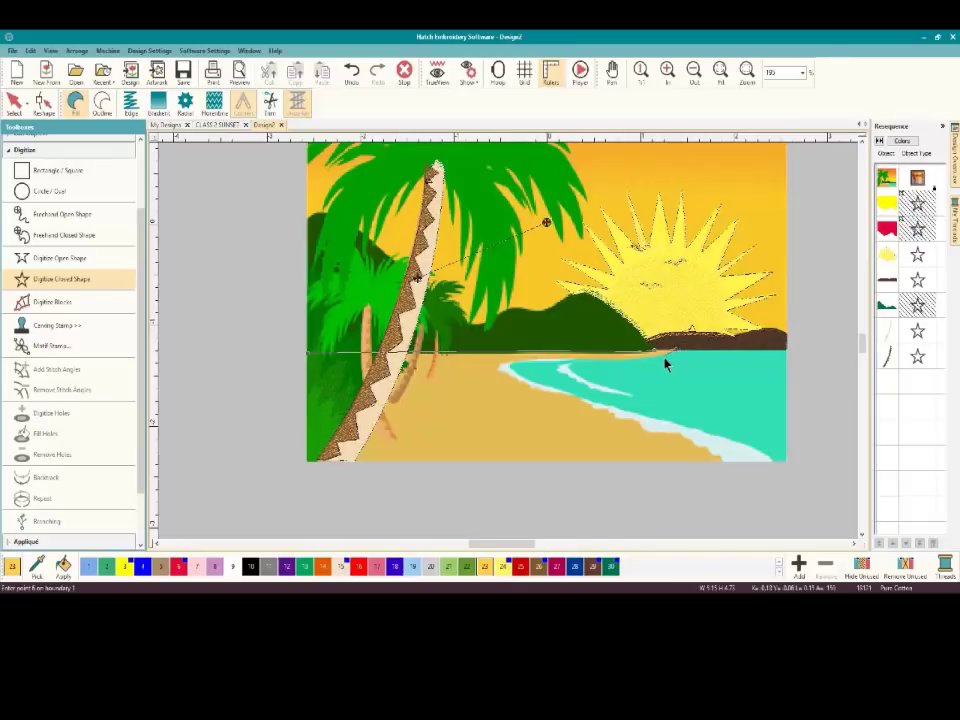
{"action": "left_click", "coordinate": [662, 358]}
{"action": "left_click", "coordinate": [608, 368]}
{"action": "left_click", "coordinate": [550, 366]}
{"action": "left_click", "coordinate": [512, 366]}
{"action": "left_click", "coordinate": [497, 372]}
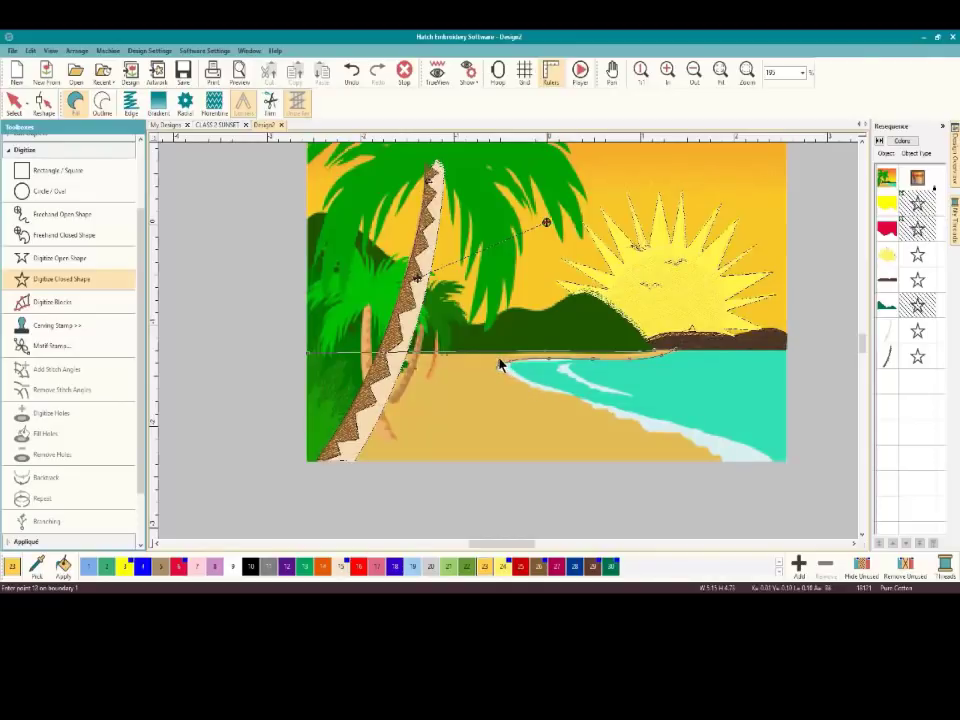
{"action": "left_click", "coordinate": [500, 366]}
Run the sand outline down the water's edge to the bottom and finish the yellow fill
{"action": "left_click", "coordinate": [587, 409]}
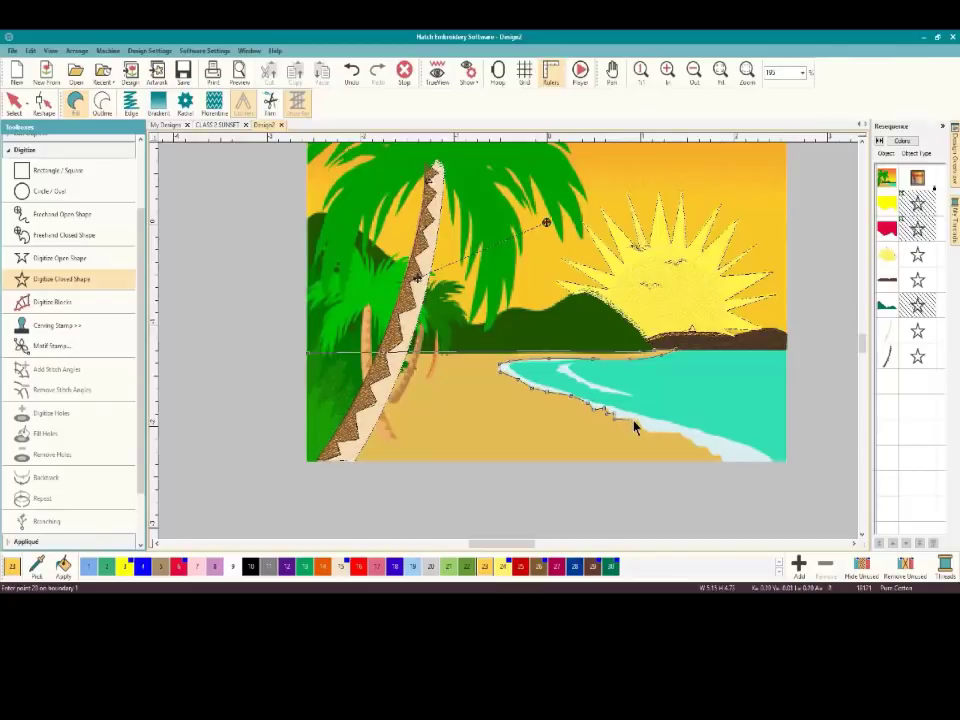
{"action": "left_click", "coordinate": [689, 441]}
{"action": "left_click", "coordinate": [721, 458]}
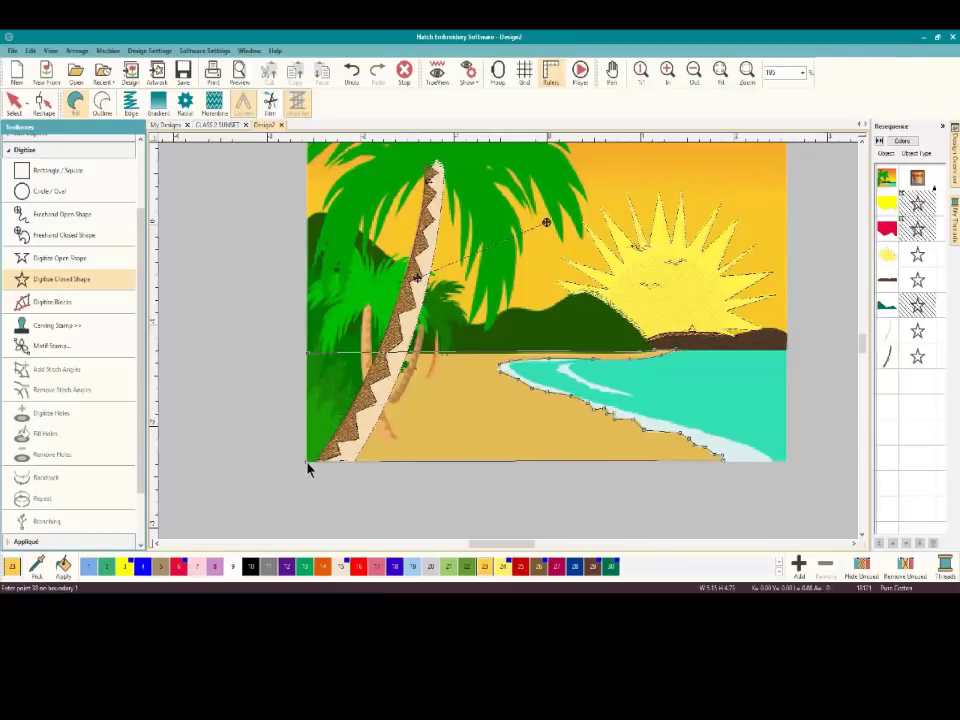
{"action": "key", "text": "Return"}
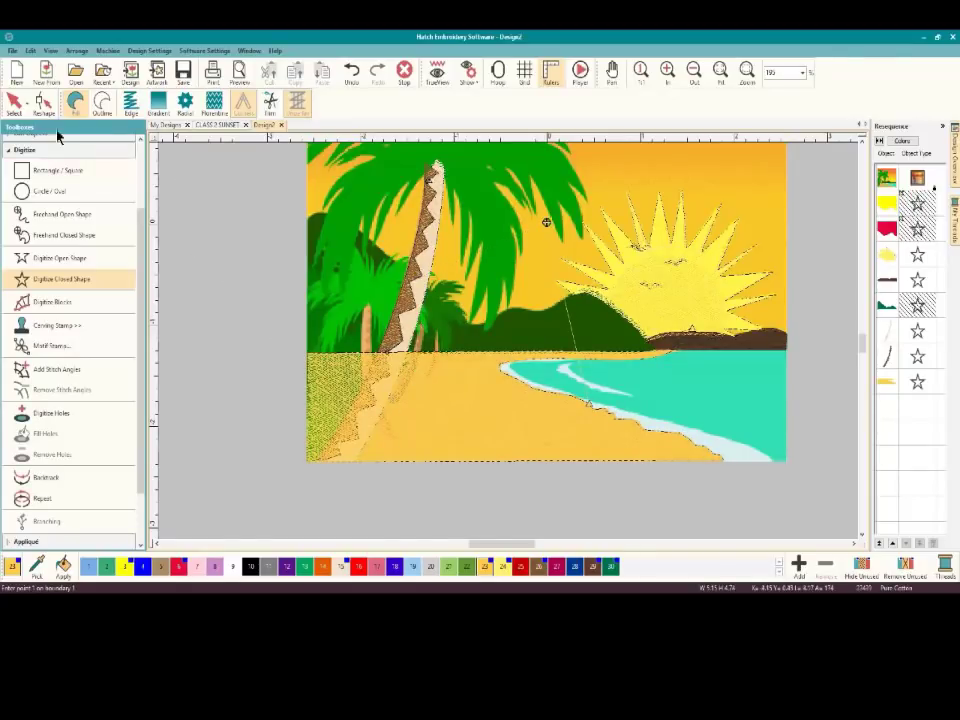
{"action": "left_click", "coordinate": [887, 382]}
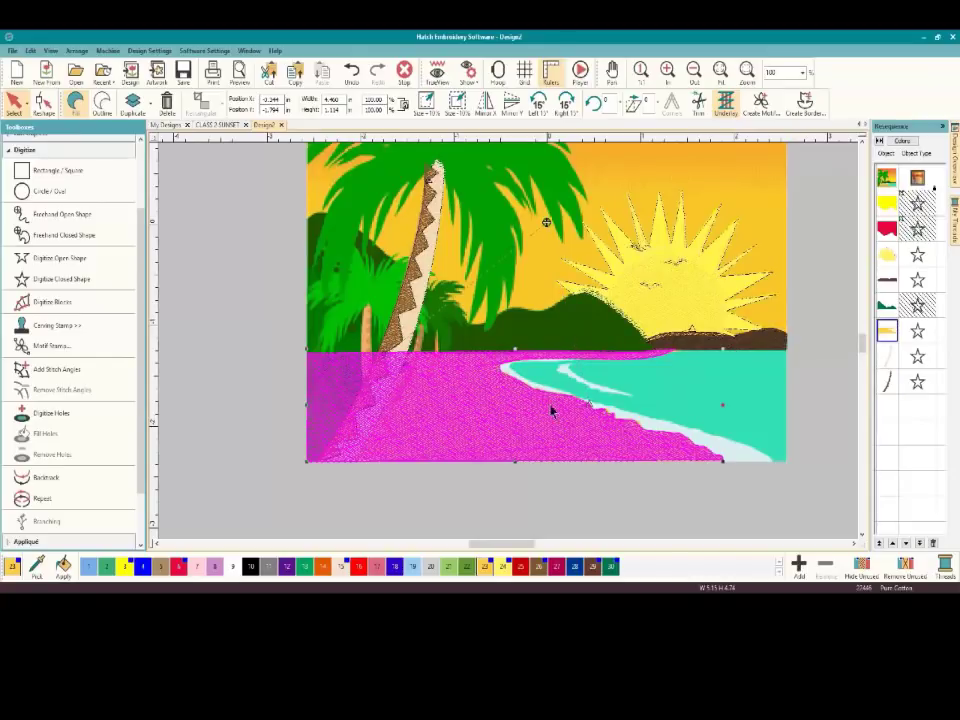
{"action": "left_click", "coordinate": [455, 502]}
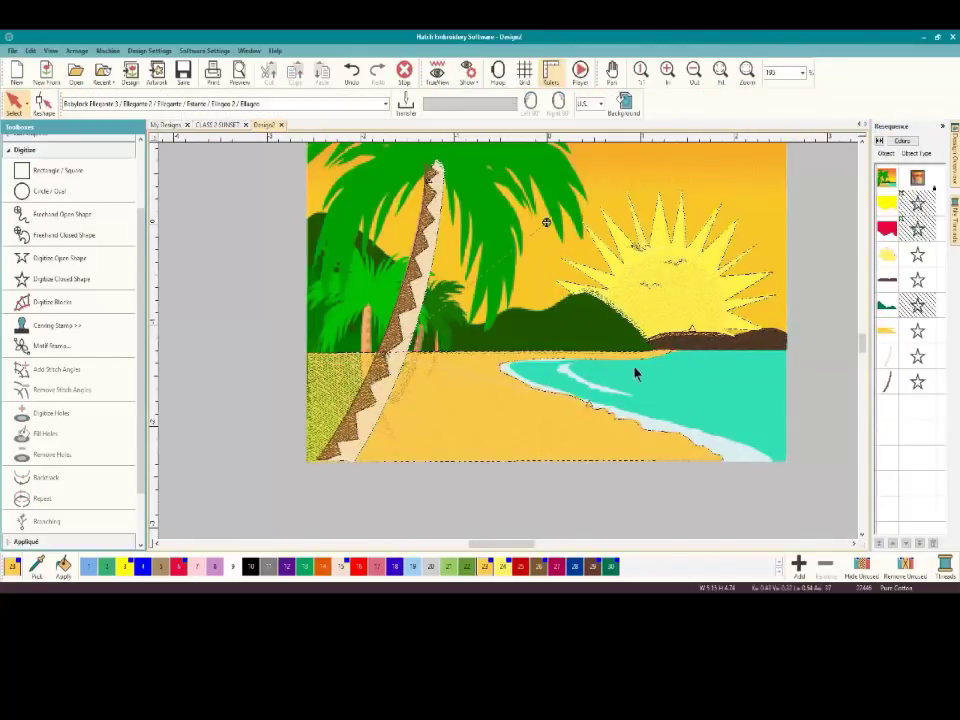
Scroll and zoom the view in on the water and its shoreline
{"action": "left_click", "coordinate": [854, 544]}
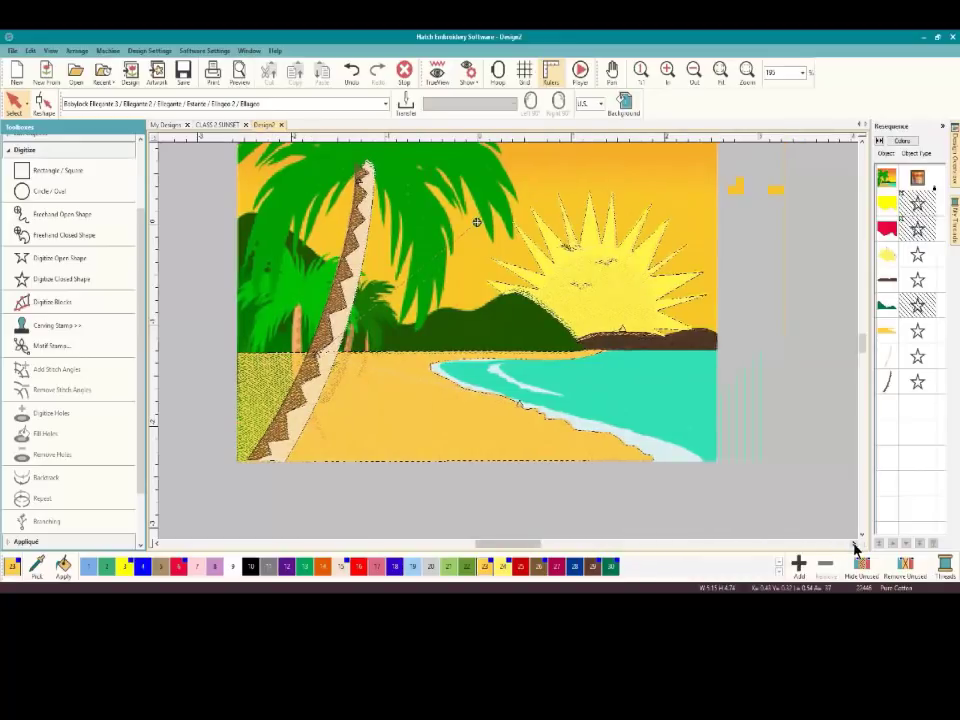
{"action": "left_click", "coordinate": [854, 544]}
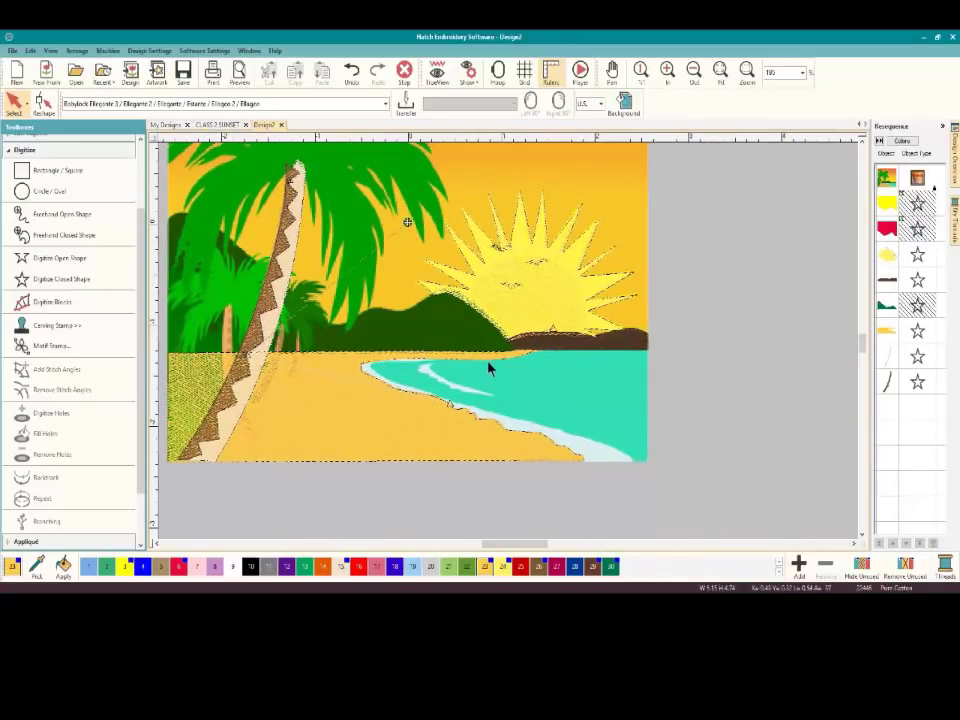
{"action": "scroll", "coordinate": [488, 369], "scroll_direction": "up", "scroll_amount": 5}
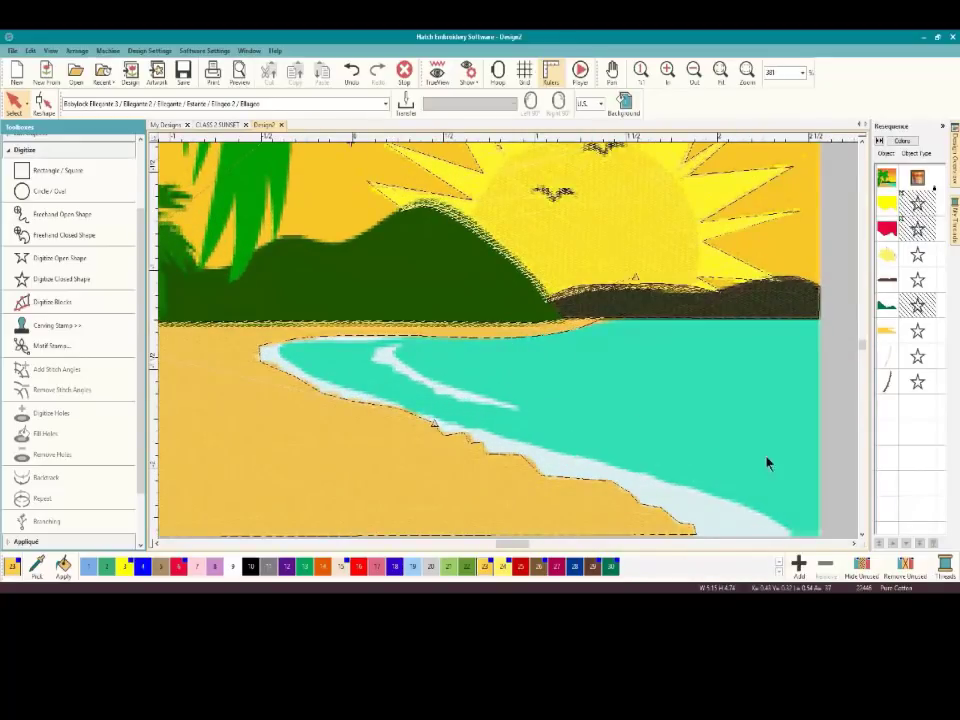
{"action": "scroll", "coordinate": [857, 540], "scroll_direction": "down", "scroll_amount": 3}
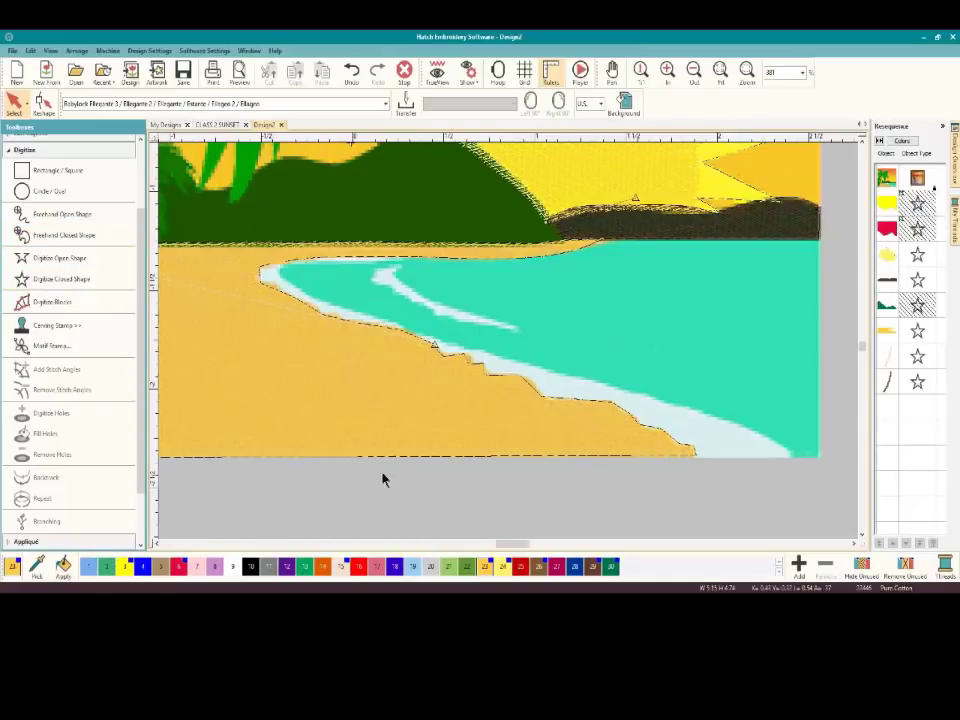
Choose light blue and start a closed water shape along the far shoreline from the right edge
{"action": "left_click", "coordinate": [88, 567]}
{"action": "left_click", "coordinate": [70, 280]}
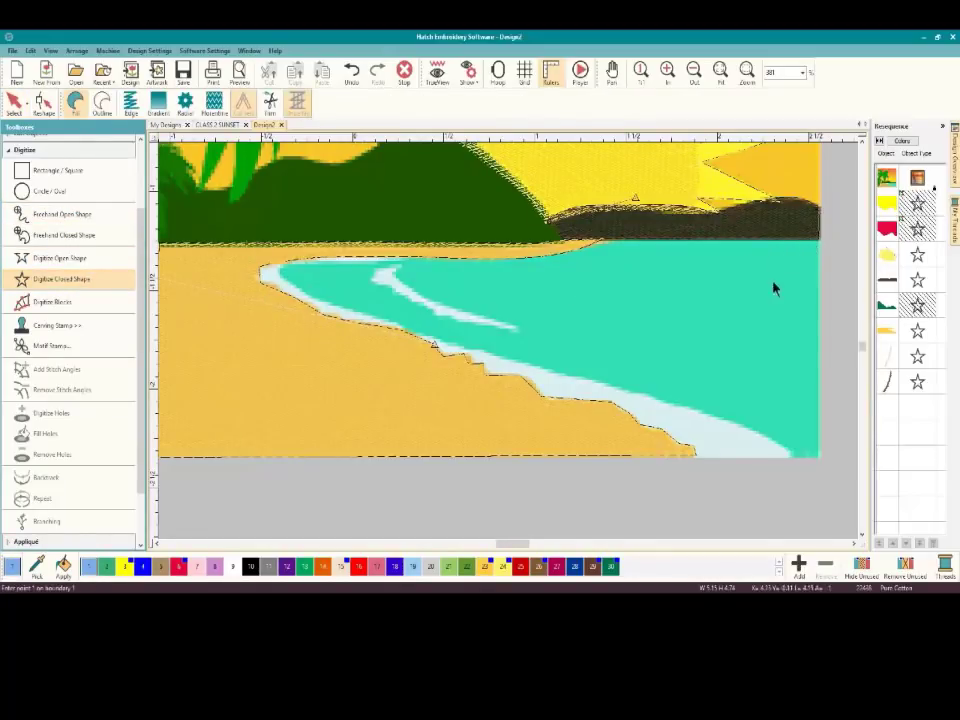
{"action": "left_click", "coordinate": [819, 241]}
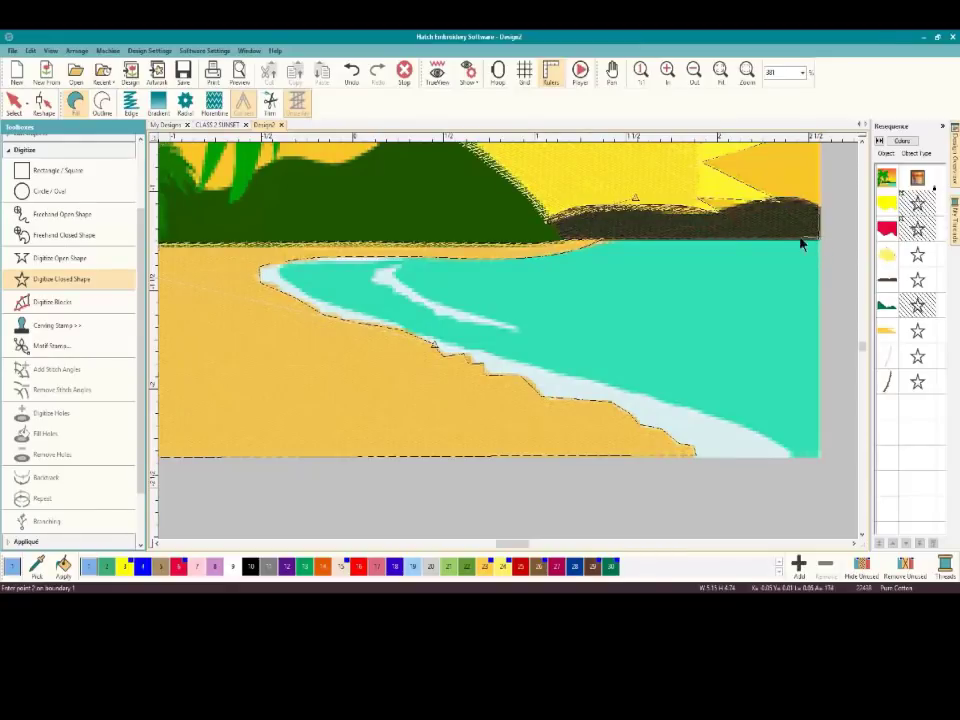
{"action": "left_click", "coordinate": [605, 246]}
{"action": "left_click", "coordinate": [555, 260]}
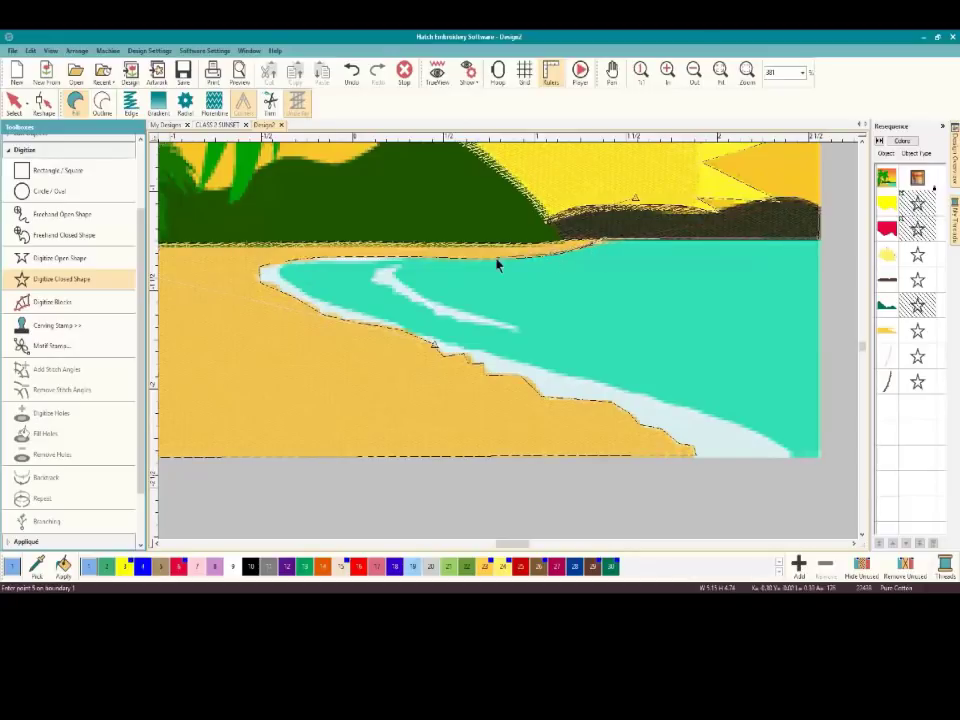
{"action": "left_click", "coordinate": [484, 264]}
{"action": "left_click", "coordinate": [387, 262]}
{"action": "key", "text": "BackSpace"}
Trace the water outline around the shoreline's left tip onto the near shore
{"action": "left_click", "coordinate": [396, 266]}
{"action": "left_click", "coordinate": [339, 267]}
{"action": "left_click", "coordinate": [286, 272]}
{"action": "left_click", "coordinate": [294, 288]}
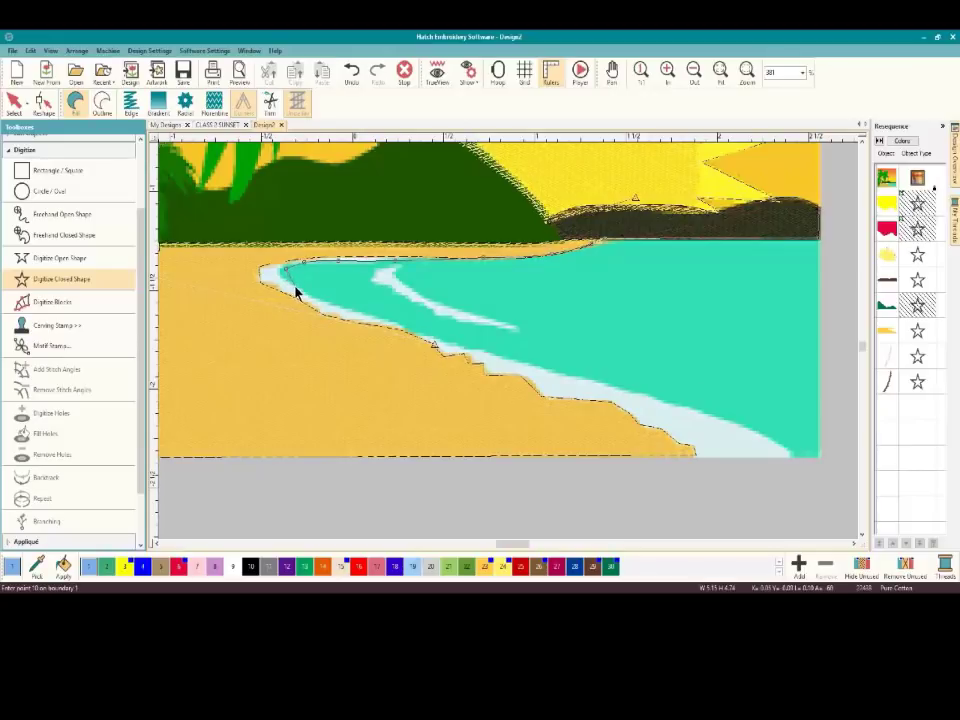
{"action": "left_click", "coordinate": [328, 308]}
{"action": "left_click", "coordinate": [343, 311]}
{"action": "left_click", "coordinate": [364, 317]}
Continue the water outline along the near shoreline down to the lower-right corner
{"action": "left_click", "coordinate": [437, 342]}
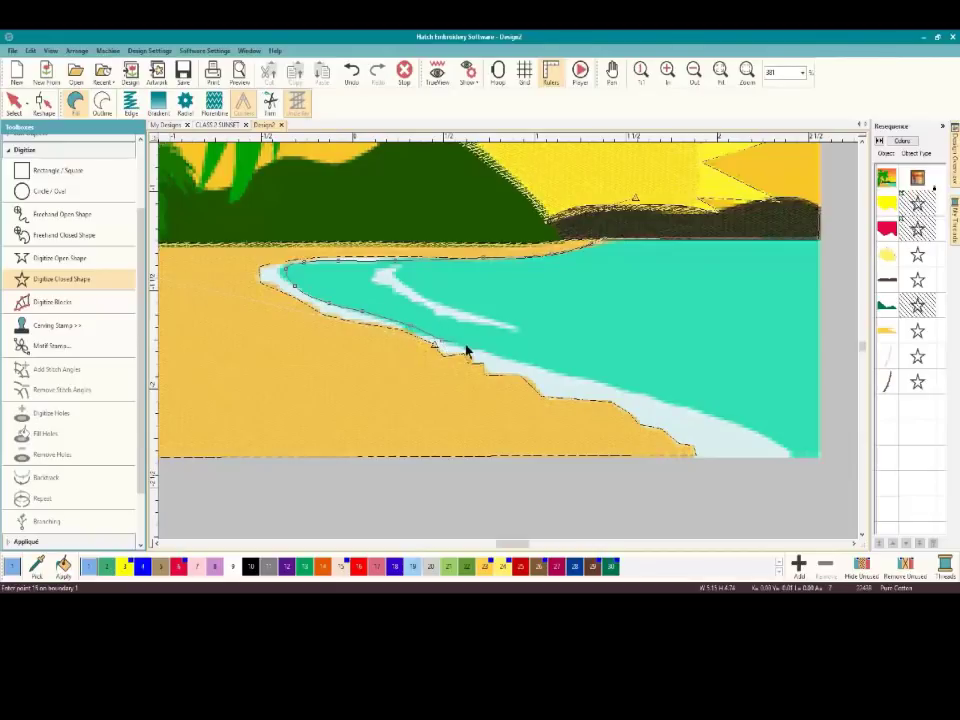
{"action": "left_click", "coordinate": [494, 364]}
{"action": "left_click", "coordinate": [561, 379]}
{"action": "left_click", "coordinate": [639, 395]}
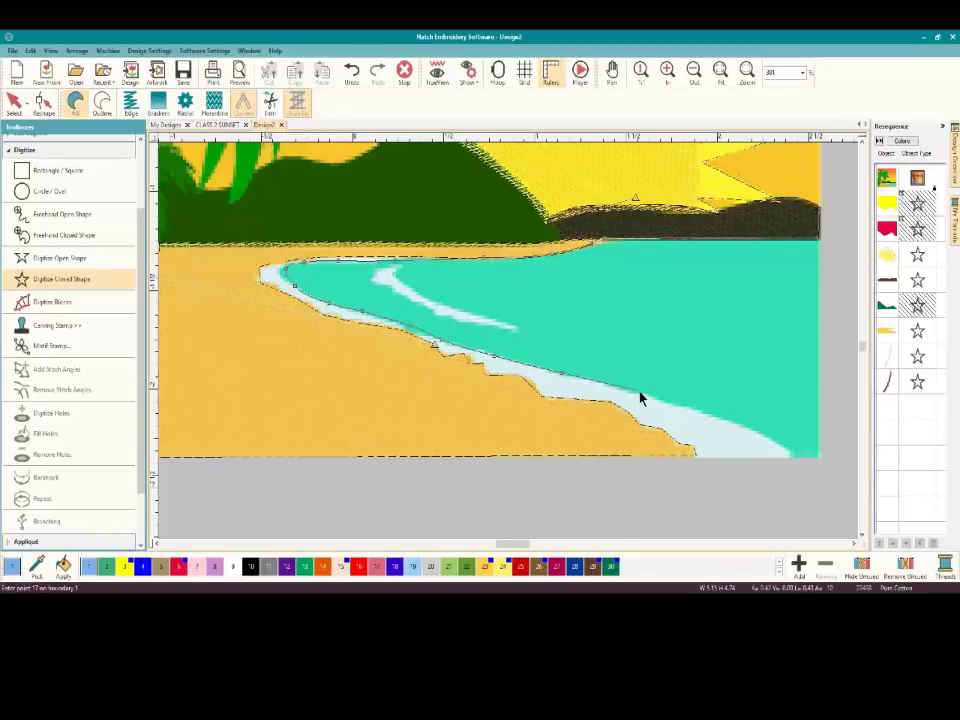
{"action": "left_click", "coordinate": [714, 416]}
{"action": "left_click", "coordinate": [777, 446]}
{"action": "left_click", "coordinate": [787, 457]}
{"action": "left_click", "coordinate": [822, 461]}
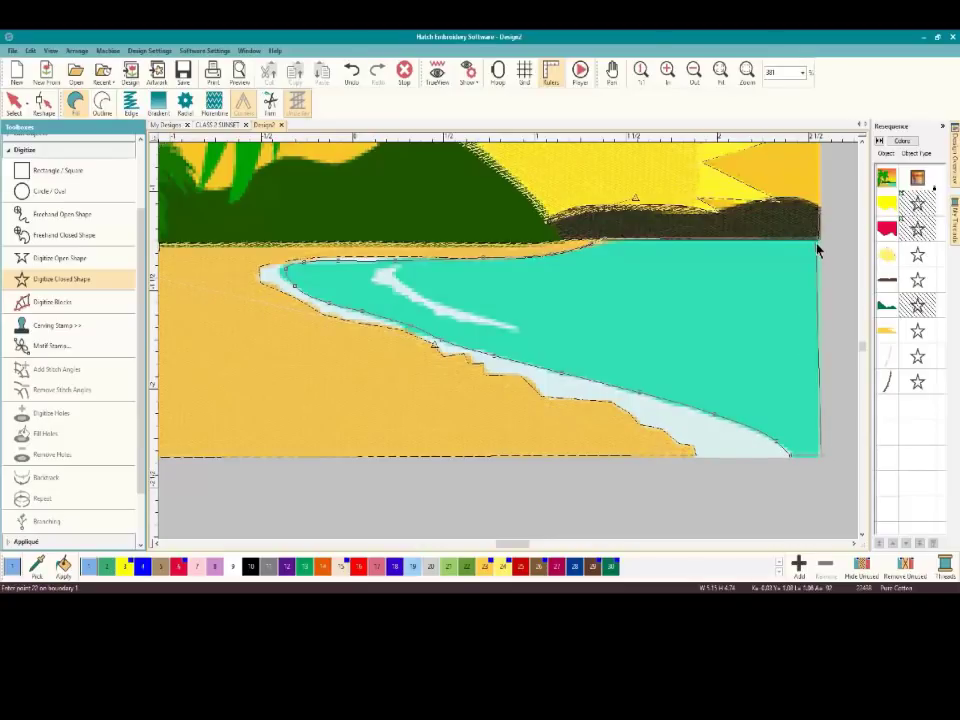
Close the water outline into a fill and check it in the realistic stitch preview
{"action": "key", "text": "Return"}
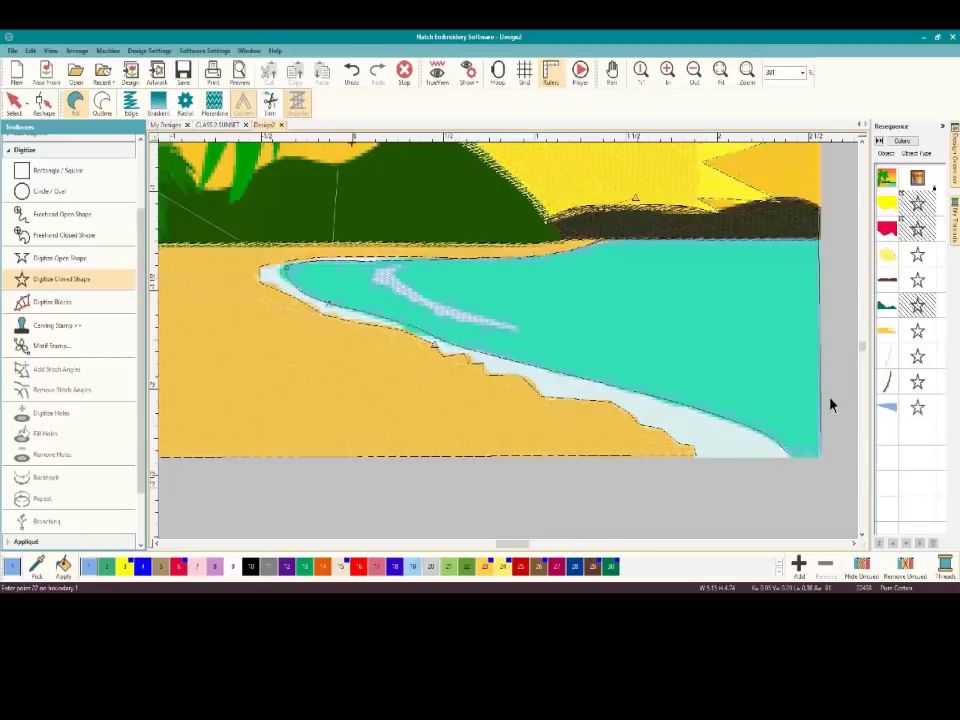
{"action": "left_click", "coordinate": [437, 74]}
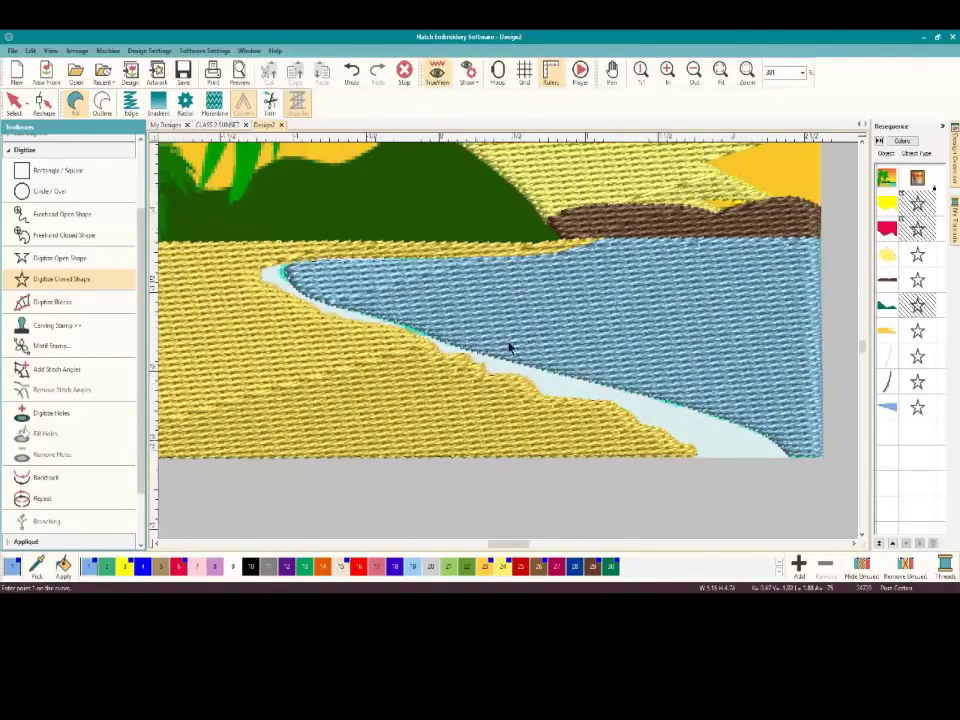
{"action": "scroll", "coordinate": [508, 347], "scroll_direction": "down", "scroll_amount": 5}
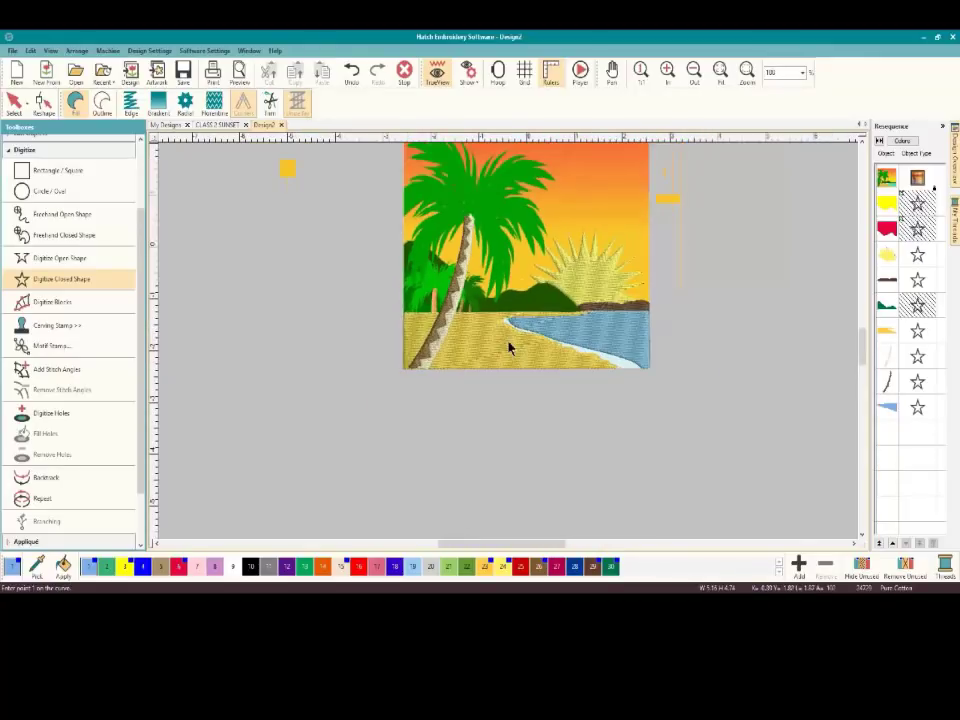
{"action": "scroll", "coordinate": [508, 347], "scroll_direction": "up", "scroll_amount": 6}
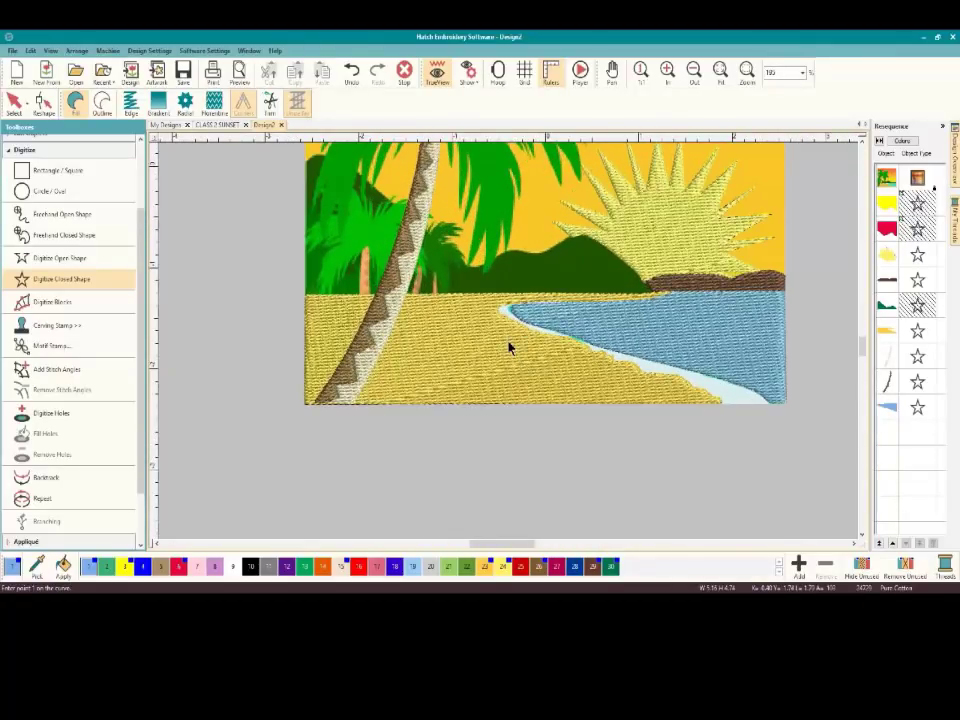
{"action": "left_click", "coordinate": [437, 74]}
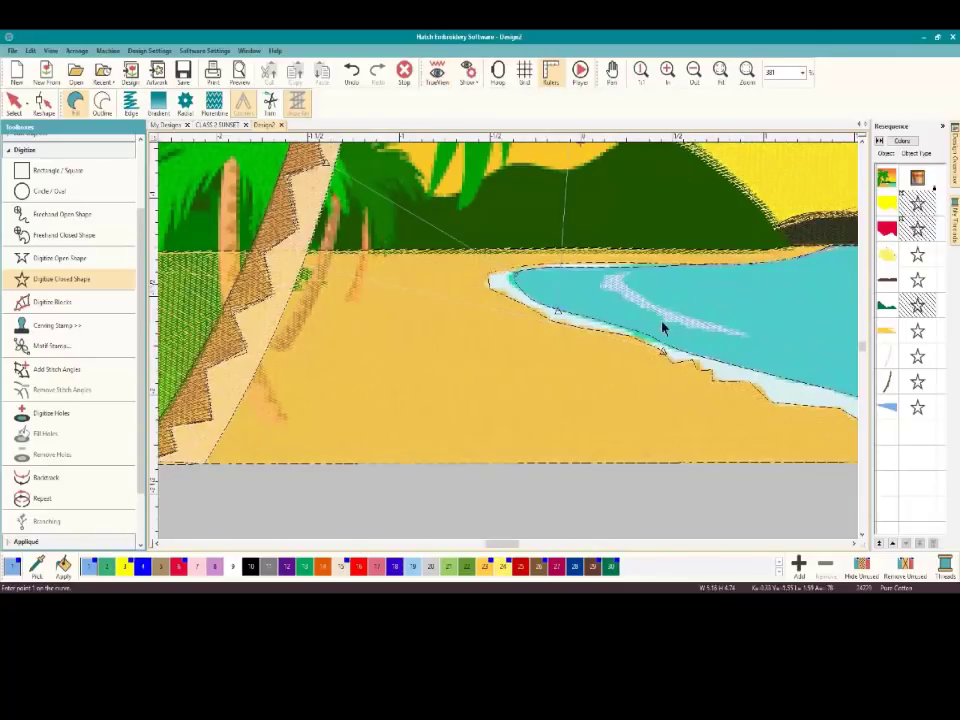
Scroll down and right to the lower-right end of the shoreline's surf strip
{"action": "left_click", "coordinate": [855, 543]}
{"action": "left_click", "coordinate": [855, 543]}
{"action": "left_click", "coordinate": [855, 543]}
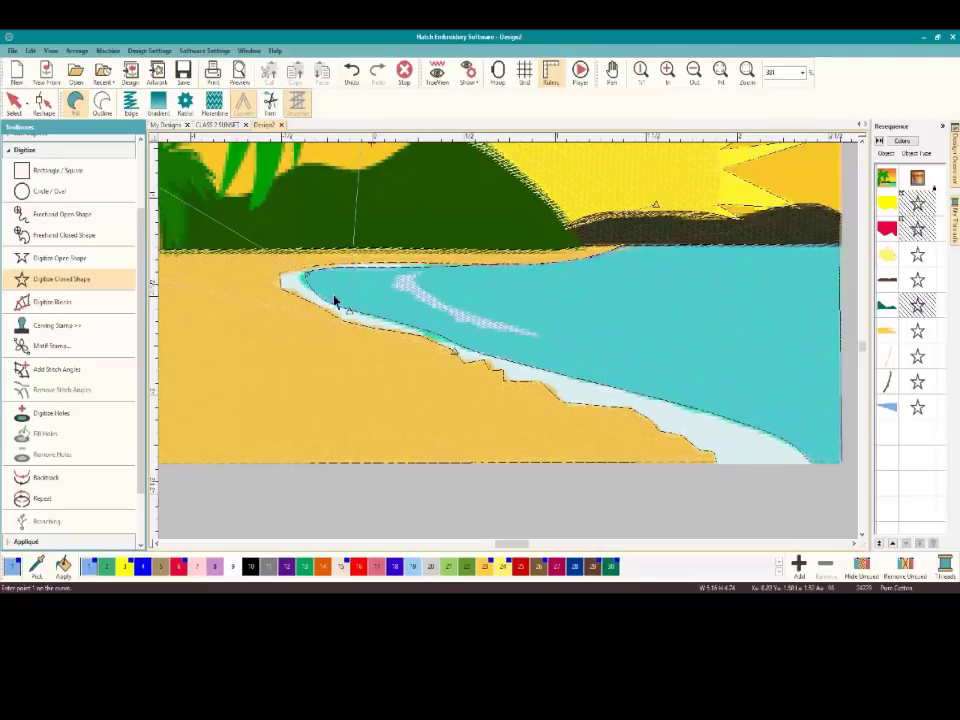
{"action": "scroll", "coordinate": [535, 349], "scroll_direction": "up", "scroll_amount": 1}
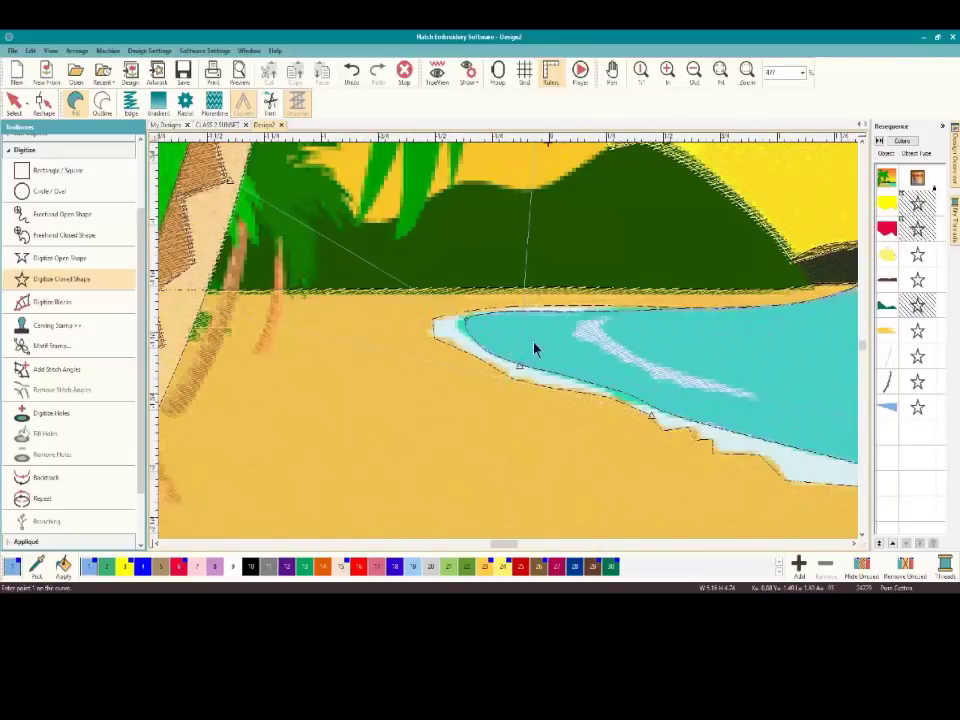
{"action": "left_click", "coordinate": [855, 543]}
{"action": "left_click", "coordinate": [855, 543]}
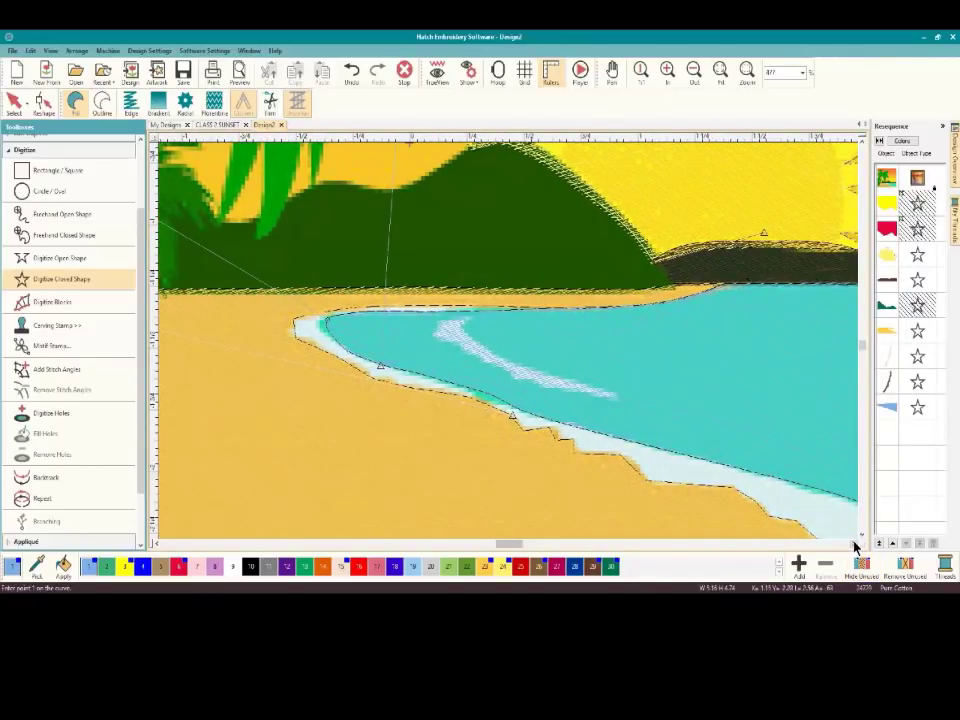
{"action": "left_click", "coordinate": [855, 543]}
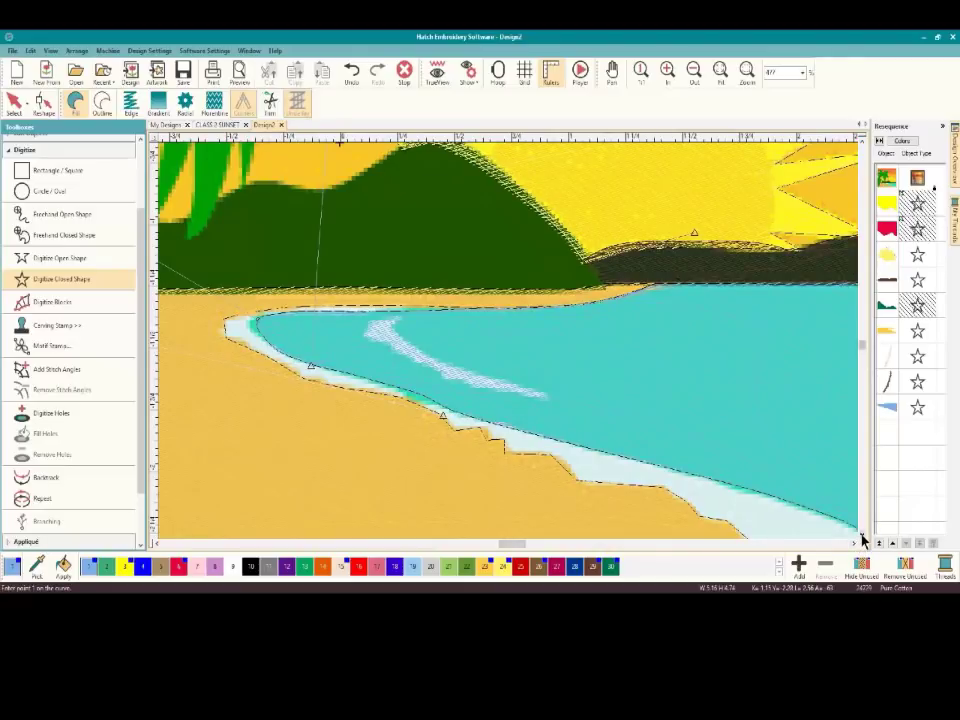
{"action": "left_click", "coordinate": [862, 537]}
{"action": "left_click", "coordinate": [862, 537]}
{"action": "left_click", "coordinate": [854, 544]}
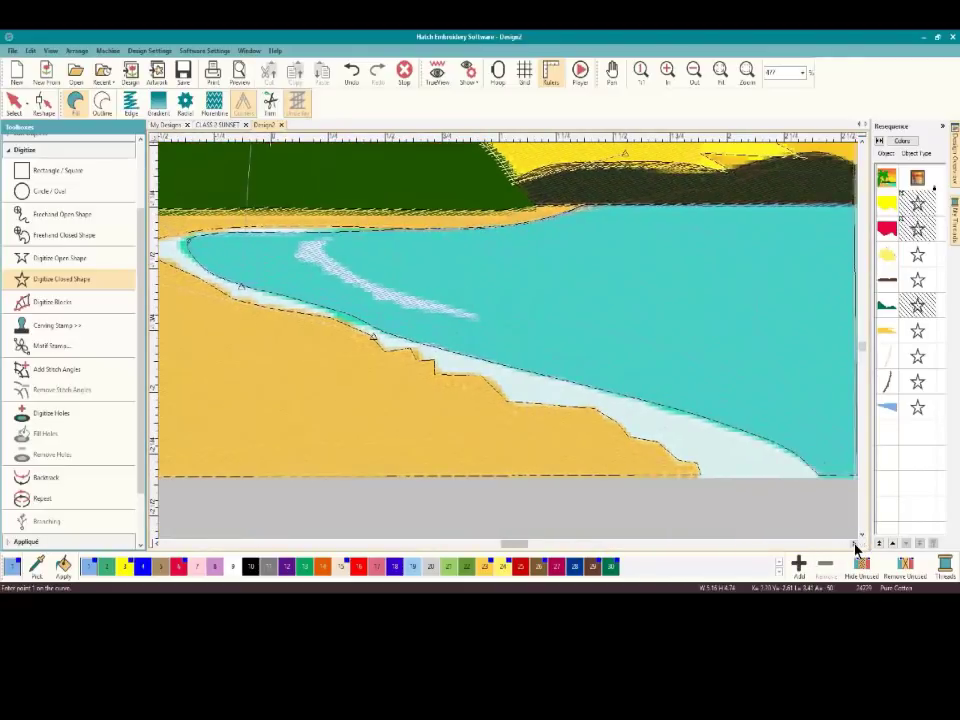
{"action": "left_click", "coordinate": [854, 544]}
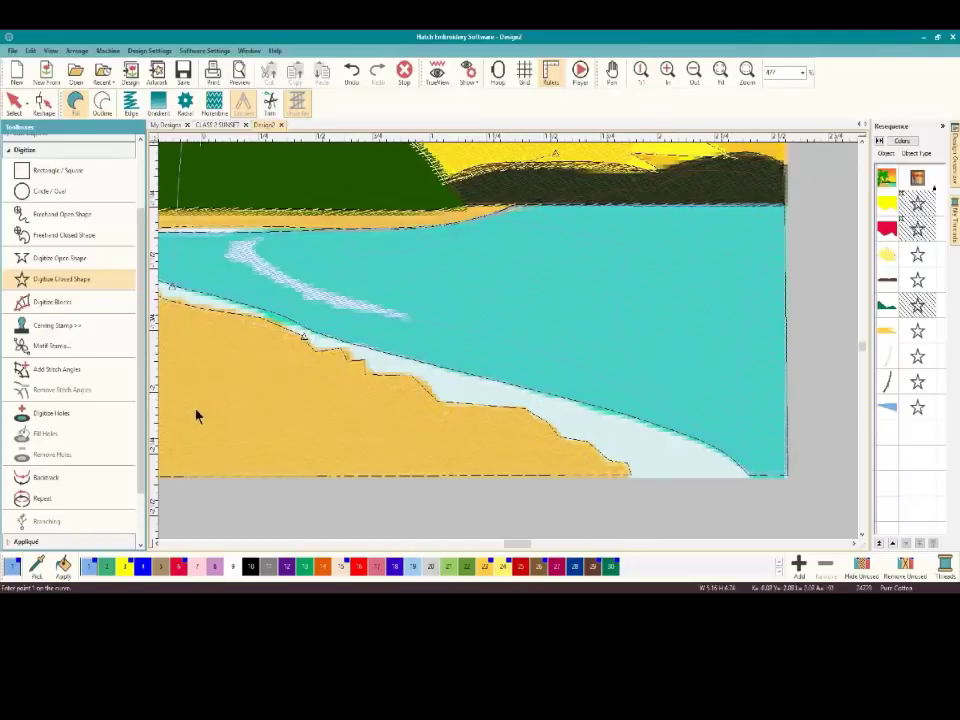
Start a Digitize Blocks surf column at the bottom edge, alternating water-edge and sand-edge points
{"action": "left_click", "coordinate": [56, 304]}
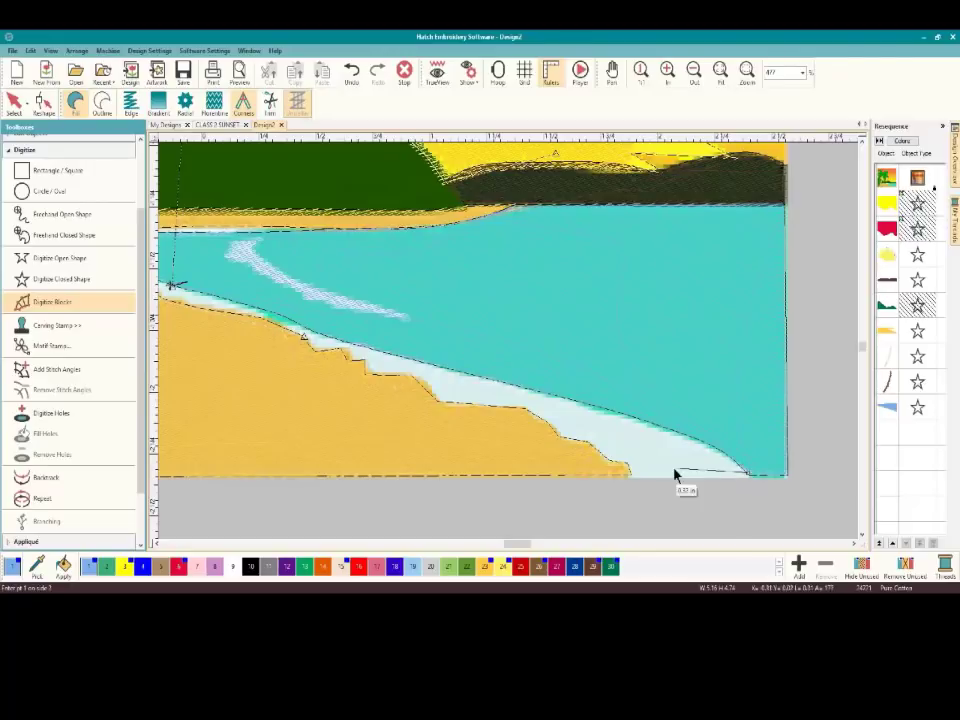
{"action": "left_click", "coordinate": [632, 476]}
{"action": "left_click", "coordinate": [716, 446]}
{"action": "left_click", "coordinate": [627, 467]}
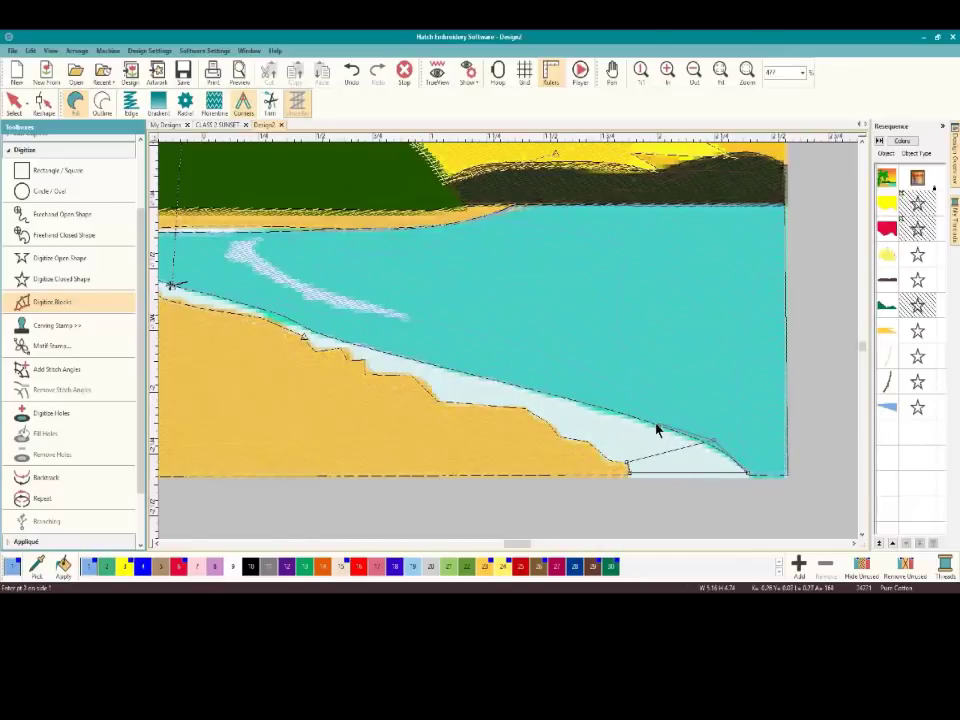
{"action": "left_click", "coordinate": [657, 430]}
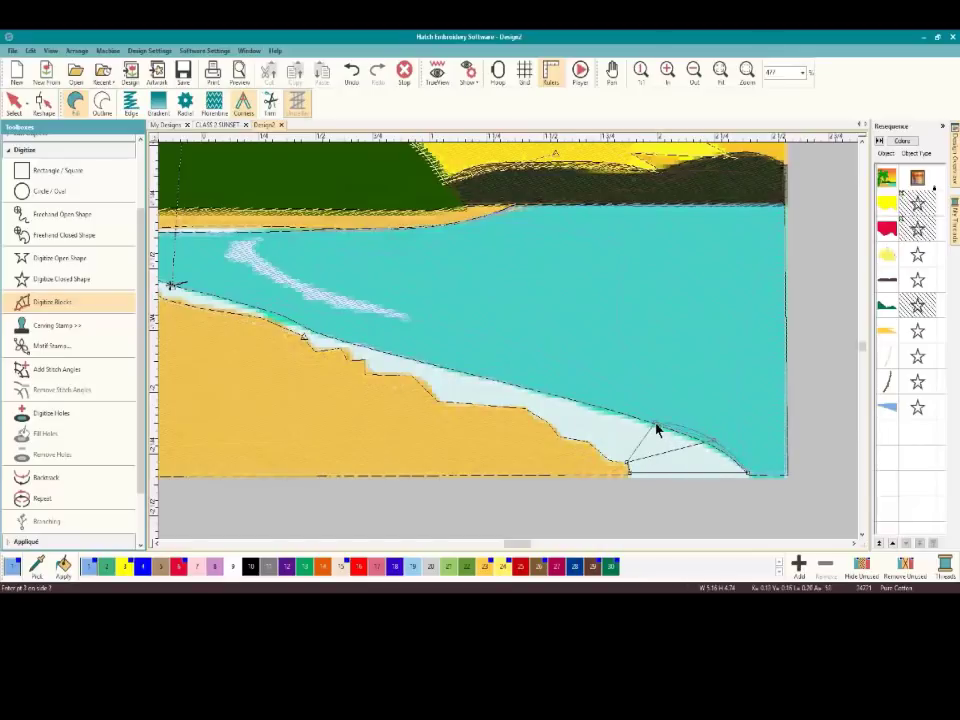
{"action": "left_click", "coordinate": [610, 465]}
{"action": "left_click", "coordinate": [619, 413]}
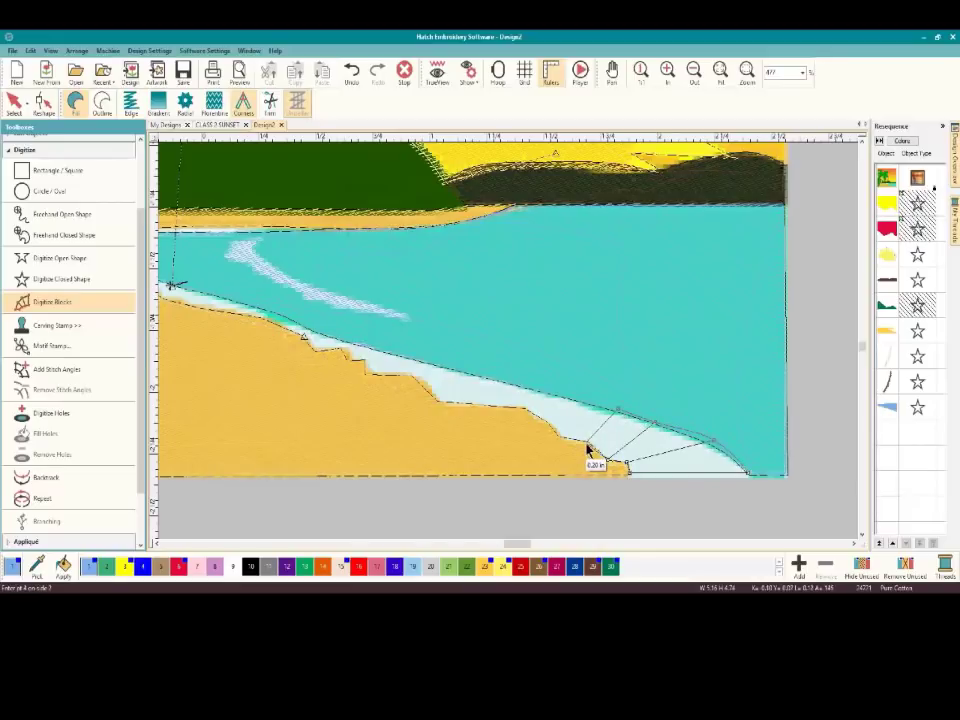
{"action": "left_click", "coordinate": [588, 442]}
{"action": "left_click", "coordinate": [588, 402]}
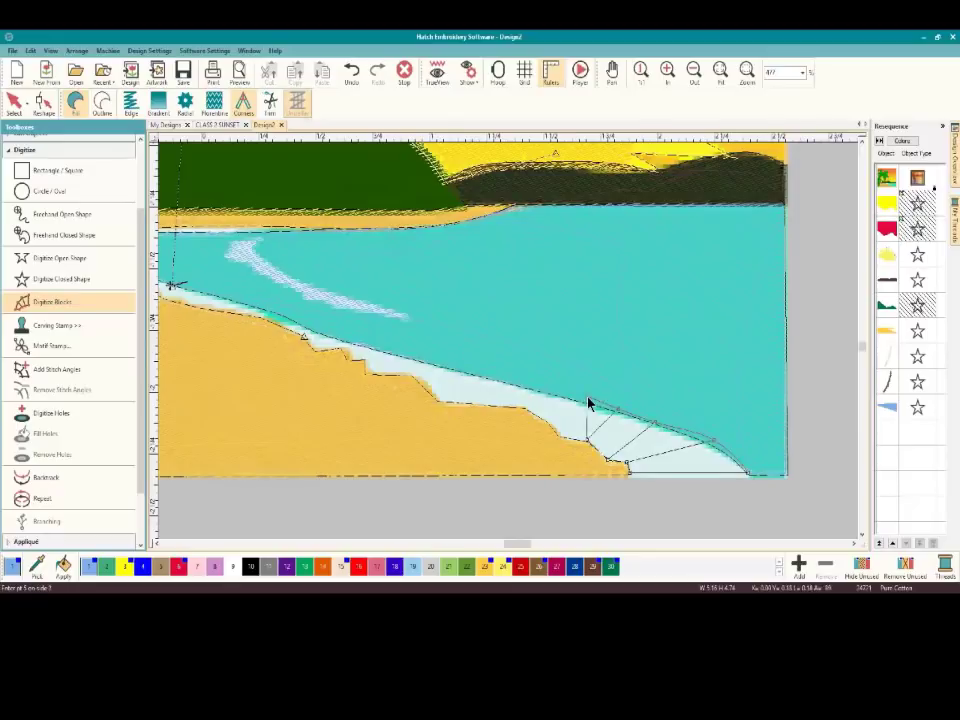
{"action": "left_click", "coordinate": [561, 443]}
Continue the surf column up the shoreline, replacing one misplaced rung
{"action": "left_click", "coordinate": [551, 397]}
{"action": "left_click", "coordinate": [528, 413]}
{"action": "left_click", "coordinate": [491, 383]}
{"action": "left_click", "coordinate": [465, 406]}
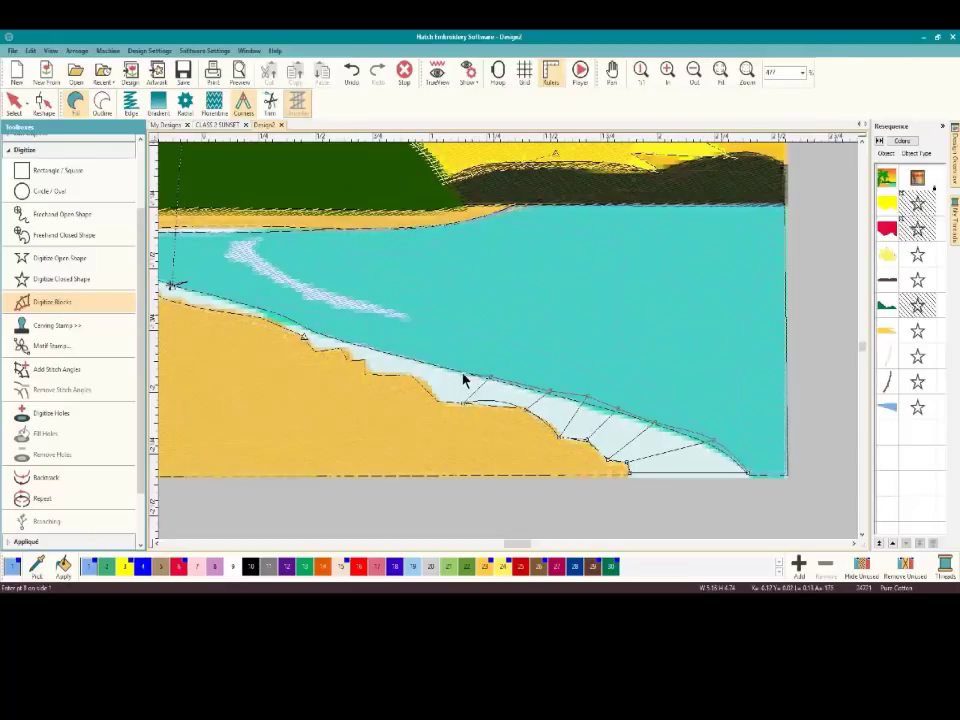
{"action": "left_click", "coordinate": [485, 383]}
{"action": "left_click", "coordinate": [478, 409]}
{"action": "key", "text": "BackSpace"}
{"action": "left_click", "coordinate": [546, 393]}
{"action": "left_click", "coordinate": [527, 410]}
{"action": "left_click", "coordinate": [520, 388]}
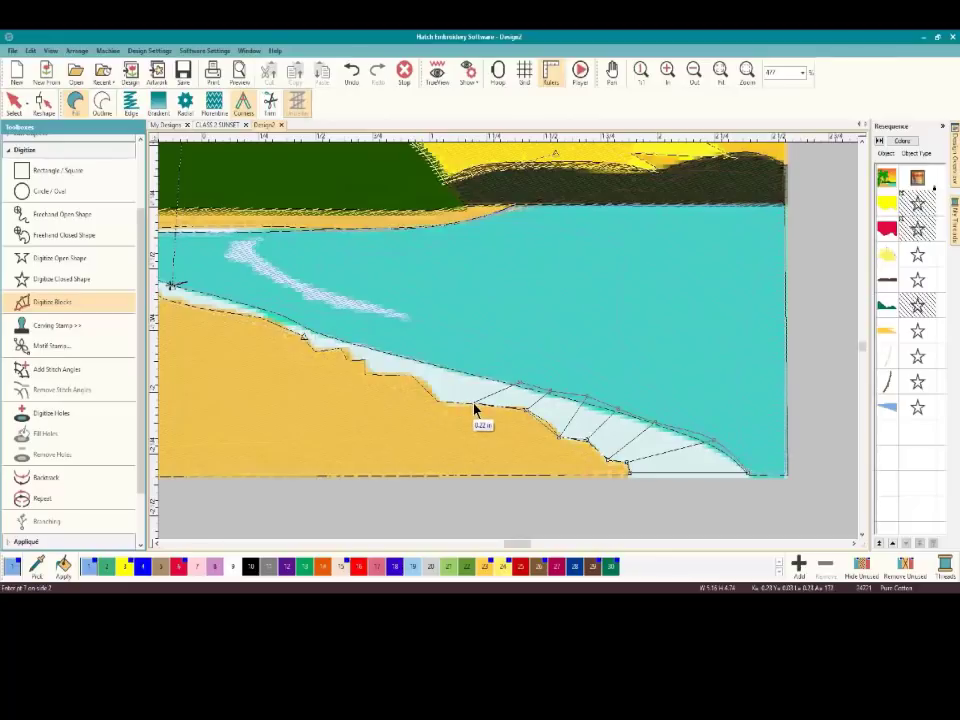
Add the next alternating sand- and water-edge surf points along the shoreline
{"action": "left_click", "coordinate": [476, 408]}
{"action": "left_click", "coordinate": [476, 380]}
{"action": "left_click", "coordinate": [440, 404]}
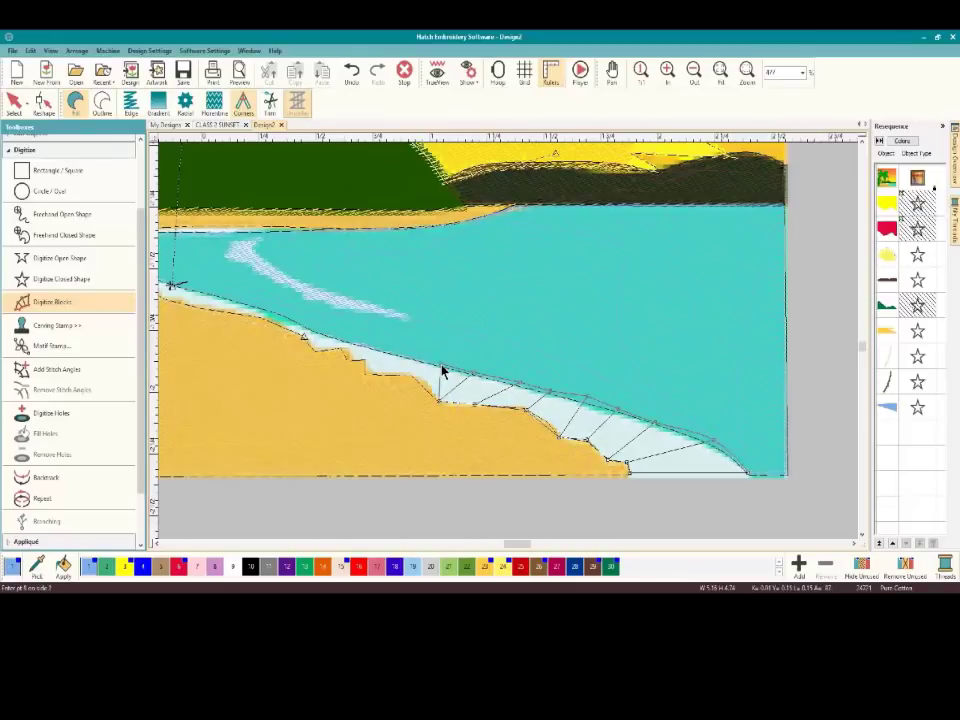
{"action": "left_click", "coordinate": [414, 377]}
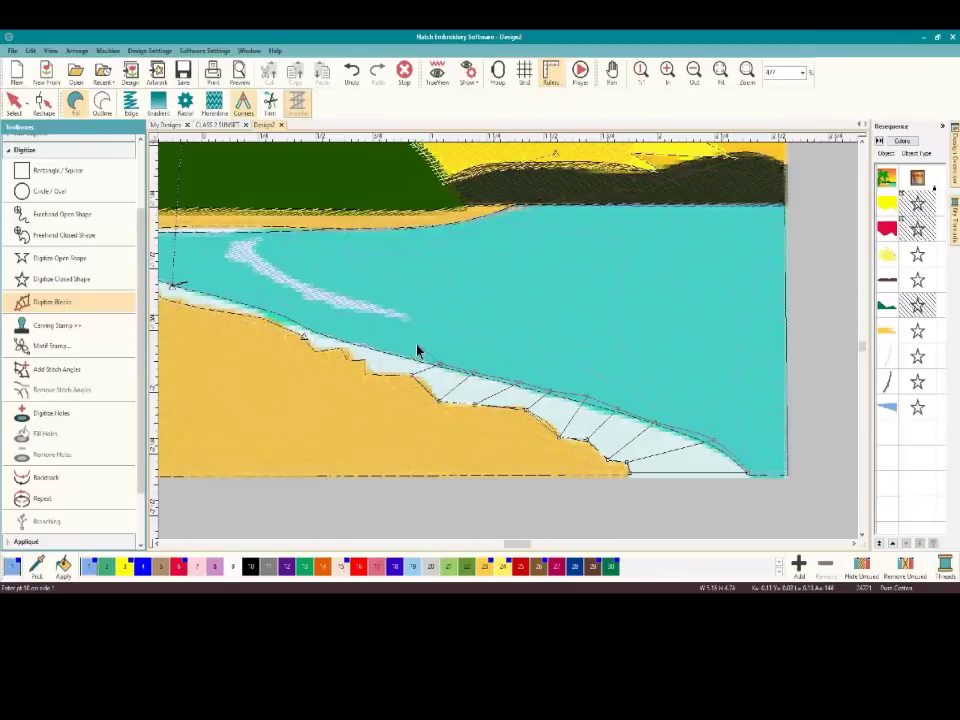
{"action": "left_click", "coordinate": [416, 348]}
{"action": "left_click", "coordinate": [366, 378]}
{"action": "left_click", "coordinate": [410, 359]}
{"action": "left_click", "coordinate": [347, 348]}
Extend the surf points around the shoreline's curve toward the lagoon's left side
{"action": "left_click", "coordinate": [343, 336]}
{"action": "left_click", "coordinate": [314, 352]}
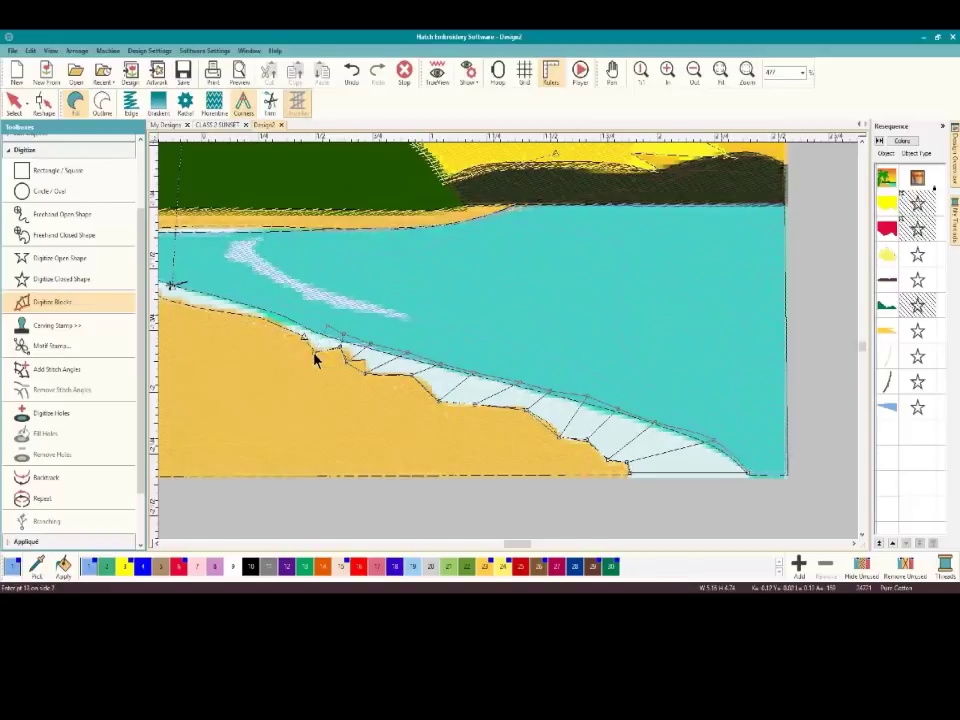
{"action": "left_click", "coordinate": [298, 335]}
{"action": "left_click", "coordinate": [255, 319]}
{"action": "left_click", "coordinate": [215, 312]}
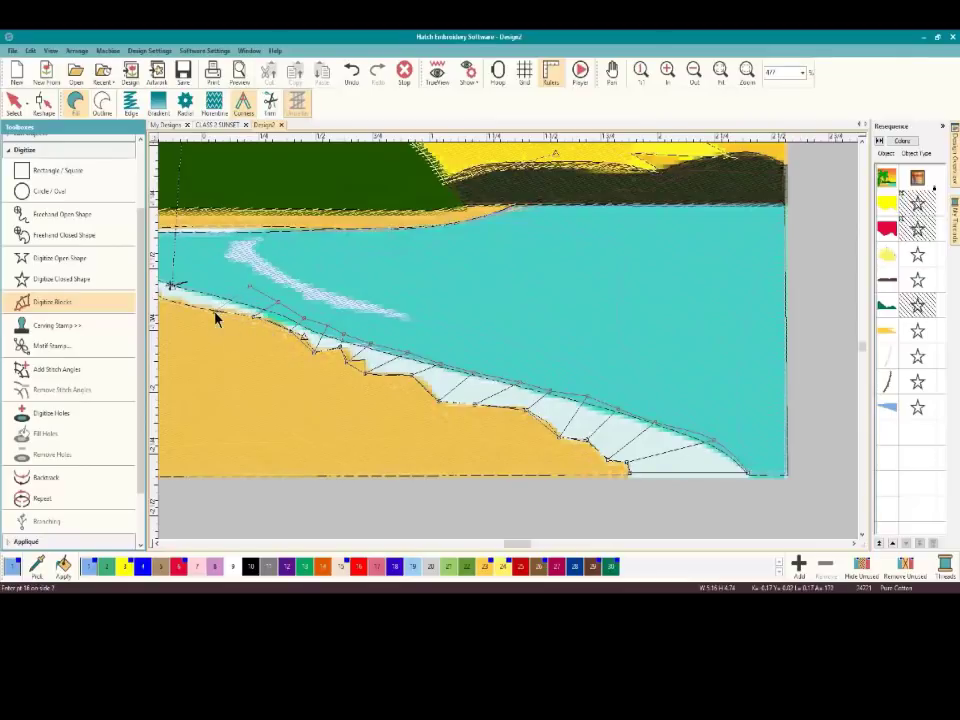
{"action": "left_click", "coordinate": [202, 287]}
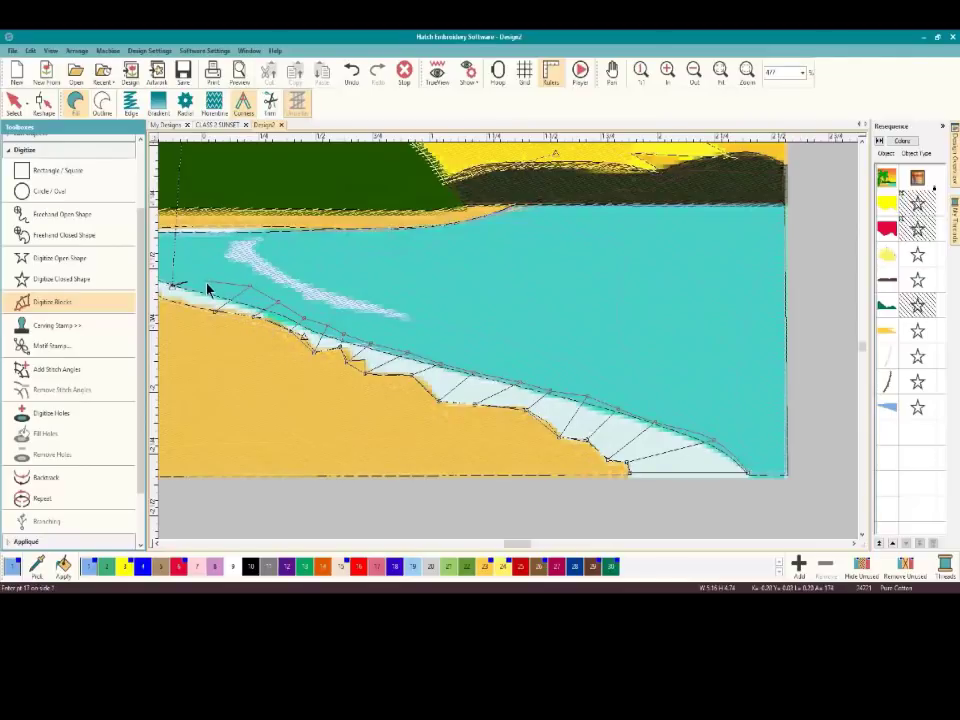
{"action": "left_click", "coordinate": [253, 317]}
{"action": "left_click", "coordinate": [219, 316]}
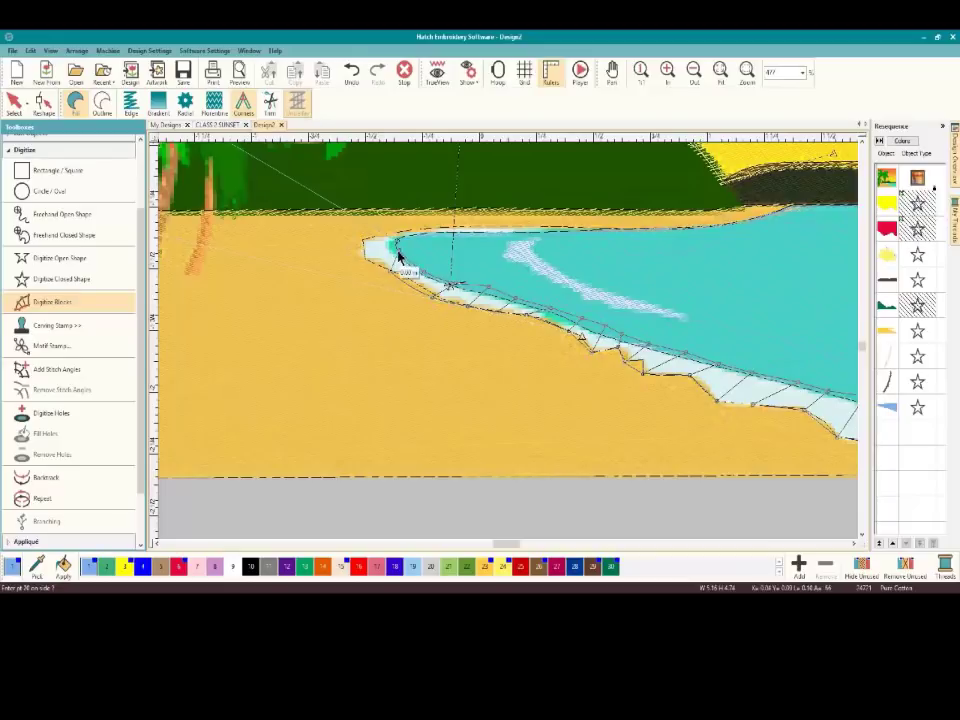
Carry the surf block points around the lagoon tip and back along its upper edge
{"action": "left_click", "coordinate": [359, 254]}
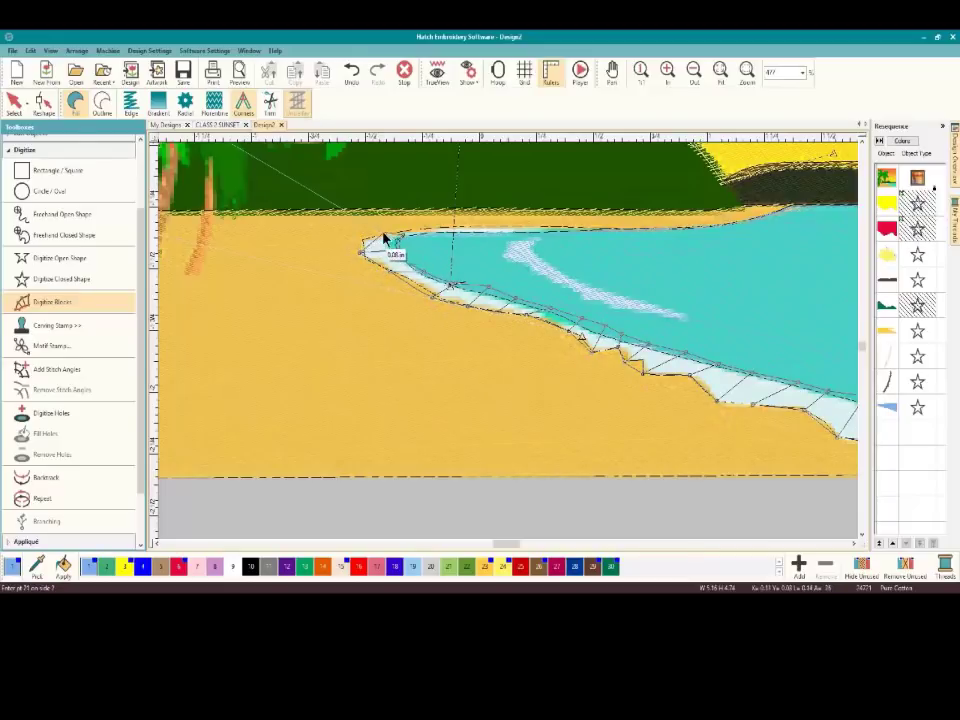
{"action": "left_click", "coordinate": [371, 235]}
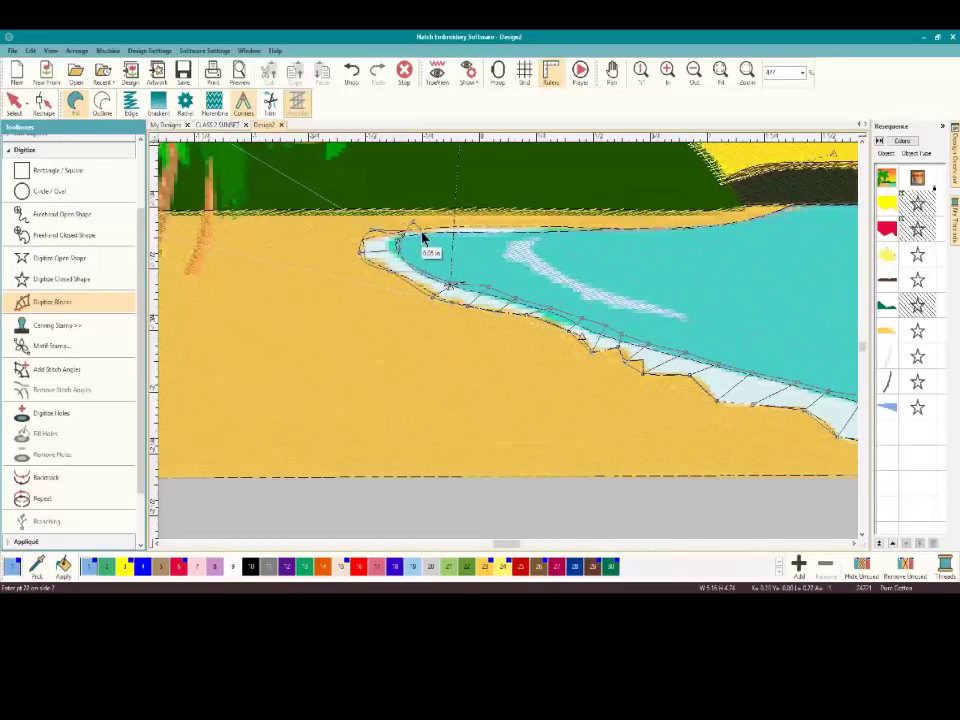
{"action": "left_click", "coordinate": [400, 226]}
{"action": "left_click", "coordinate": [423, 228]}
{"action": "left_click", "coordinate": [453, 241]}
{"action": "left_click", "coordinate": [444, 242]}
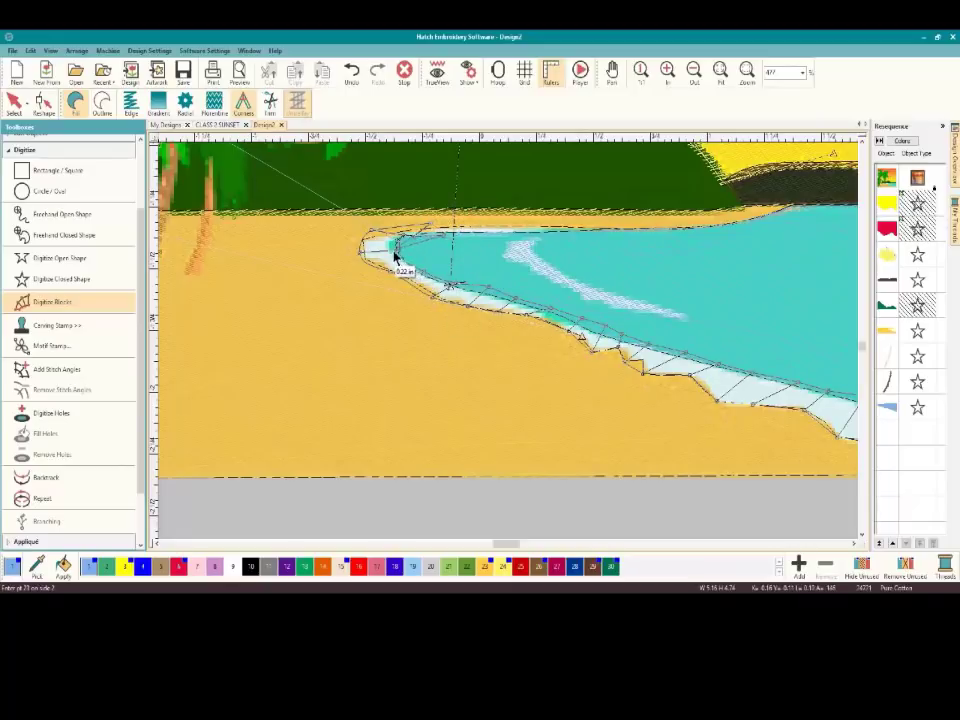
{"action": "left_click", "coordinate": [452, 223]}
{"action": "left_click", "coordinate": [466, 236]}
{"action": "left_click", "coordinate": [477, 227]}
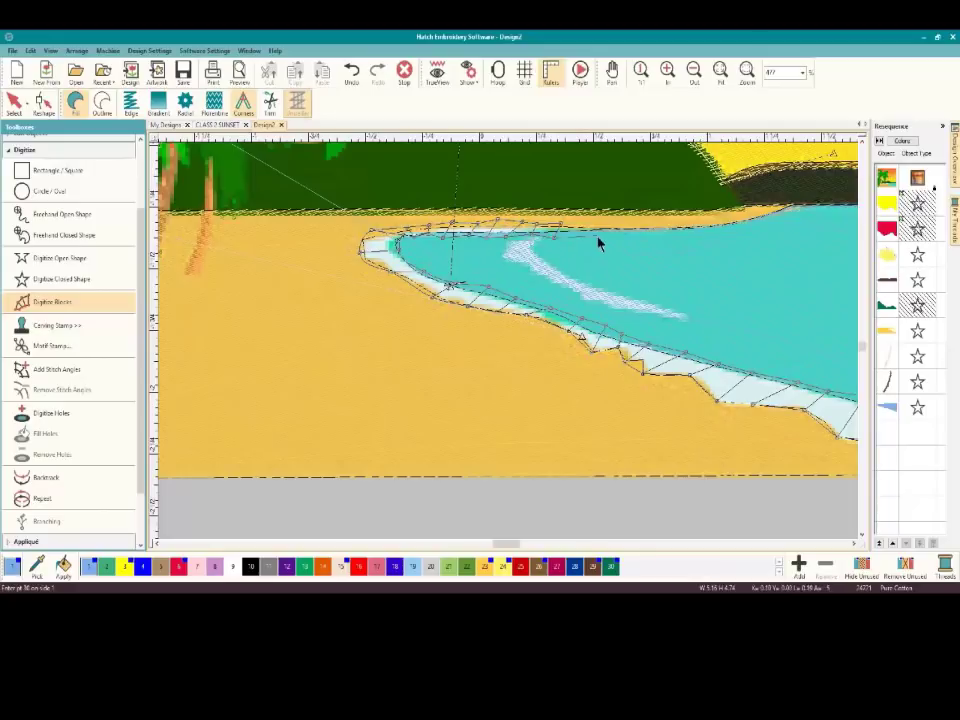
Finish the surf border as a stitched column and check it in the realistic stitch preview
{"action": "key", "text": "Return"}
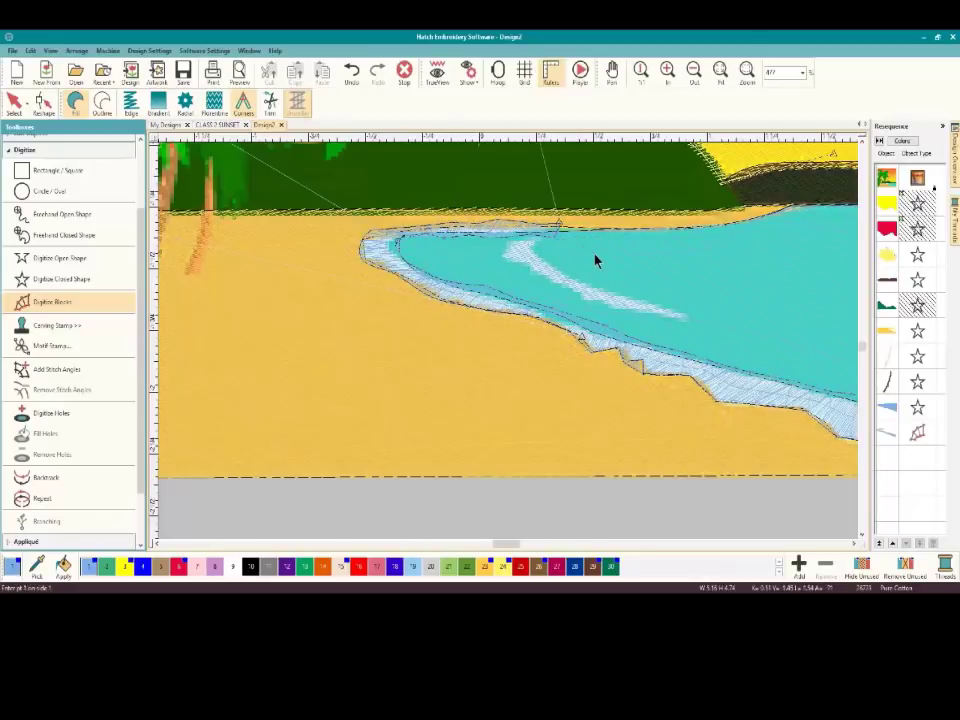
{"action": "left_click", "coordinate": [14, 101]}
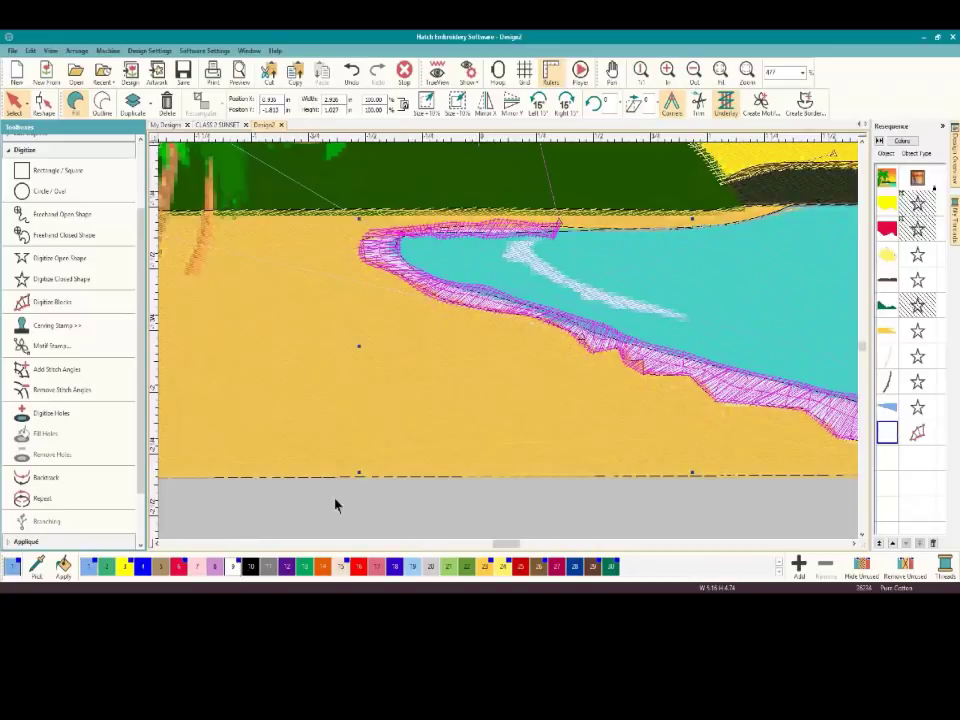
{"action": "left_click", "coordinate": [297, 504]}
{"action": "scroll", "coordinate": [521, 364], "scroll_direction": "down", "scroll_amount": 4}
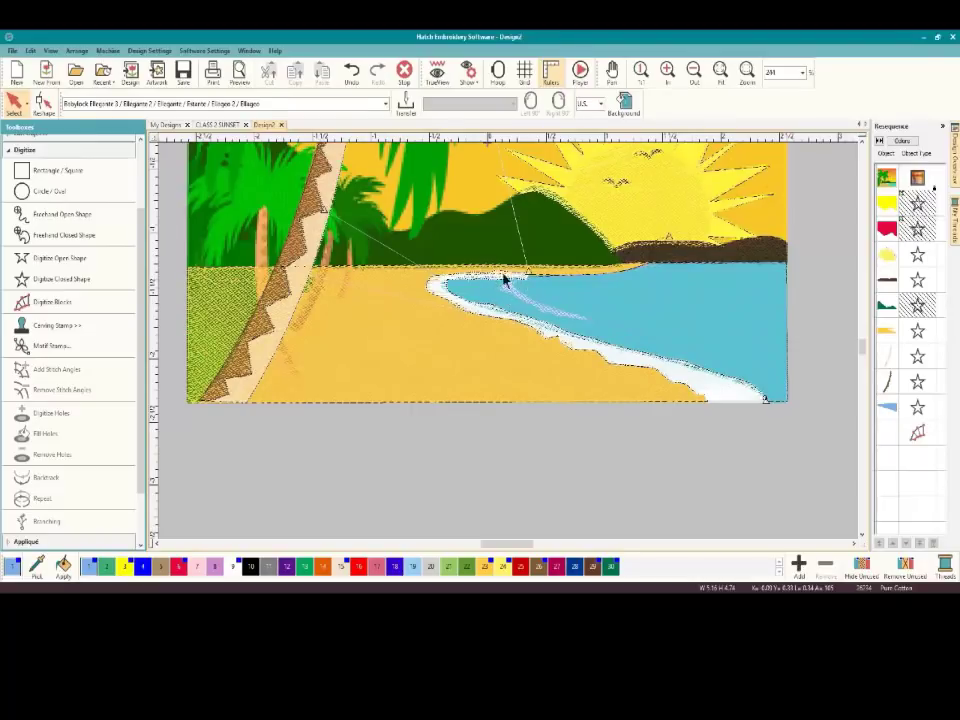
{"action": "left_click", "coordinate": [443, 75]}
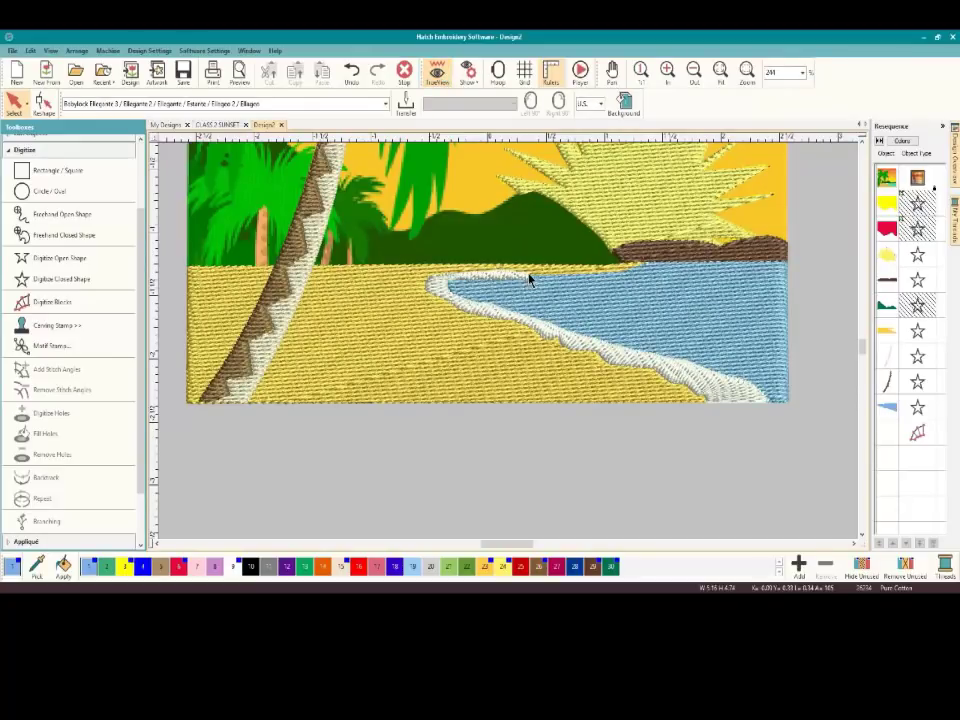
{"action": "left_click", "coordinate": [437, 75]}
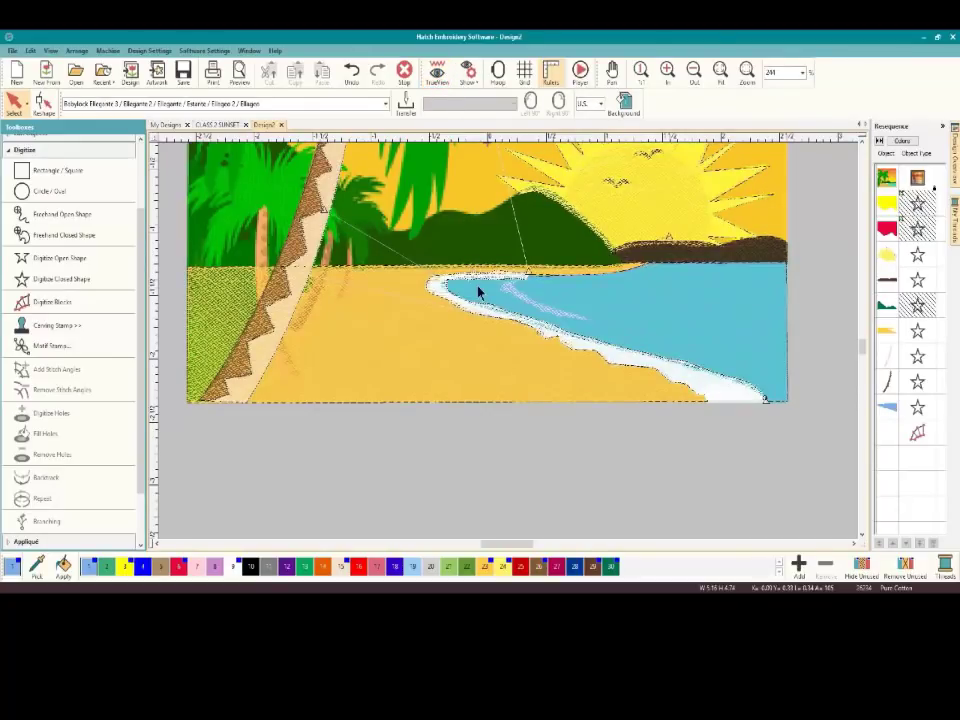
{"action": "scroll", "coordinate": [510, 347], "scroll_direction": "up", "scroll_amount": 5}
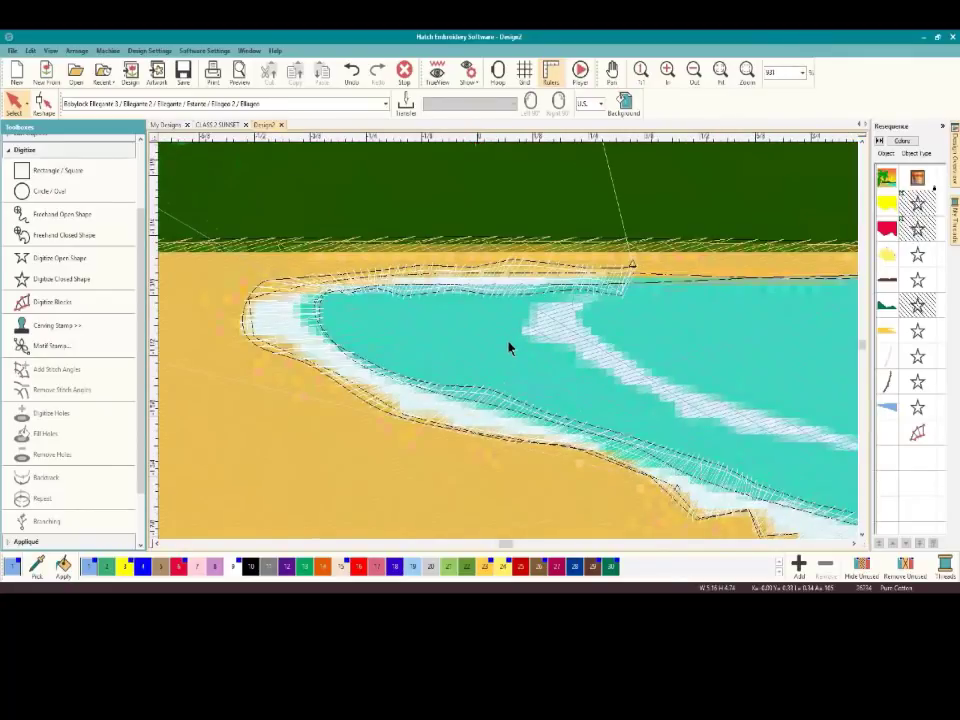
Select the surf border object in the stitch order and open its points in Reshape
{"action": "left_click", "coordinate": [499, 289]}
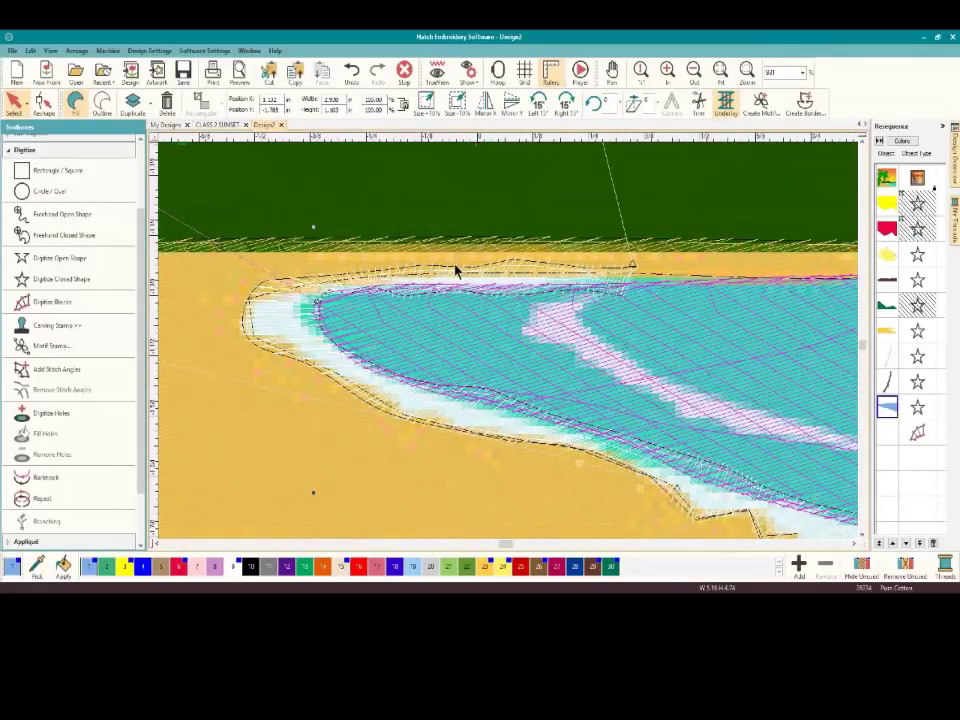
{"action": "left_click", "coordinate": [461, 279]}
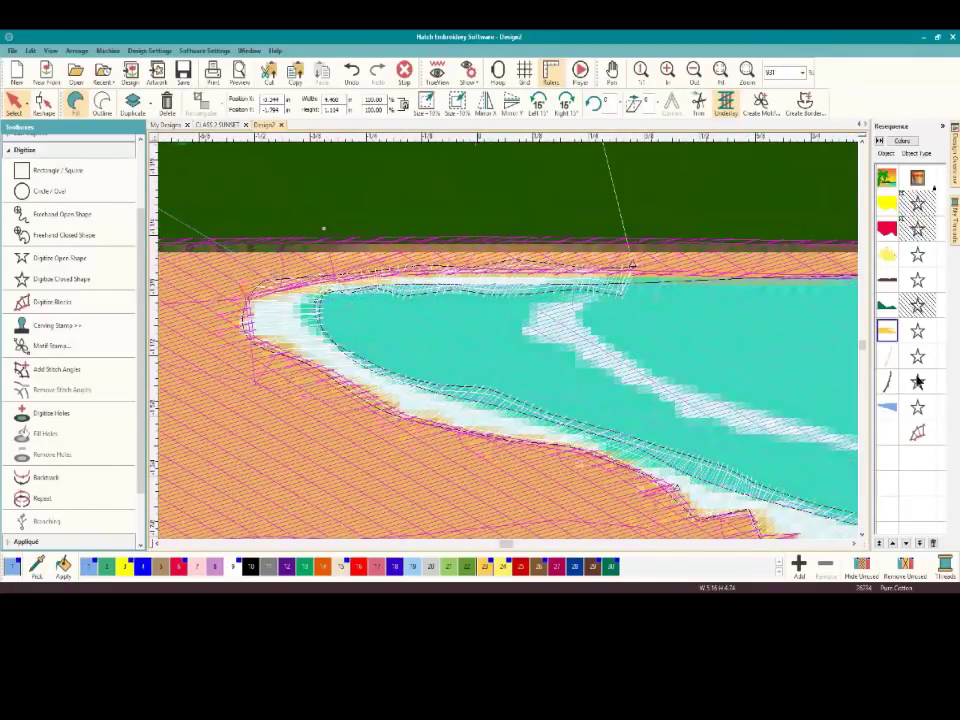
{"action": "left_click", "coordinate": [885, 358]}
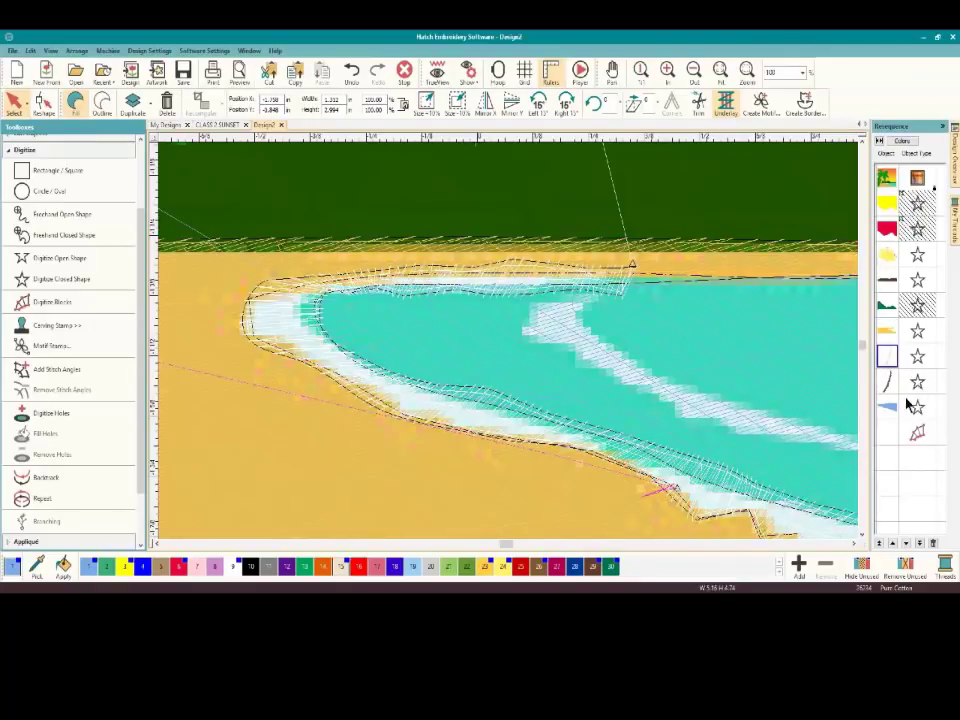
{"action": "left_click", "coordinate": [892, 433]}
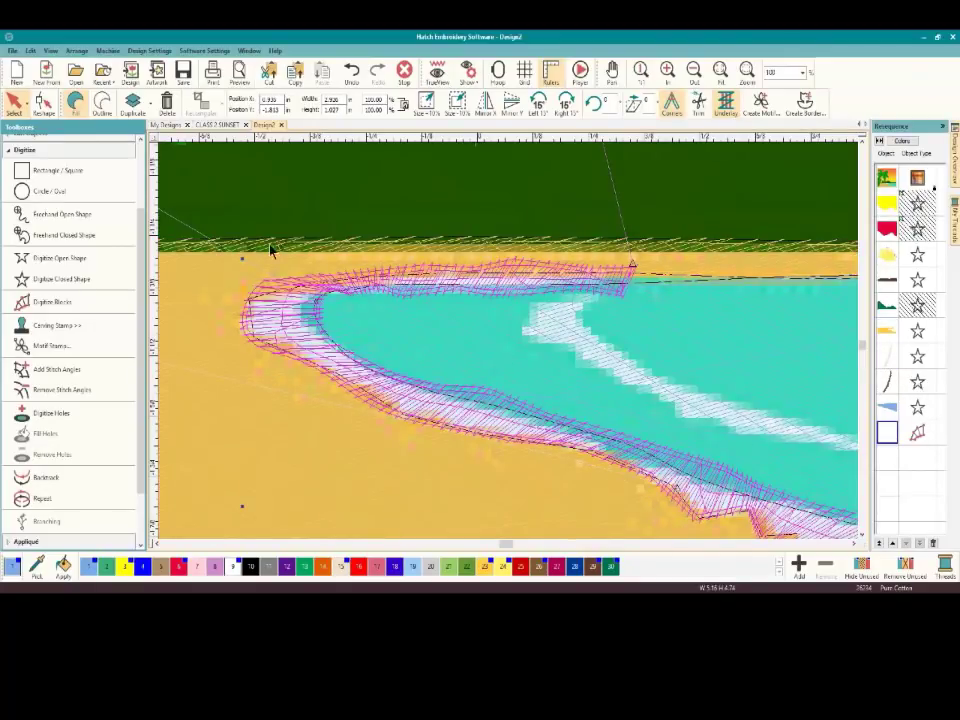
{"action": "left_click", "coordinate": [43, 103]}
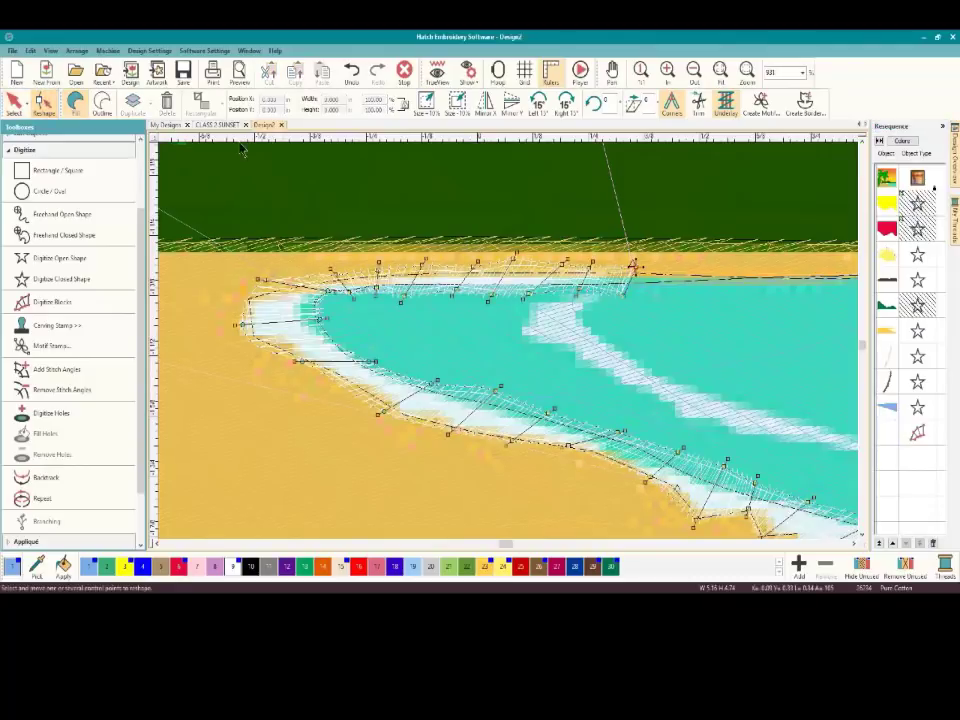
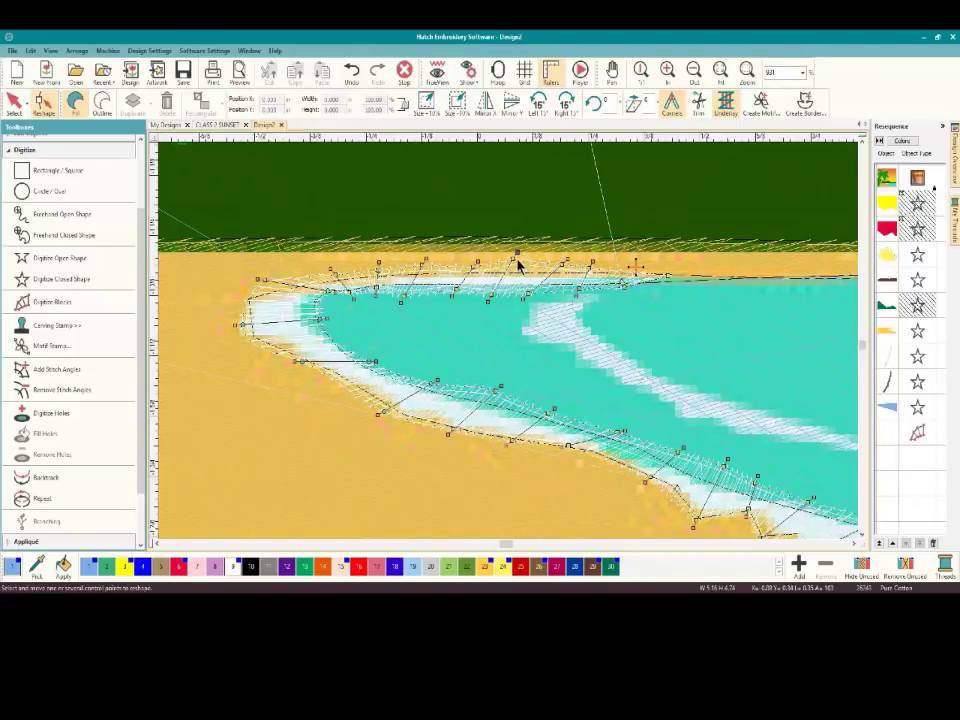
Drag the shoreline blanket's top-edge points into a smoother line, then preview in TrueView
{"action": "left_click_drag", "start_coordinate": [513, 258], "coordinate": [513, 264]}
{"action": "left_click_drag", "start_coordinate": [563, 262], "coordinate": [559, 267]}
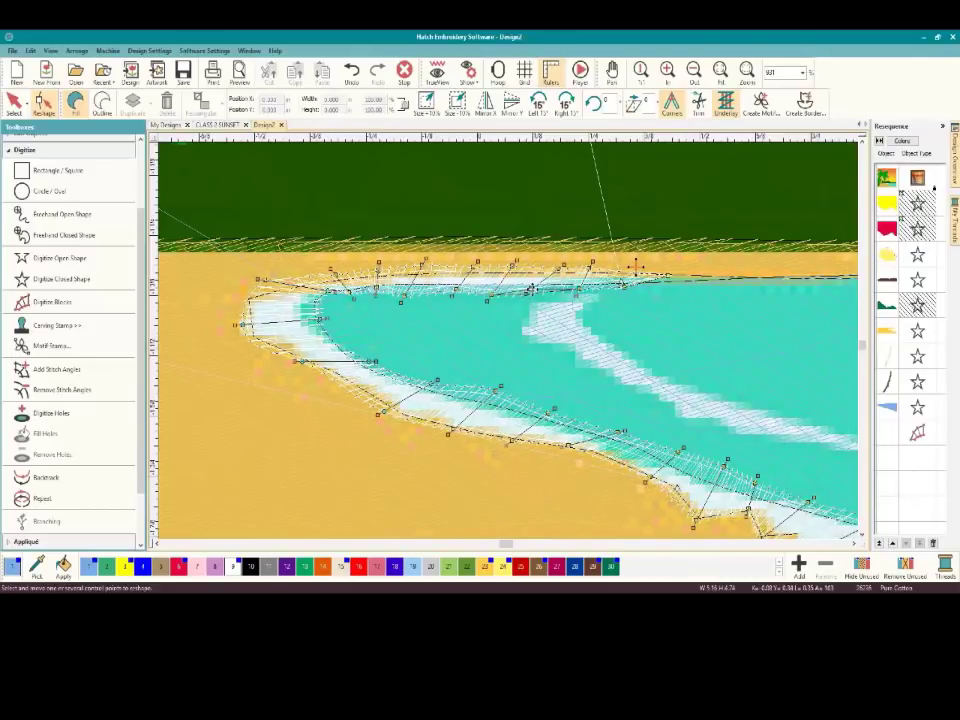
{"action": "left_click", "coordinate": [535, 288]}
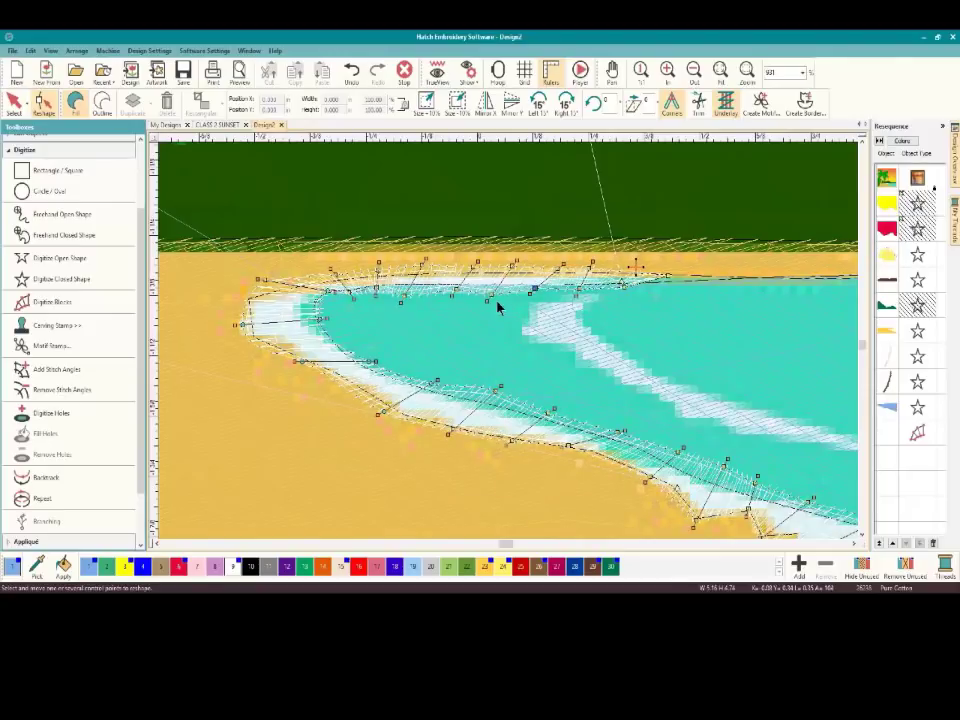
{"action": "left_click", "coordinate": [492, 291]}
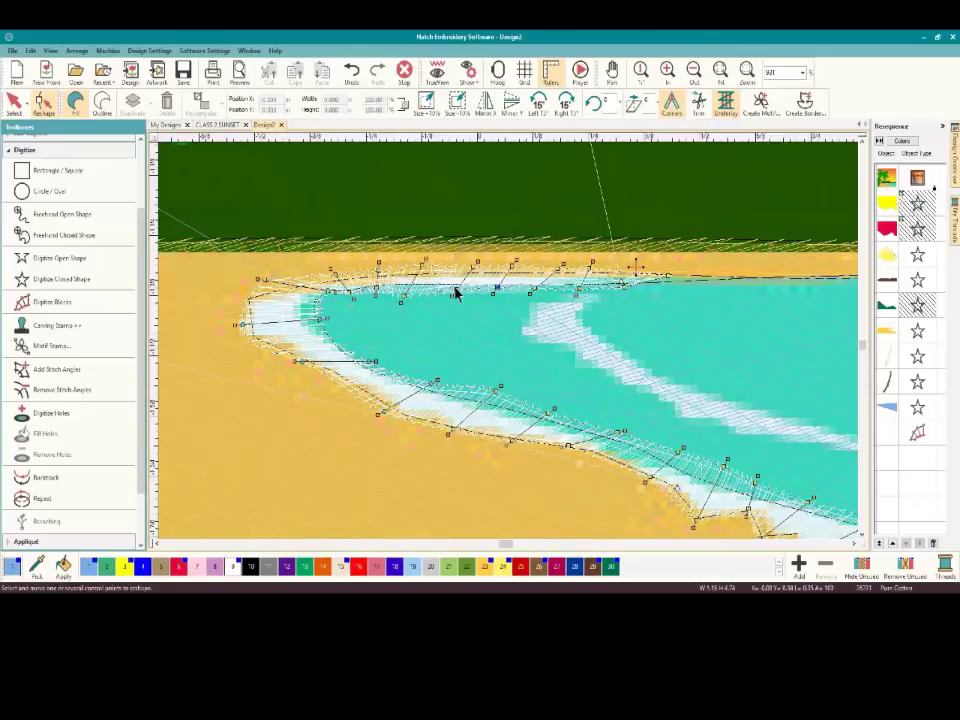
{"action": "left_click", "coordinate": [405, 292]}
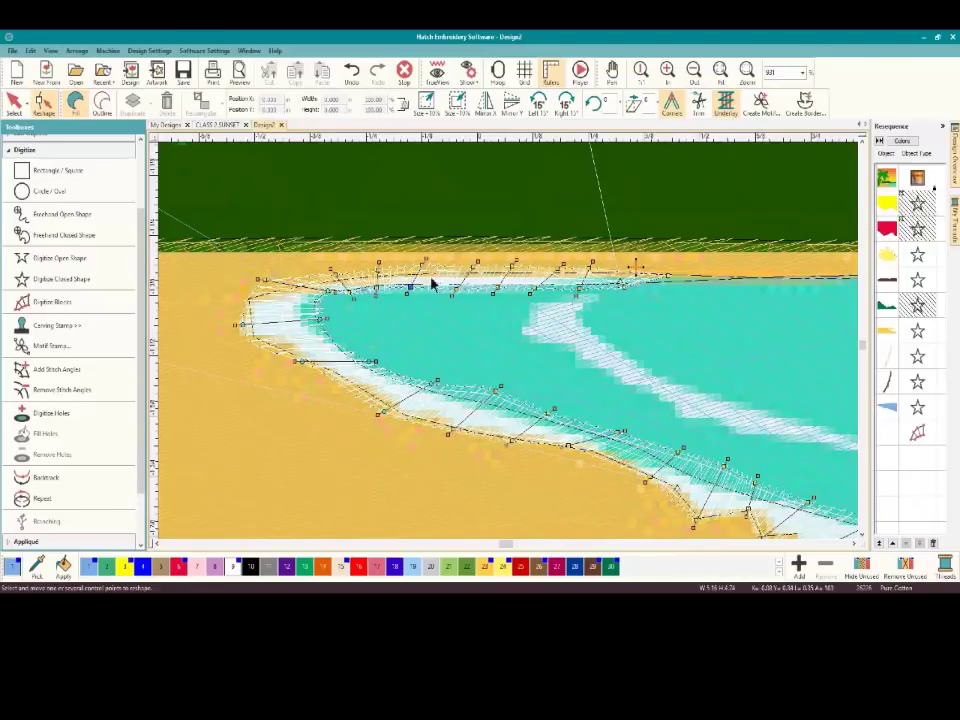
{"action": "left_click", "coordinate": [440, 75]}
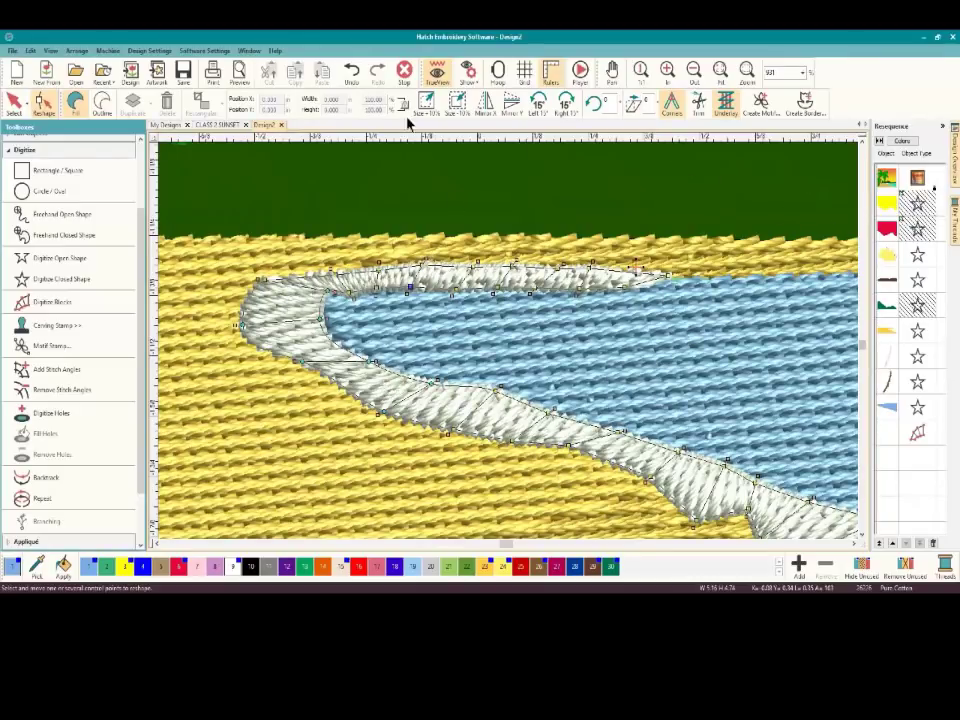
Select the shoreline surf shape and zoom out to check the whole stitched scene
{"action": "left_click", "coordinate": [14, 104]}
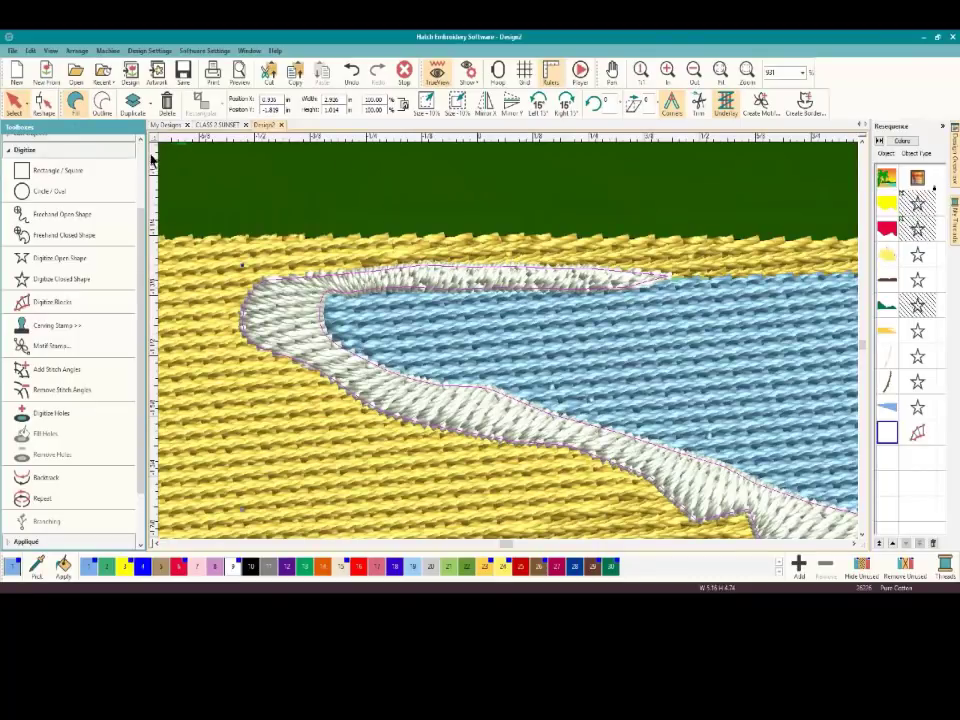
{"action": "scroll", "coordinate": [508, 344], "scroll_direction": "down", "scroll_amount": 5}
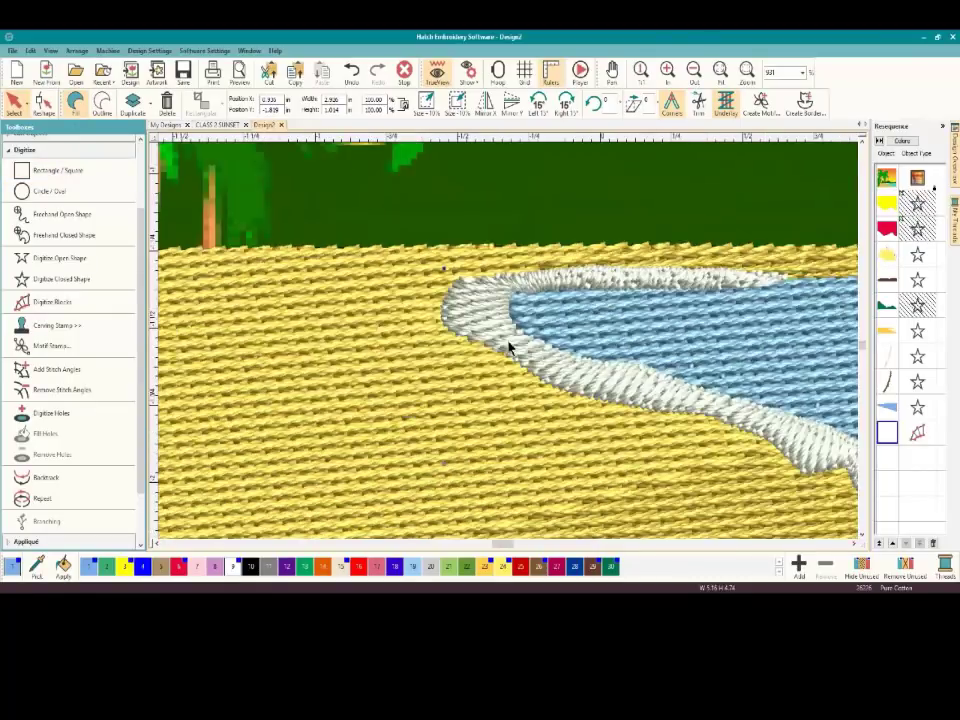
{"action": "scroll", "coordinate": [508, 340], "scroll_direction": "down", "scroll_amount": 2}
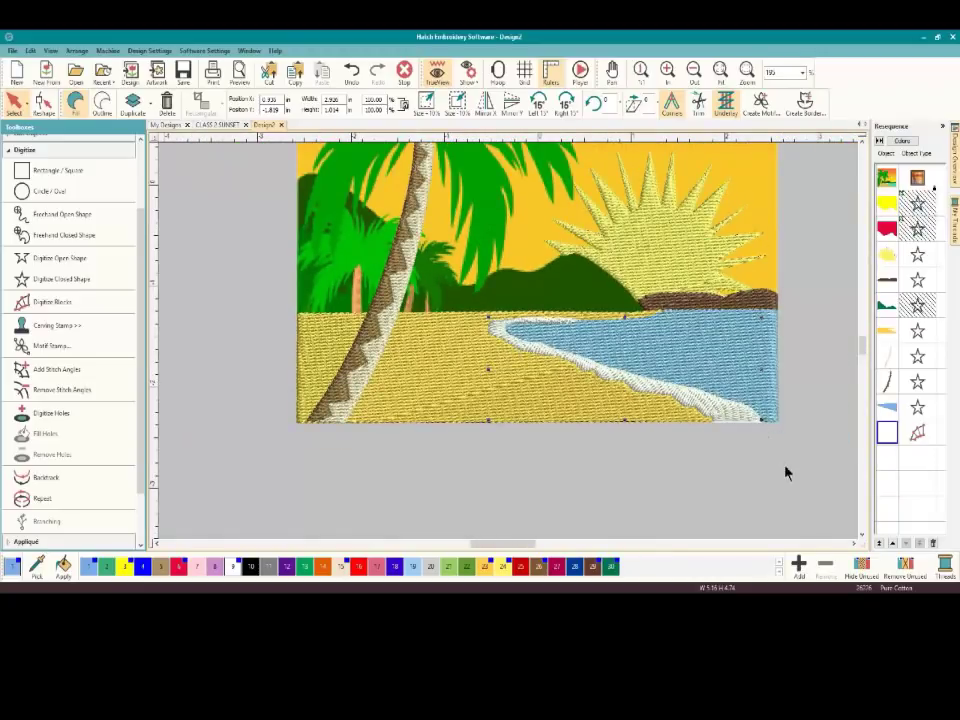
Turn TrueView off and zoom back in on the shoreline's left end
{"action": "left_click", "coordinate": [437, 72]}
{"action": "scroll", "coordinate": [508, 347], "scroll_direction": "up", "scroll_amount": 3}
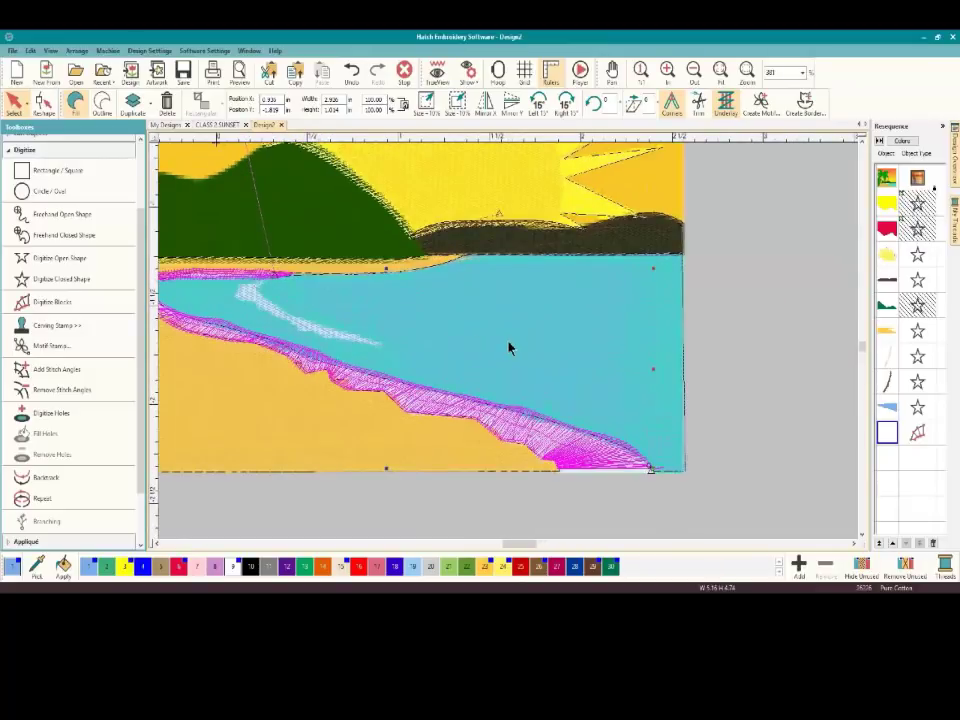
{"action": "scroll", "coordinate": [508, 347], "scroll_direction": "up", "scroll_amount": 1}
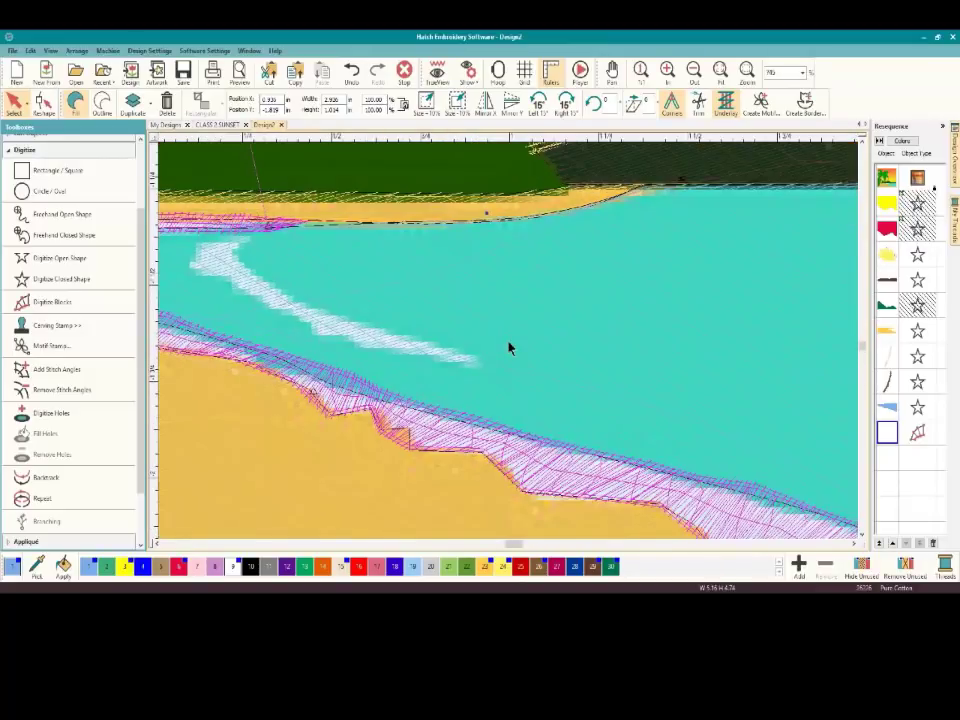
{"action": "left_click", "coordinate": [155, 543]}
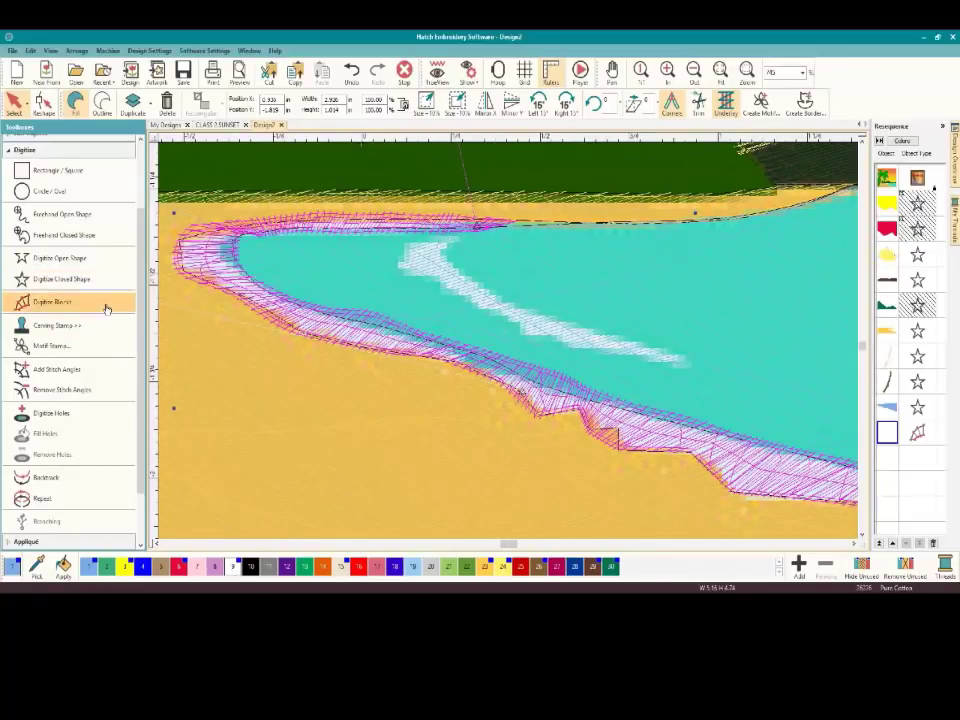
Trace a blanket-stitch wave along the pale water streak from left tip to right tip, then select it
{"action": "left_click", "coordinate": [74, 304]}
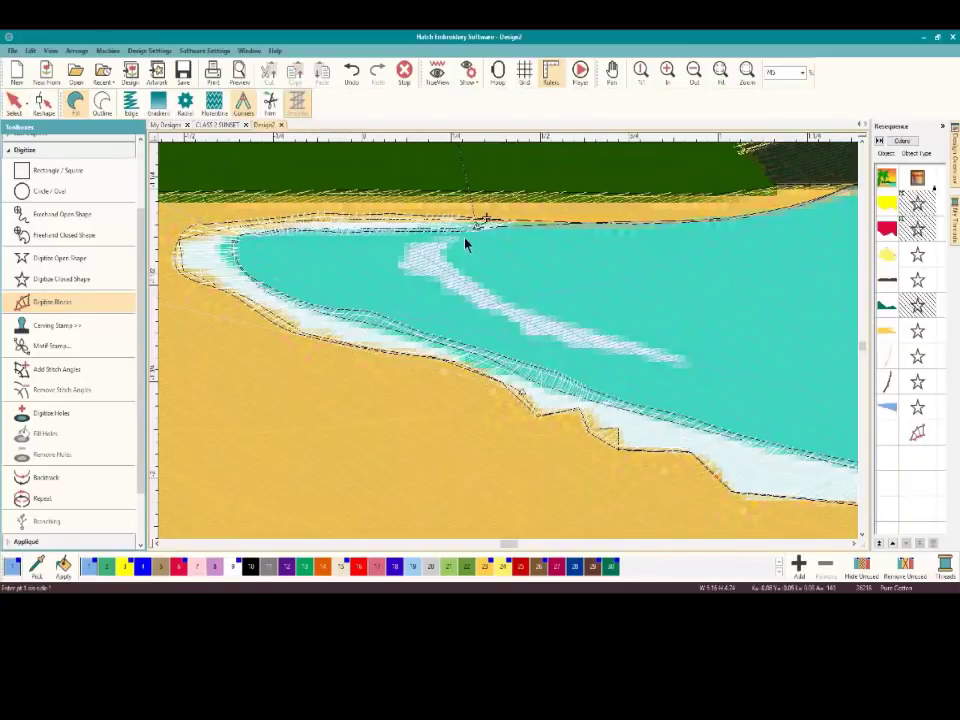
{"action": "left_click", "coordinate": [405, 243]}
{"action": "left_click", "coordinate": [402, 270]}
{"action": "left_click", "coordinate": [441, 288]}
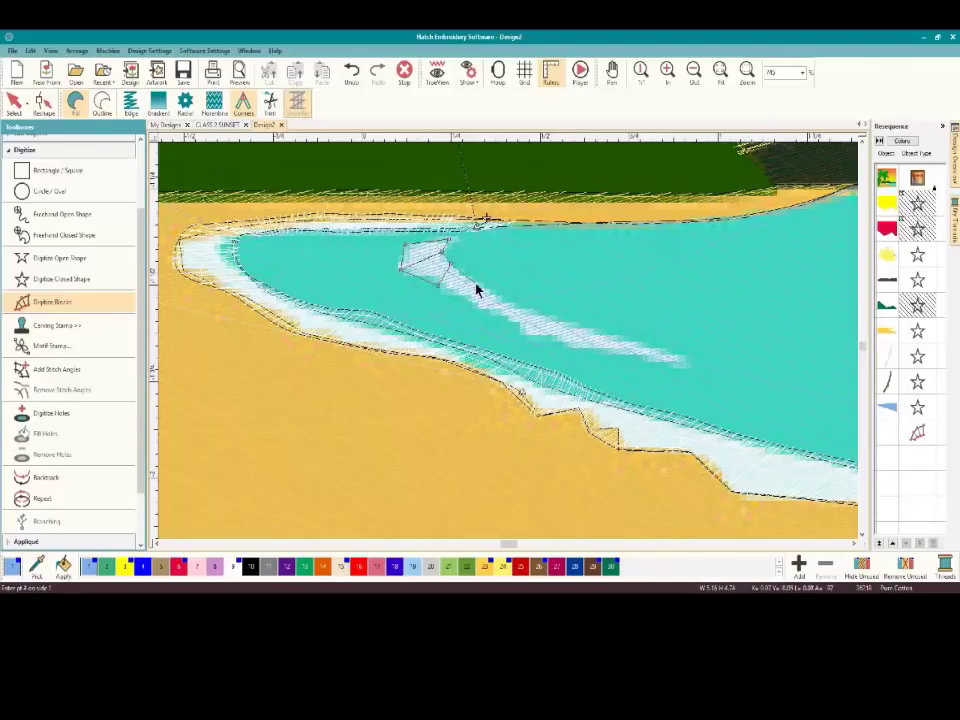
{"action": "left_click", "coordinate": [470, 309]}
{"action": "left_click", "coordinate": [501, 325]}
{"action": "left_click", "coordinate": [527, 346]}
{"action": "left_click", "coordinate": [590, 333]}
{"action": "left_click", "coordinate": [622, 338]}
{"action": "left_click", "coordinate": [648, 350]}
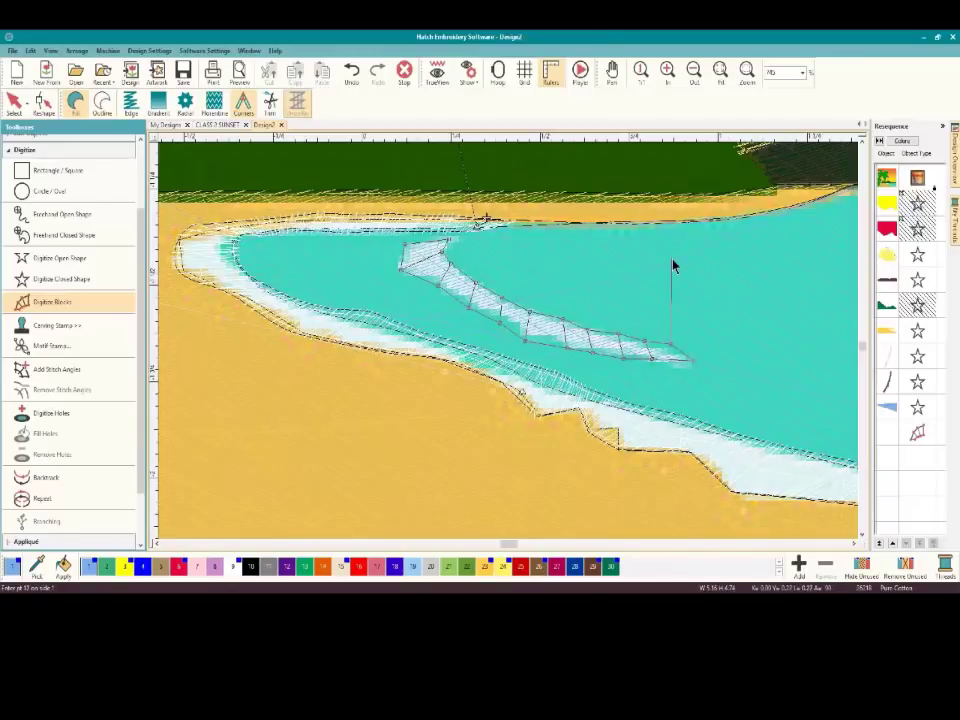
{"action": "key", "text": "Return"}
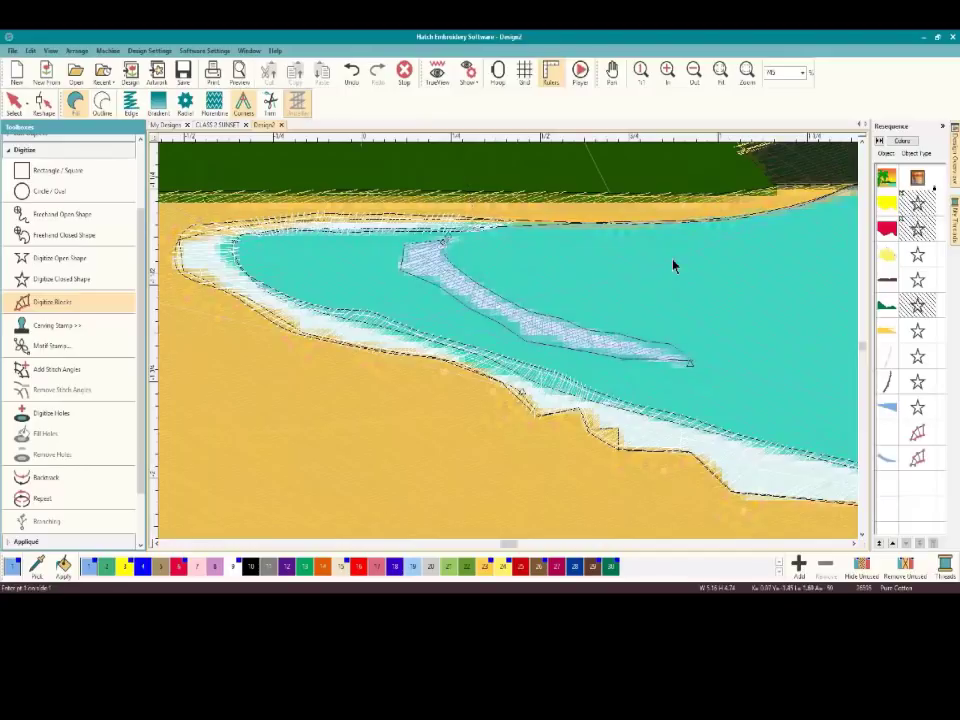
{"action": "left_click", "coordinate": [13, 103]}
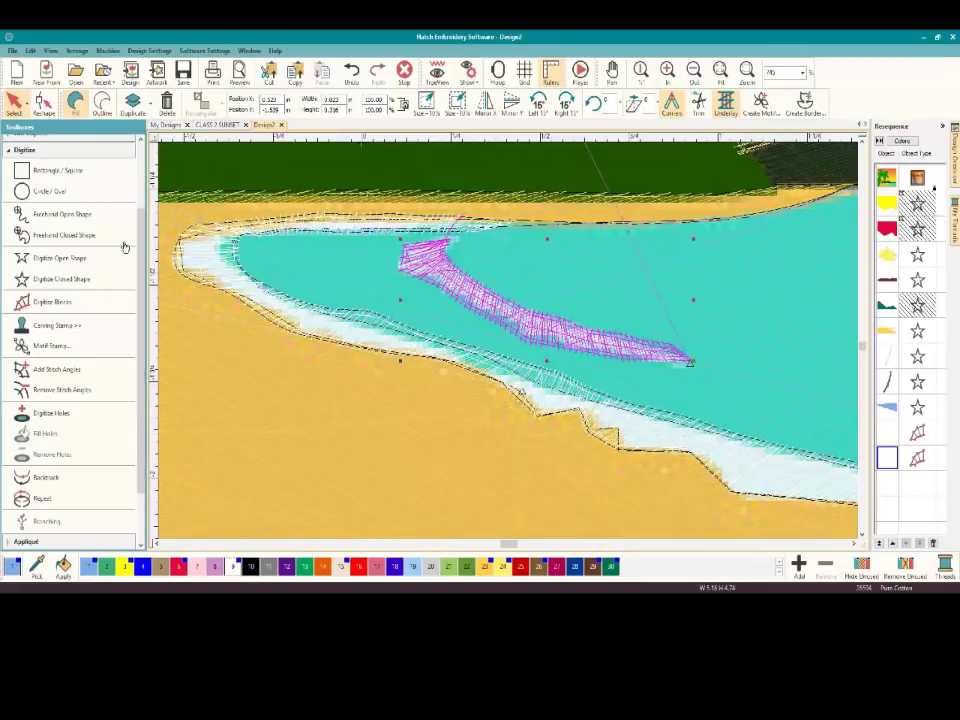
In the wave's Object Properties, turn on Fill and tick Auto split
{"action": "scroll", "coordinate": [508, 345], "scroll_direction": "down", "scroll_amount": 5}
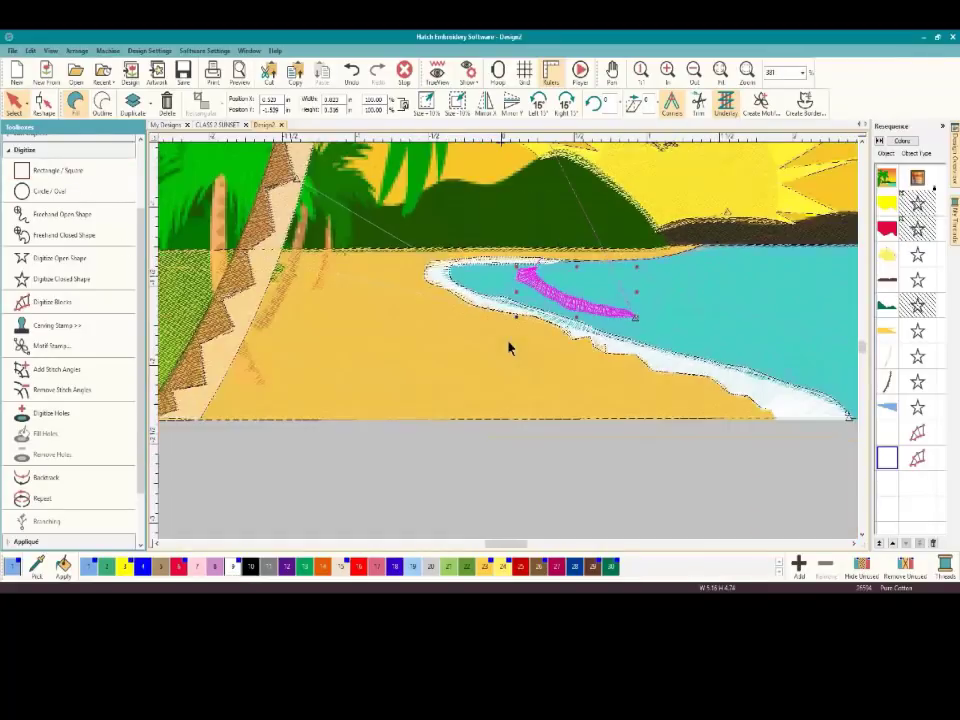
{"action": "left_click", "coordinate": [523, 466]}
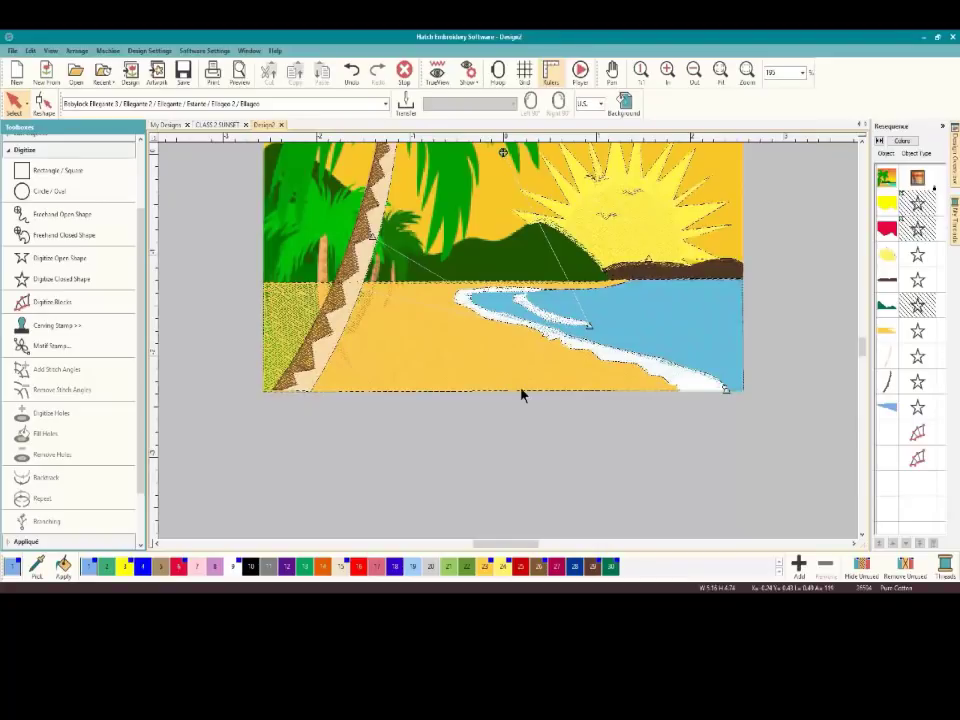
{"action": "left_click", "coordinate": [557, 326]}
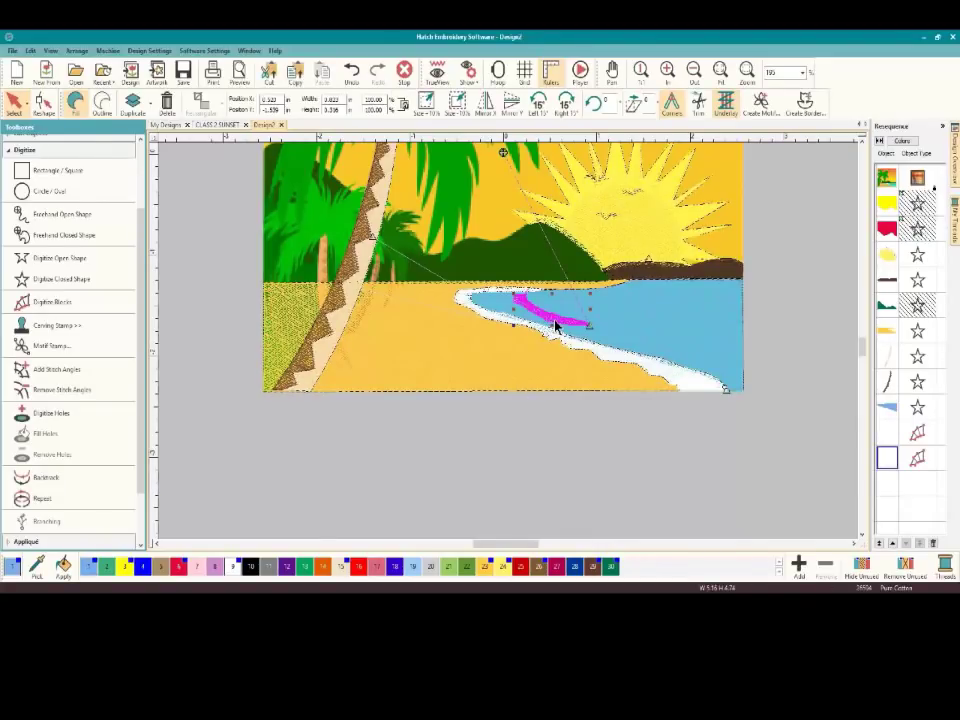
{"action": "left_click", "coordinate": [103, 102]}
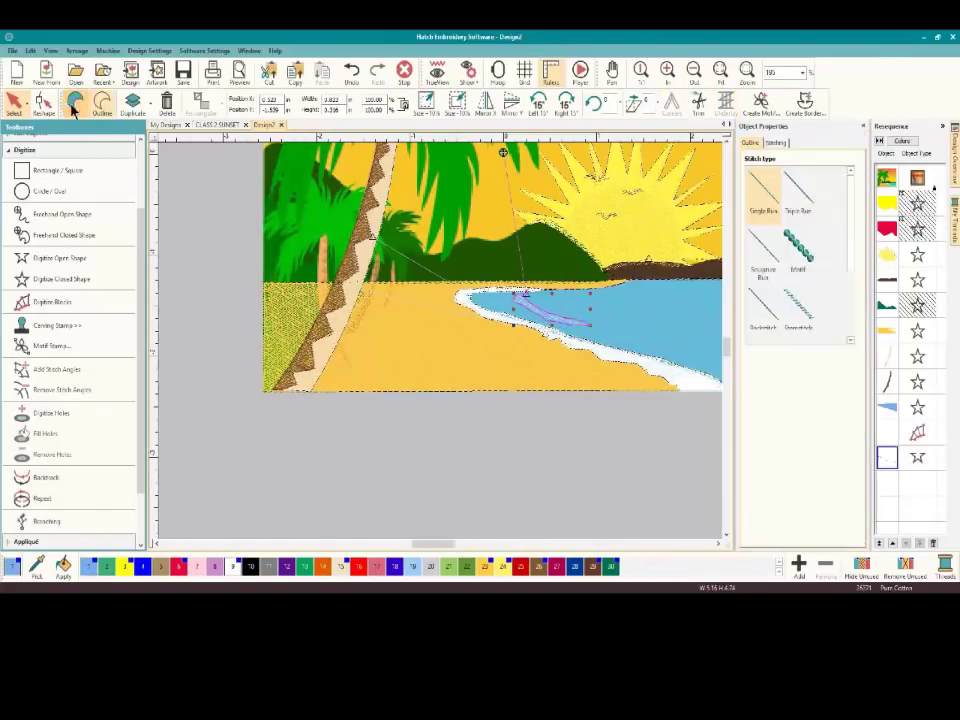
{"action": "left_click", "coordinate": [75, 101]}
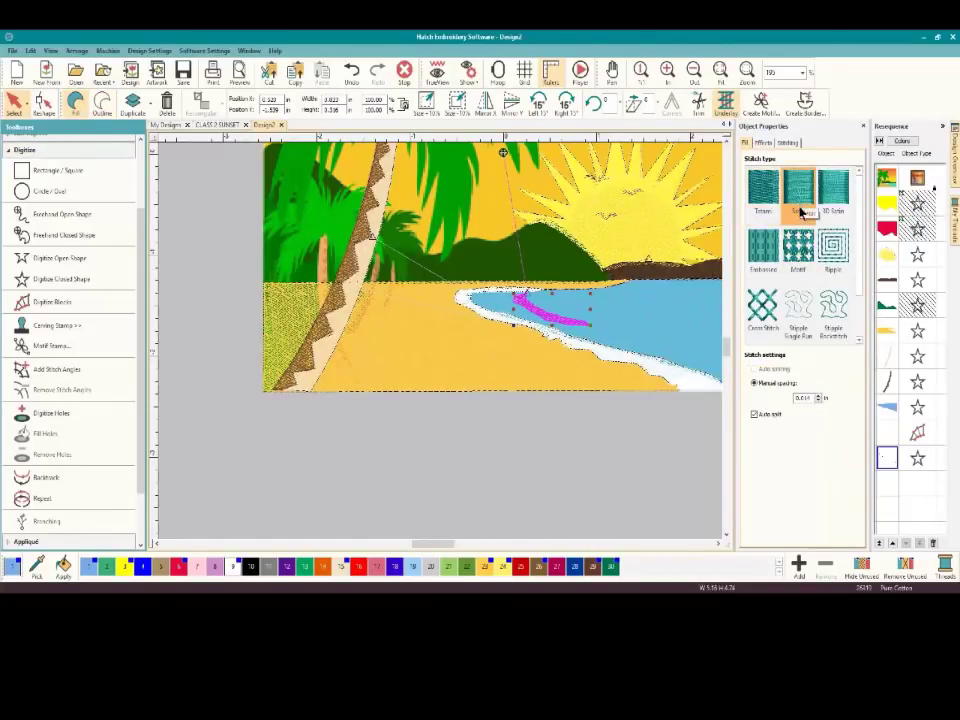
{"action": "left_click", "coordinate": [754, 413]}
Deselect the wave, preview in TrueView, and select the white shoreline surf
{"action": "left_click", "coordinate": [545, 441]}
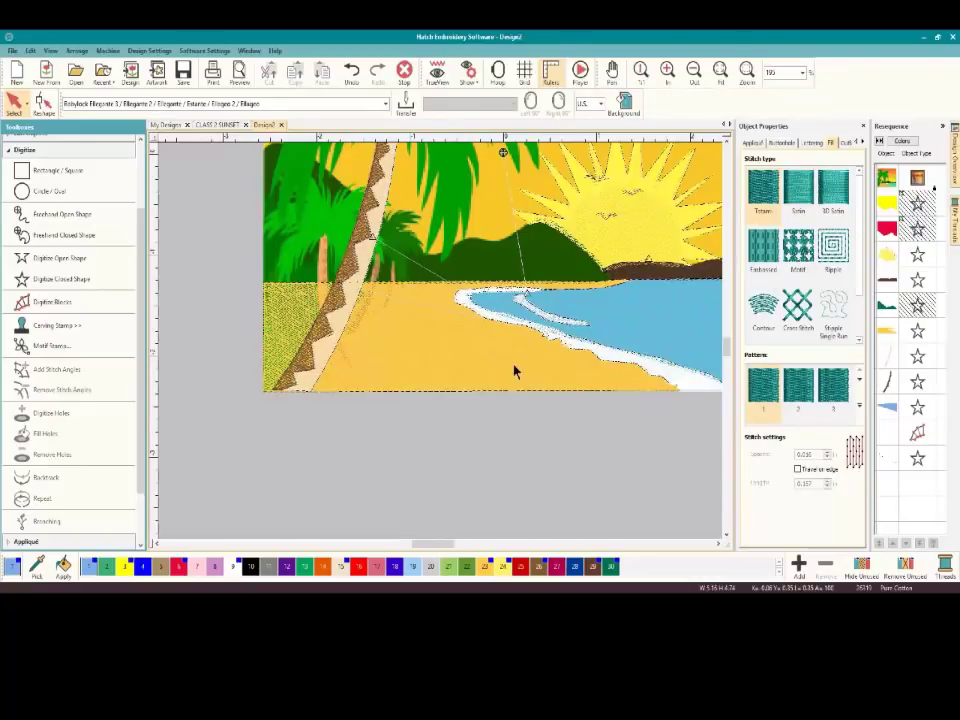
{"action": "scroll", "coordinate": [441, 345], "scroll_direction": "up", "scroll_amount": 2}
{"action": "left_click", "coordinate": [437, 71]}
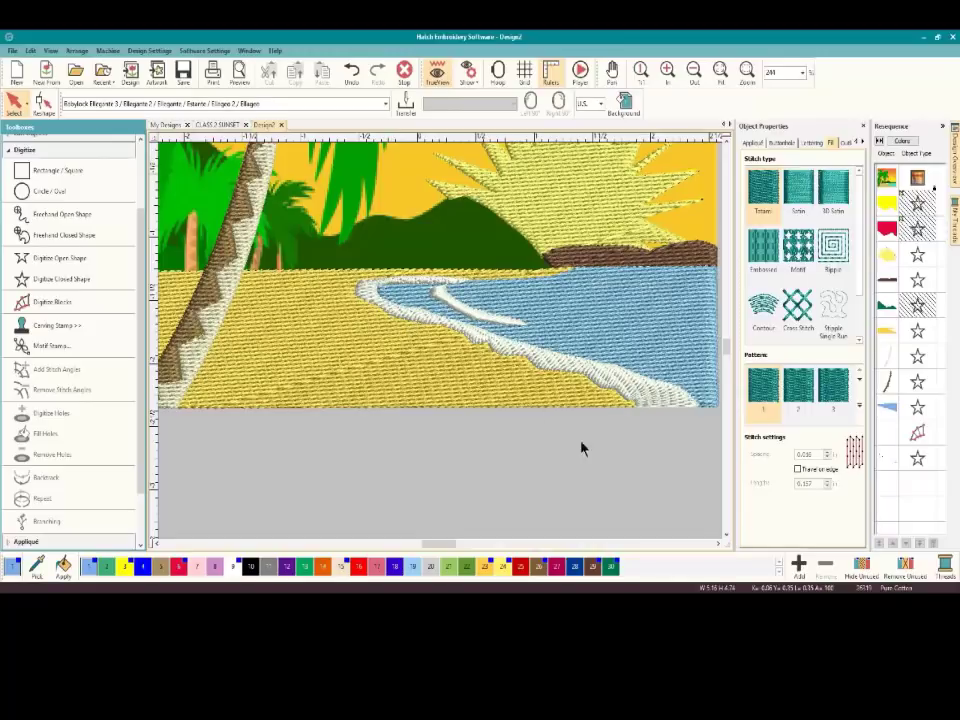
{"action": "left_click", "coordinate": [649, 393]}
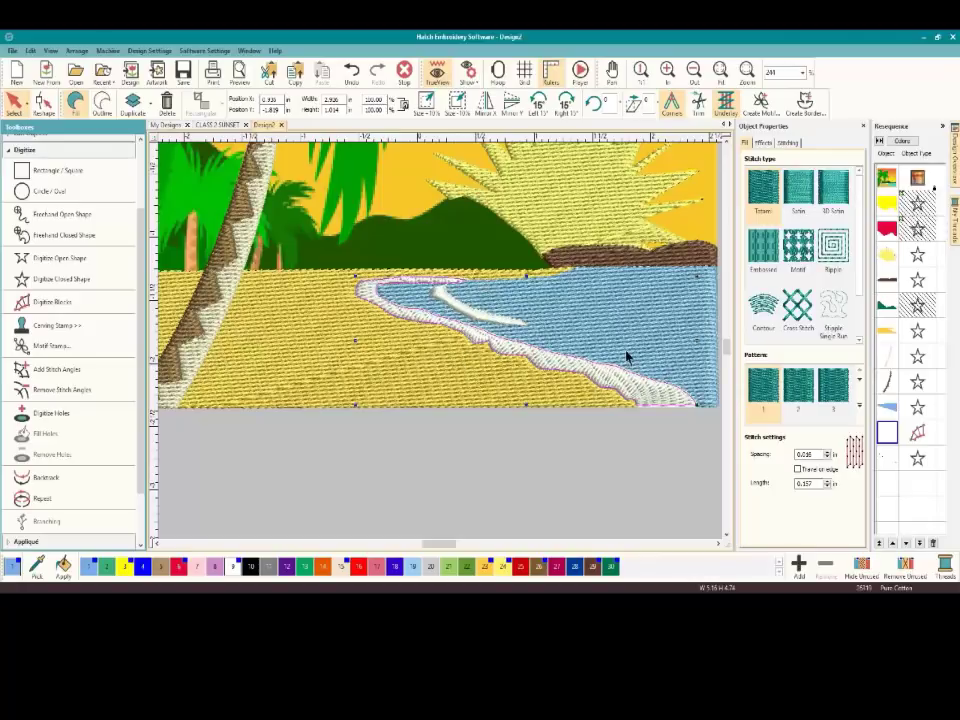
Keep the shoreline as Tatami fill and give it a one-side Feather Edge effect
{"action": "left_click", "coordinate": [795, 200]}
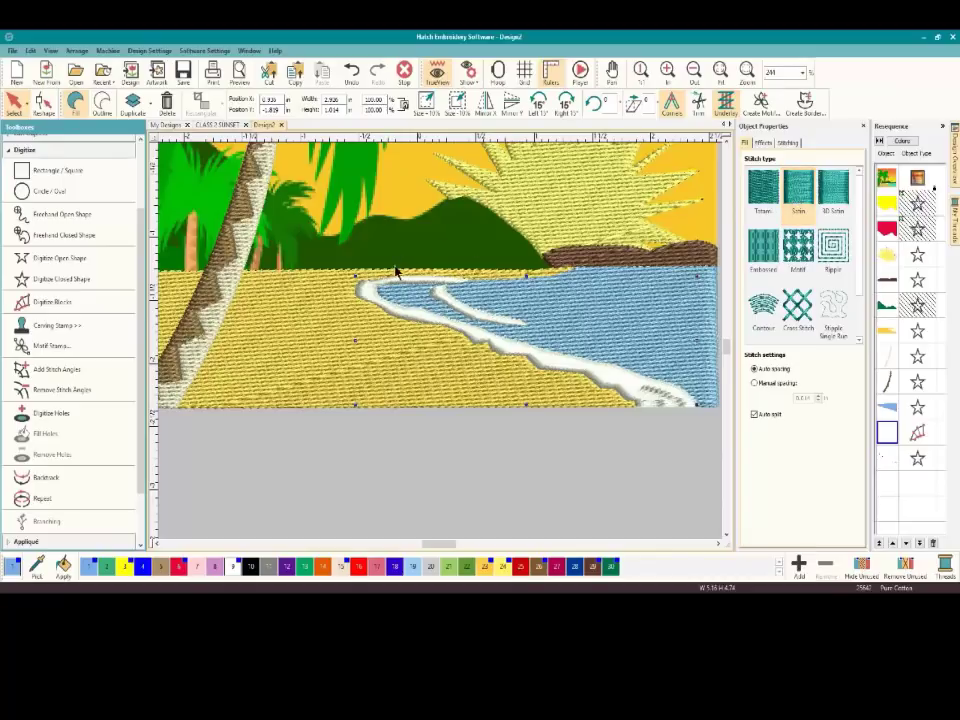
{"action": "left_click", "coordinate": [762, 188]}
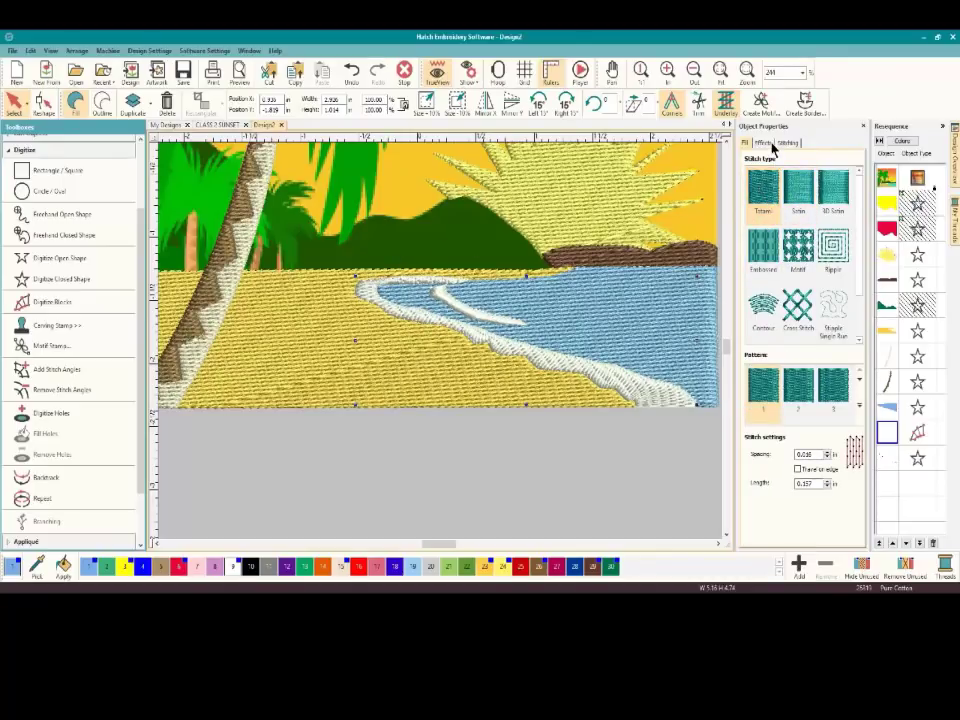
{"action": "left_click", "coordinate": [770, 144]}
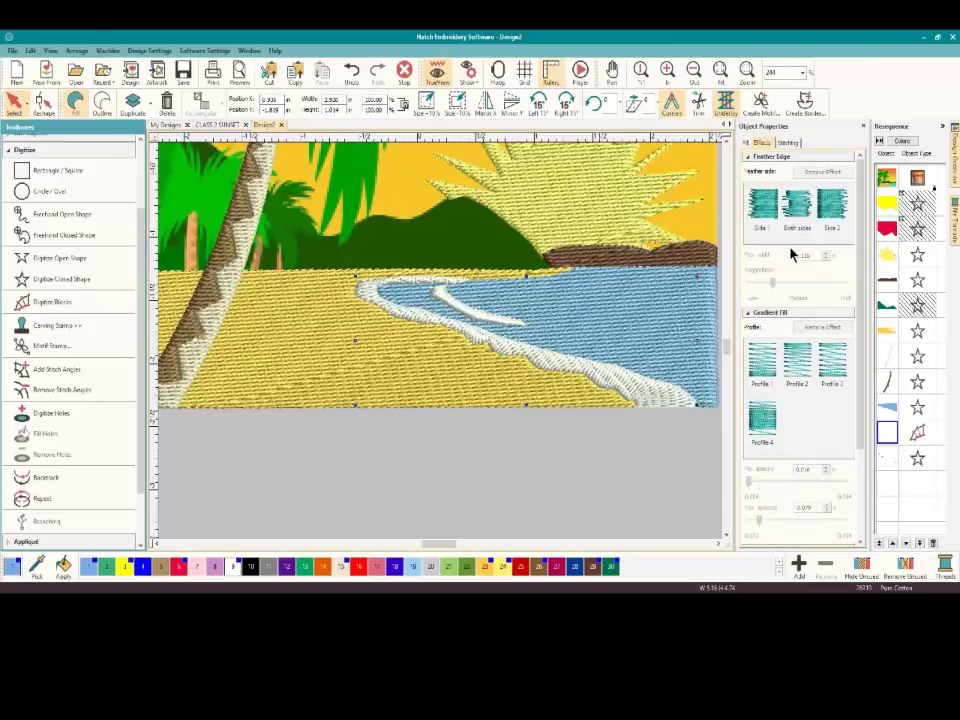
{"action": "left_click", "coordinate": [763, 205]}
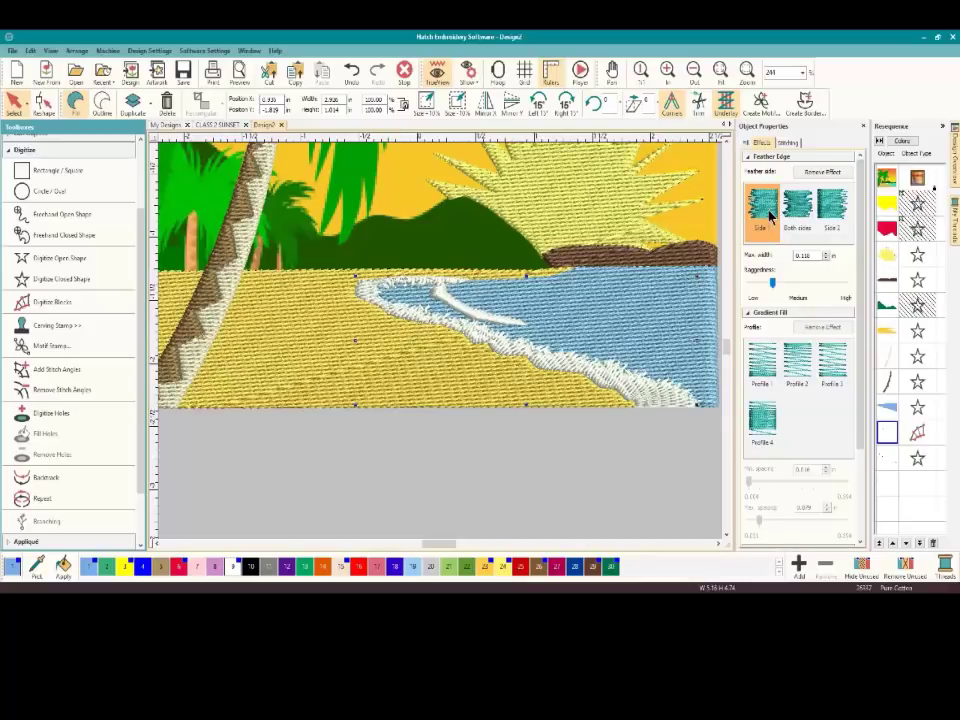
{"action": "left_click", "coordinate": [822, 172]}
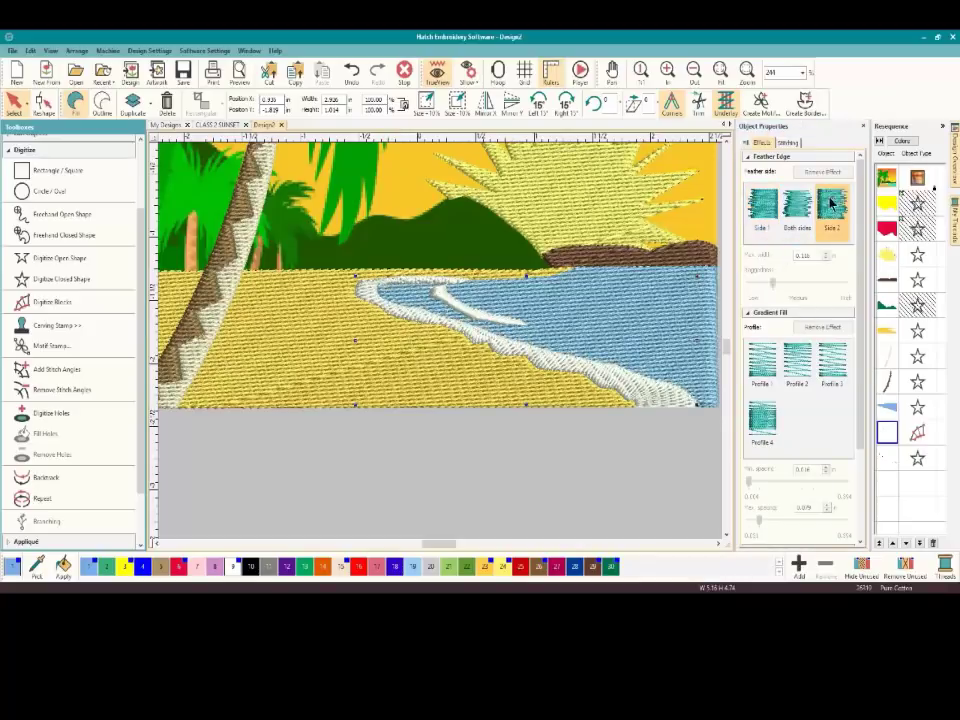
{"action": "left_click", "coordinate": [832, 208]}
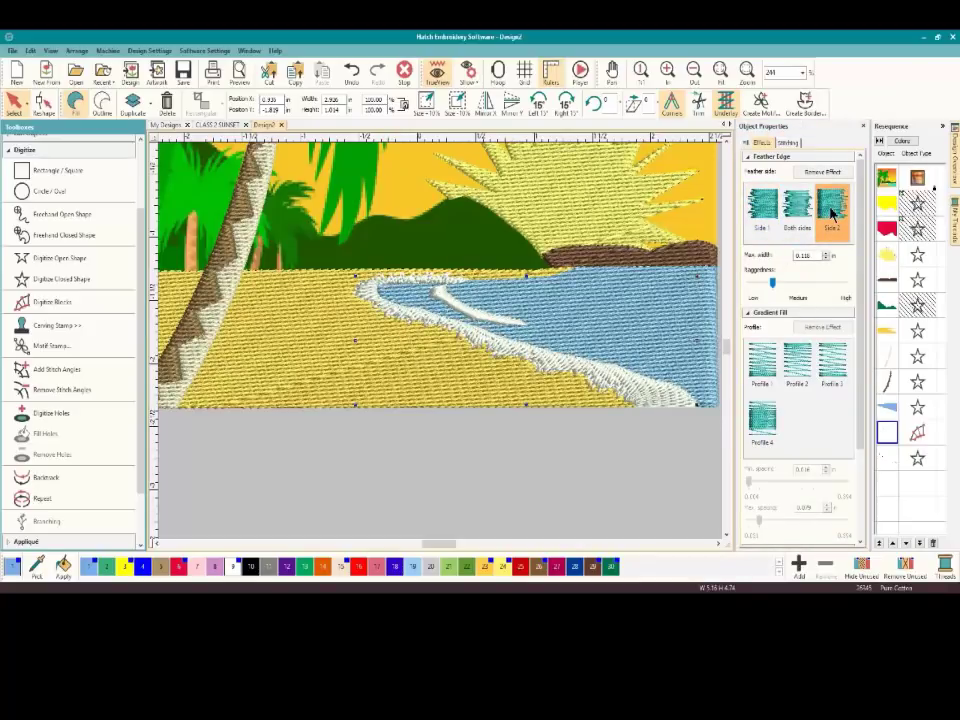
{"action": "left_click", "coordinate": [444, 459]}
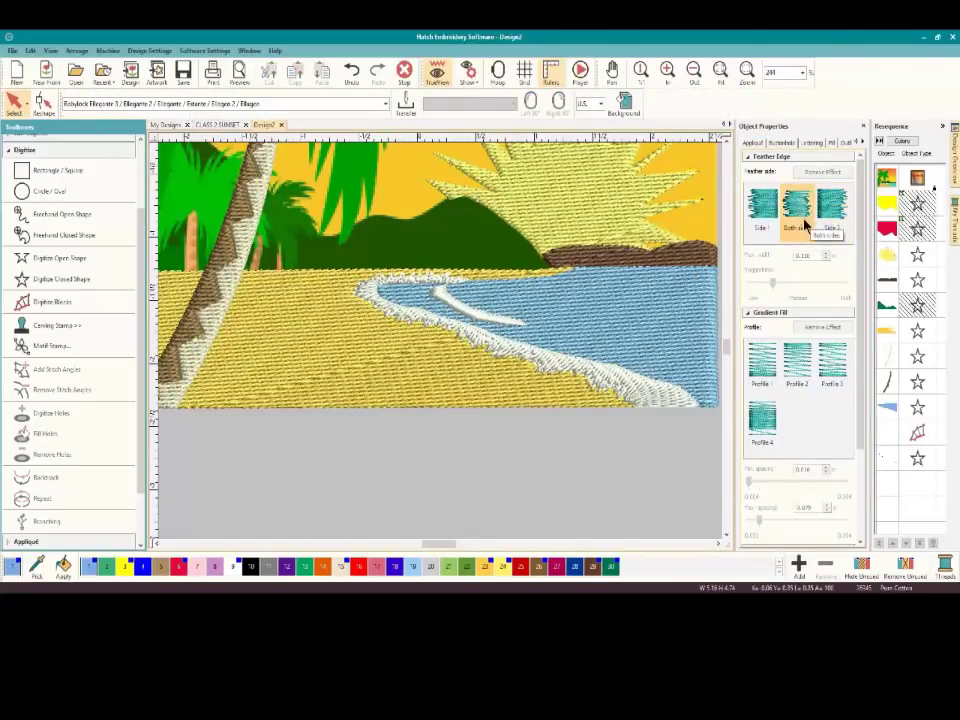
Set the sand beach's Feather Edge to Side 2 only, after trying Remove Effect and Both sides
{"action": "left_click", "coordinate": [618, 387]}
{"action": "left_click", "coordinate": [830, 205]}
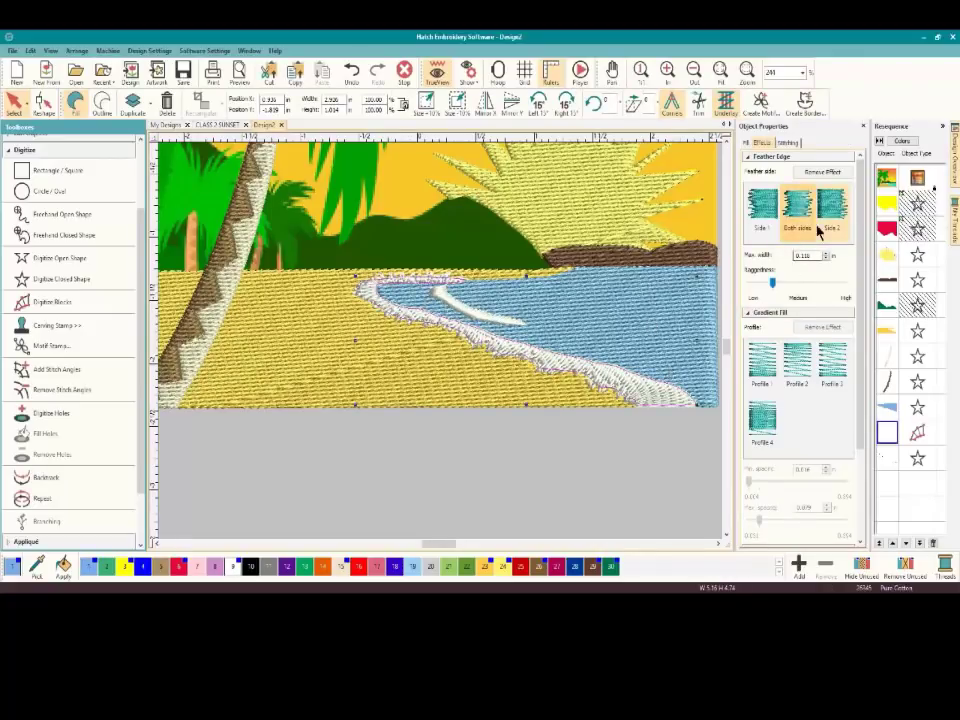
{"action": "left_click", "coordinate": [816, 176]}
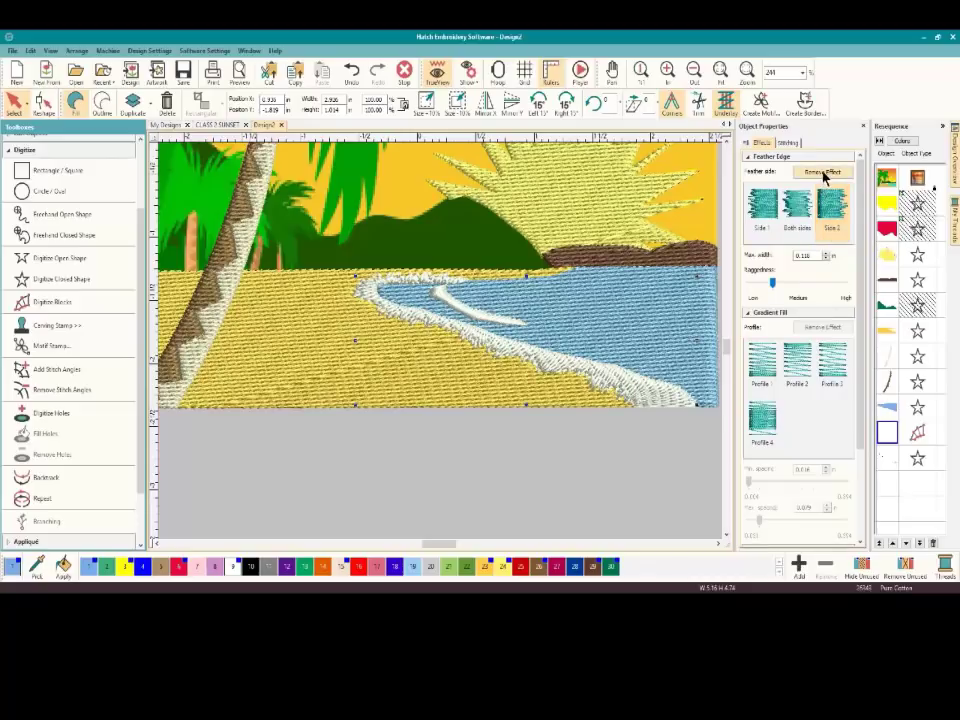
{"action": "left_click", "coordinate": [795, 207]}
{"action": "left_click", "coordinate": [795, 208]}
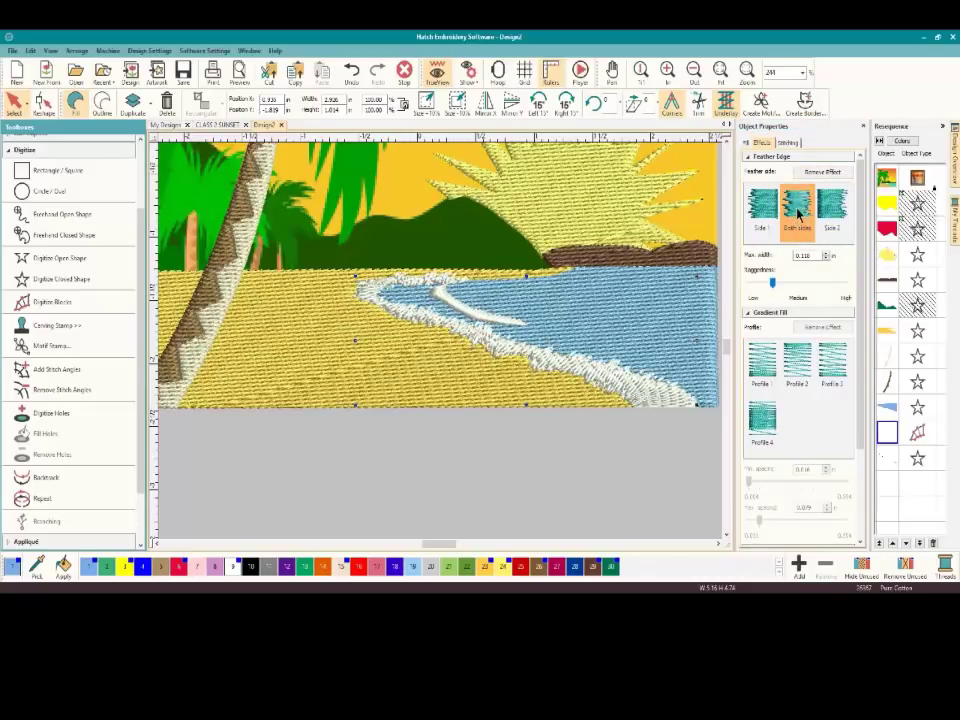
{"action": "left_click", "coordinate": [831, 204]}
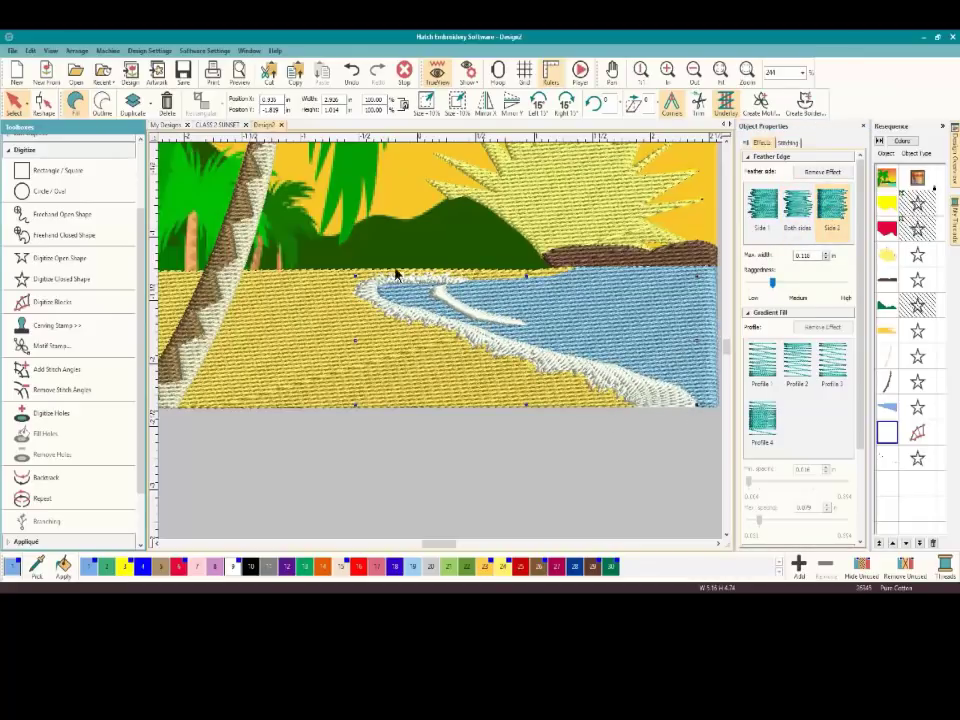
{"action": "left_click", "coordinate": [438, 441]}
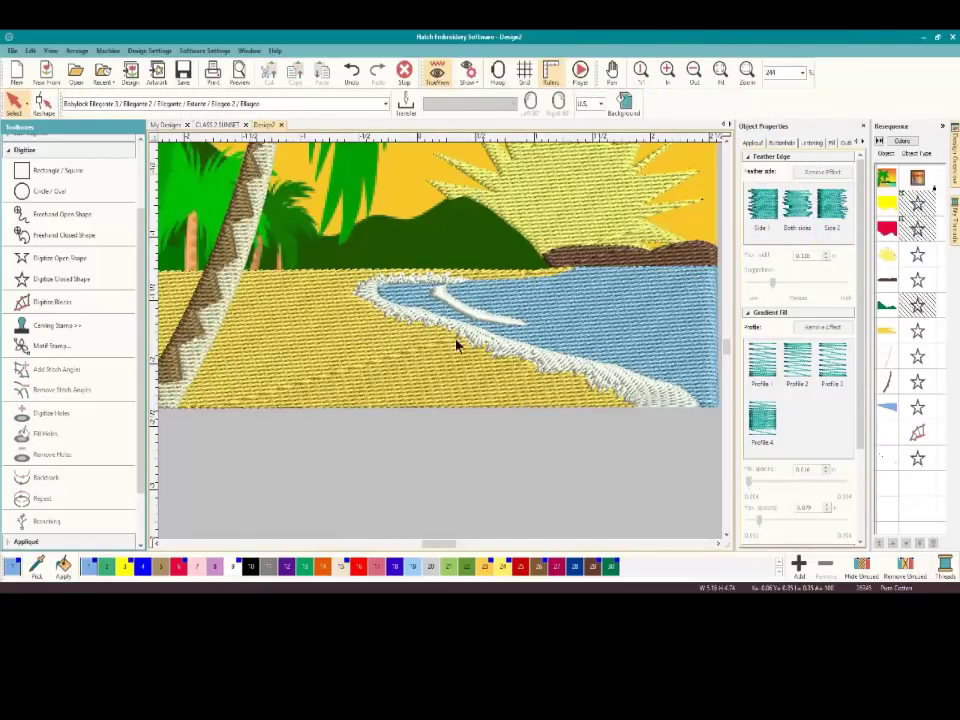
{"action": "scroll", "coordinate": [441, 347], "scroll_direction": "down", "scroll_amount": 2}
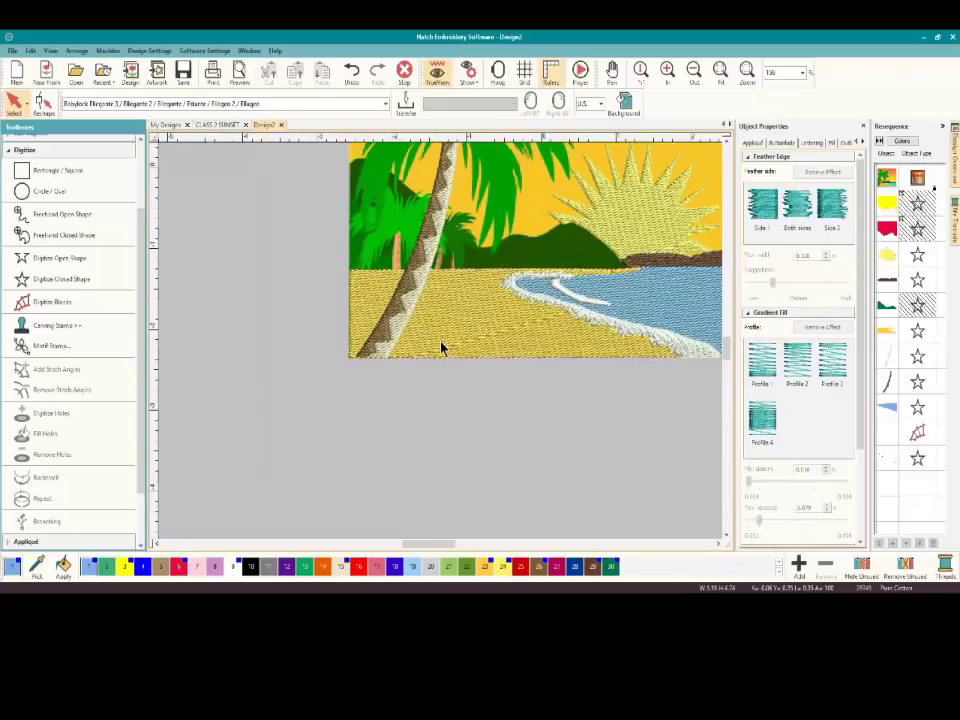
{"action": "scroll", "coordinate": [441, 347], "scroll_direction": "up", "scroll_amount": 1}
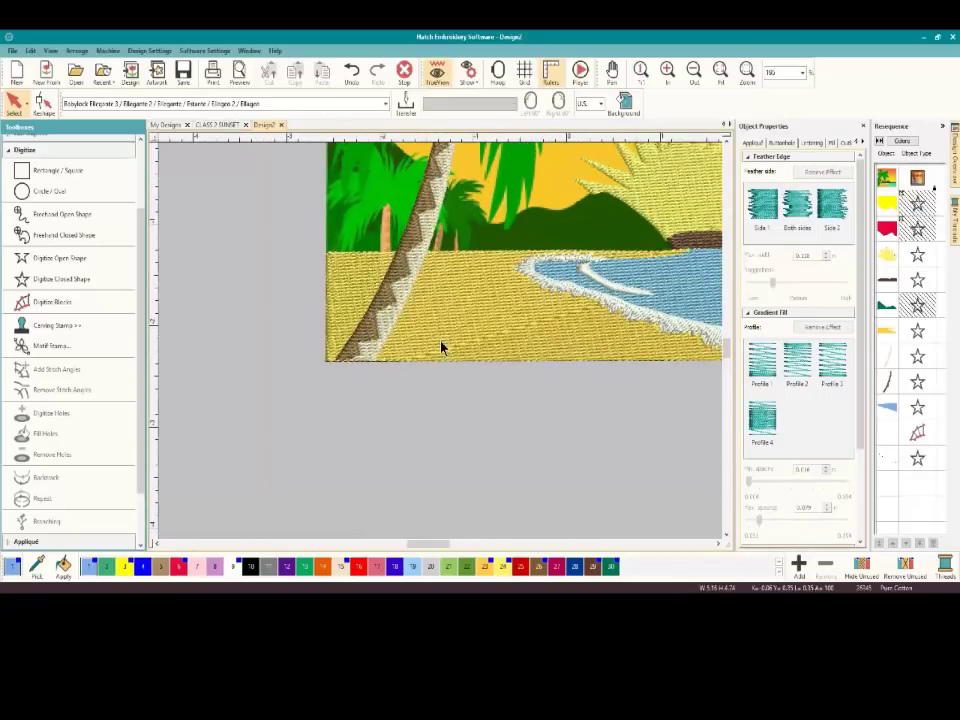
{"action": "left_click", "coordinate": [514, 334]}
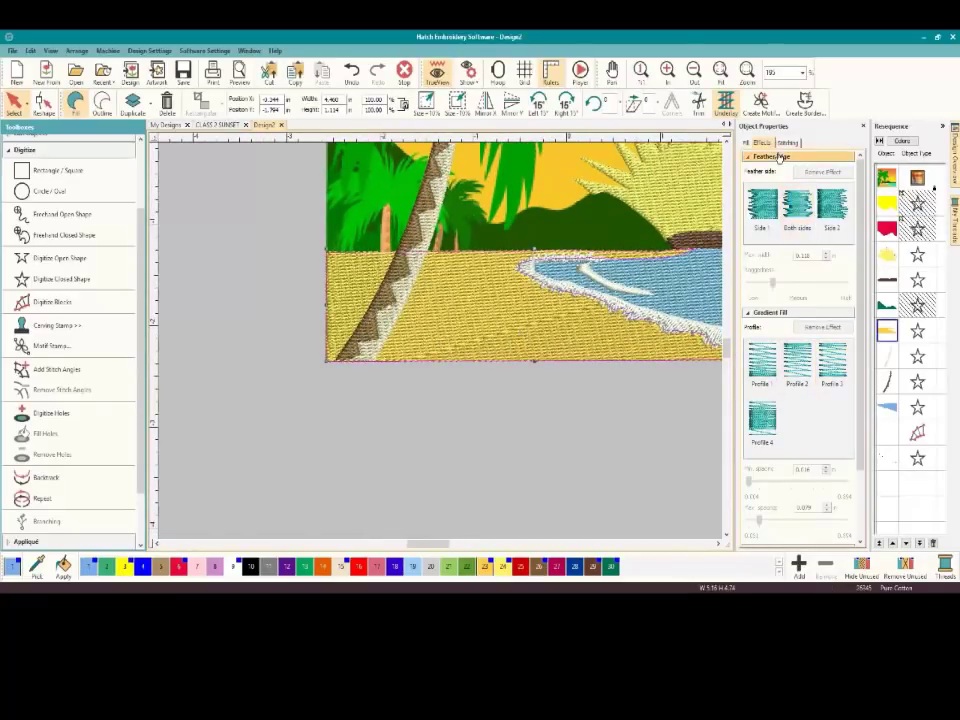
{"action": "left_click", "coordinate": [745, 144]}
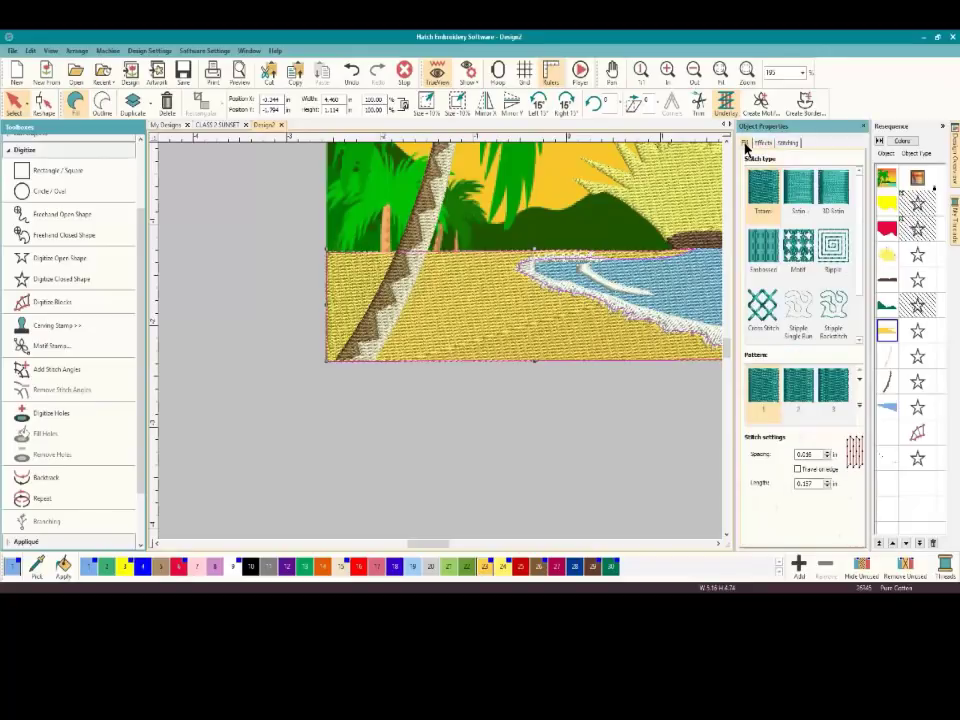
{"action": "left_click", "coordinate": [776, 262]}
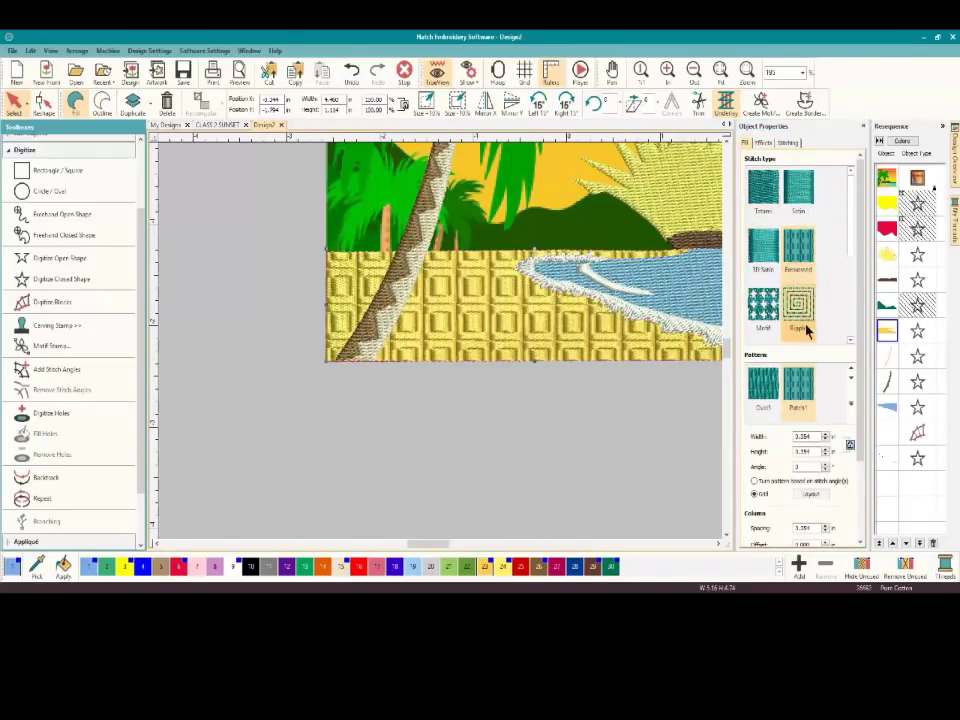
{"action": "left_click", "coordinate": [851, 402]}
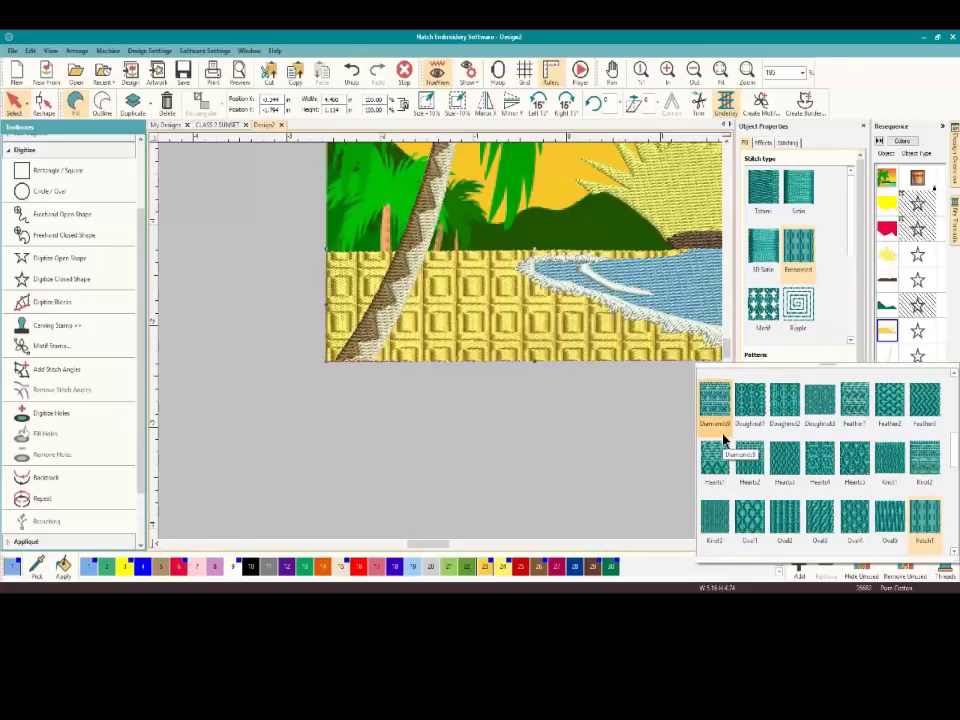
{"action": "left_click", "coordinate": [714, 516]}
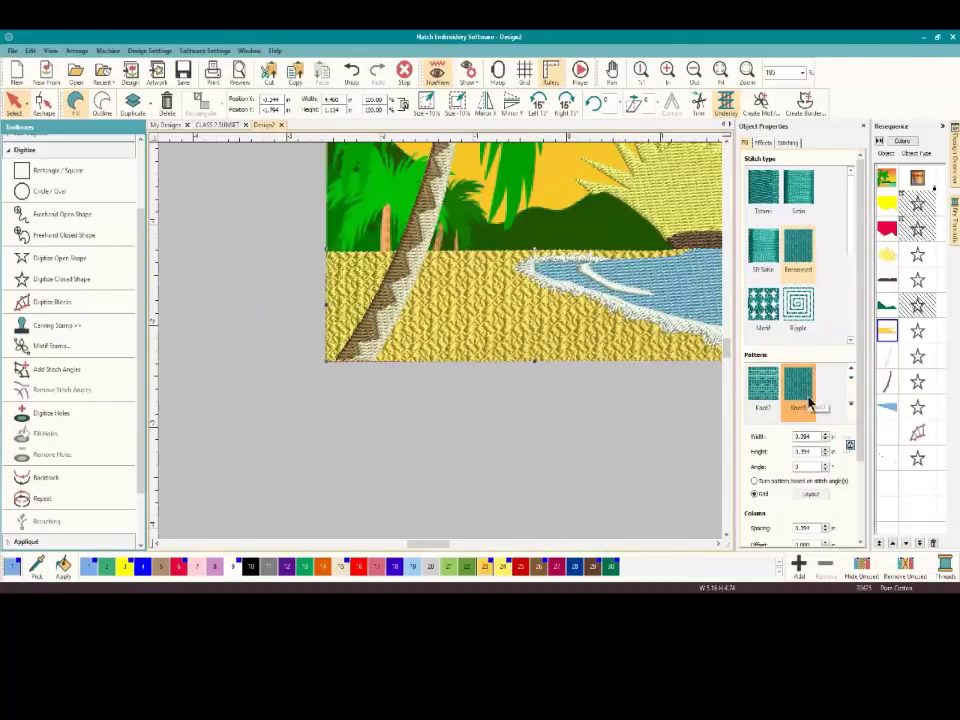
{"action": "left_click", "coordinate": [848, 404]}
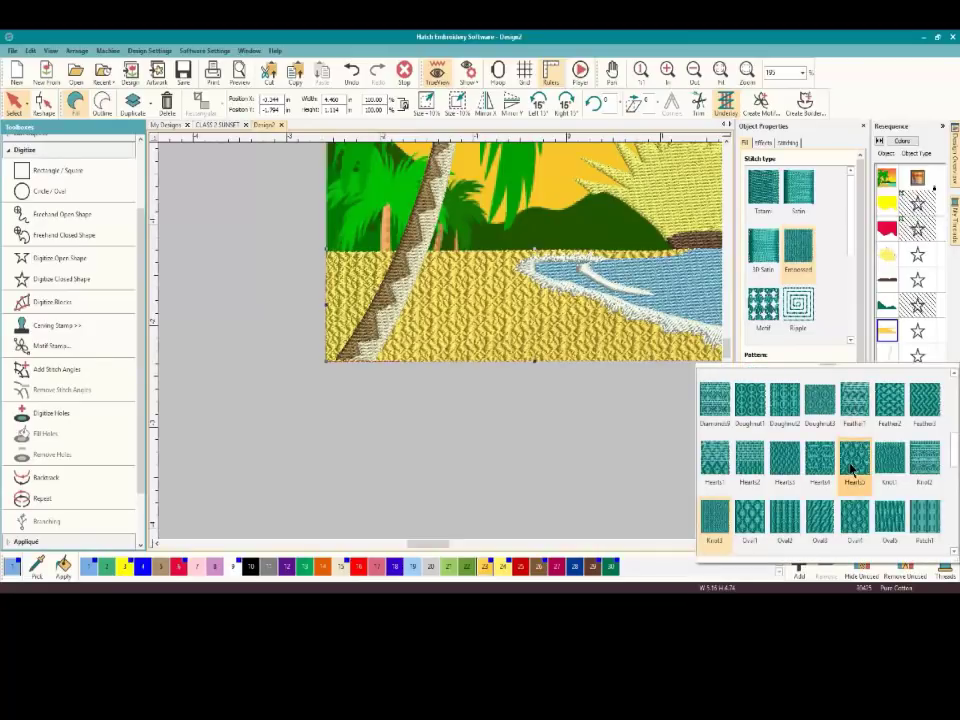
{"action": "scroll", "coordinate": [836, 483], "scroll_direction": "down", "scroll_amount": 5}
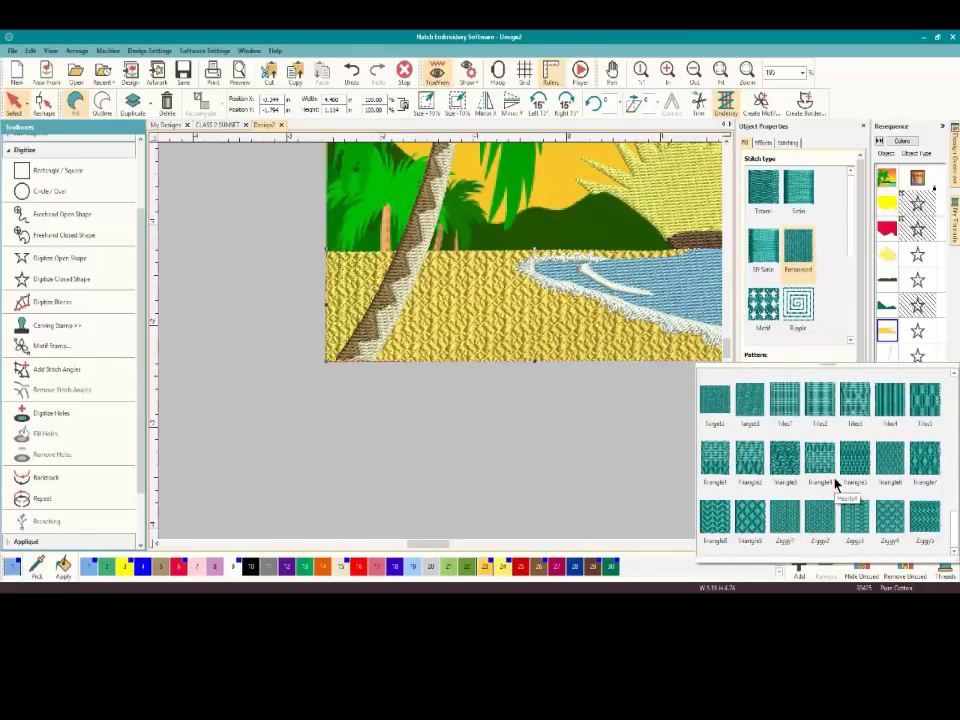
{"action": "scroll", "coordinate": [800, 477], "scroll_direction": "up", "scroll_amount": 5}
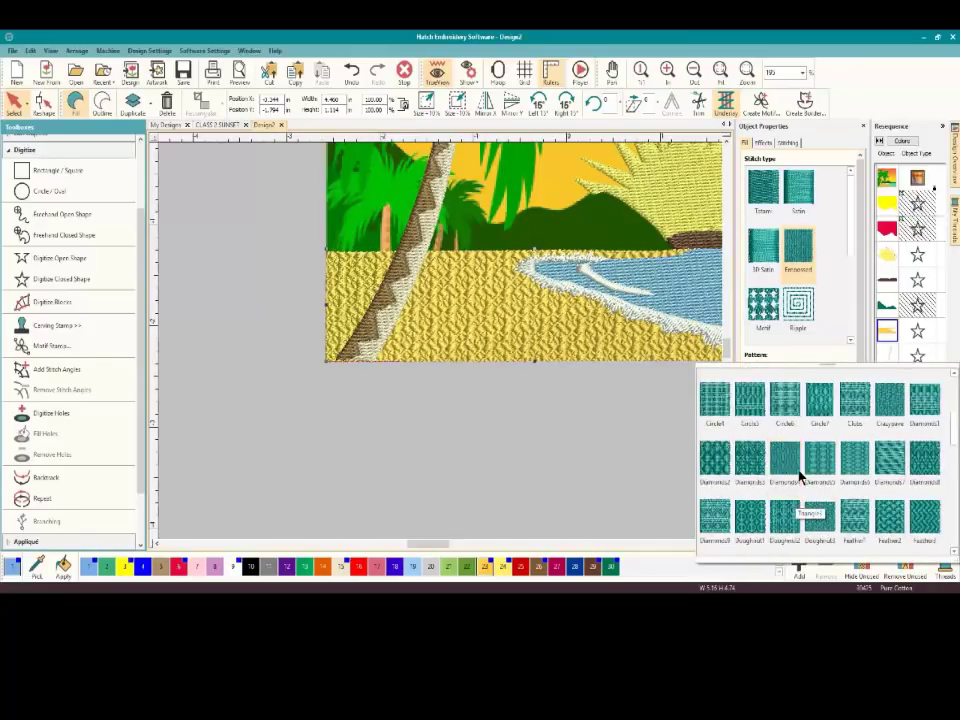
{"action": "left_click", "coordinate": [770, 190]}
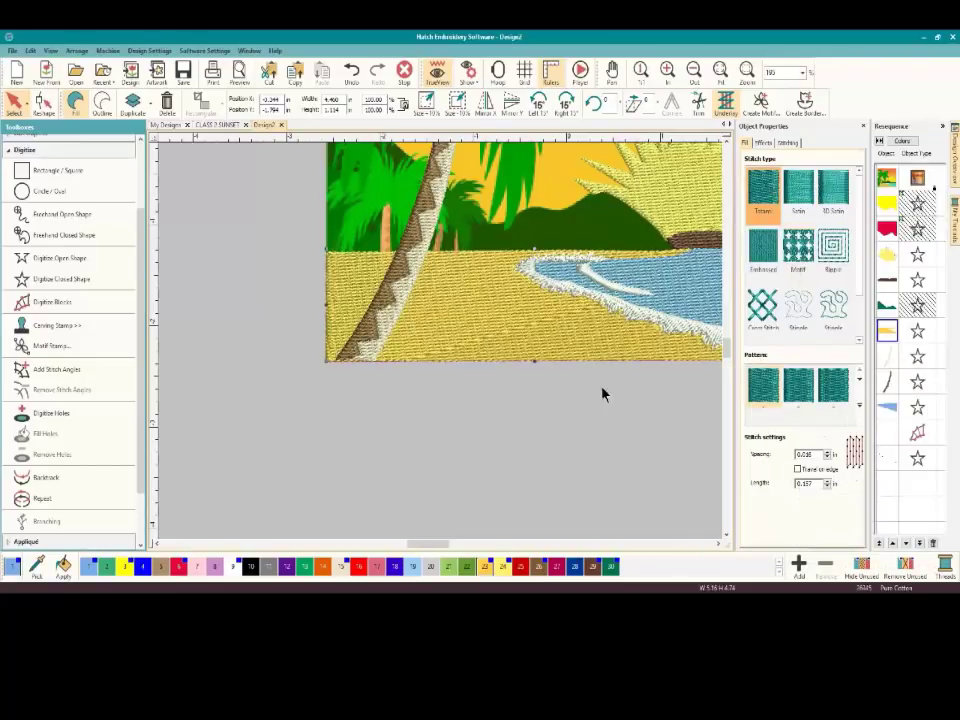
{"action": "left_click", "coordinate": [570, 418]}
{"action": "key", "text": "shift+z"}
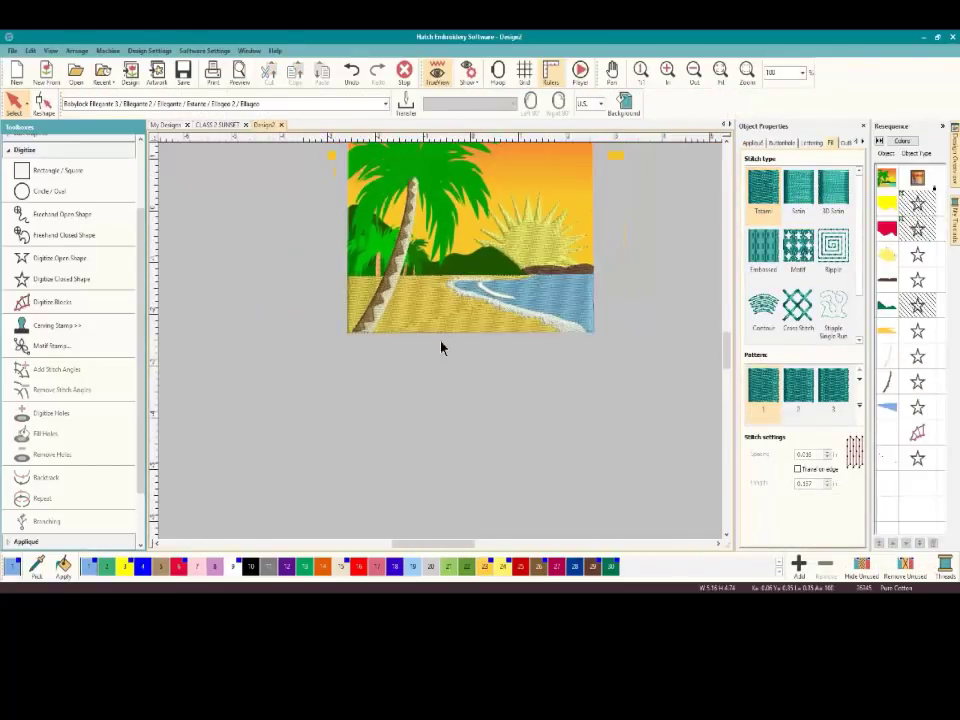
{"action": "left_click", "coordinate": [886, 205]}
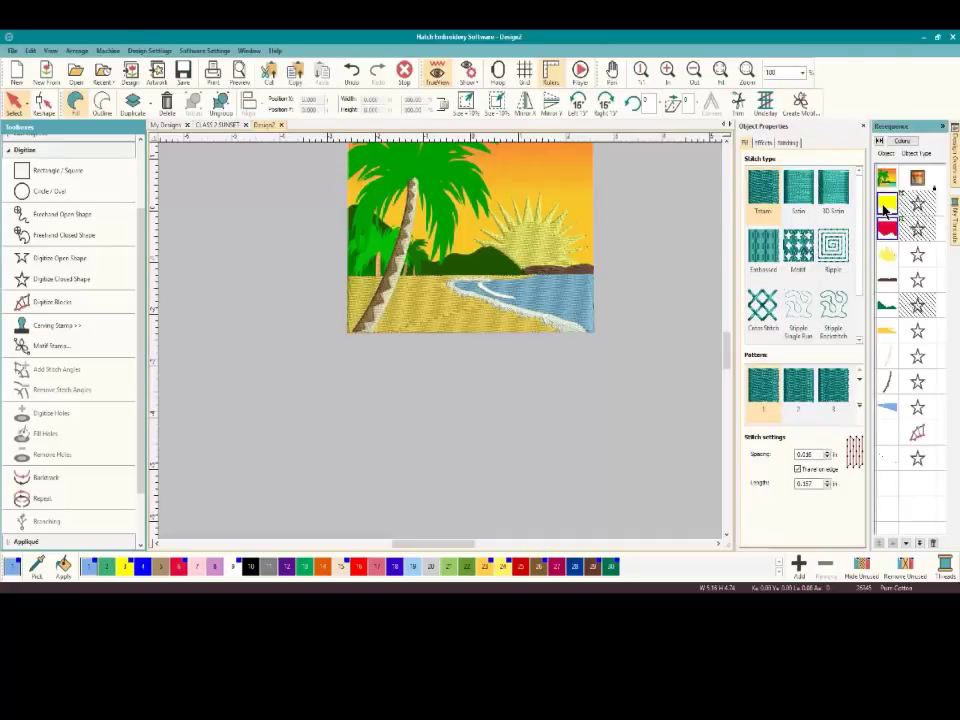
{"action": "right_click", "coordinate": [886, 208]}
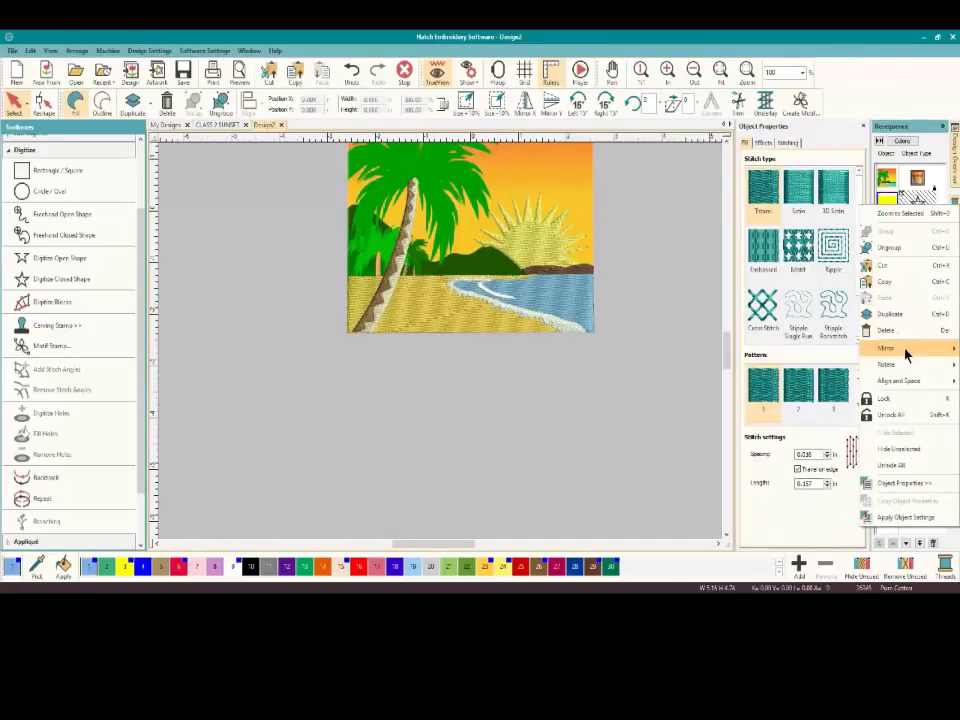
{"action": "mouse_move", "coordinate": [905, 352]}
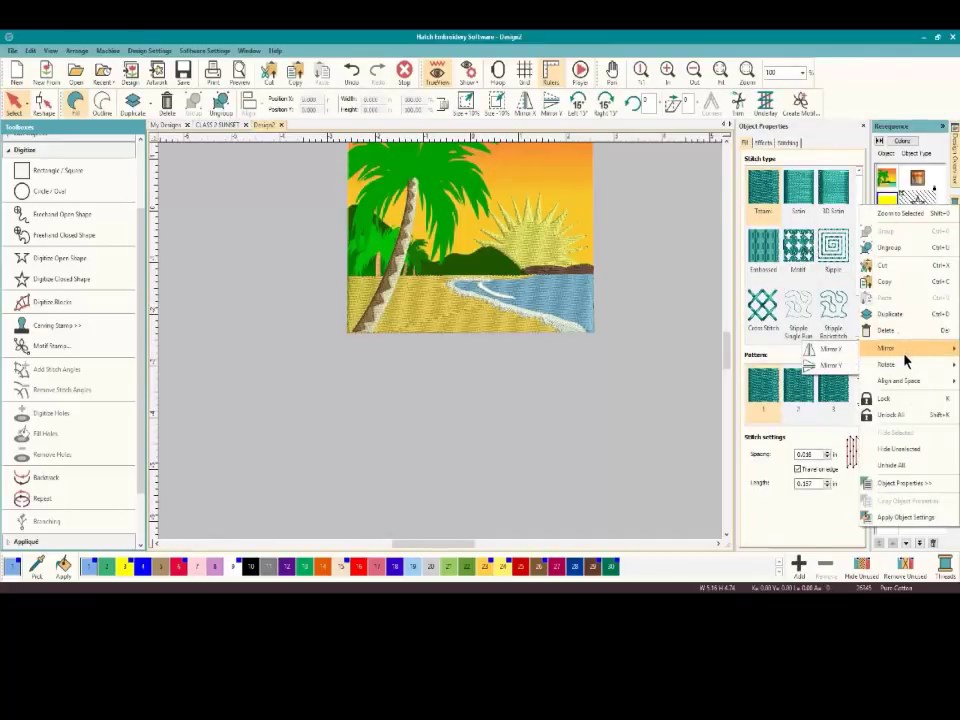
{"action": "left_click", "coordinate": [905, 458]}
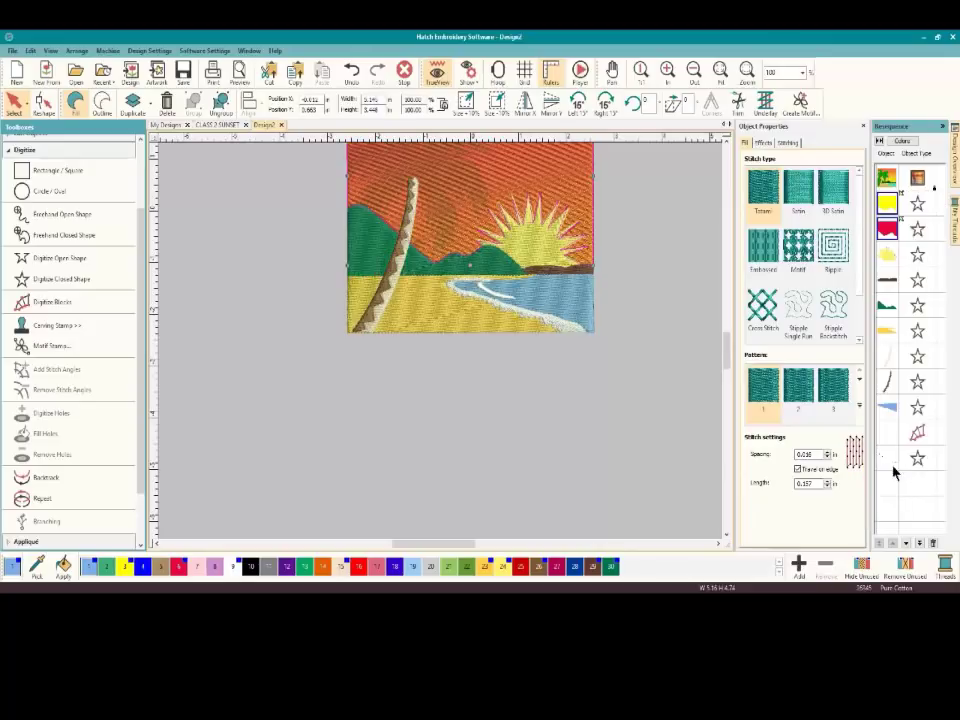
{"action": "left_click", "coordinate": [578, 437]}
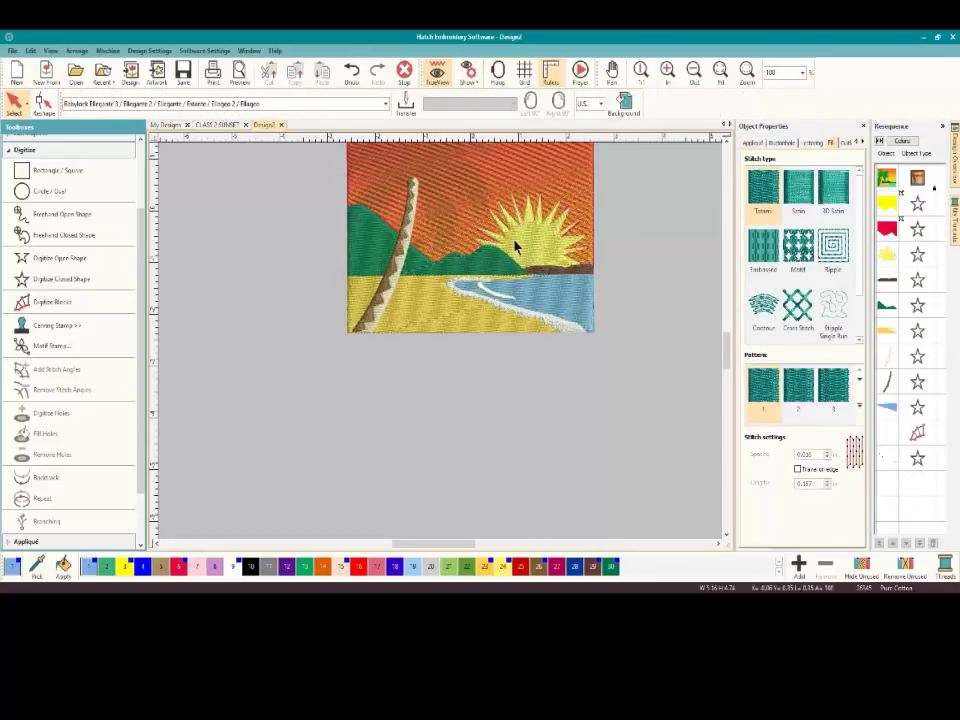
{"action": "scroll", "coordinate": [725, 140], "scroll_direction": "up", "scroll_amount": 3}
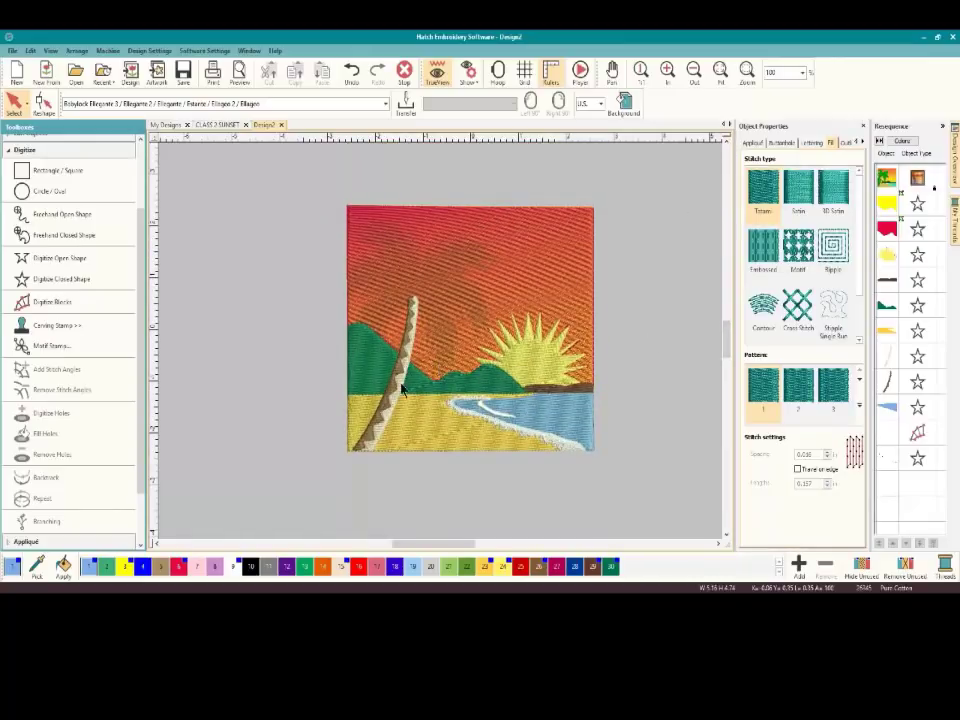
{"action": "left_click", "coordinate": [886, 204]}
{"action": "right_click", "coordinate": [884, 209]}
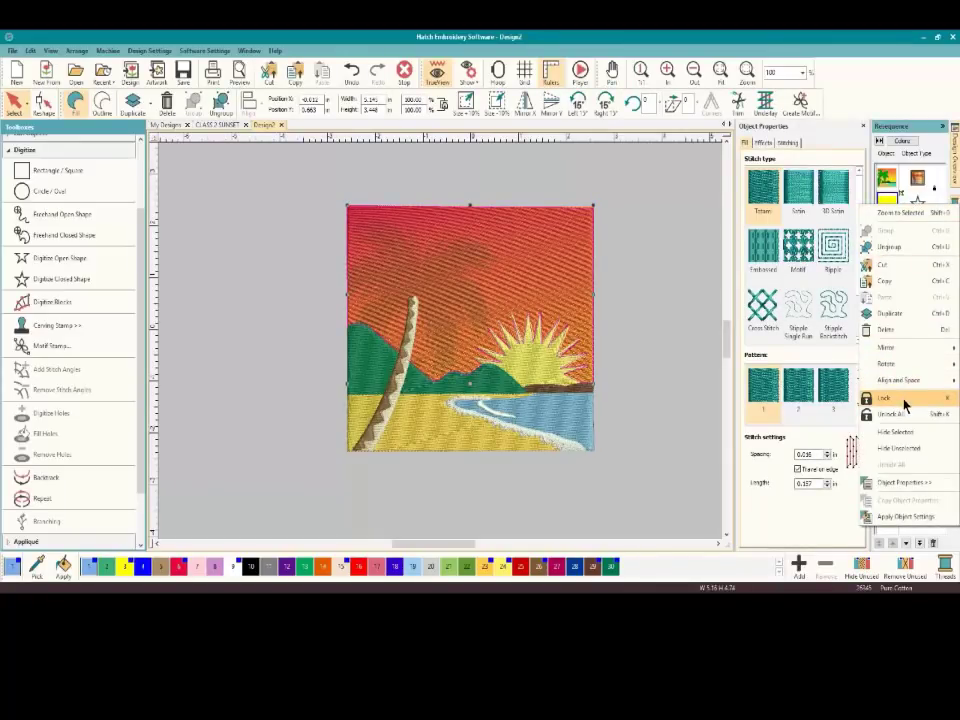
{"action": "left_click", "coordinate": [897, 434]}
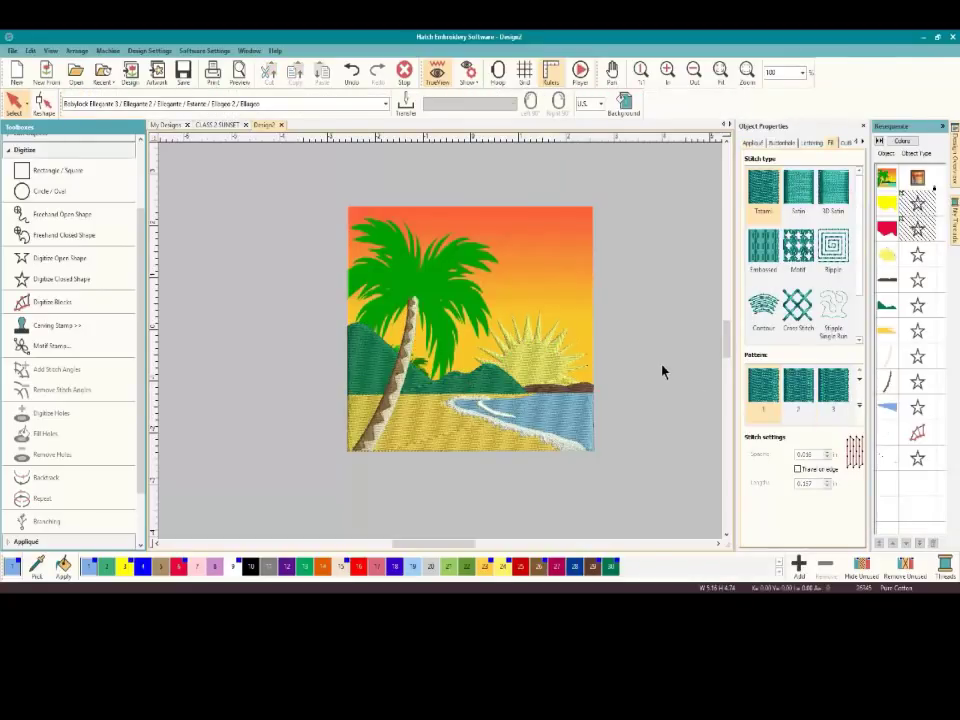
Zoom in on the palm and hide the teal mountain object using Hide Selected
{"action": "scroll", "coordinate": [442, 345], "scroll_direction": "up", "scroll_amount": 2}
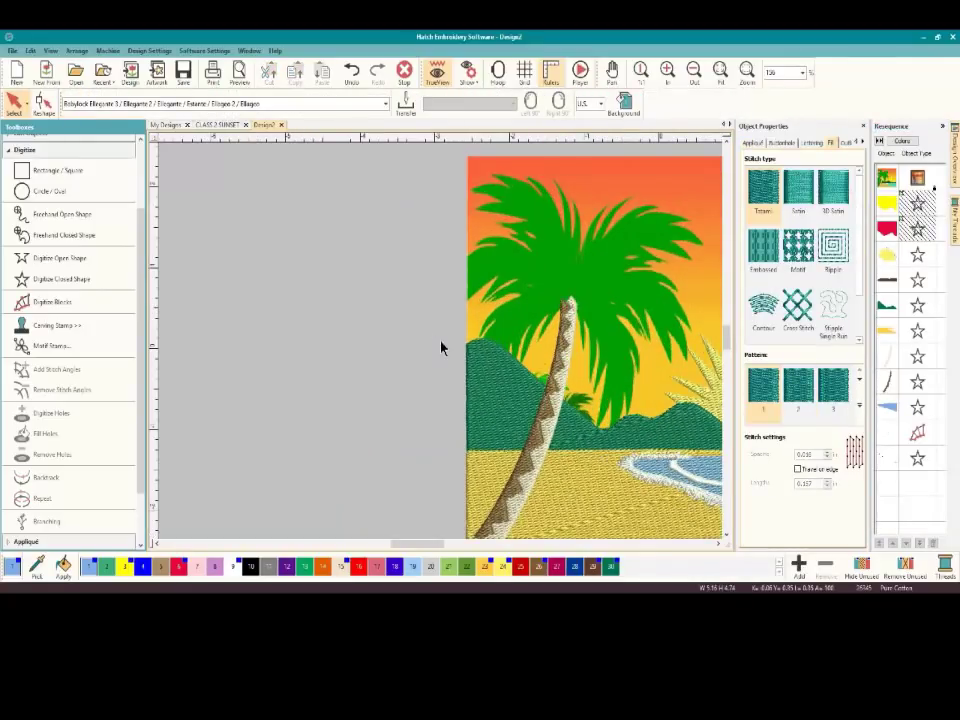
{"action": "scroll", "coordinate": [442, 347], "scroll_direction": "up", "scroll_amount": 1}
{"action": "left_click", "coordinate": [718, 544]}
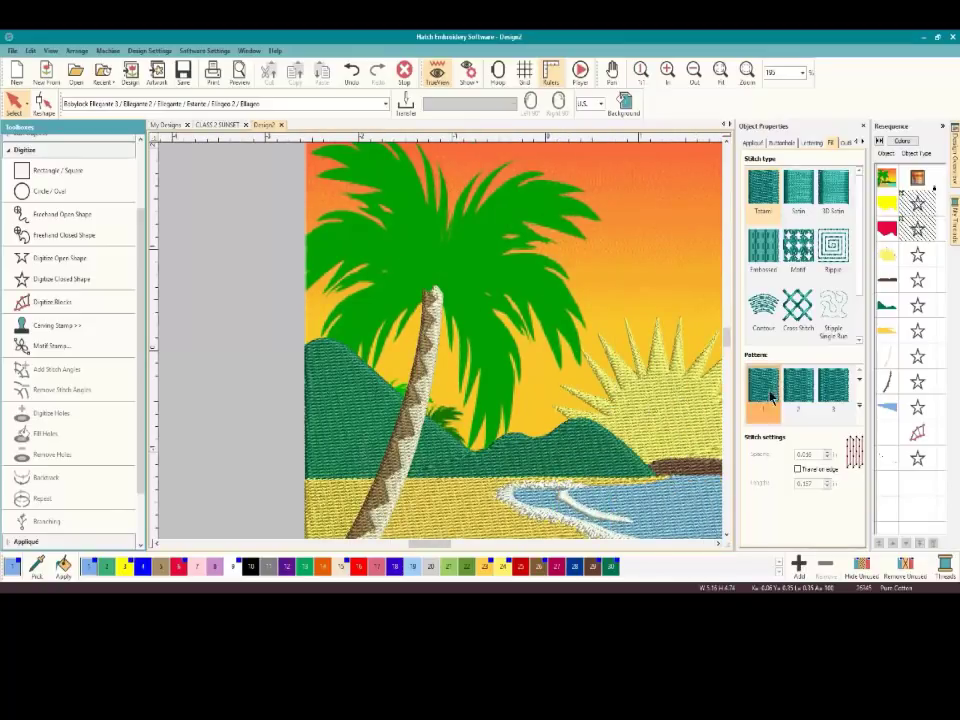
{"action": "left_click", "coordinate": [886, 318]}
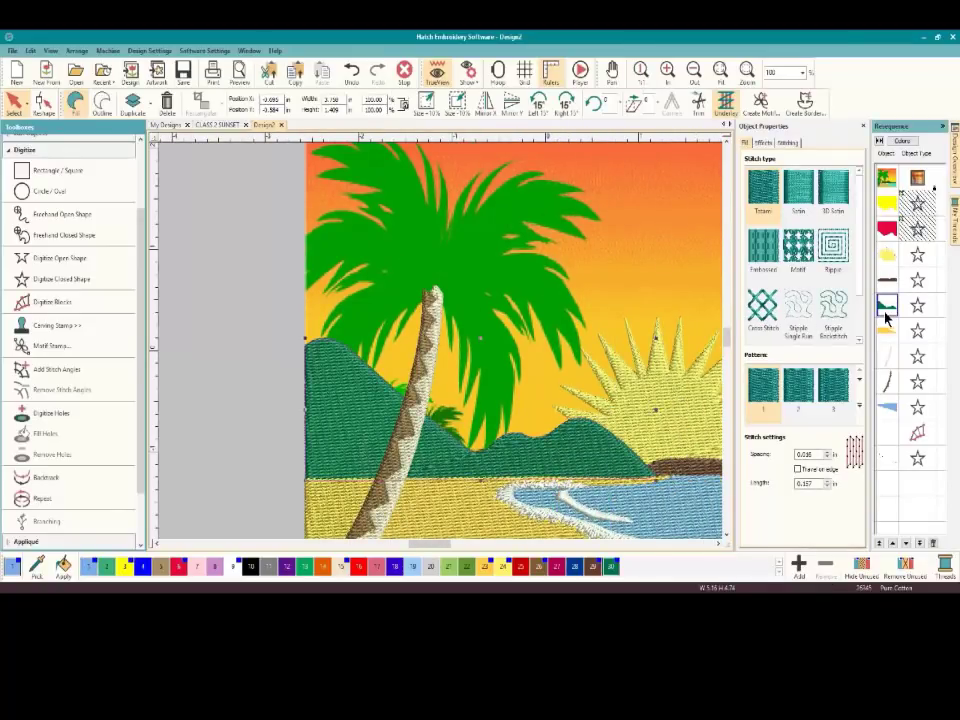
{"action": "right_click", "coordinate": [884, 322]}
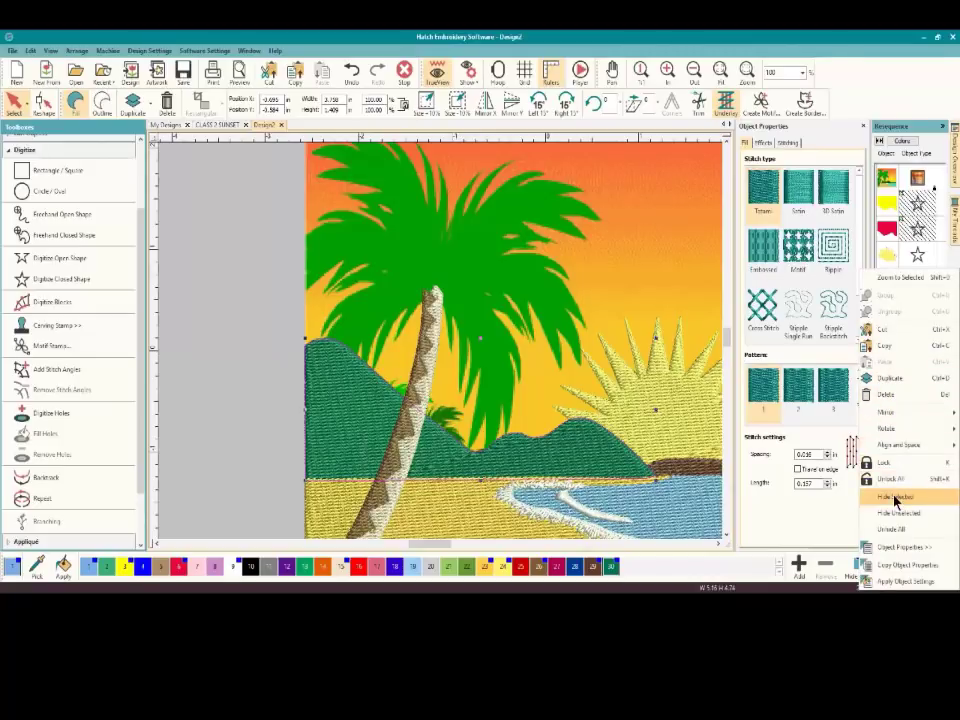
{"action": "left_click", "coordinate": [895, 498]}
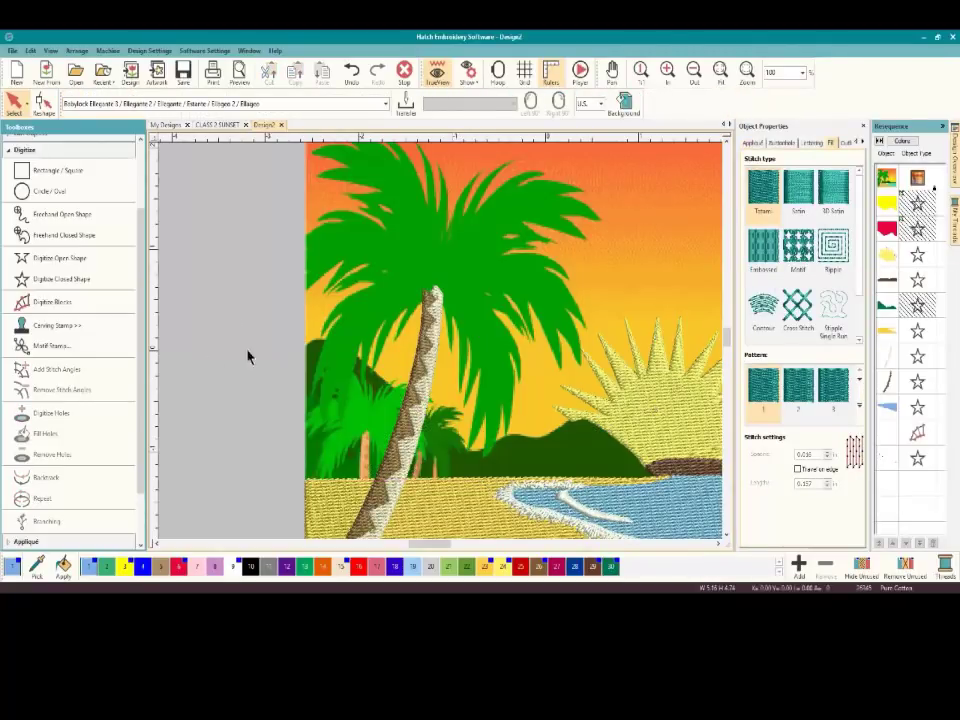
Return to flat artwork and start a Closed Shape outlining the palm's upper fronds
{"action": "left_click", "coordinate": [440, 84]}
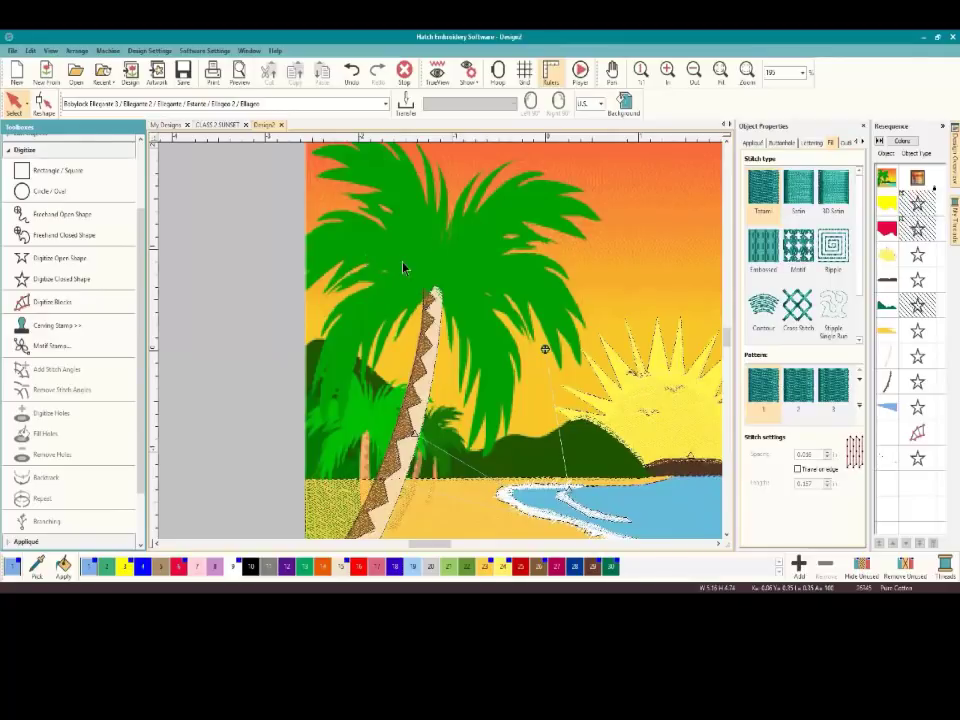
{"action": "left_click", "coordinate": [70, 282]}
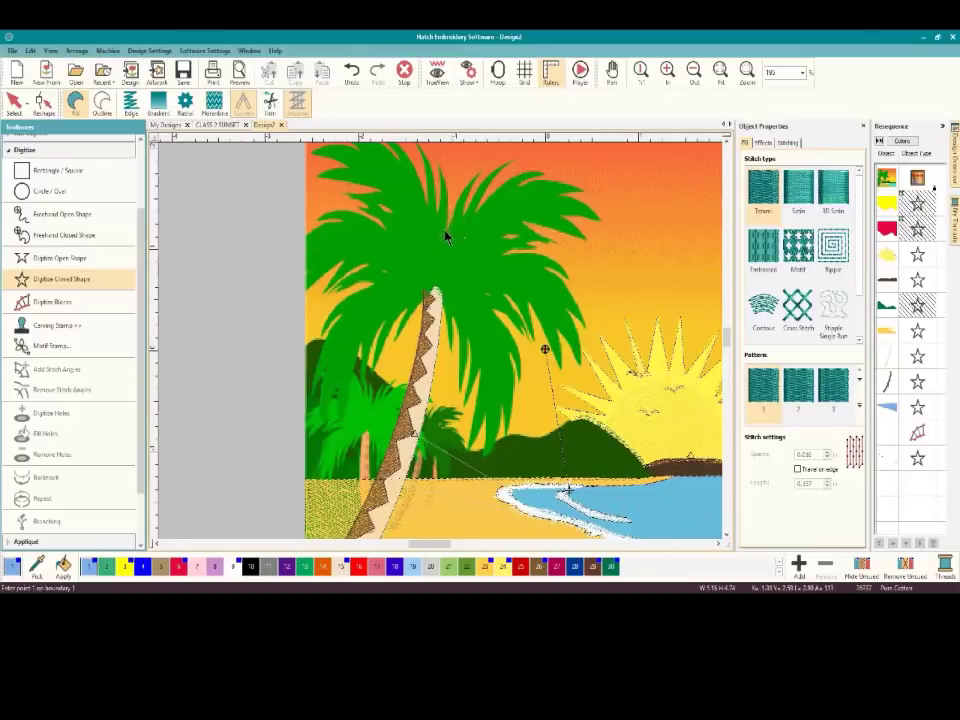
{"action": "left_click", "coordinate": [480, 171]}
{"action": "left_click", "coordinate": [464, 193]}
{"action": "left_click", "coordinate": [465, 193]}
{"action": "left_click", "coordinate": [467, 210]}
{"action": "left_click", "coordinate": [499, 176]}
{"action": "left_click", "coordinate": [510, 165]}
{"action": "left_click", "coordinate": [491, 189]}
{"action": "left_click", "coordinate": [478, 215]}
{"action": "left_click", "coordinate": [510, 189]}
Continue the canopy outline around the right frond's tip and back along its lower edge
{"action": "left_click", "coordinate": [521, 191]}
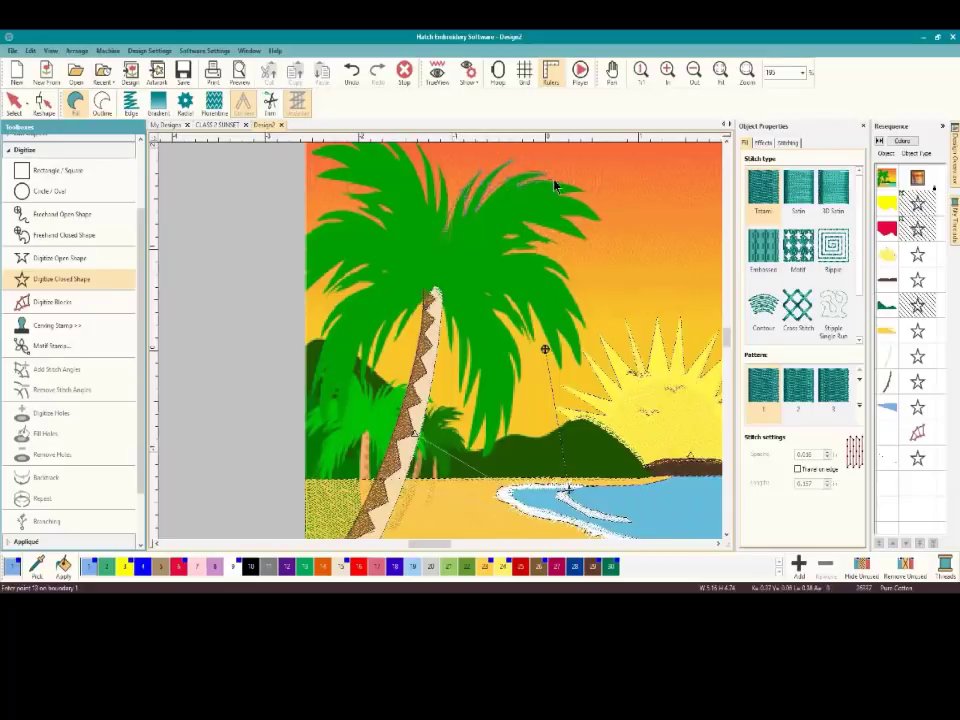
{"action": "left_click", "coordinate": [572, 193]}
{"action": "left_click", "coordinate": [585, 199]}
{"action": "left_click", "coordinate": [560, 200]}
{"action": "left_click", "coordinate": [591, 214]}
{"action": "left_click", "coordinate": [602, 230]}
{"action": "left_click", "coordinate": [575, 233]}
{"action": "left_click", "coordinate": [585, 245]}
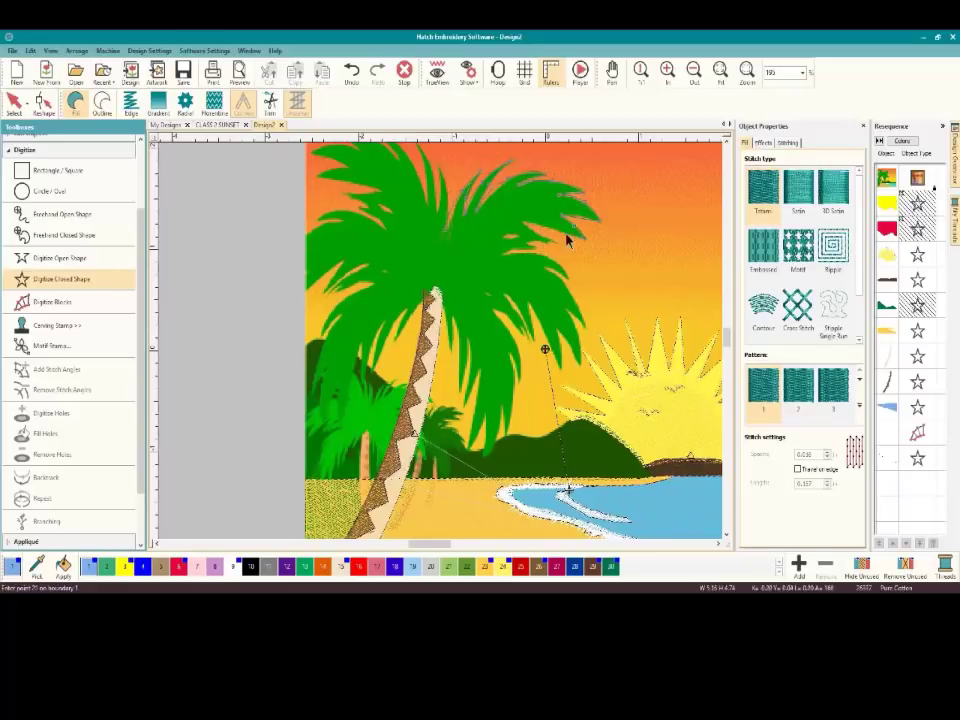
Trace the notch and the next frond's edges, removing the last misplaced point
{"action": "left_click", "coordinate": [523, 226]}
{"action": "left_click", "coordinate": [549, 245]}
{"action": "left_click", "coordinate": [557, 251]}
{"action": "left_click", "coordinate": [529, 249]}
{"action": "left_click", "coordinate": [540, 258]}
{"action": "left_click", "coordinate": [509, 259]}
{"action": "left_click", "coordinate": [531, 257]}
{"action": "left_click", "coordinate": [561, 272]}
{"action": "left_click", "coordinate": [569, 285]}
{"action": "key", "text": "BackSpace"}
Extend the canopy outline down the right fronds, deleting two misplaced points
{"action": "left_click", "coordinate": [557, 273]}
{"action": "left_click", "coordinate": [561, 276]}
{"action": "left_click", "coordinate": [577, 300]}
{"action": "key", "text": "BackSpace"}
{"action": "key", "text": "BackSpace"}
{"action": "left_click", "coordinate": [566, 291]}
{"action": "left_click", "coordinate": [570, 297]}
{"action": "left_click", "coordinate": [575, 303]}
{"action": "left_click", "coordinate": [572, 316]}
{"action": "left_click", "coordinate": [574, 339]}
{"action": "left_click", "coordinate": [579, 354]}
{"action": "left_click", "coordinate": [580, 370]}
{"action": "left_click", "coordinate": [567, 345]}
{"action": "left_click", "coordinate": [559, 372]}
Outline the notch and the lowest right frond down to its tip and back up
{"action": "left_click", "coordinate": [529, 306]}
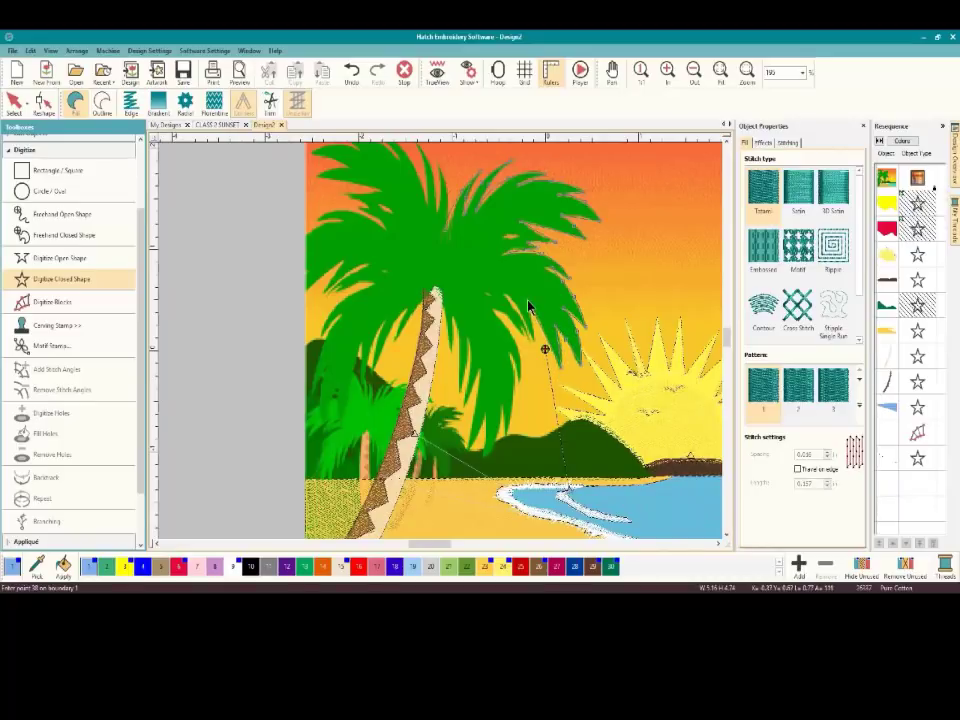
{"action": "left_click", "coordinate": [506, 294]}
{"action": "left_click", "coordinate": [491, 313]}
{"action": "left_click", "coordinate": [512, 342]}
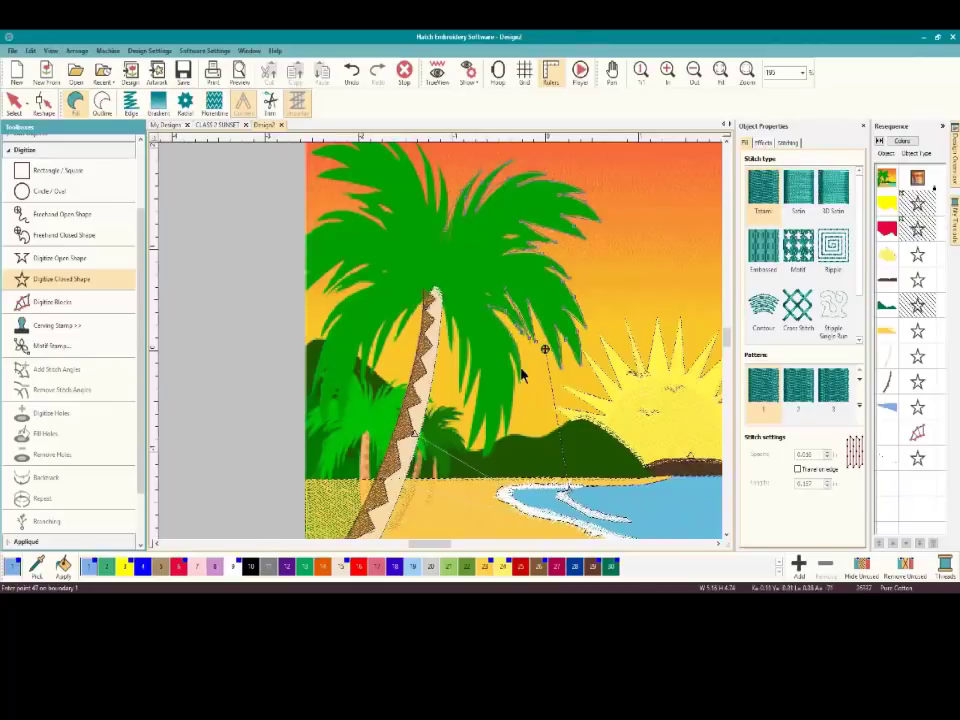
{"action": "left_click", "coordinate": [512, 360]}
{"action": "left_click", "coordinate": [508, 446]}
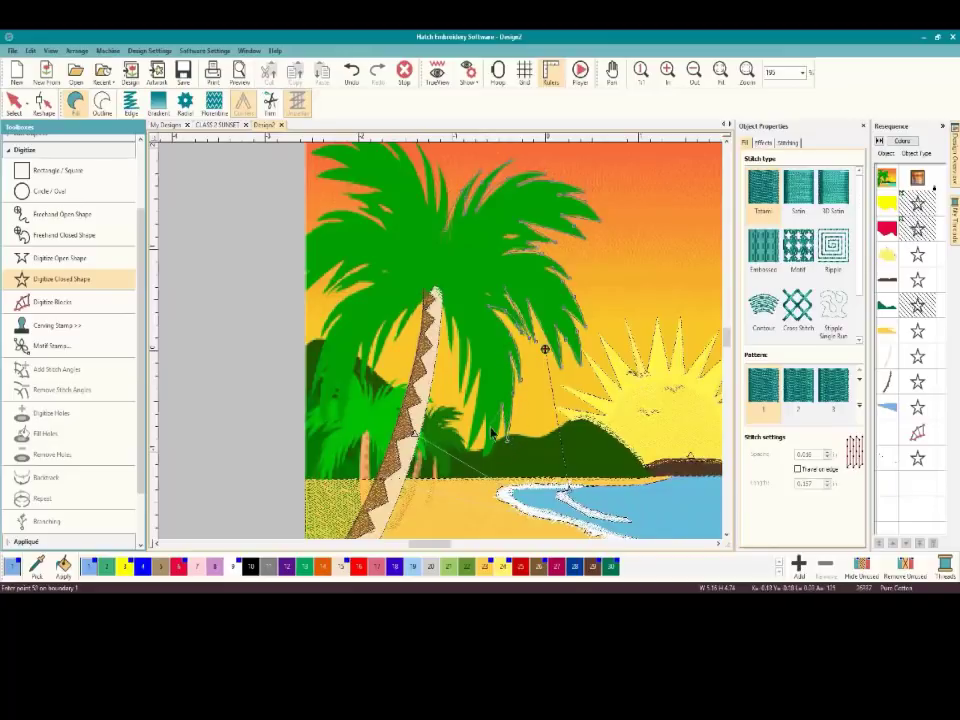
{"action": "left_click", "coordinate": [488, 462]}
{"action": "left_click", "coordinate": [484, 453]}
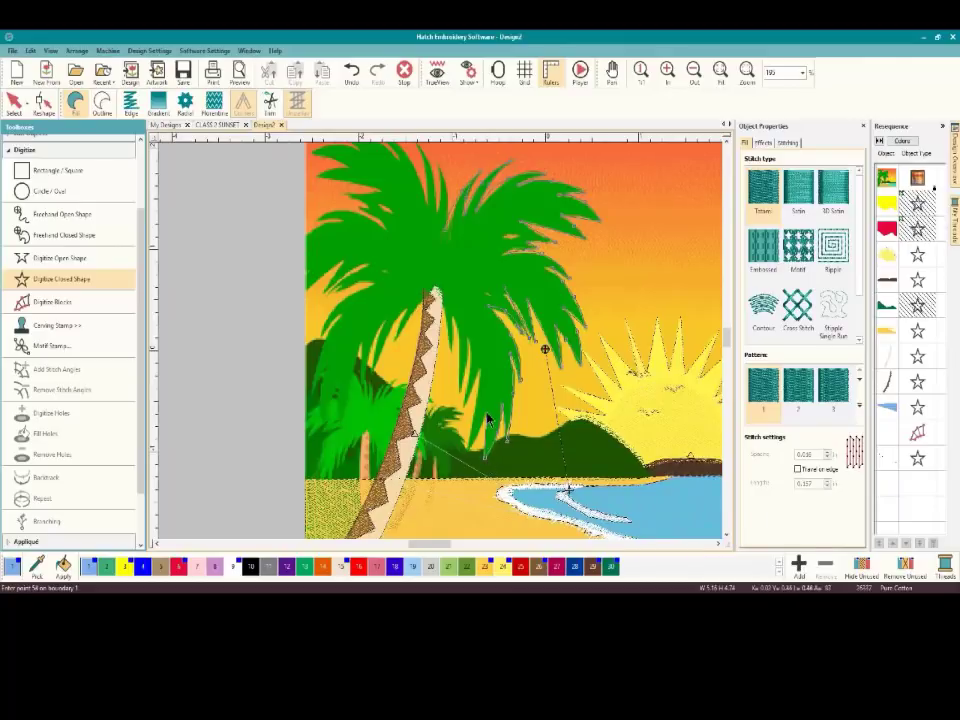
{"action": "left_click", "coordinate": [478, 444]}
{"action": "left_click", "coordinate": [481, 400]}
{"action": "left_click", "coordinate": [474, 348]}
Trace the outline up the inner frond toward the top of the trunk
{"action": "left_click", "coordinate": [462, 403]}
{"action": "left_click", "coordinate": [460, 372]}
{"action": "left_click", "coordinate": [458, 345]}
{"action": "left_click", "coordinate": [452, 333]}
{"action": "left_click", "coordinate": [448, 322]}
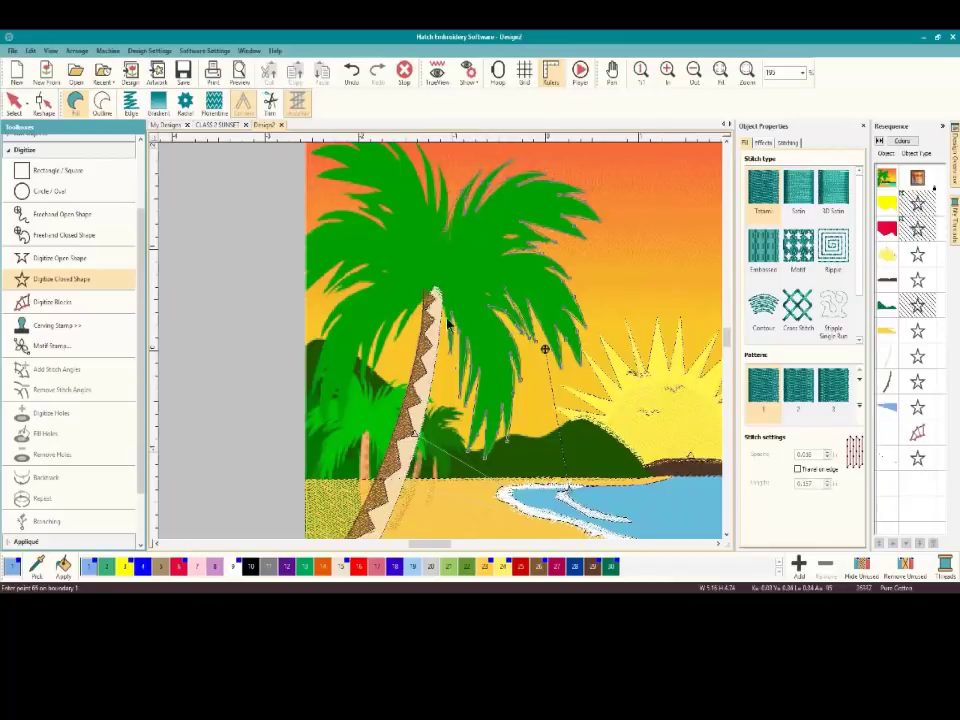
{"action": "left_click", "coordinate": [445, 313]}
{"action": "left_click", "coordinate": [425, 306]}
Trace the canopy outline from the trunk top down past the lower left frond tips
{"action": "left_click", "coordinate": [407, 320]}
{"action": "key", "text": "BackSpace"}
{"action": "left_click", "coordinate": [408, 316]}
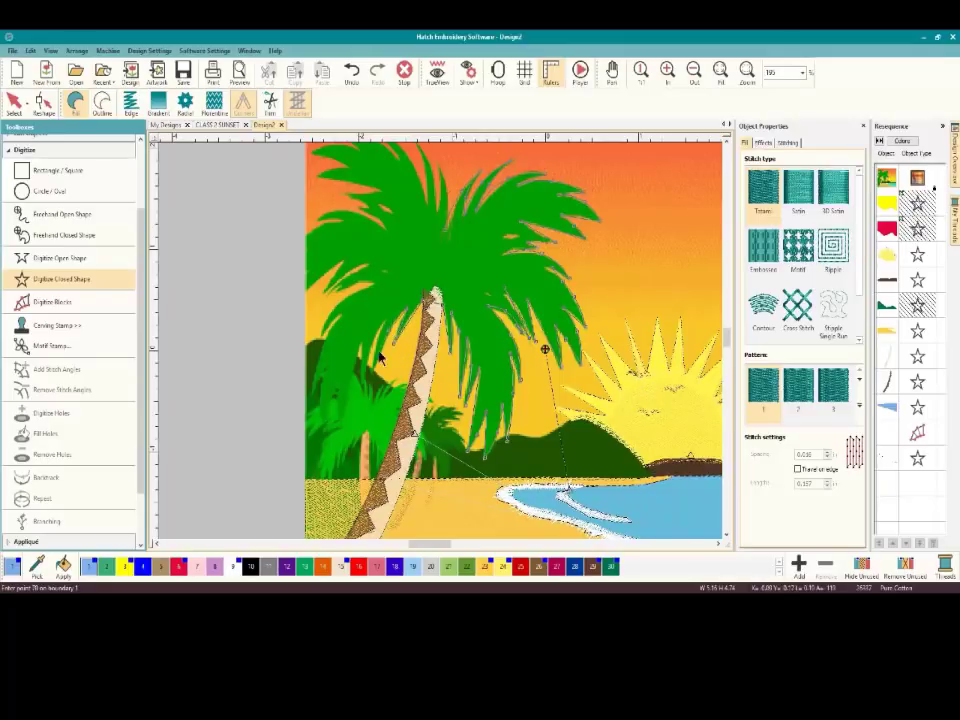
{"action": "left_click", "coordinate": [384, 333]}
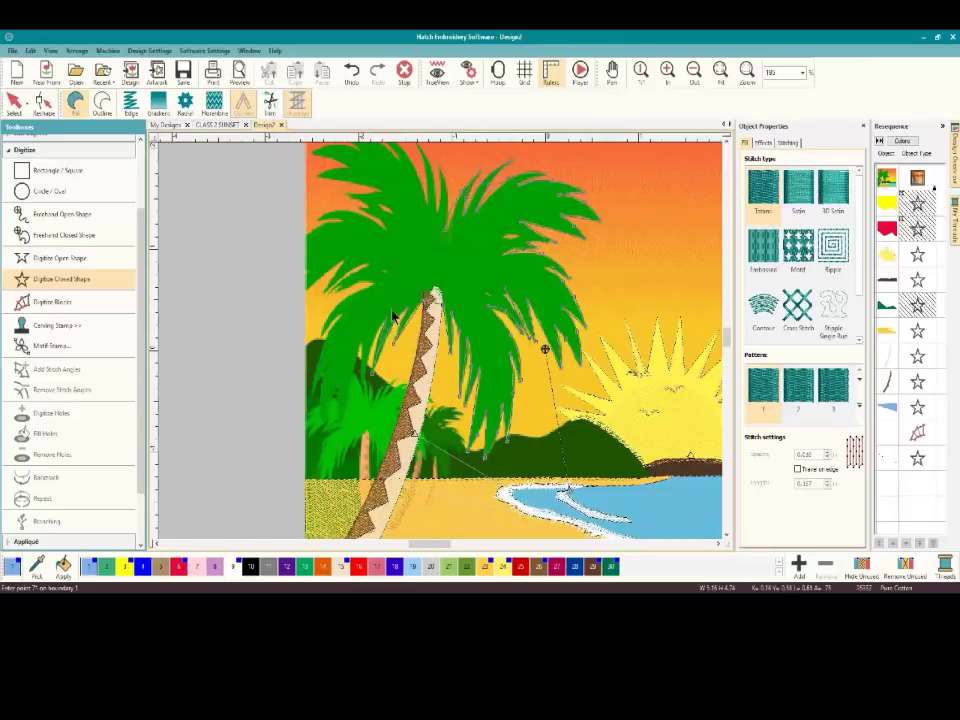
{"action": "left_click", "coordinate": [370, 360]}
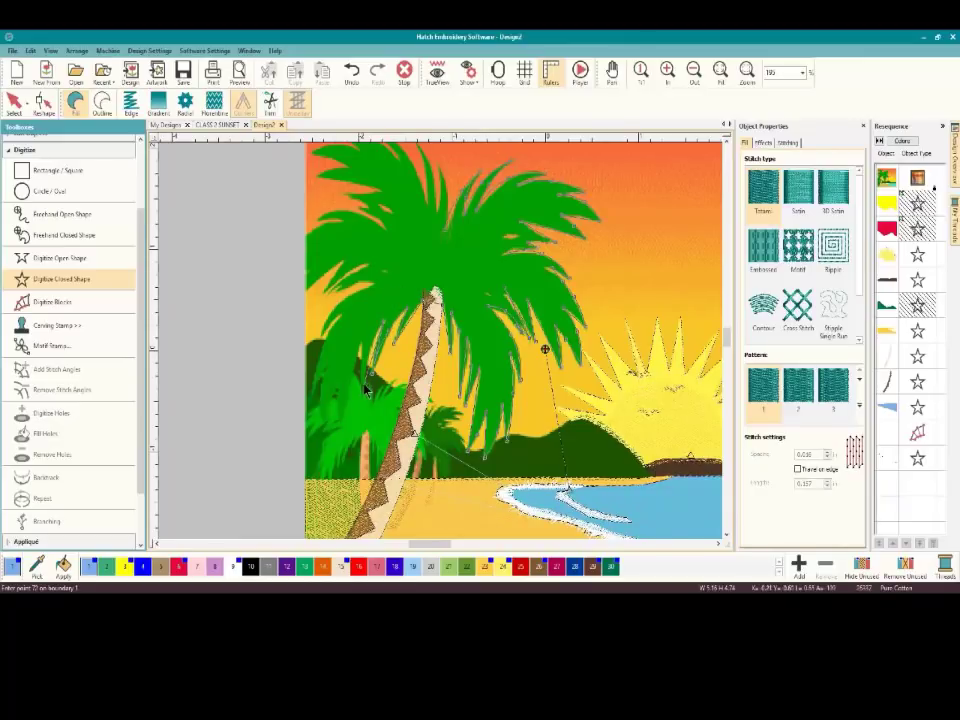
{"action": "left_click", "coordinate": [368, 388]}
{"action": "left_click", "coordinate": [363, 346]}
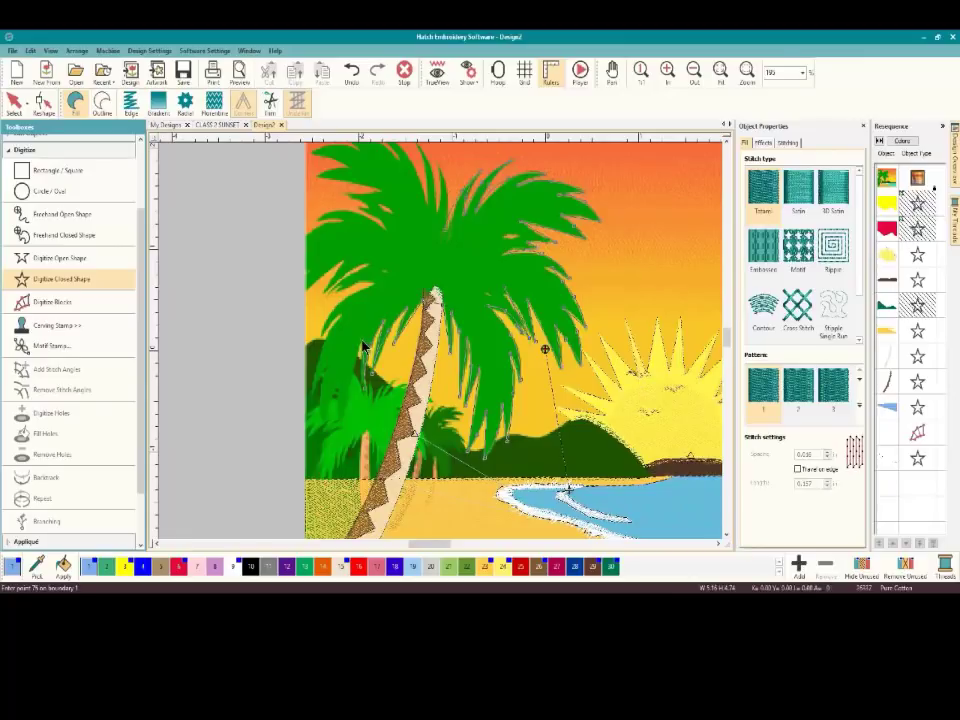
{"action": "left_click", "coordinate": [351, 391]}
{"action": "left_click", "coordinate": [338, 390]}
{"action": "left_click", "coordinate": [328, 427]}
Continue the outline up the left foliage edge to the design's left border
{"action": "left_click", "coordinate": [330, 392]}
{"action": "left_click", "coordinate": [319, 358]}
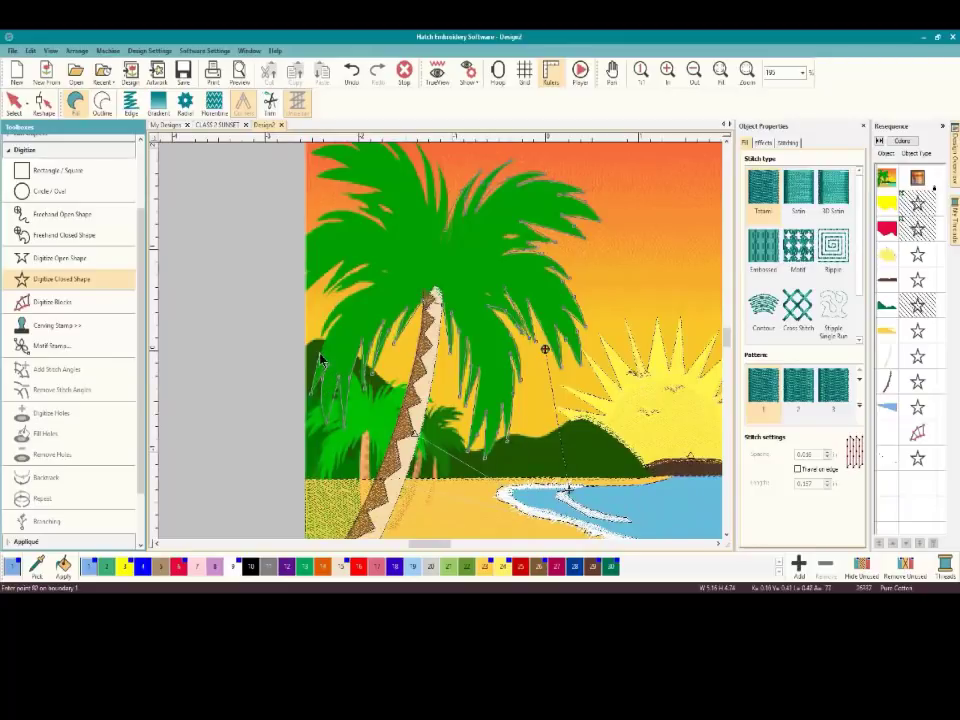
{"action": "left_click", "coordinate": [321, 342]}
{"action": "left_click", "coordinate": [340, 307]}
{"action": "left_click", "coordinate": [341, 303]}
{"action": "left_click", "coordinate": [340, 297]}
{"action": "left_click", "coordinate": [343, 268]}
{"action": "left_click", "coordinate": [306, 295]}
{"action": "left_click", "coordinate": [305, 238]}
{"action": "left_click", "coordinate": [315, 221]}
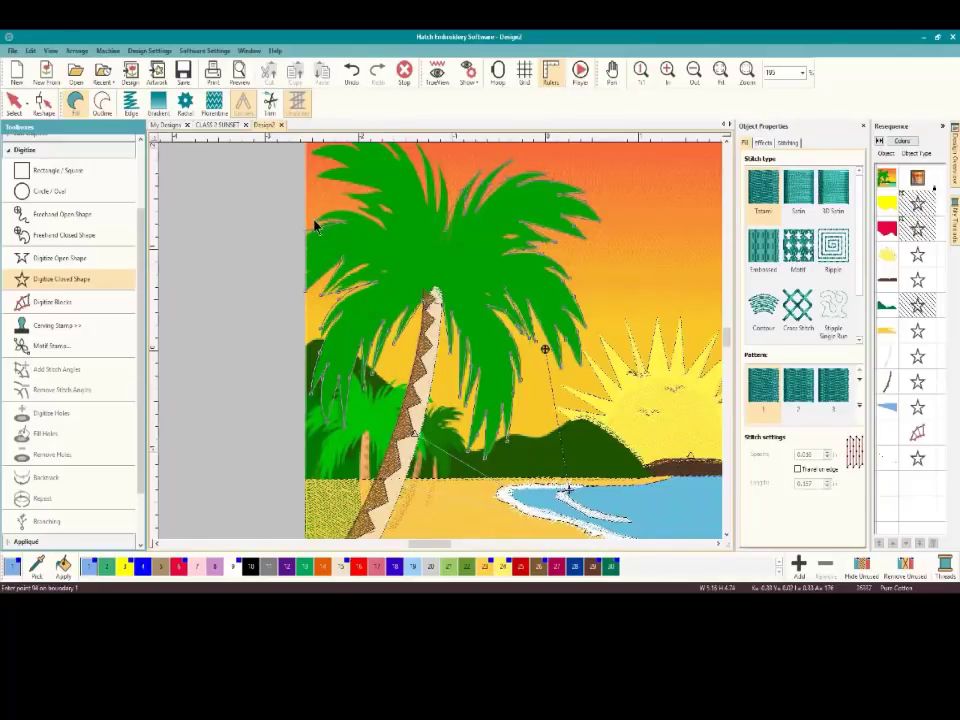
{"action": "left_click", "coordinate": [333, 222]}
Outline the top-left and upper fronds, removing the last misplaced point
{"action": "left_click", "coordinate": [302, 165]}
{"action": "left_click", "coordinate": [311, 161]}
{"action": "left_click", "coordinate": [350, 200]}
{"action": "left_click", "coordinate": [316, 224]}
{"action": "left_click", "coordinate": [341, 216]}
{"action": "left_click", "coordinate": [378, 224]}
{"action": "left_click", "coordinate": [388, 248]}
{"action": "left_click", "coordinate": [360, 210]}
{"action": "left_click", "coordinate": [340, 198]}
{"action": "left_click", "coordinate": [315, 185]}
{"action": "key", "text": "BackSpace"}
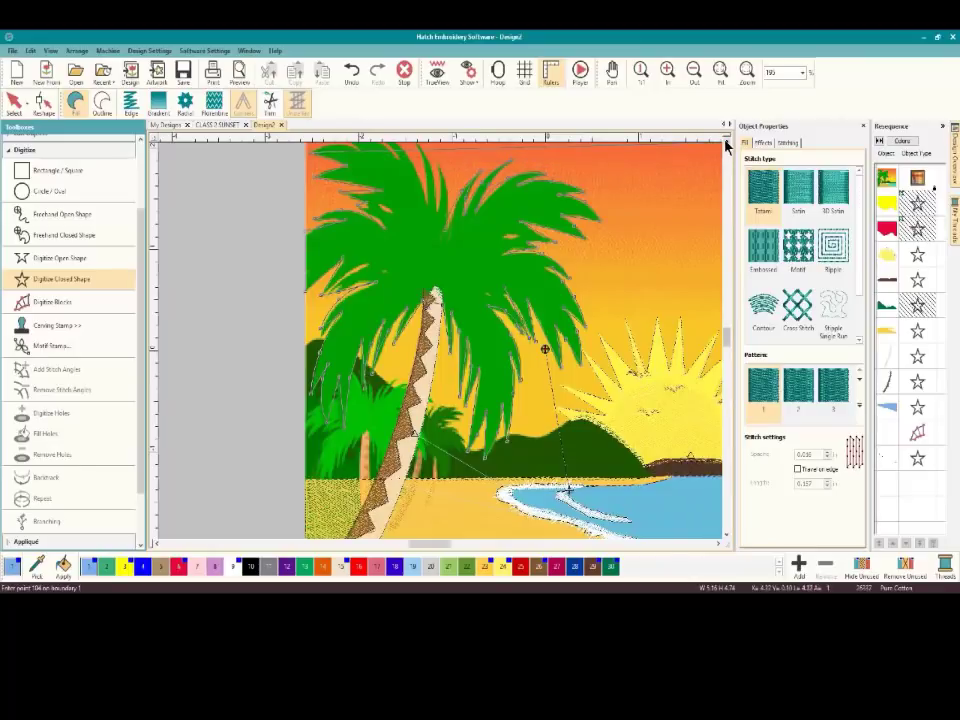
Add outline points along the top frond edge, re-placing a misplaced point
{"action": "scroll", "coordinate": [480, 210], "scroll_direction": "up", "scroll_amount": 1}
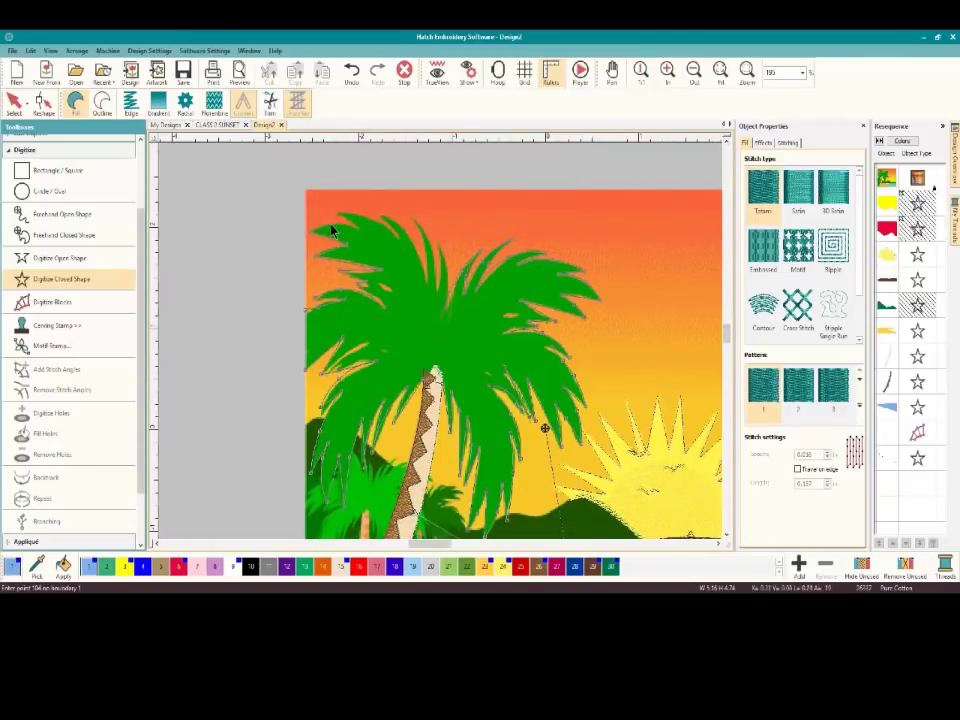
{"action": "left_click", "coordinate": [338, 219]}
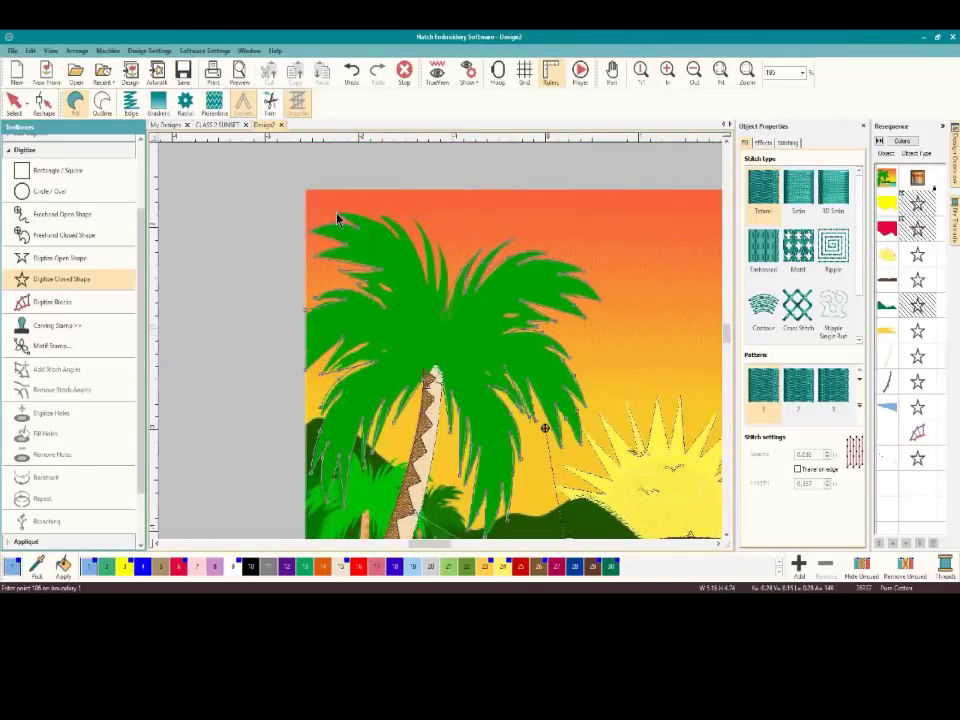
{"action": "left_click", "coordinate": [405, 233]}
{"action": "left_click", "coordinate": [413, 262]}
{"action": "left_click", "coordinate": [425, 290]}
{"action": "key", "text": "BackSpace"}
{"action": "key", "text": "BackSpace"}
{"action": "left_click", "coordinate": [425, 290]}
{"action": "left_click", "coordinate": [428, 263]}
Trace across the top fronds back toward the start and close the canopy shape
{"action": "left_click", "coordinate": [407, 219]}
{"action": "left_click", "coordinate": [439, 257]}
{"action": "left_click", "coordinate": [439, 251]}
{"action": "left_click", "coordinate": [443, 274]}
{"action": "left_click", "coordinate": [441, 302]}
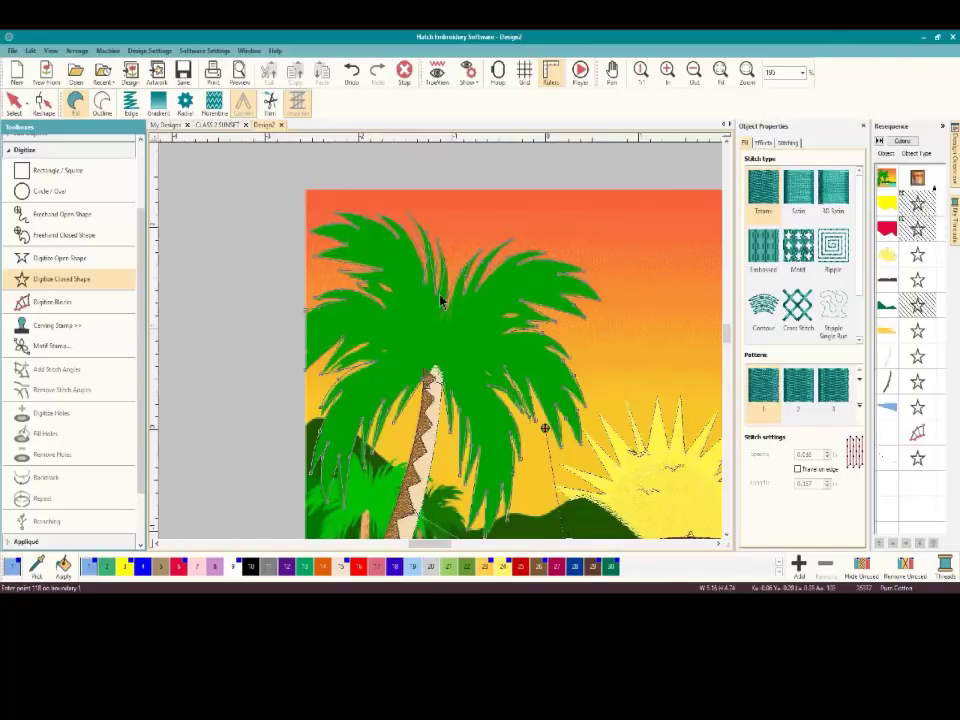
{"action": "key", "text": "Return"}
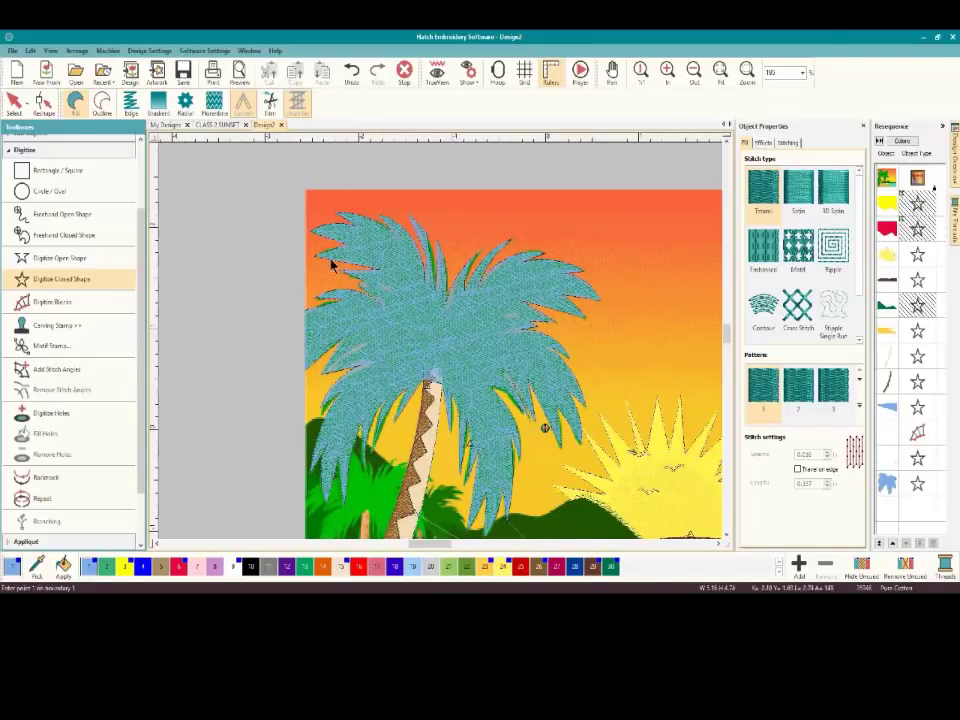
Give the new palm canopy a green thread from the colour palette, then deselect it
{"action": "left_click", "coordinate": [14, 102]}
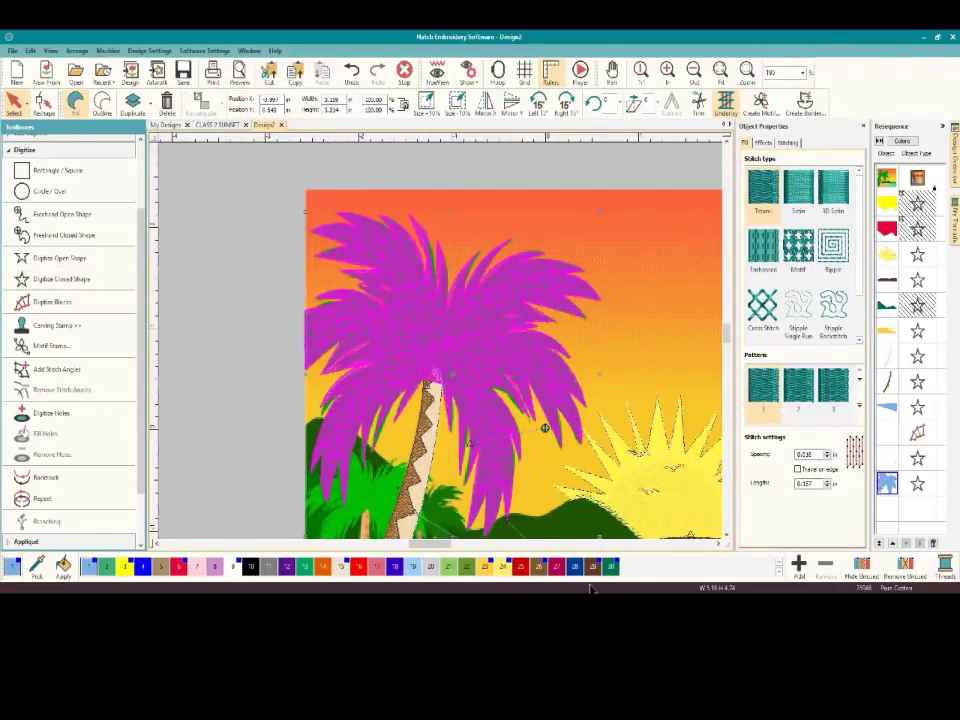
{"action": "left_click", "coordinate": [307, 570]}
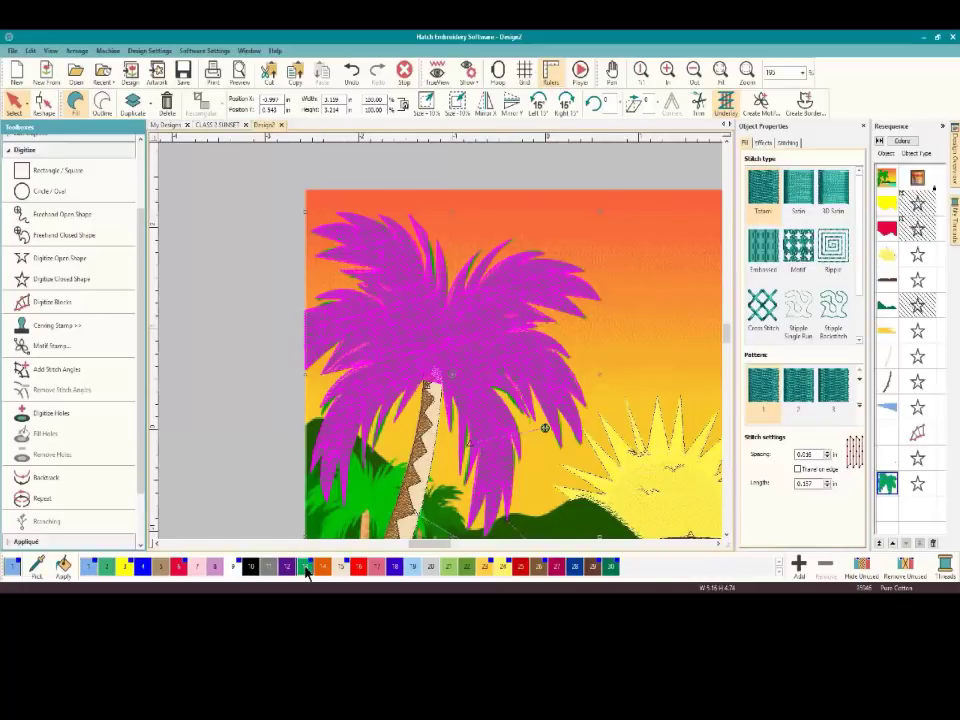
{"action": "left_click", "coordinate": [213, 241]}
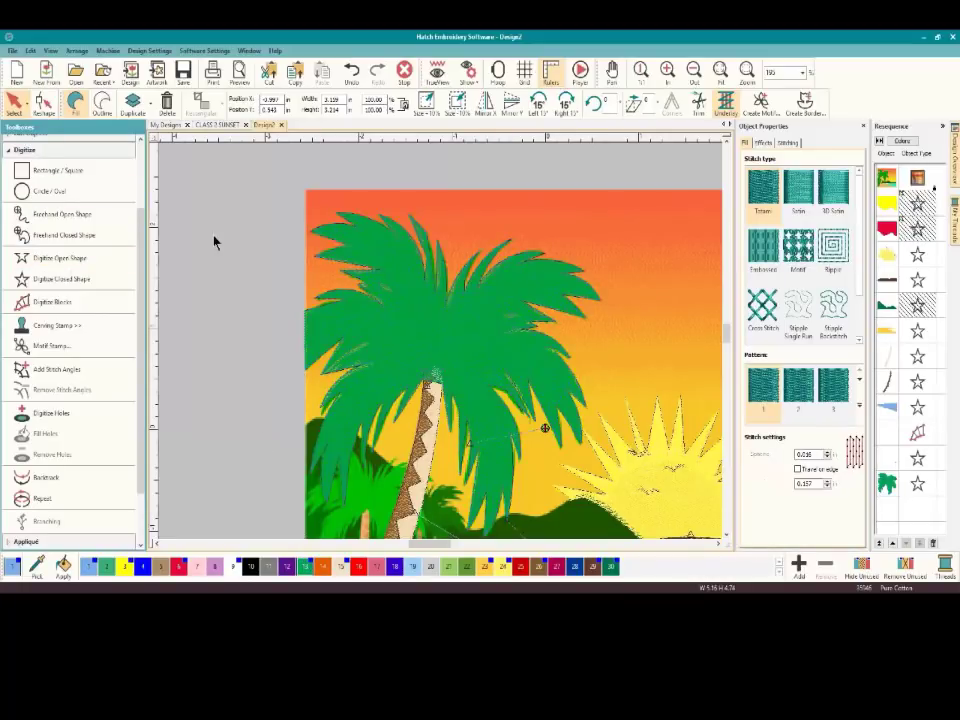
{"action": "scroll", "coordinate": [441, 347], "scroll_direction": "down", "scroll_amount": 1}
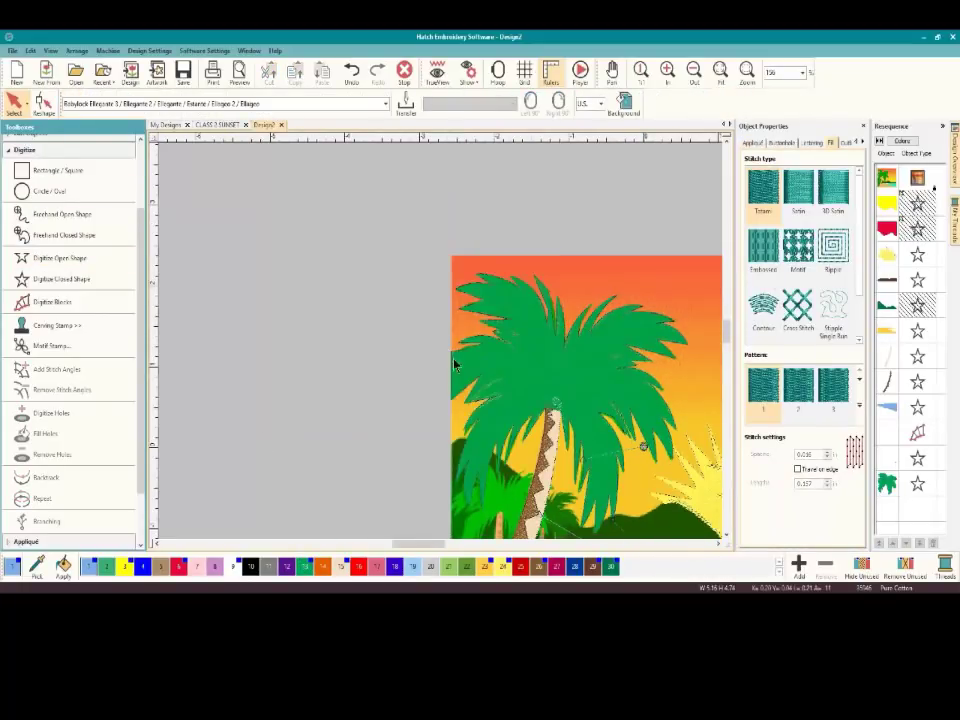
{"action": "left_click", "coordinate": [726, 537]}
{"action": "left_click", "coordinate": [724, 540]}
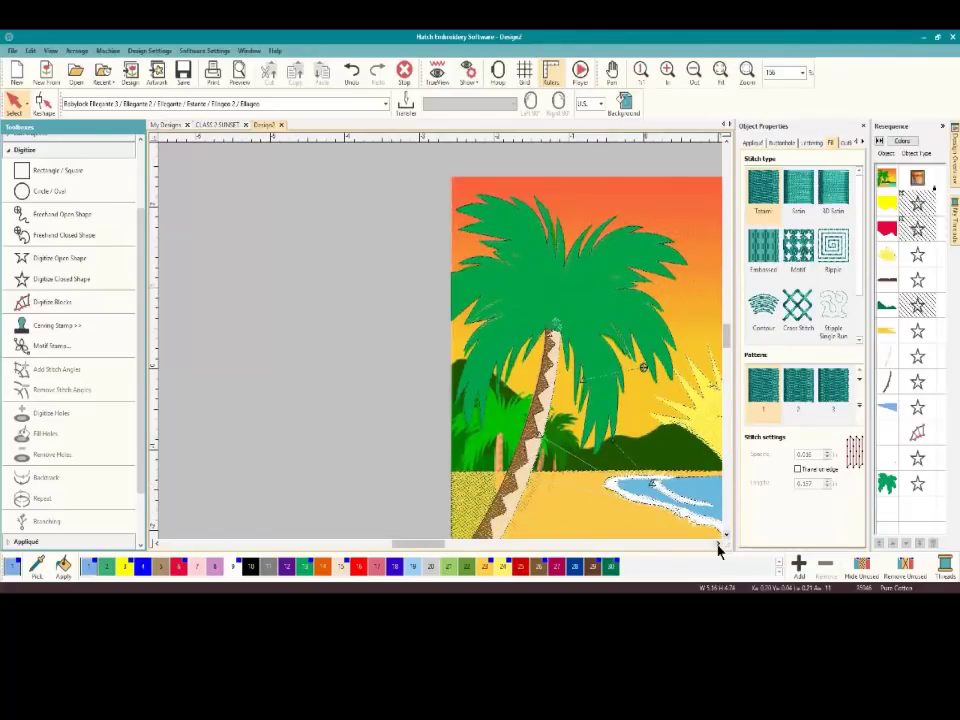
{"action": "left_click", "coordinate": [717, 543]}
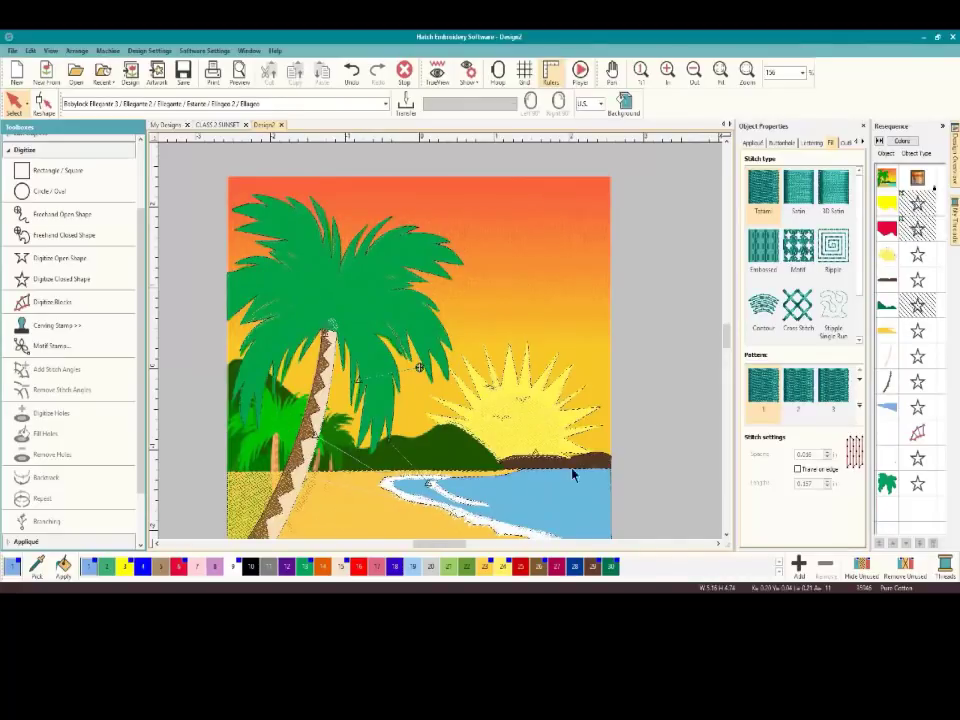
Unhide all objects from the Resequence list and turn on TrueView
{"action": "right_click", "coordinate": [886, 205]}
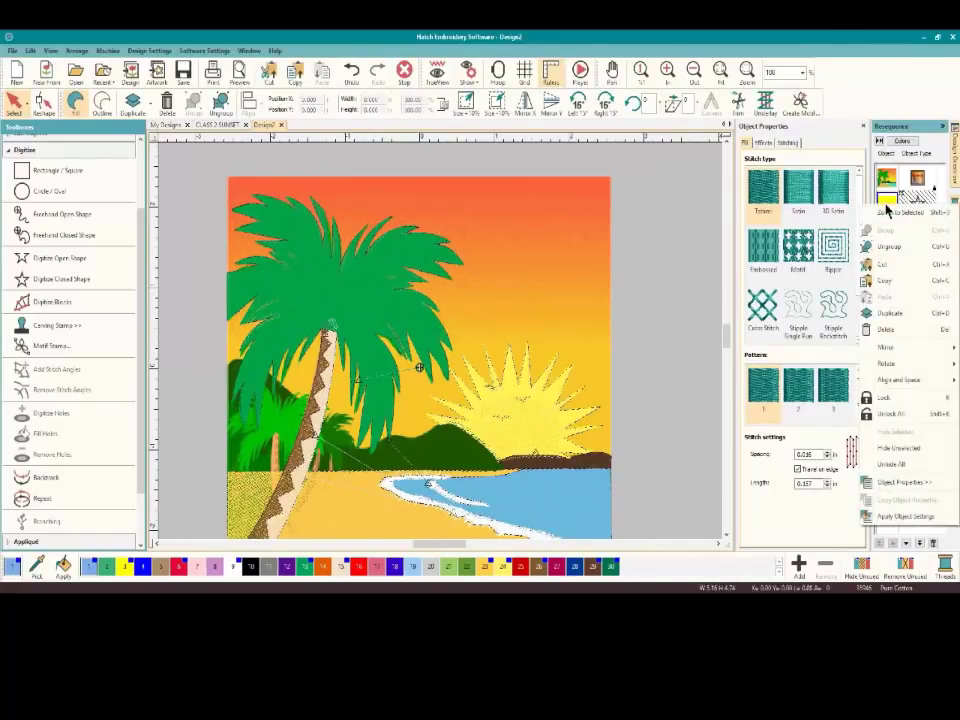
{"action": "left_click", "coordinate": [897, 465]}
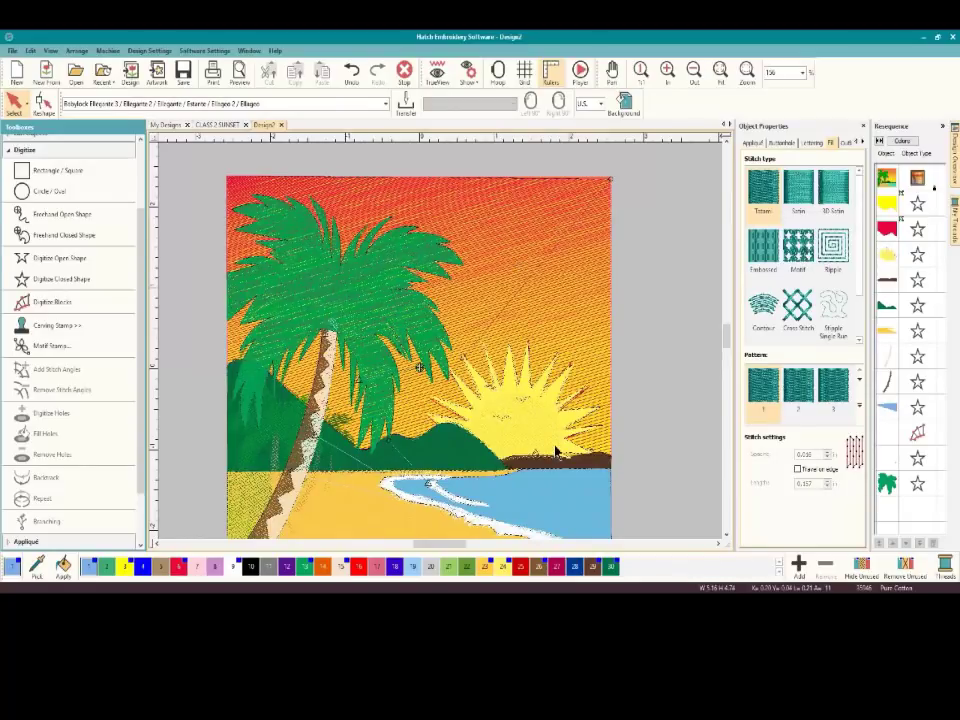
{"action": "scroll", "coordinate": [728, 341], "scroll_direction": "down", "scroll_amount": 1}
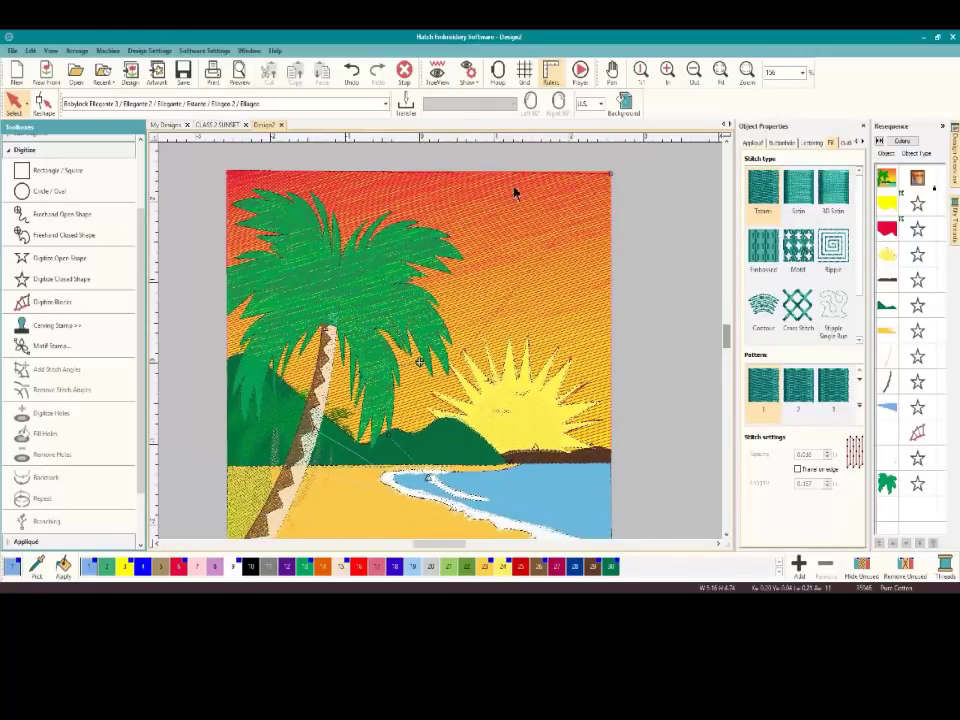
{"action": "left_click", "coordinate": [438, 73]}
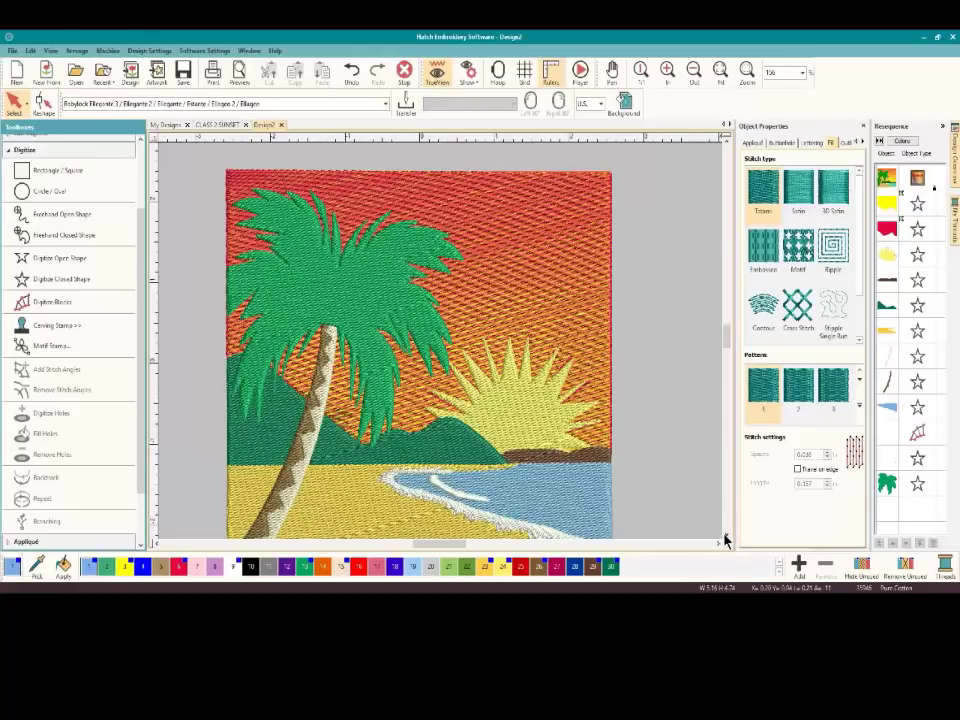
Select the white shoreline wave and show its stitch effects in Object Properties
{"action": "scroll", "coordinate": [727, 540], "scroll_direction": "down", "scroll_amount": 3}
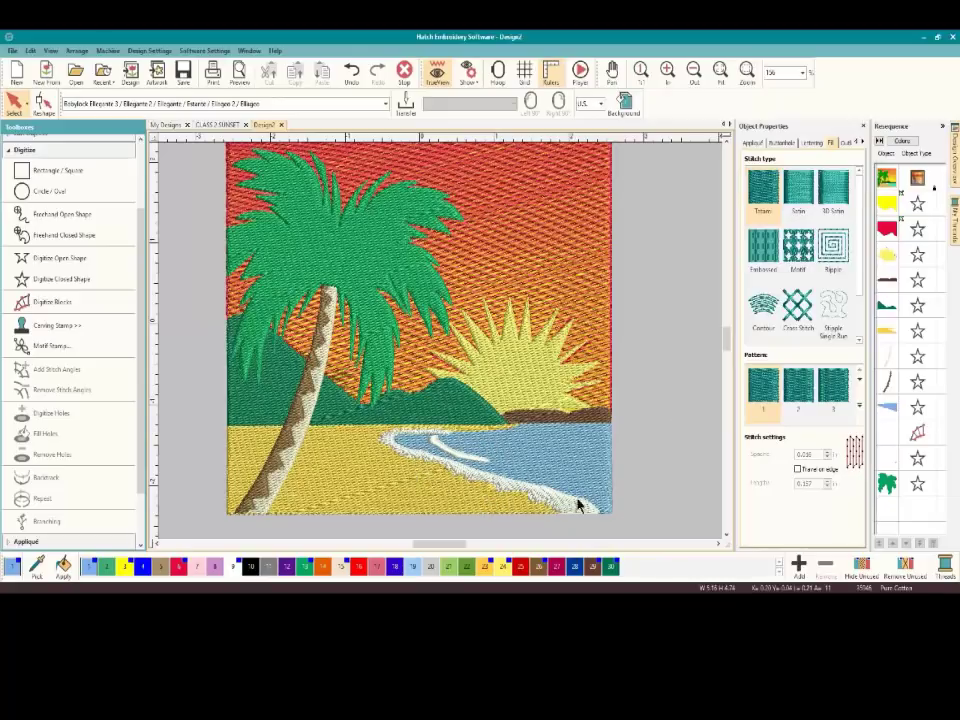
{"action": "left_click", "coordinate": [441, 452]}
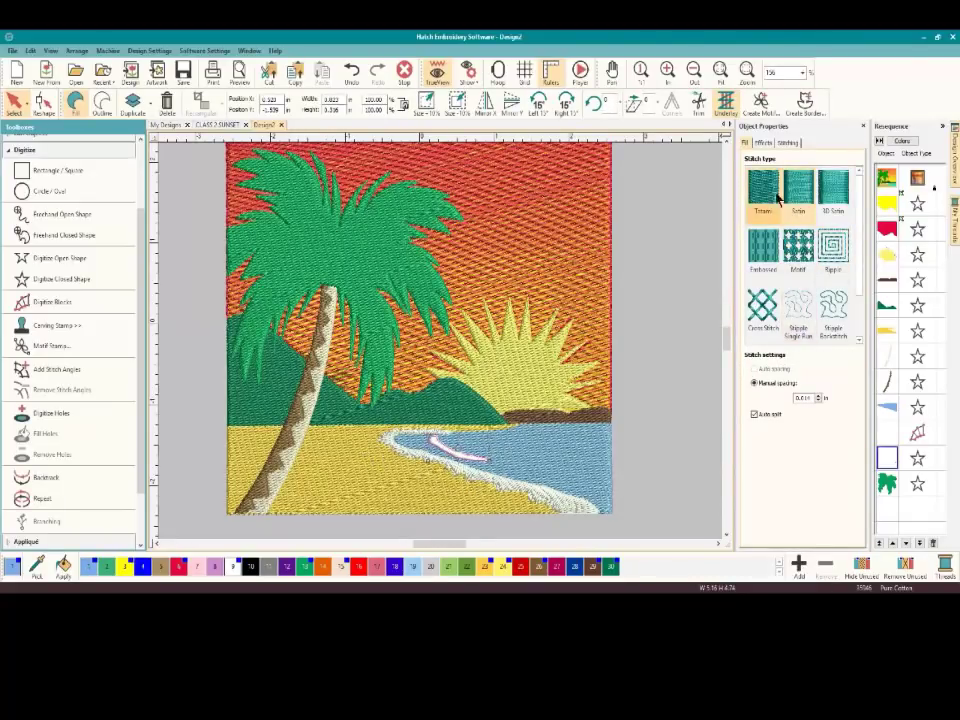
{"action": "left_click", "coordinate": [763, 143]}
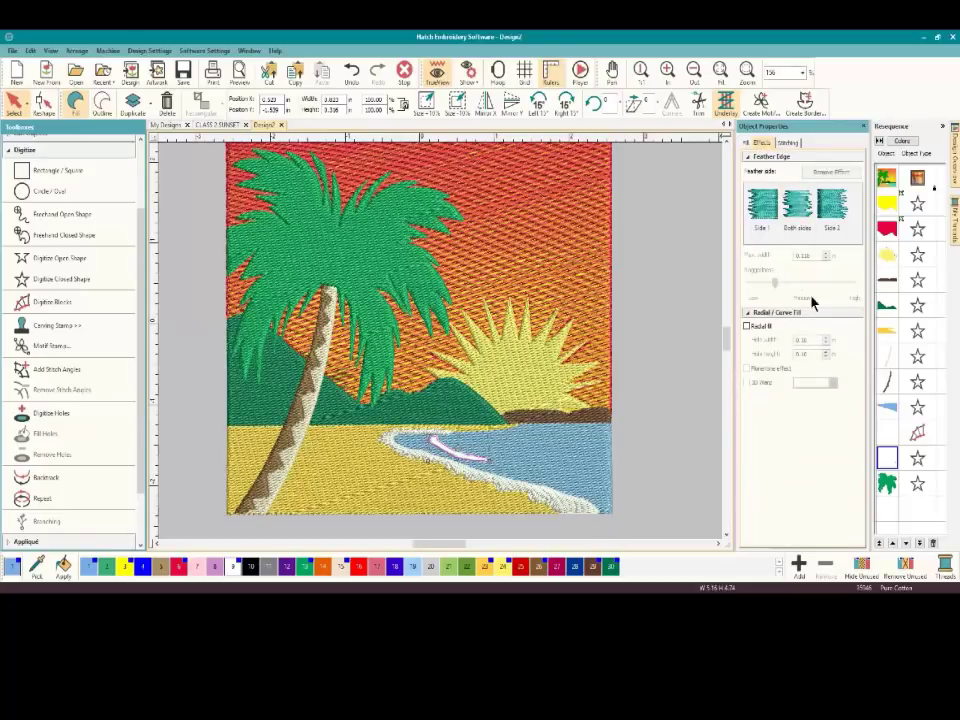
Set the wave's Feather Edge to Side 2 only after trying both sides and Side 1
{"action": "left_click", "coordinate": [799, 212]}
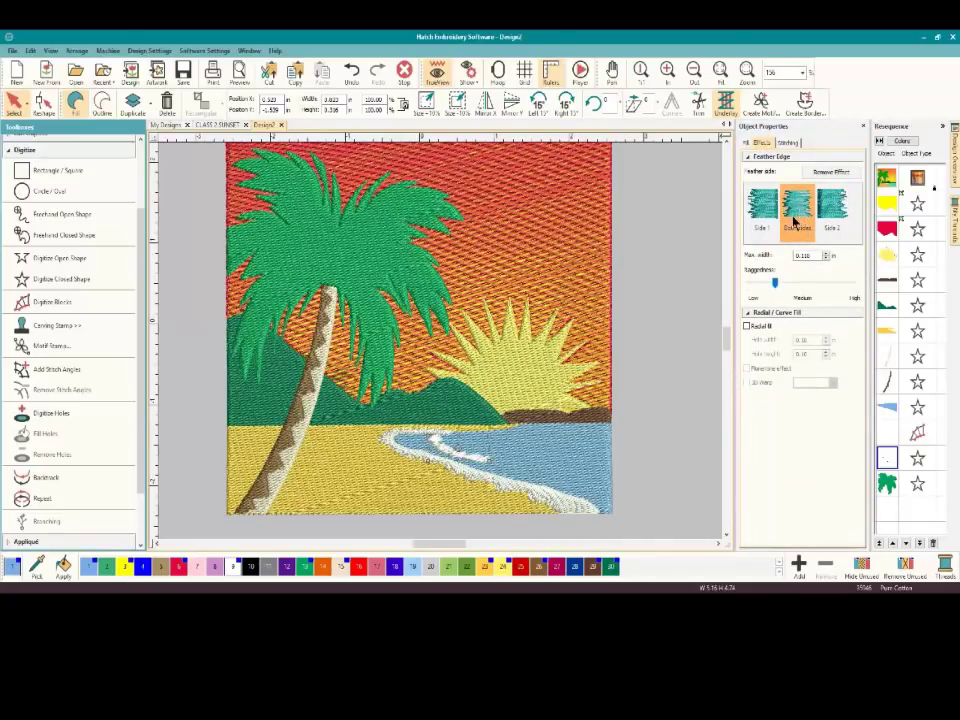
{"action": "left_click", "coordinate": [826, 210]}
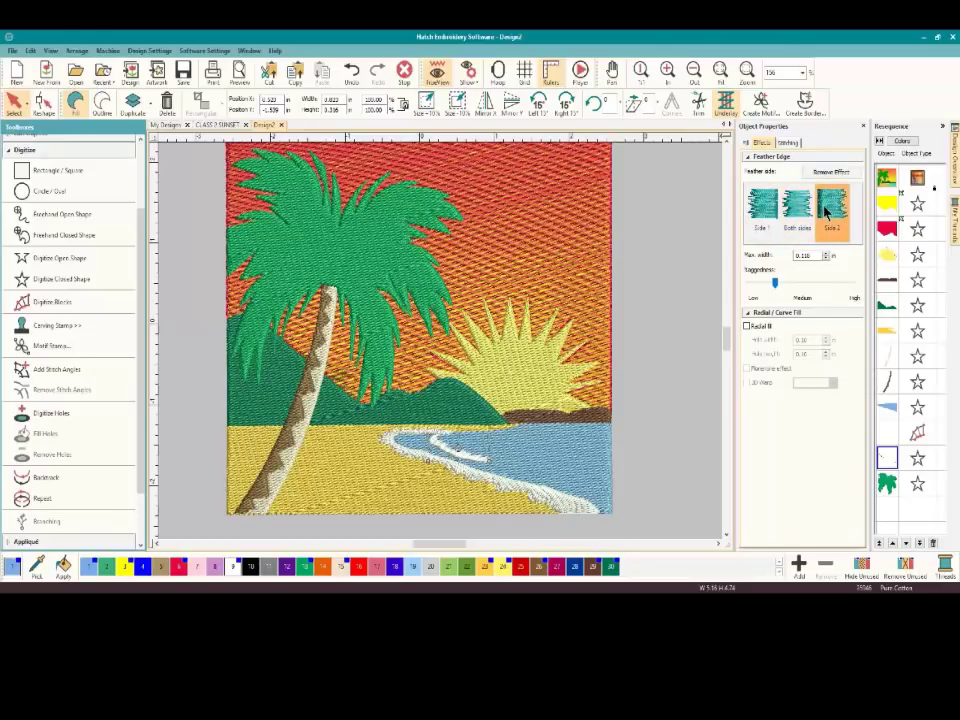
{"action": "left_click", "coordinate": [765, 212]}
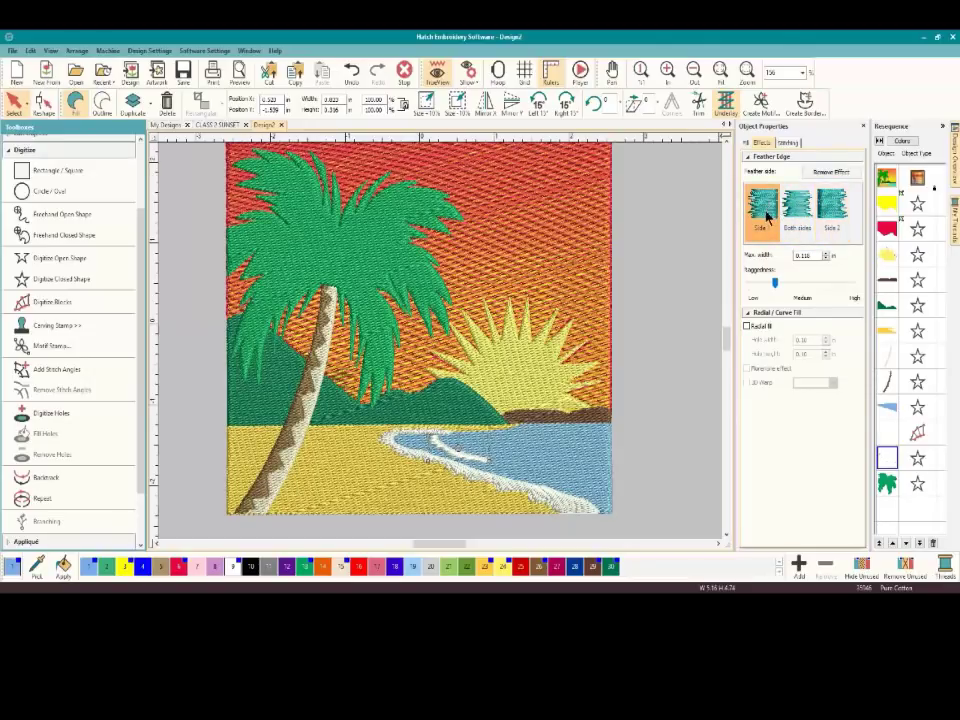
{"action": "left_click", "coordinate": [830, 208]}
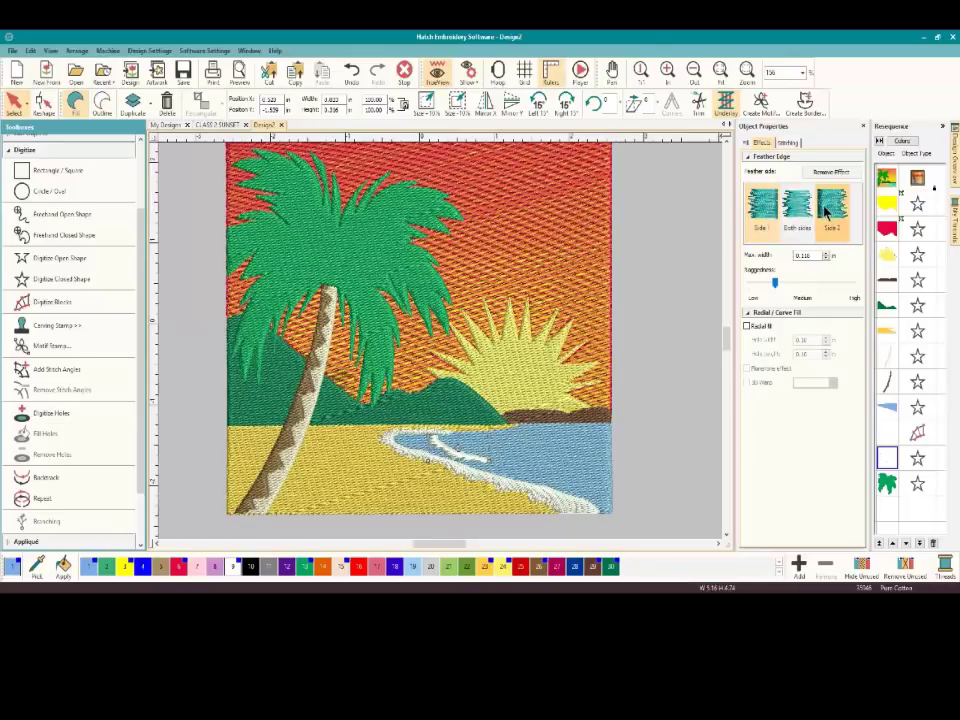
Deselect to inspect the feathered wave, then turn TrueView off for the flat view
{"action": "left_click", "coordinate": [351, 440]}
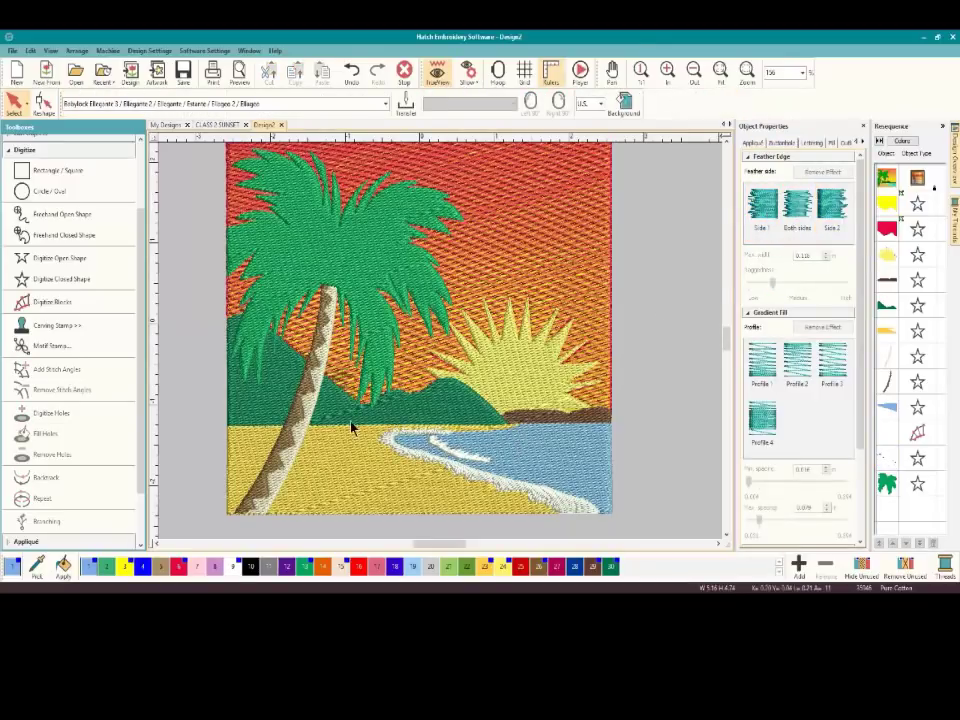
{"action": "scroll", "coordinate": [441, 343], "scroll_direction": "up", "scroll_amount": 2}
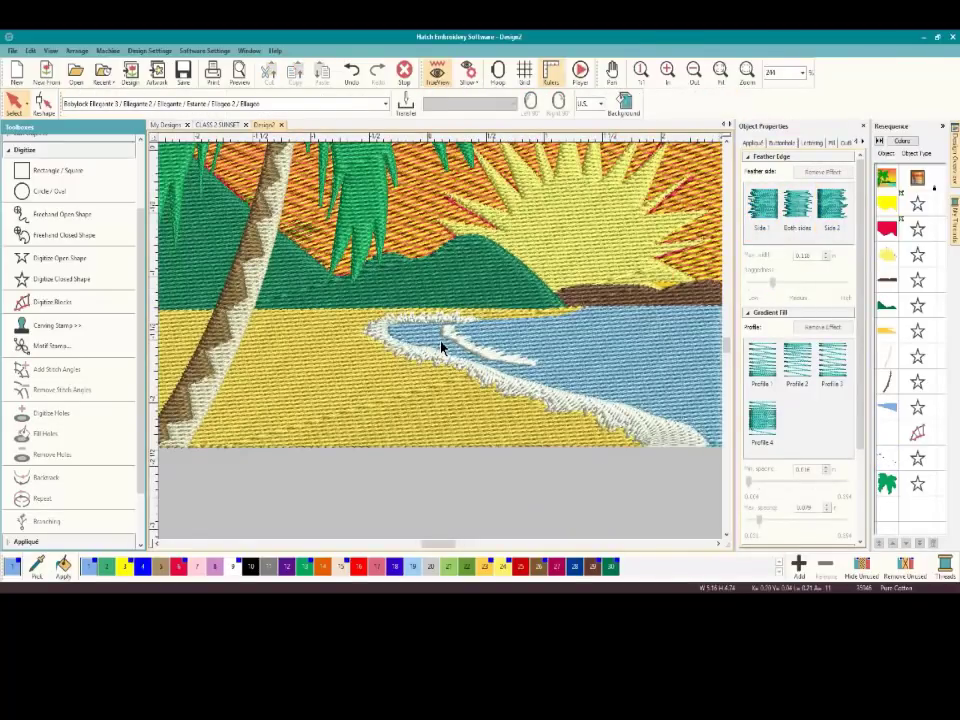
{"action": "scroll", "coordinate": [441, 343], "scroll_direction": "down", "scroll_amount": 4}
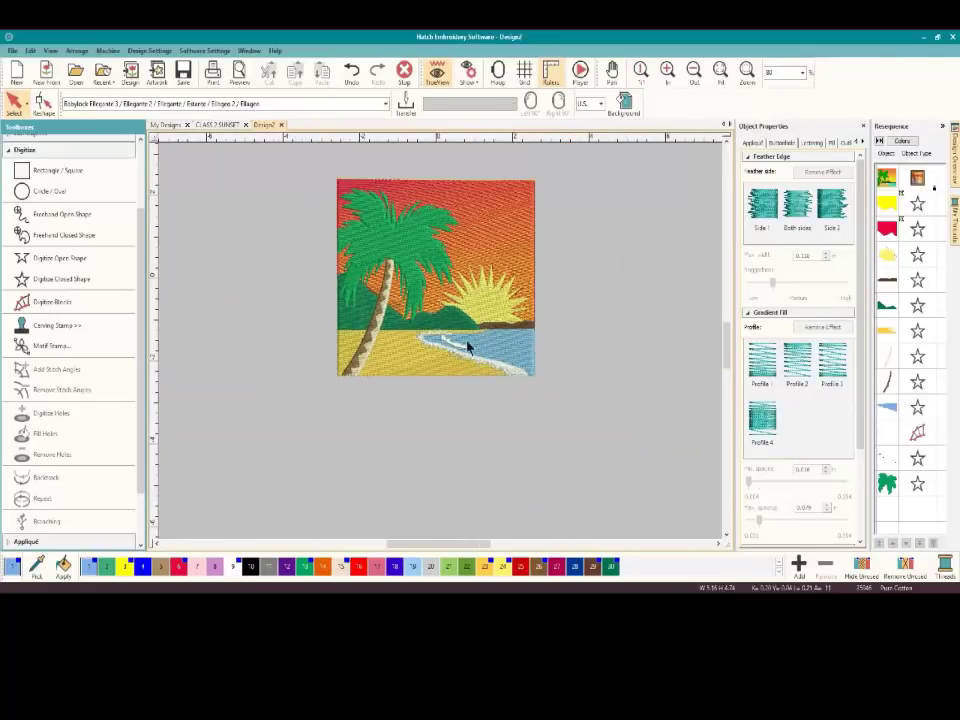
{"action": "left_click", "coordinate": [344, 188]}
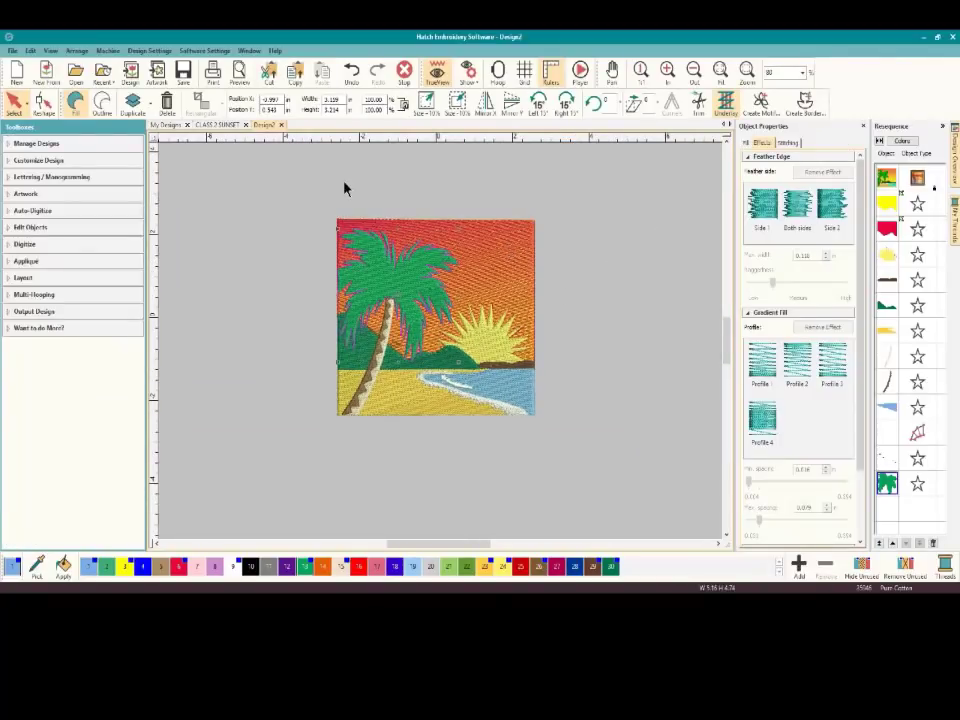
{"action": "left_click", "coordinate": [285, 207]}
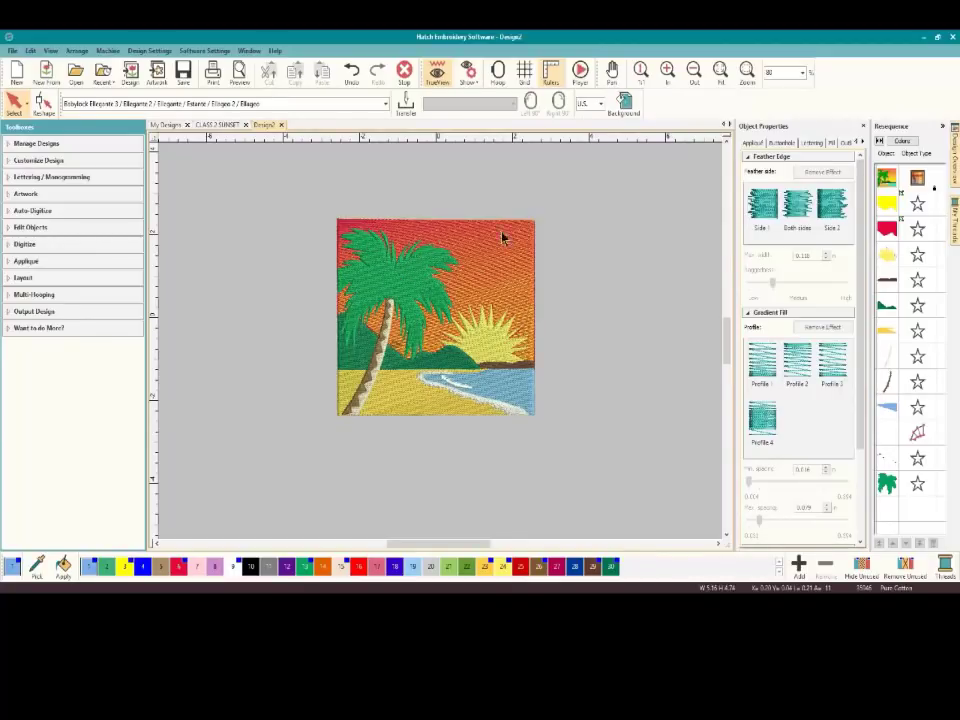
{"action": "left_click", "coordinate": [440, 75]}
Apply Remove Overlaps from the Edit Objects toolbox to the selected palm leaves, then deselect
{"action": "scroll", "coordinate": [441, 347], "scroll_direction": "up", "scroll_amount": 3}
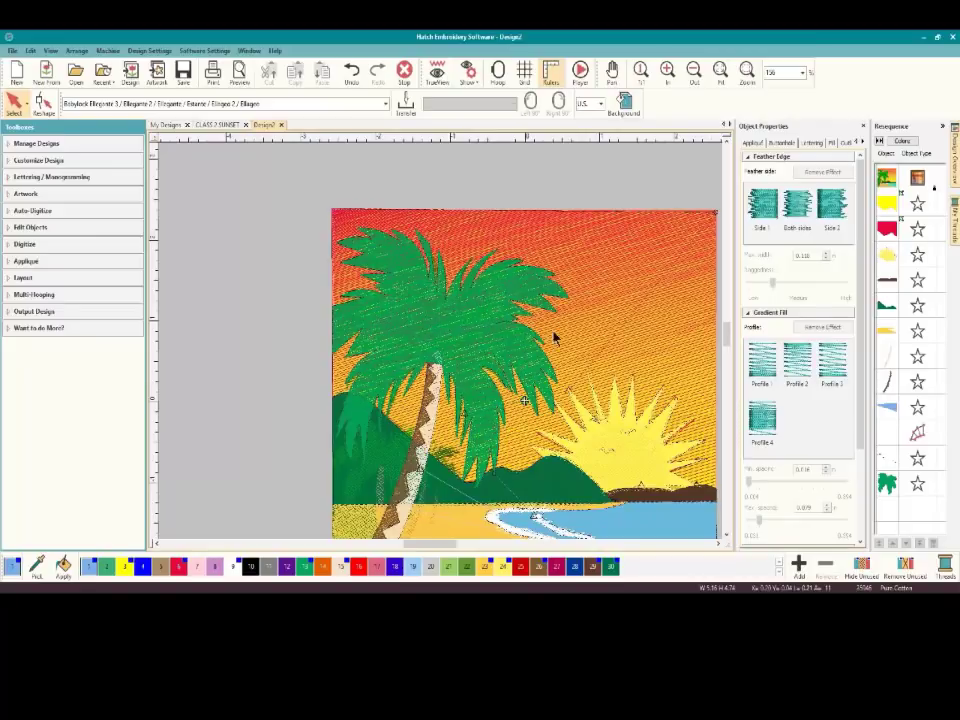
{"action": "left_click", "coordinate": [424, 315]}
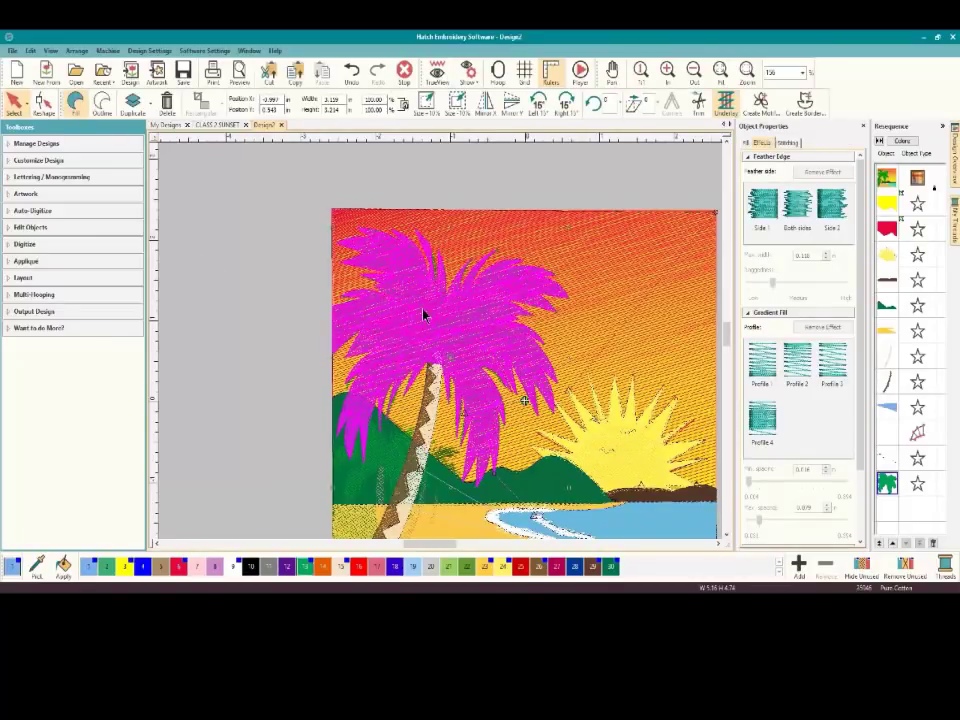
{"action": "left_click", "coordinate": [45, 227]}
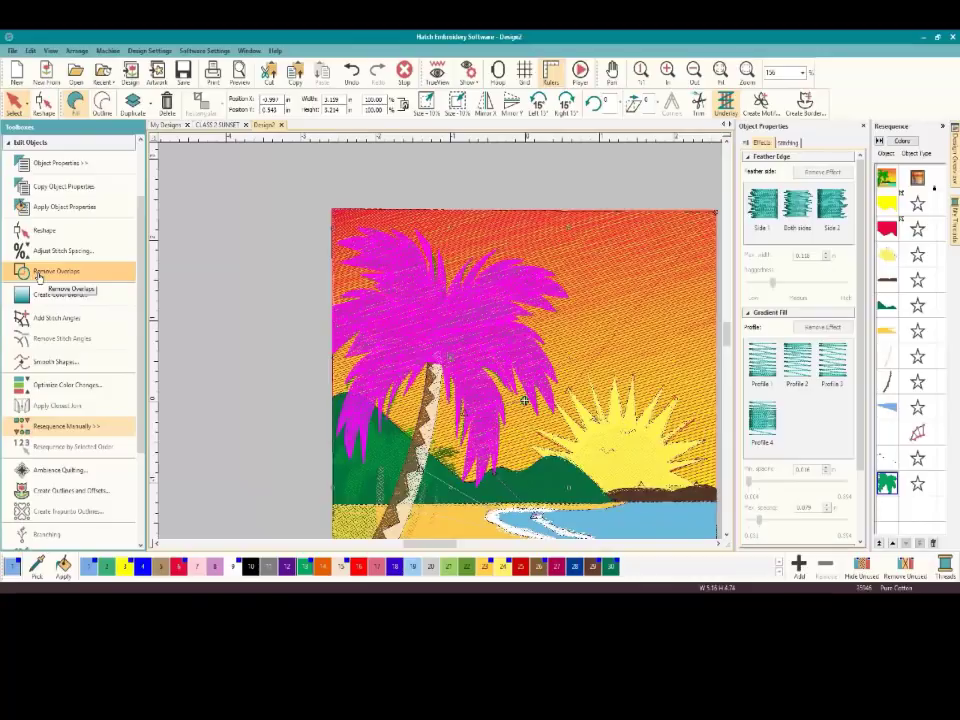
{"action": "left_click", "coordinate": [364, 221]}
{"action": "left_click", "coordinate": [481, 245]}
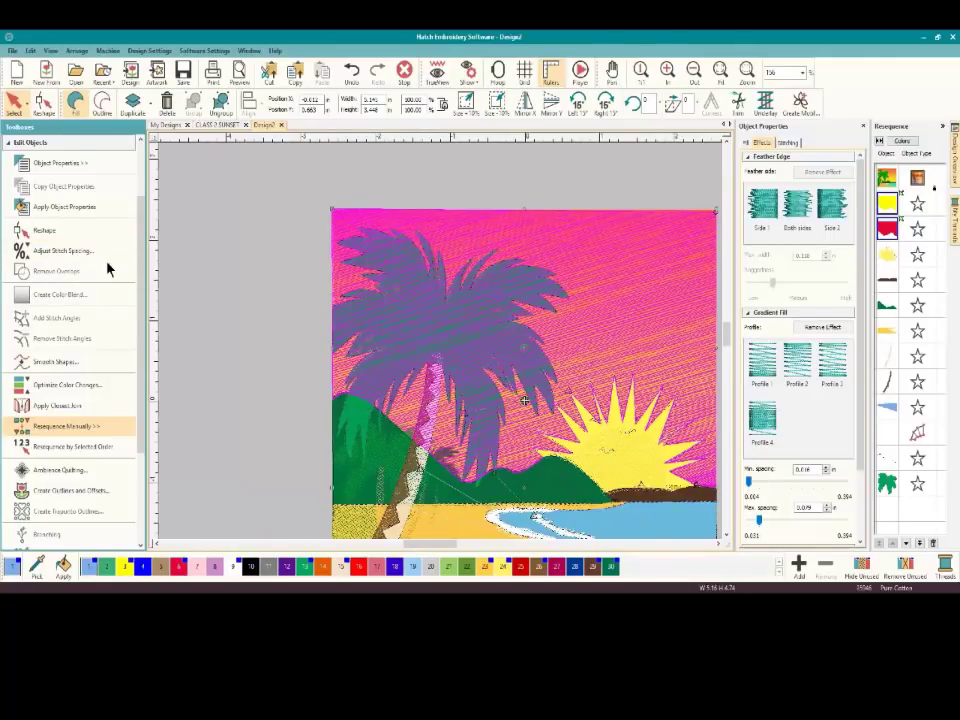
{"action": "left_click", "coordinate": [238, 254]}
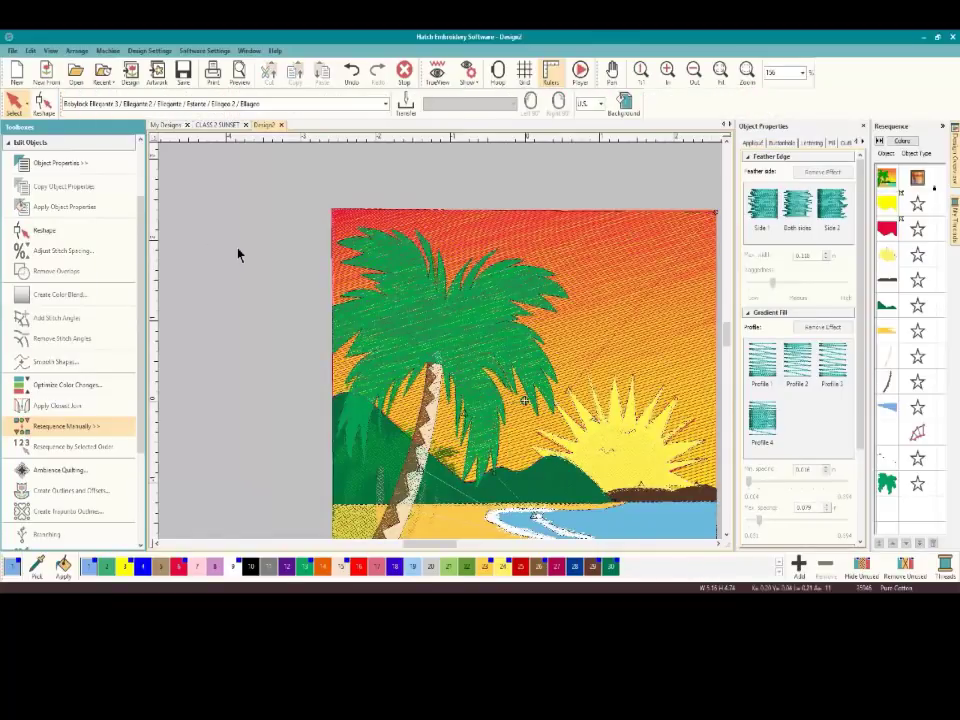
{"action": "left_click", "coordinate": [418, 302]}
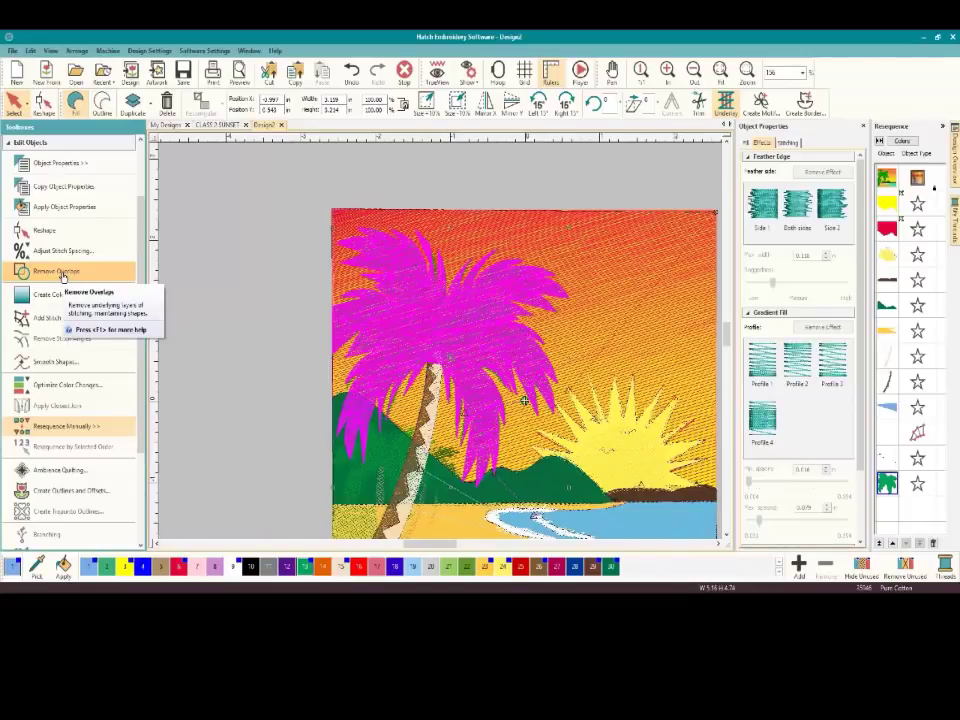
{"action": "left_click", "coordinate": [62, 272]}
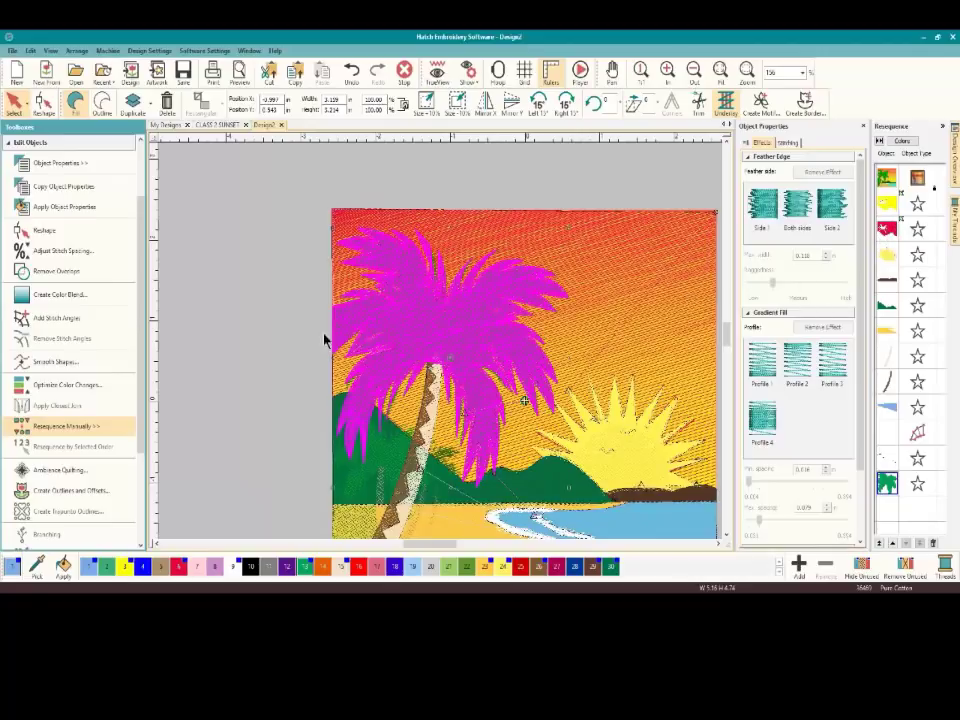
{"action": "left_click", "coordinate": [257, 348]}
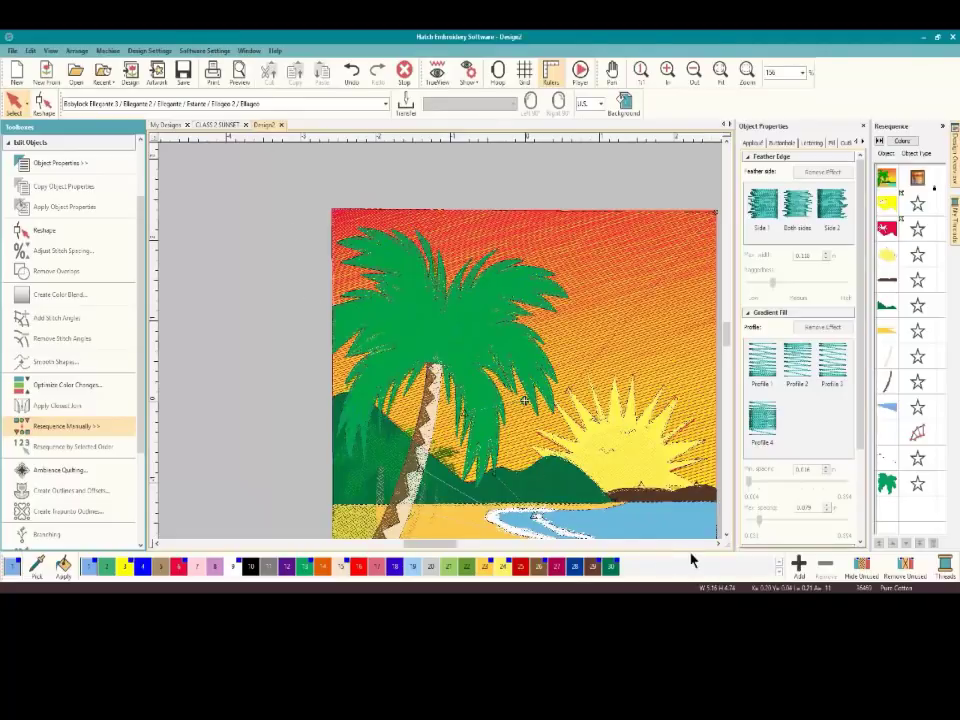
{"action": "scroll", "coordinate": [727, 540], "scroll_direction": "down", "scroll_amount": 2}
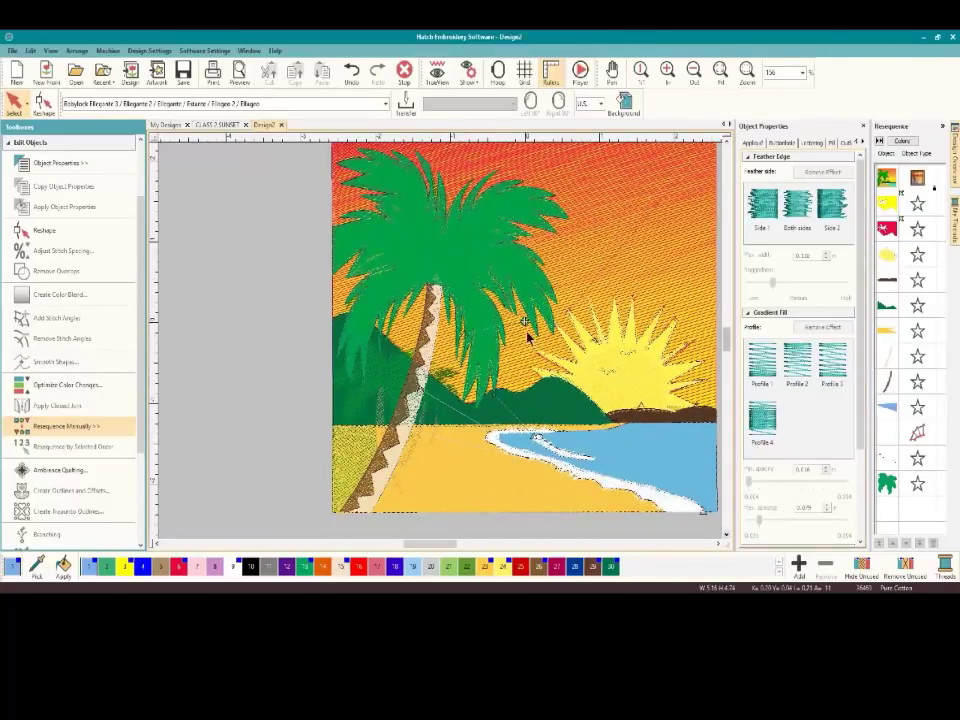
{"action": "left_click", "coordinate": [204, 50]}
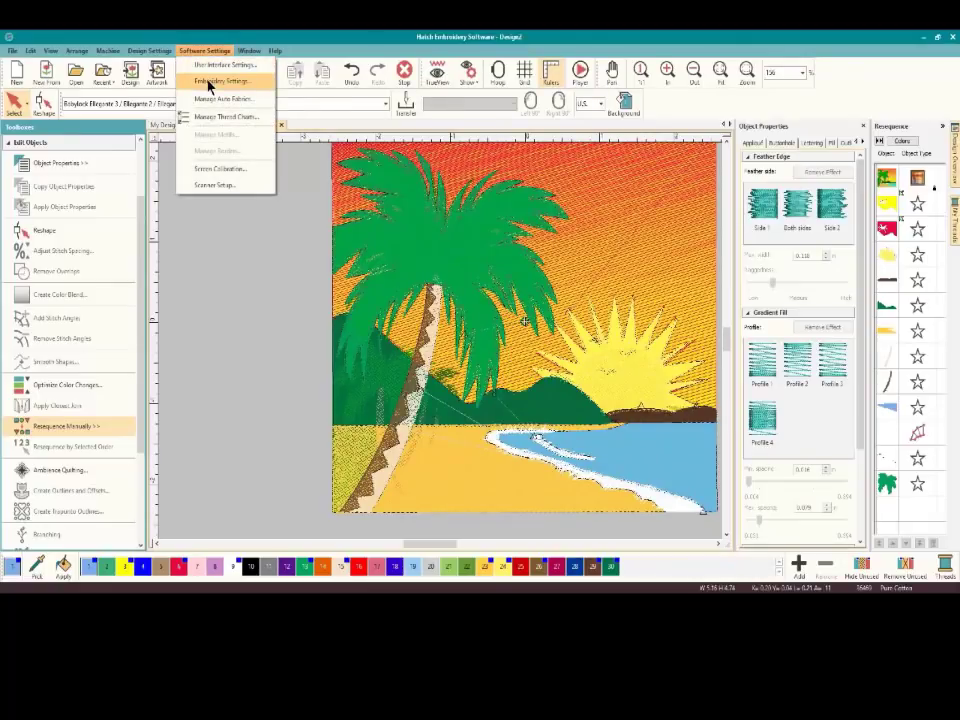
{"action": "left_click", "coordinate": [233, 297]}
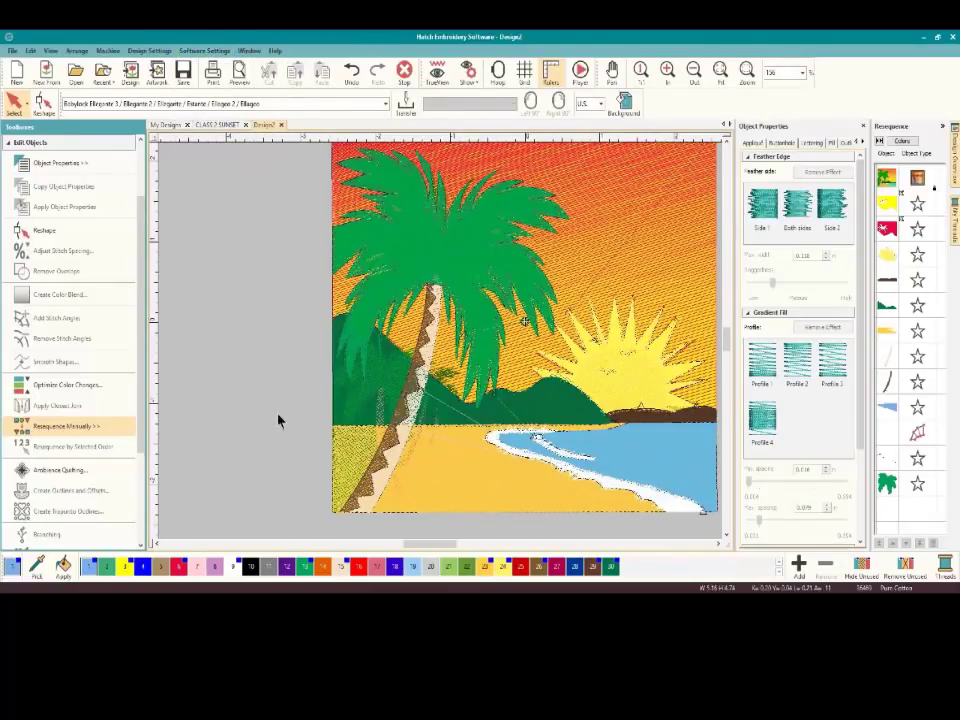
{"action": "left_click", "coordinate": [717, 545]}
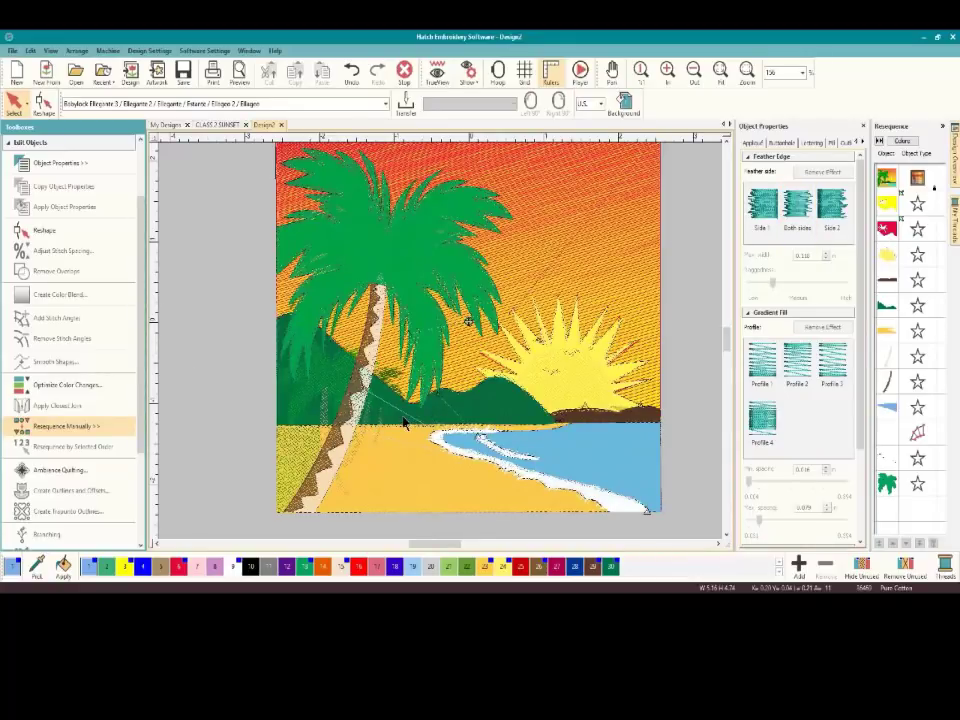
{"action": "left_click", "coordinate": [456, 422]}
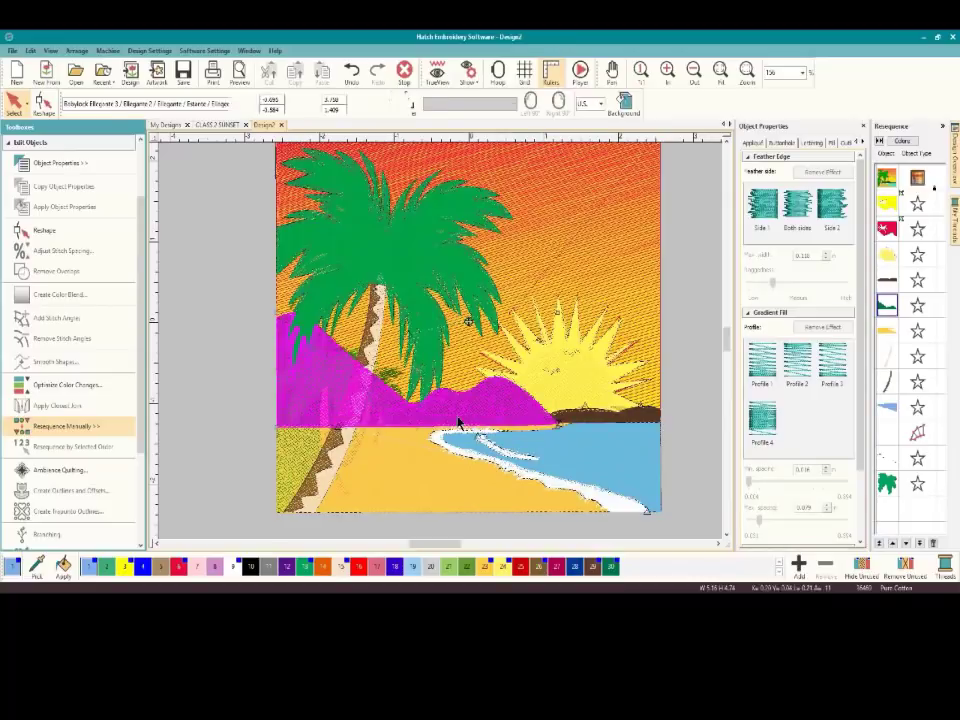
{"action": "left_click", "coordinate": [706, 427]}
{"action": "scroll", "coordinate": [441, 345], "scroll_direction": "down", "scroll_amount": 1}
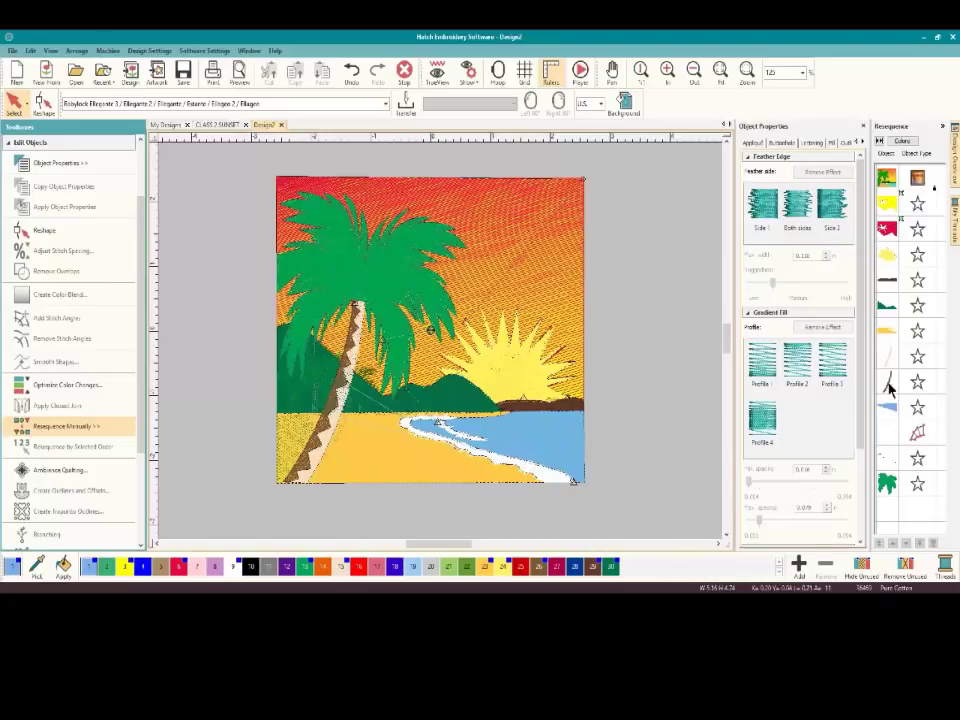
Hide the sun object with Hide Selected in the Resequence docker
{"action": "left_click", "coordinate": [889, 257]}
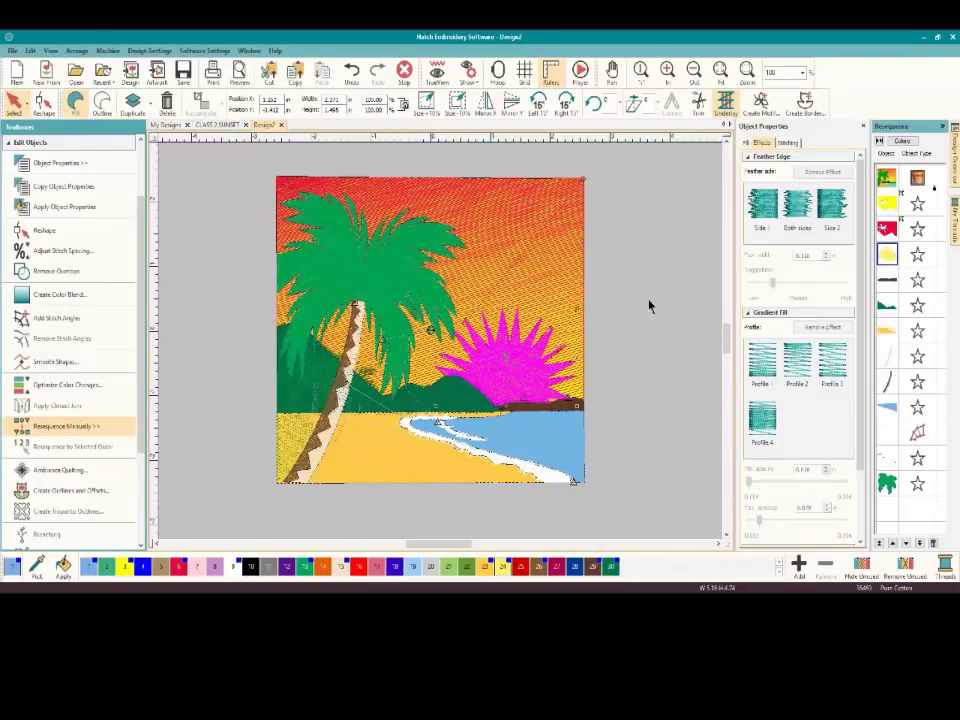
{"action": "right_click", "coordinate": [887, 262]}
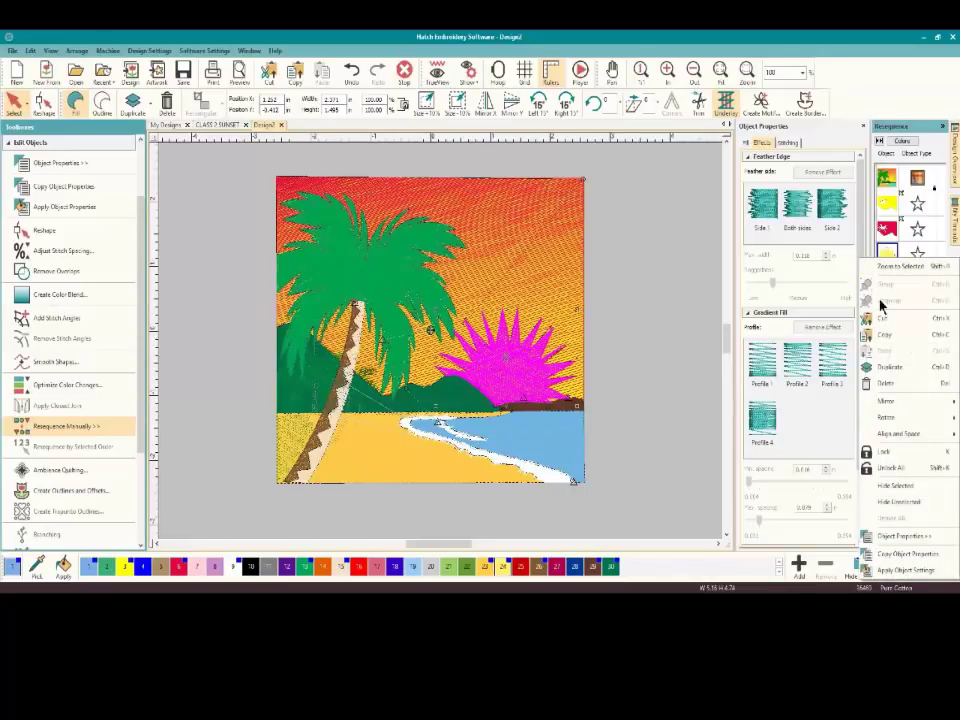
{"action": "left_click", "coordinate": [897, 487]}
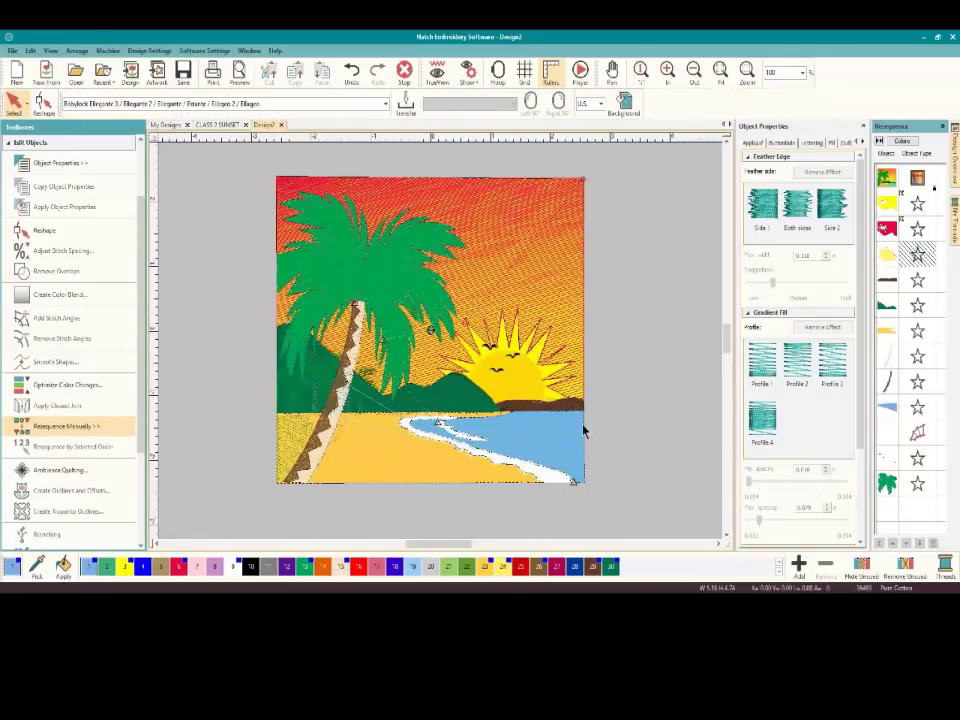
Zoom in on the birds and swap the Edit Objects toolbox for Digitize
{"action": "scroll", "coordinate": [463, 328], "scroll_direction": "up", "scroll_amount": 5}
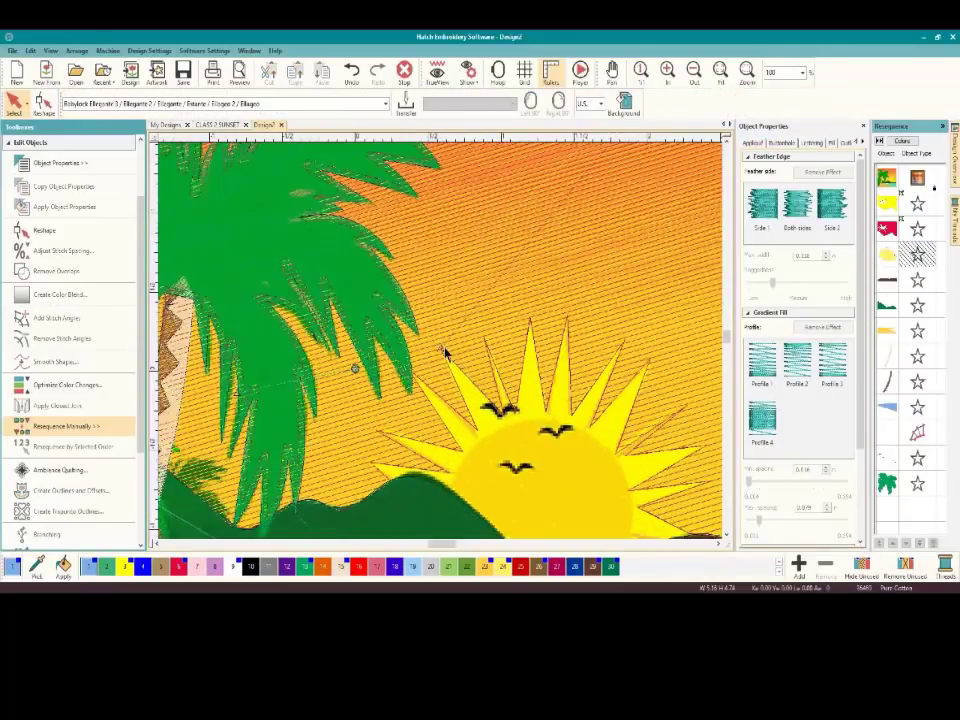
{"action": "scroll", "coordinate": [724, 538], "scroll_direction": "down", "scroll_amount": 4}
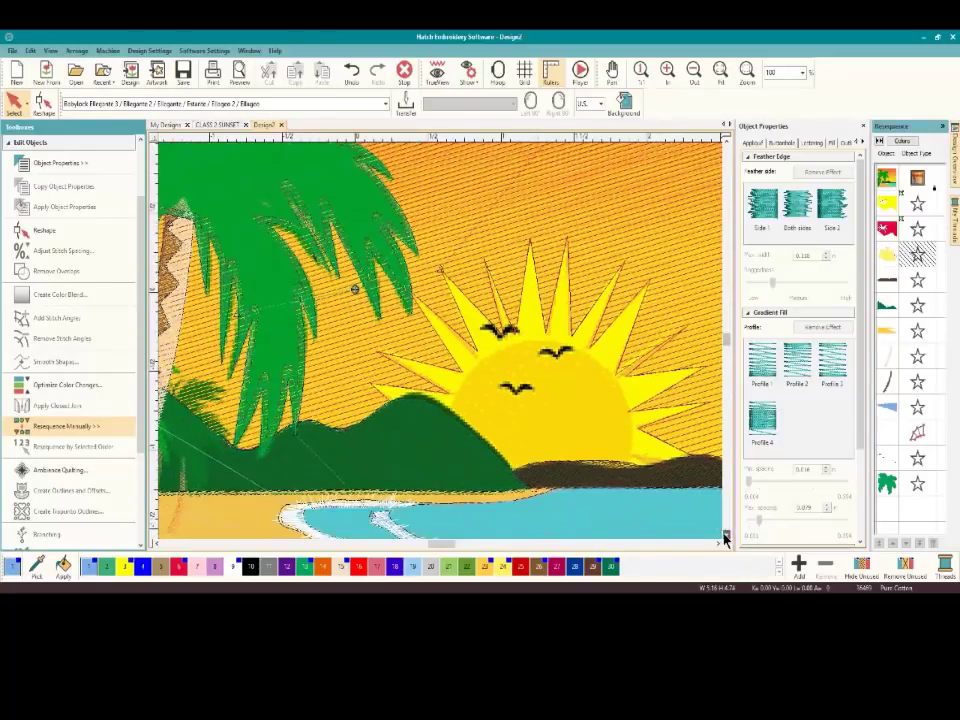
{"action": "scroll", "coordinate": [413, 350], "scroll_direction": "up", "scroll_amount": 1}
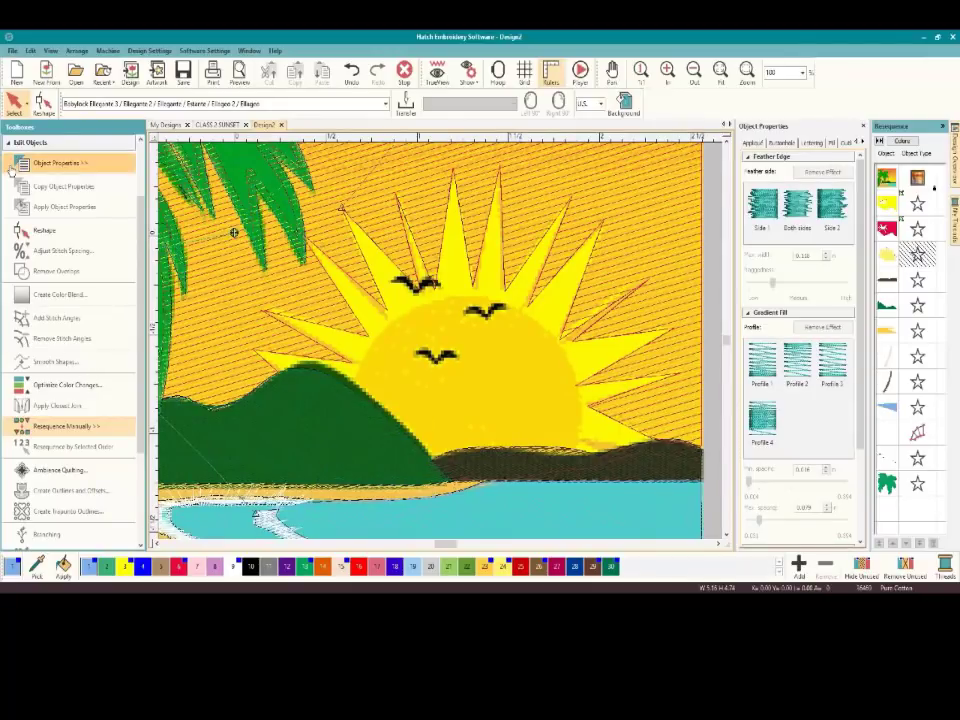
{"action": "left_click", "coordinate": [30, 142]}
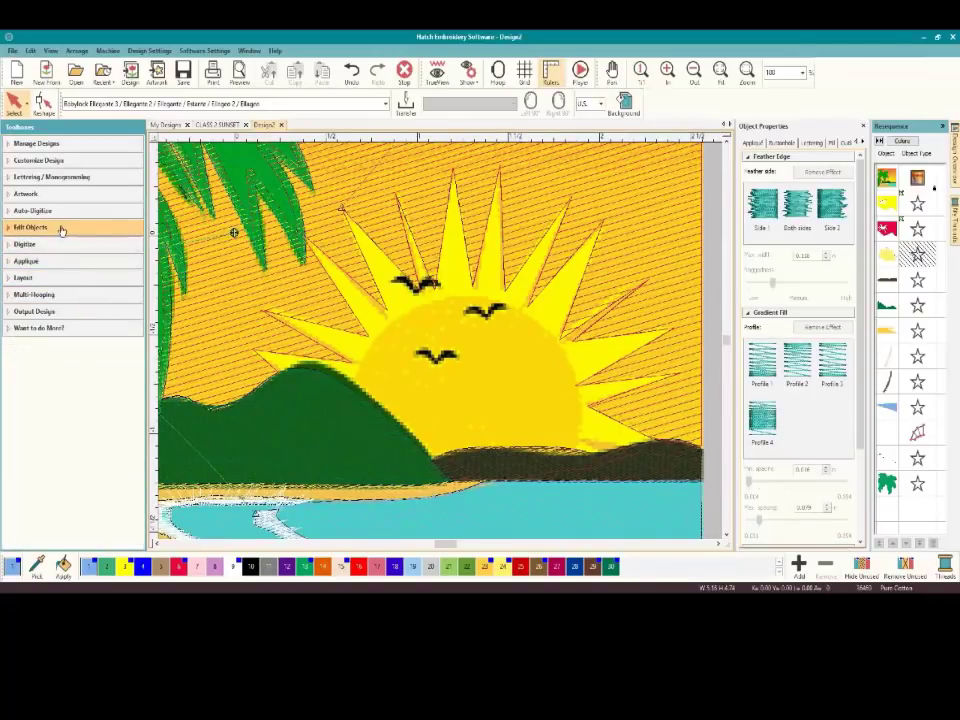
{"action": "left_click", "coordinate": [54, 246]}
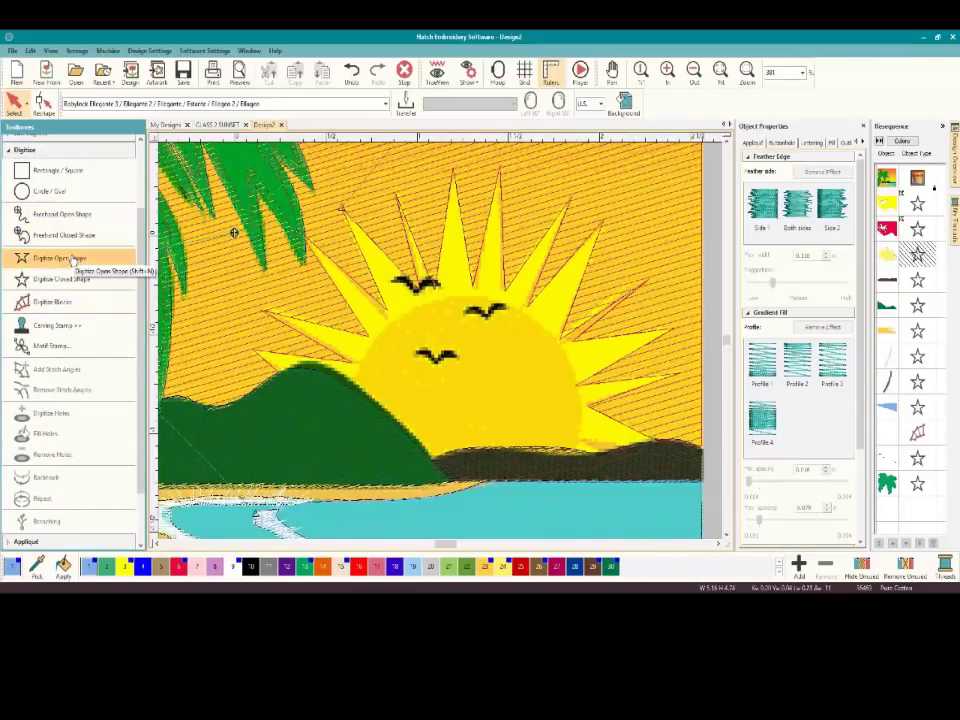
Digitize an open line with three points over the lowest bird's wings
{"action": "left_click", "coordinate": [70, 261]}
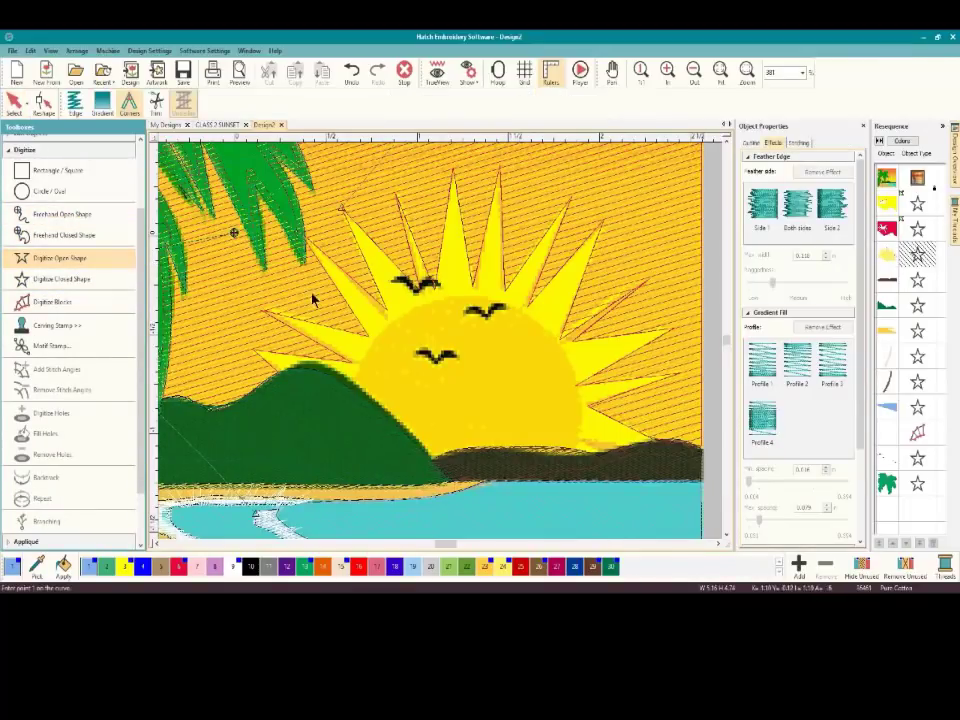
{"action": "left_click", "coordinate": [407, 351]}
{"action": "left_click", "coordinate": [437, 368]}
{"action": "left_click", "coordinate": [452, 360]}
{"action": "key", "text": "Return"}
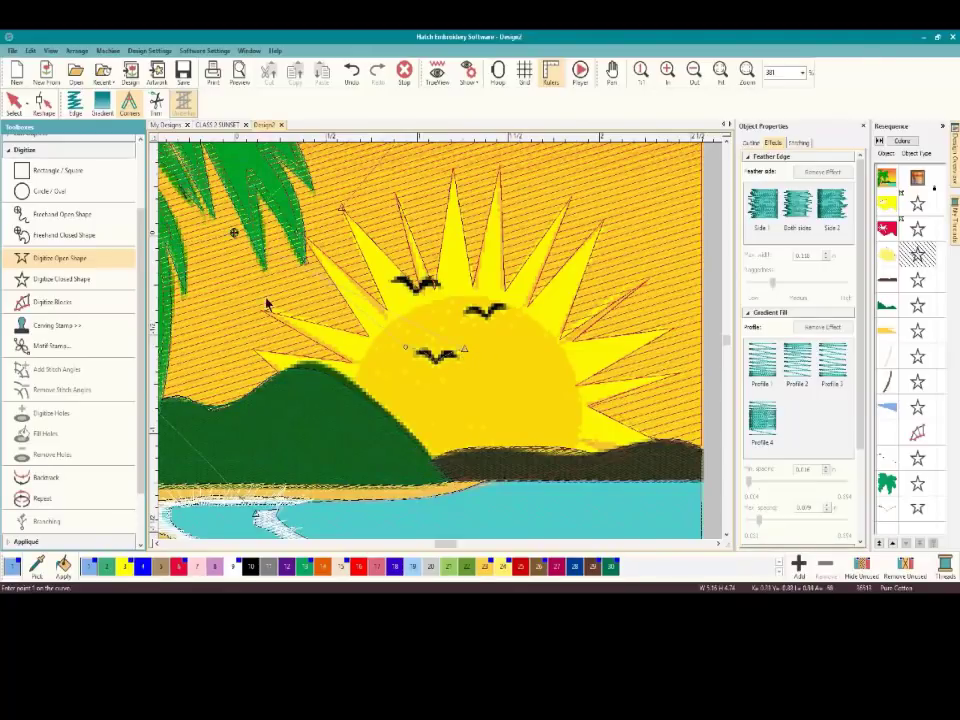
Try stemstitch, single, triple and sculpture run outlines on the bird line, settling on Backstitch
{"action": "left_click", "coordinate": [14, 102]}
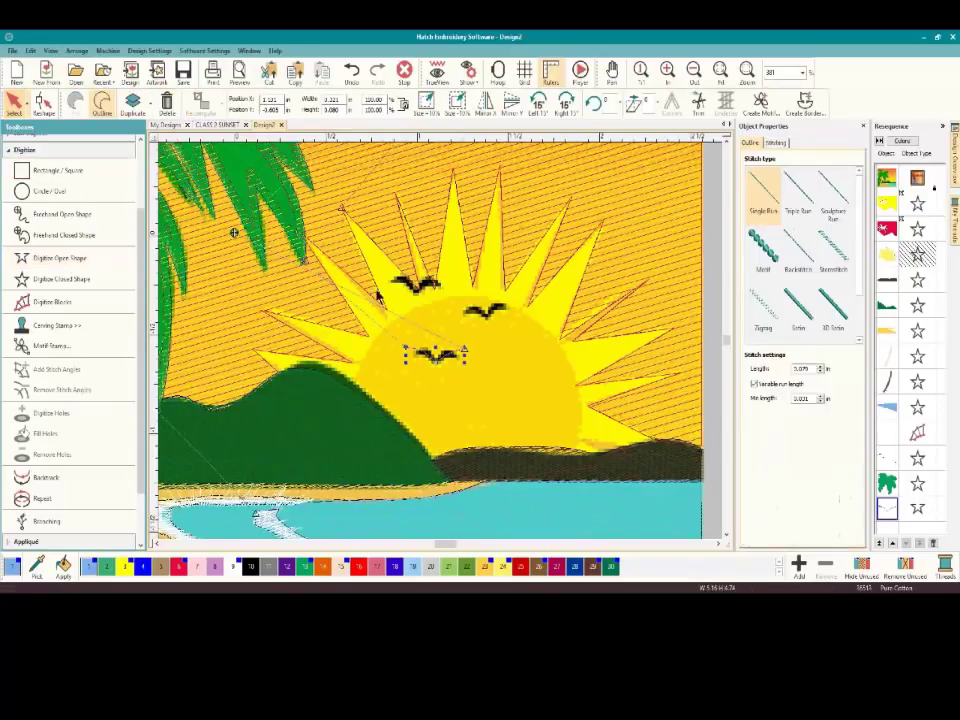
{"action": "left_click", "coordinate": [835, 253]}
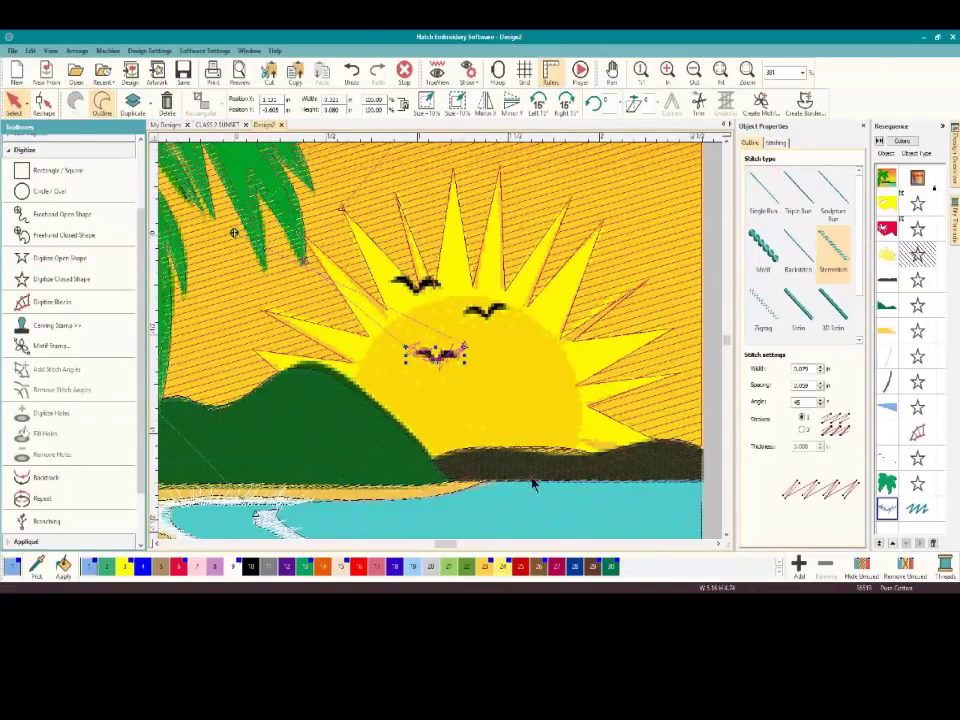
{"action": "left_click", "coordinate": [250, 567]}
{"action": "left_click", "coordinate": [773, 200]}
{"action": "left_click", "coordinate": [802, 200]}
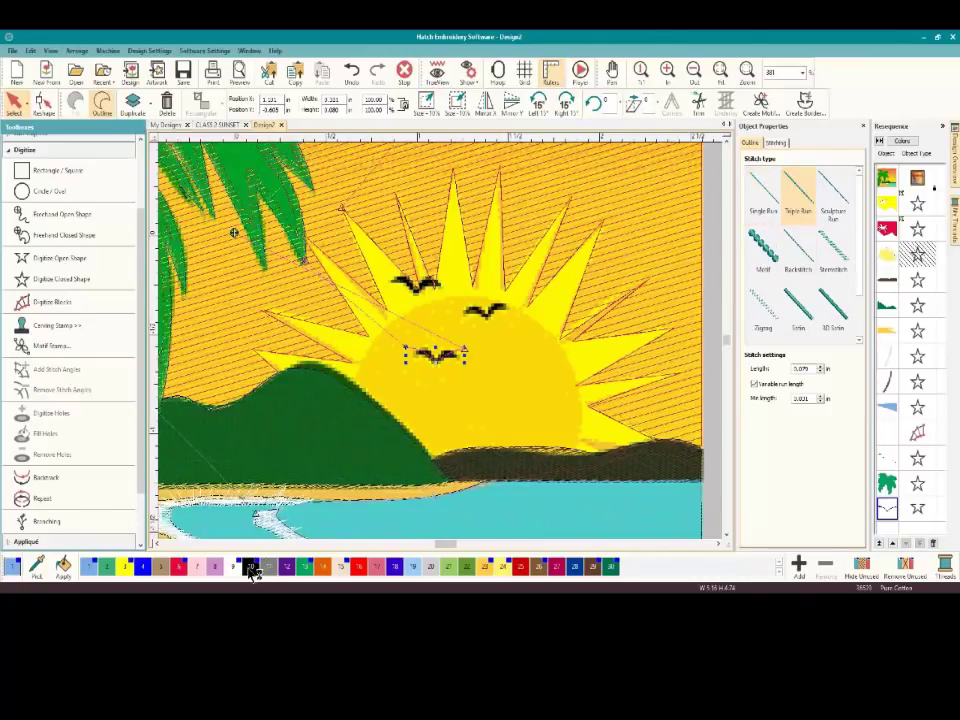
{"action": "left_click", "coordinate": [835, 198]}
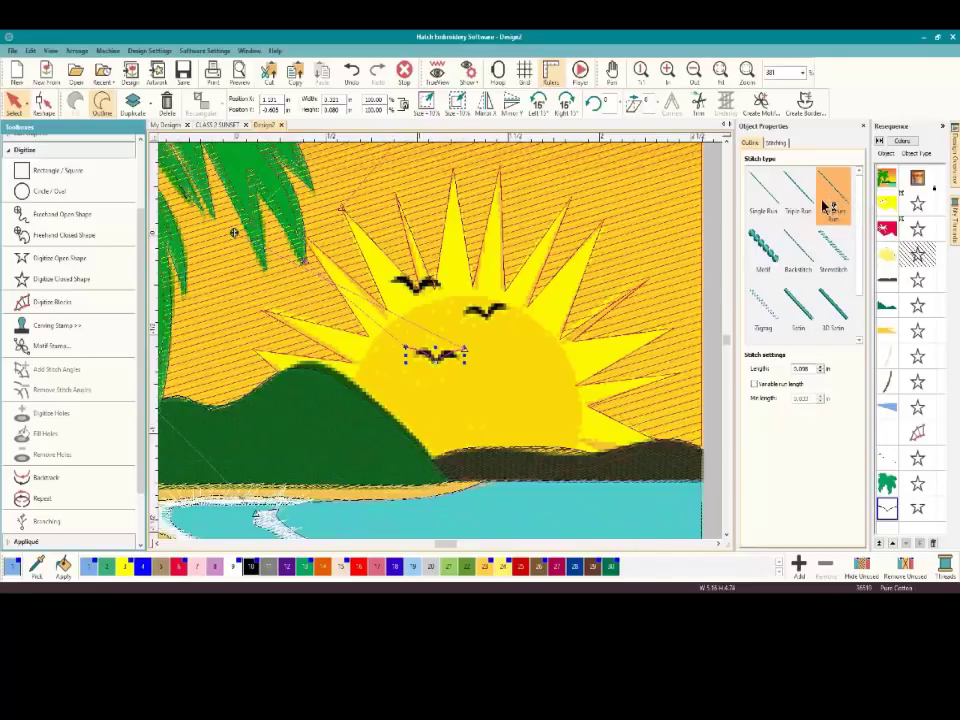
{"action": "left_click", "coordinate": [805, 256]}
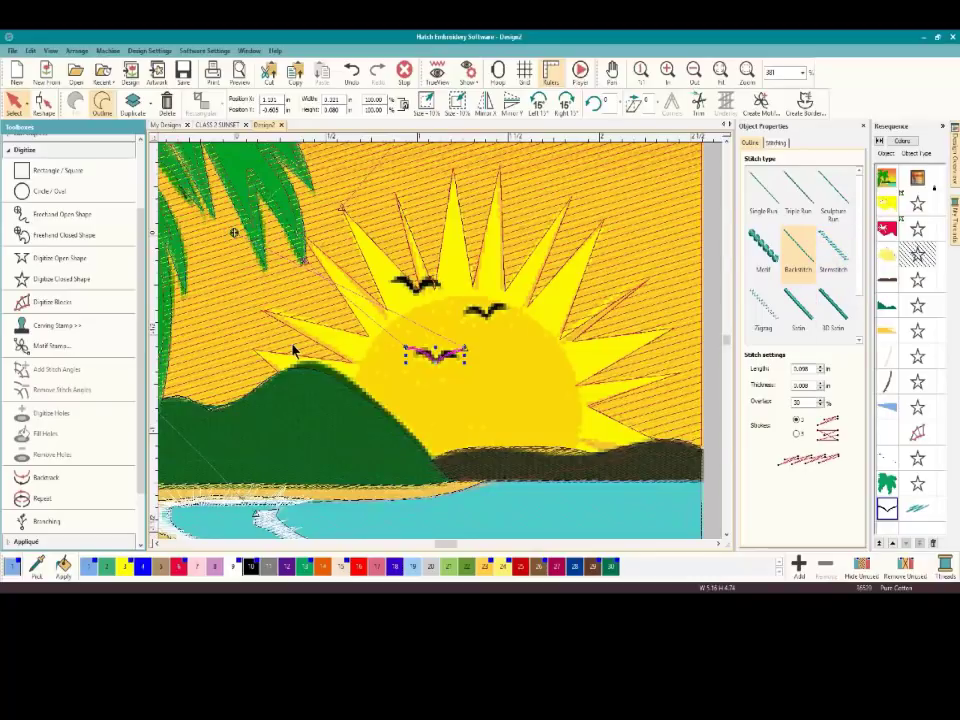
{"action": "scroll", "coordinate": [293, 350], "scroll_direction": "left", "scroll_amount": 5}
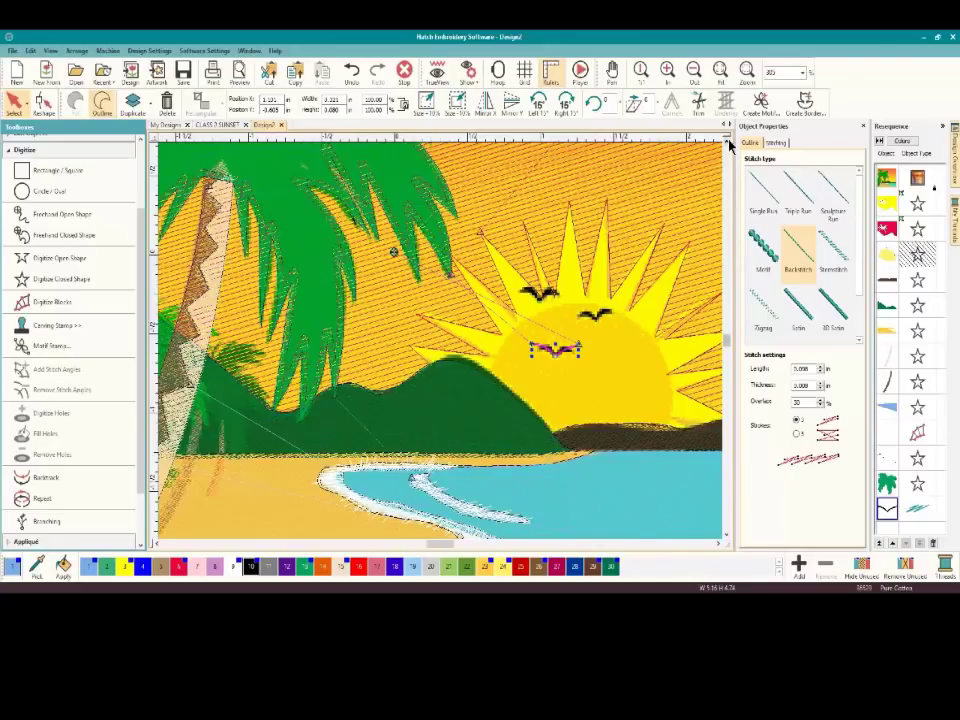
{"action": "scroll", "coordinate": [730, 145], "scroll_direction": "up", "scroll_amount": 3}
{"action": "scroll", "coordinate": [441, 347], "scroll_direction": "up", "scroll_amount": 4}
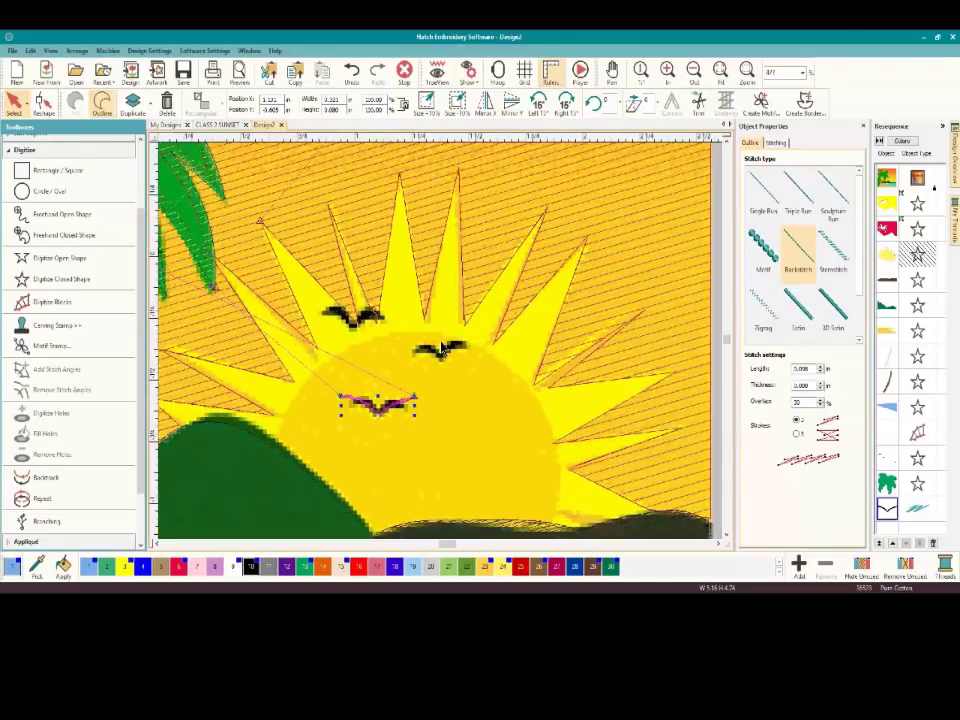
Digitize a closed shape around the middle bird's wings and close it
{"action": "left_click", "coordinate": [62, 279]}
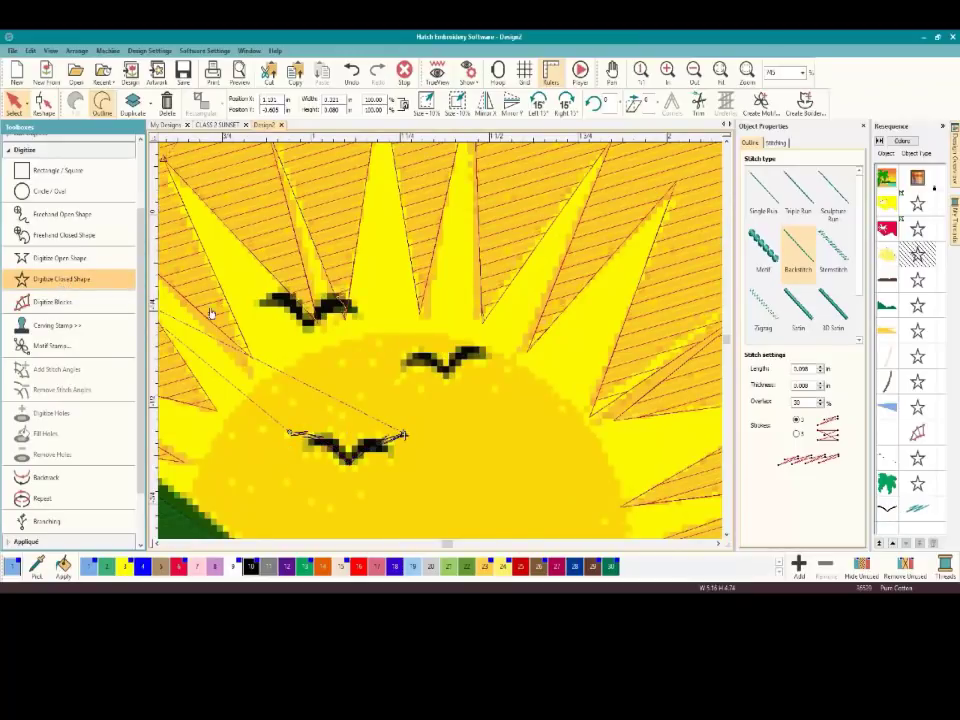
{"action": "left_click", "coordinate": [390, 356]}
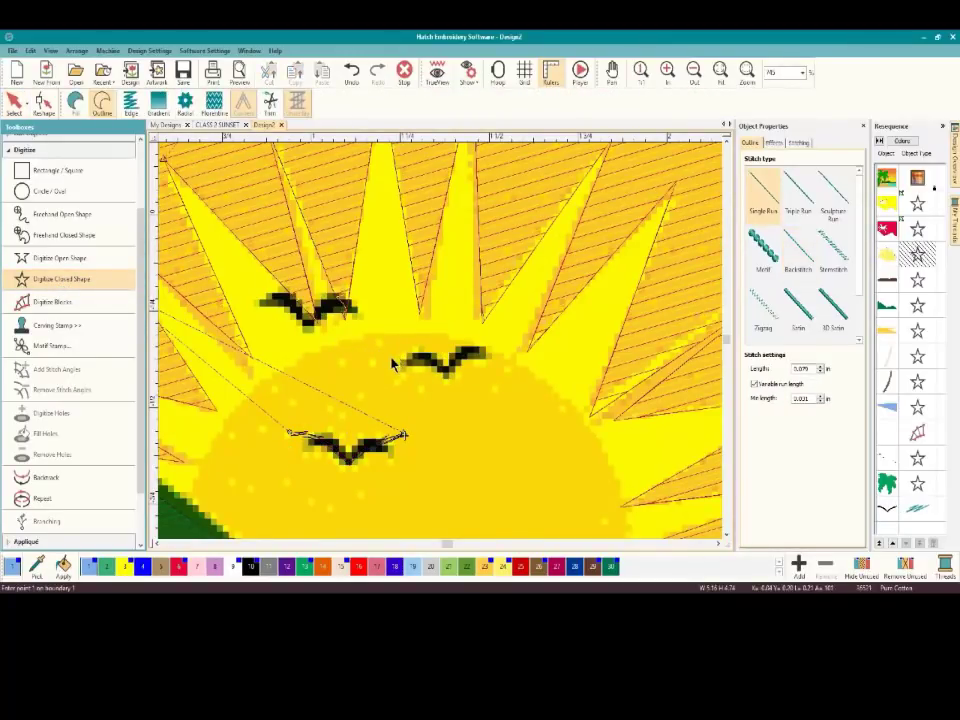
{"action": "left_click", "coordinate": [422, 359]}
{"action": "left_click", "coordinate": [440, 353]}
{"action": "left_click", "coordinate": [488, 353]}
{"action": "left_click", "coordinate": [499, 345]}
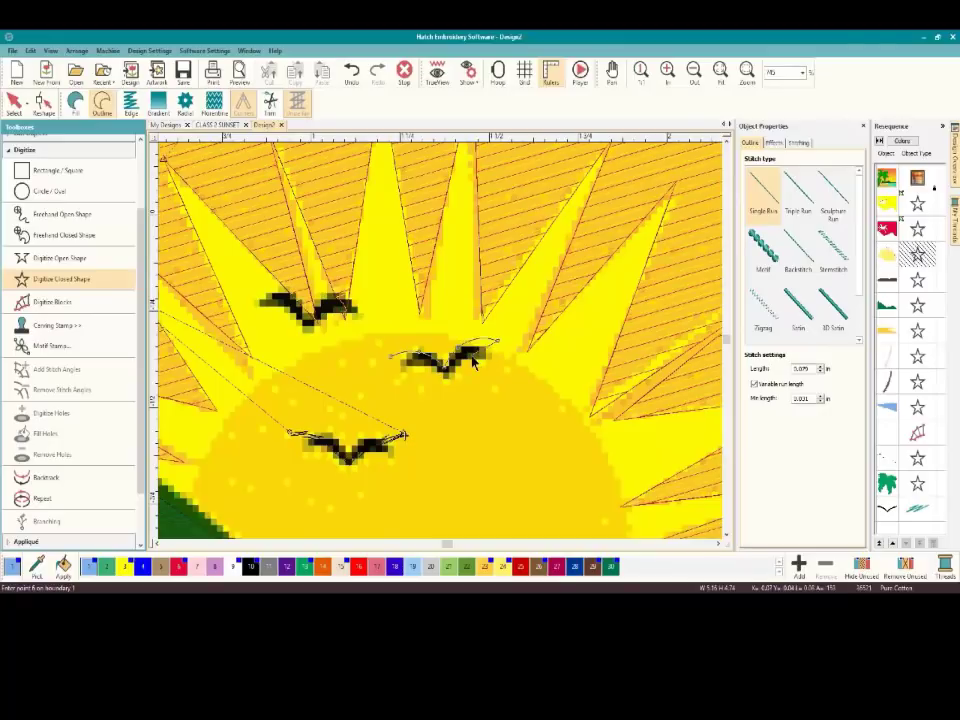
{"action": "left_click", "coordinate": [450, 381]}
{"action": "left_click", "coordinate": [398, 369]}
{"action": "left_click", "coordinate": [391, 363]}
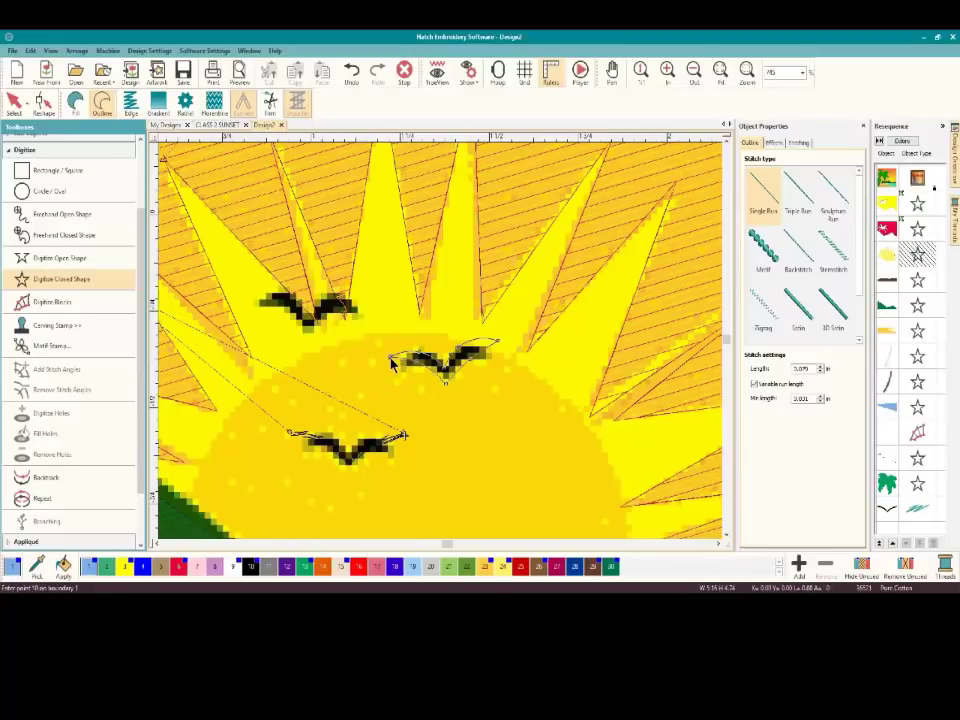
{"action": "key", "text": "Return"}
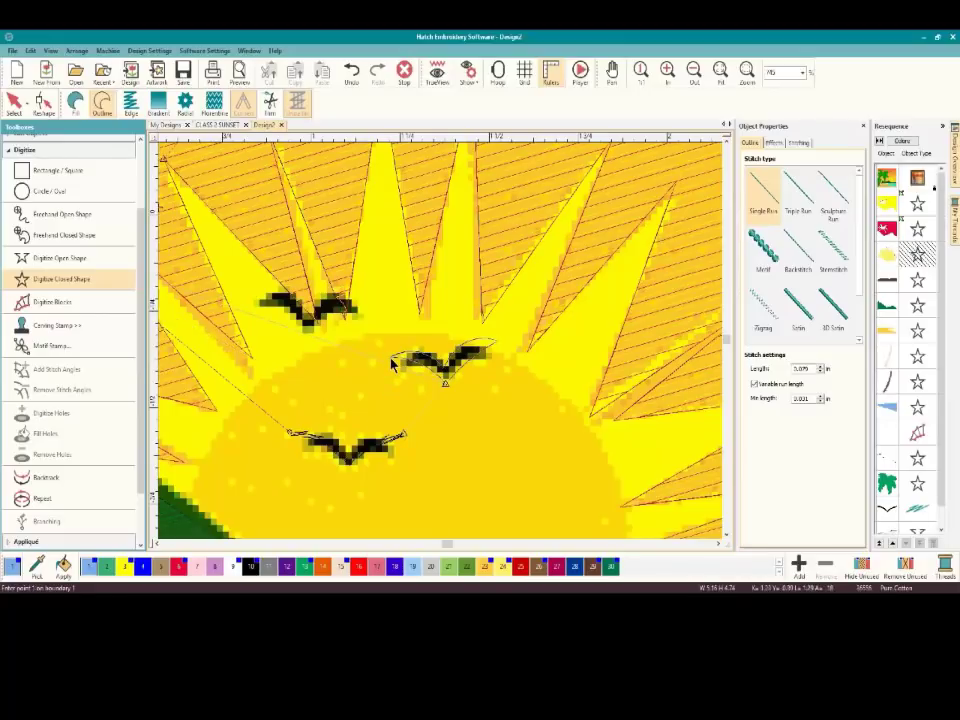
Apply a stitch Fill to the new bird shape and clear the selection
{"action": "left_click", "coordinate": [13, 104]}
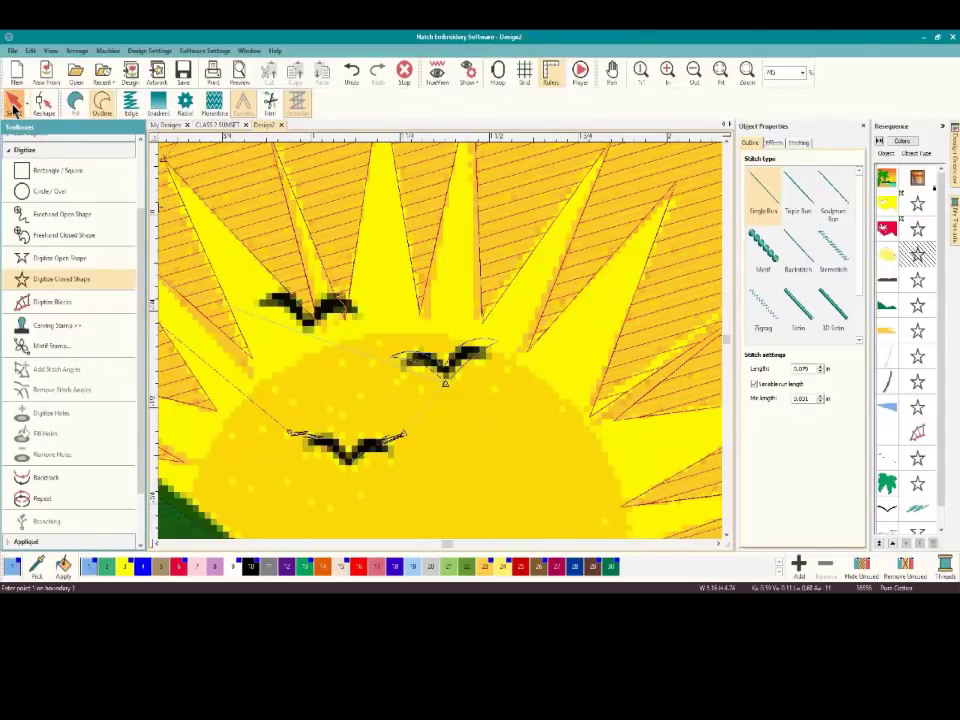
{"action": "left_click", "coordinate": [81, 110]}
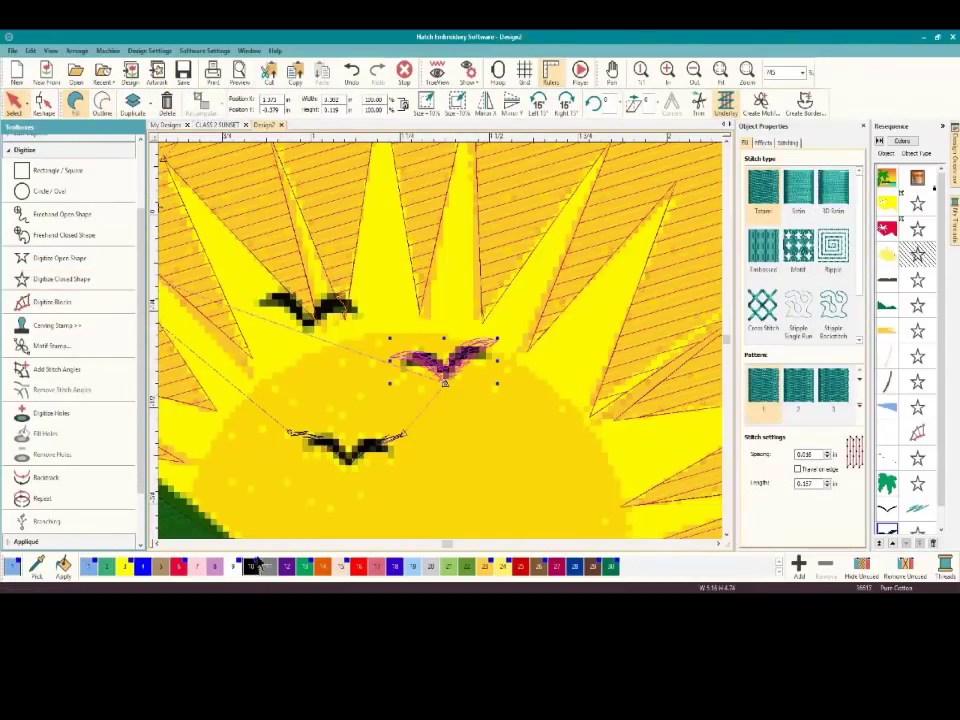
{"action": "scroll", "coordinate": [443, 347], "scroll_direction": "down", "scroll_amount": 2}
{"action": "scroll", "coordinate": [443, 347], "scroll_direction": "down", "scroll_amount": 3}
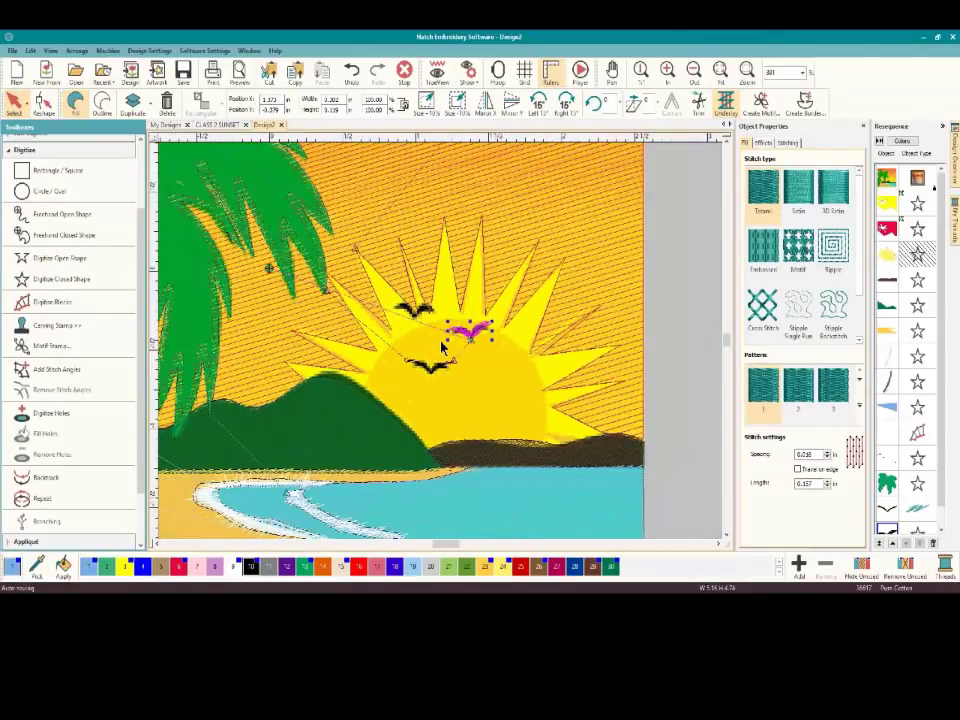
{"action": "left_click", "coordinate": [596, 336]}
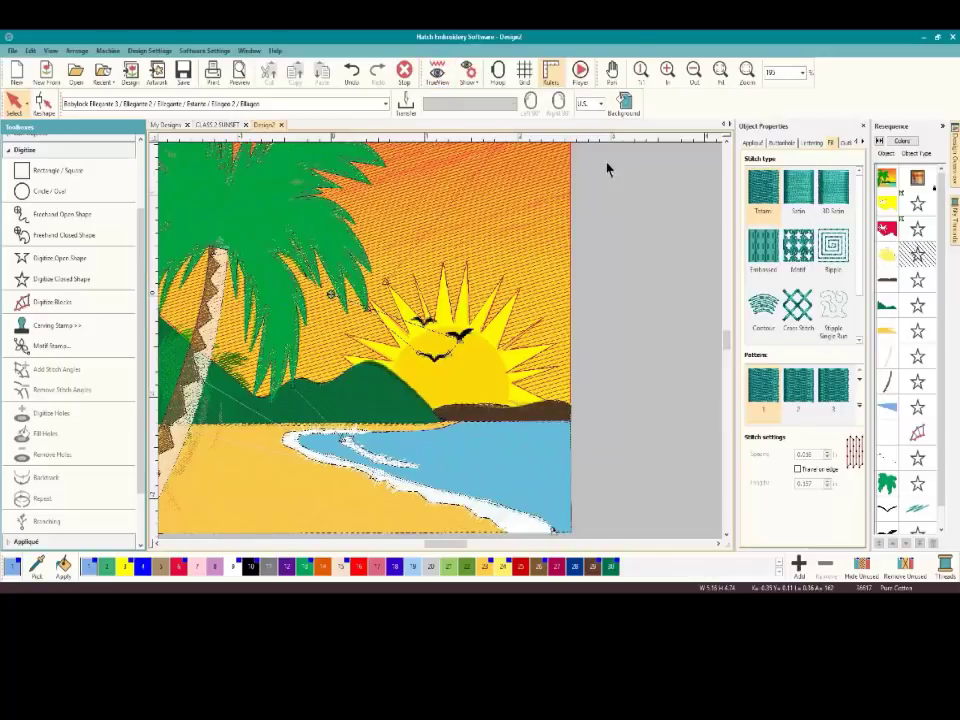
Unlock all objects from the Resequence list and turn TrueView on
{"action": "left_click", "coordinate": [885, 260]}
{"action": "right_click", "coordinate": [885, 260]}
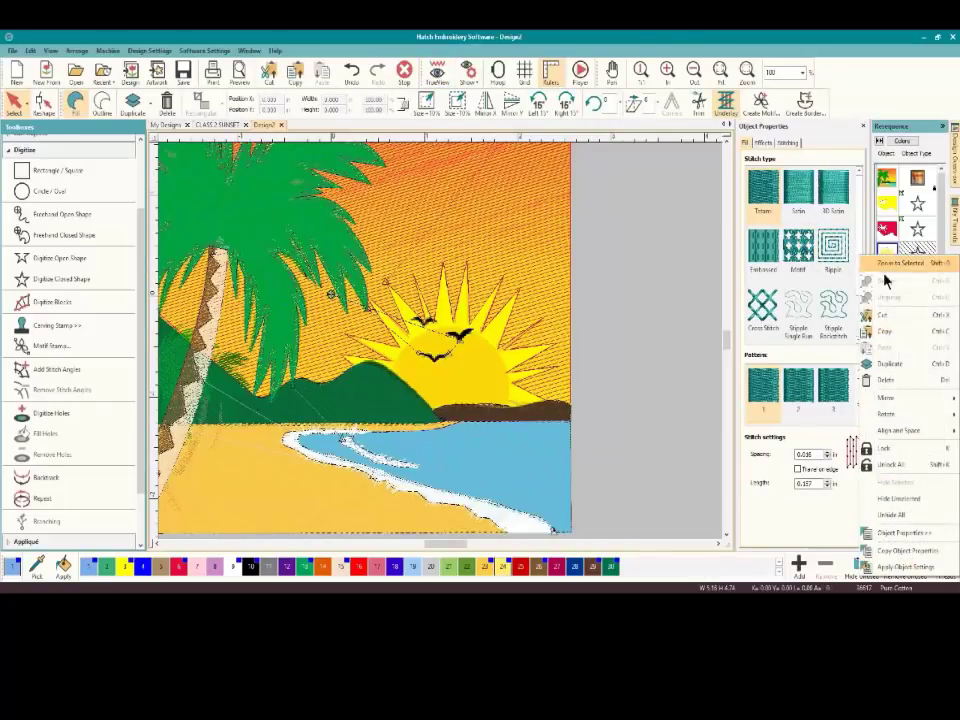
{"action": "left_click", "coordinate": [898, 470]}
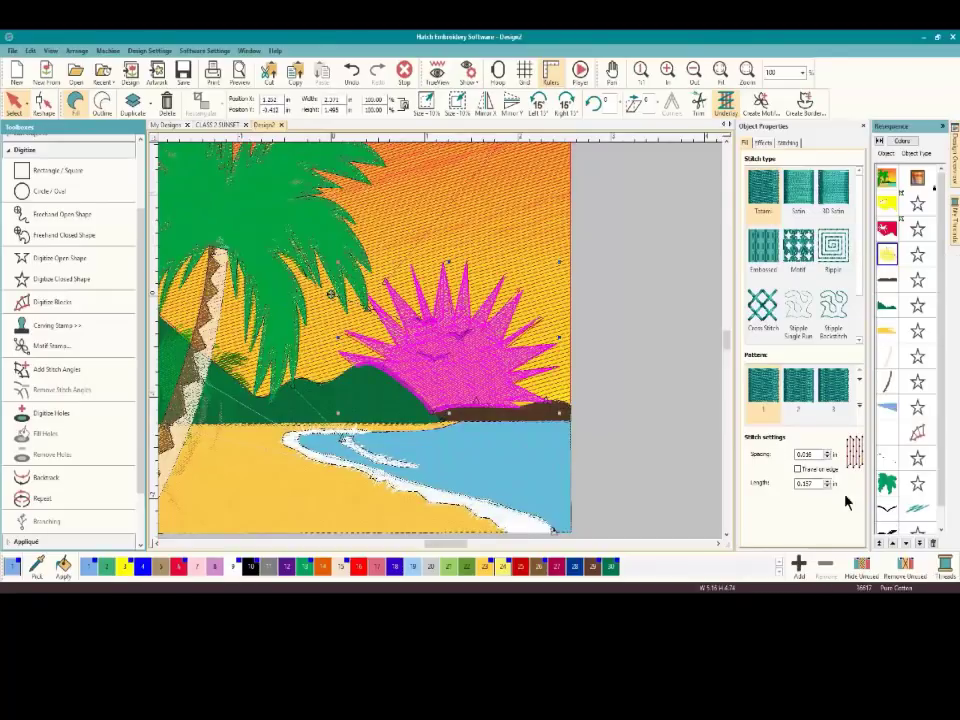
{"action": "scroll", "coordinate": [912, 452], "scroll_direction": "down", "scroll_amount": 1}
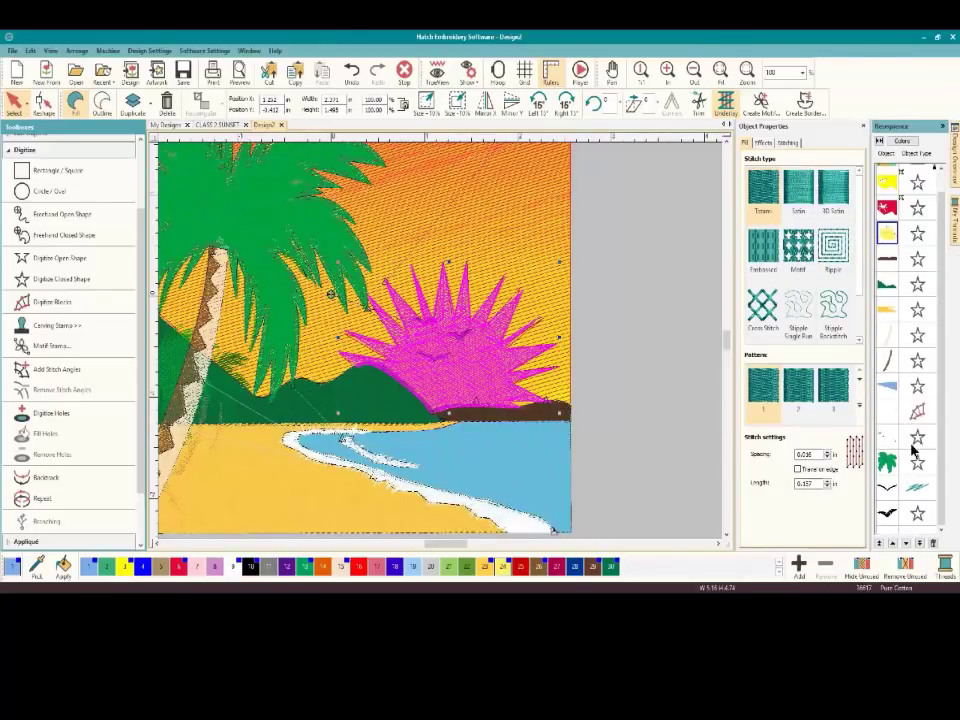
{"action": "left_click", "coordinate": [887, 487]}
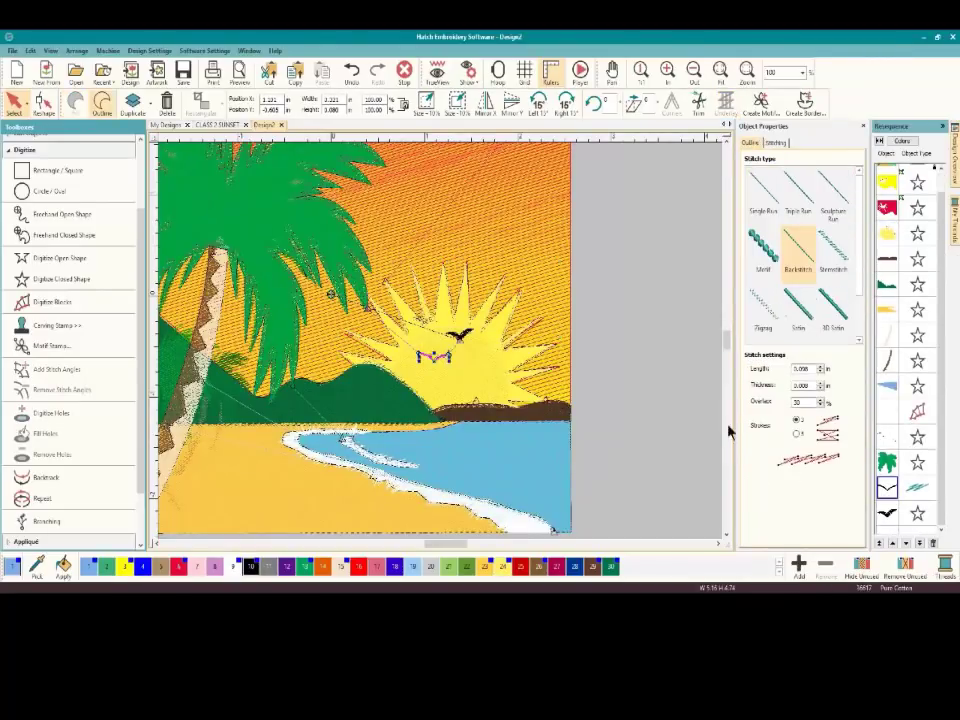
{"action": "key", "text": "Tab"}
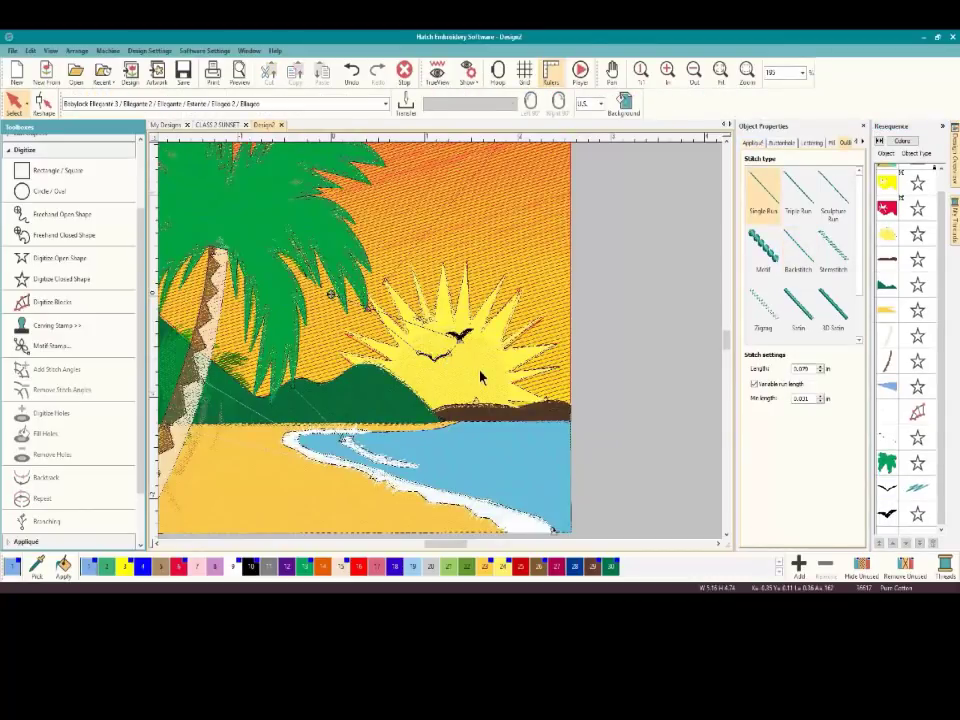
{"action": "scroll", "coordinate": [480, 377], "scroll_direction": "down", "scroll_amount": 1}
{"action": "left_click", "coordinate": [437, 72]}
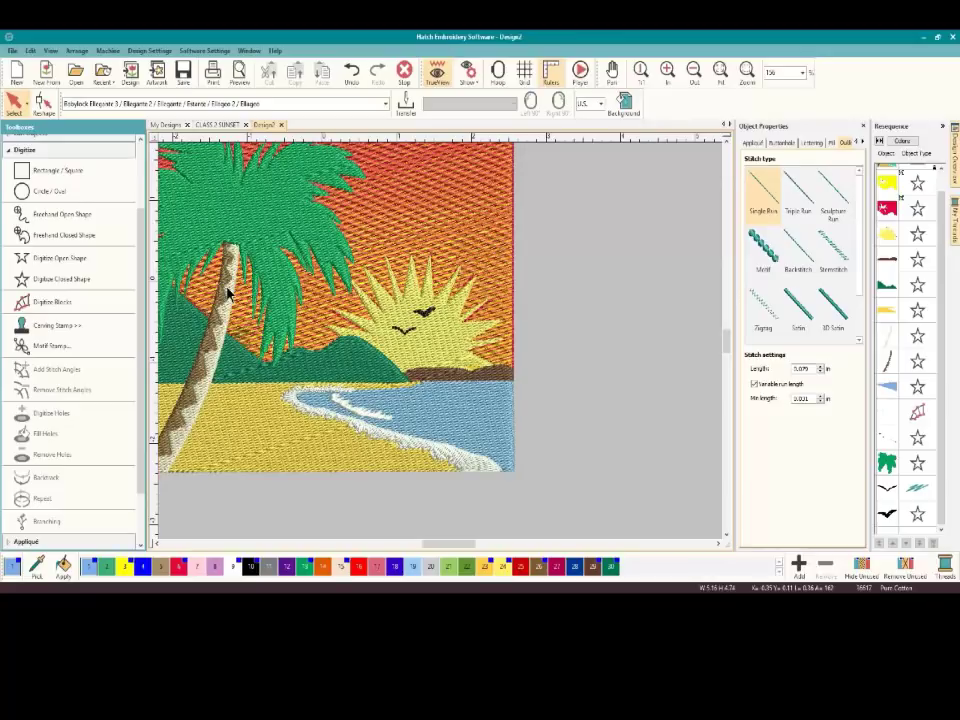
Duplicate the small birds with Ctrl+D and drag a copy higher into the sky
{"action": "left_click", "coordinate": [157, 545]}
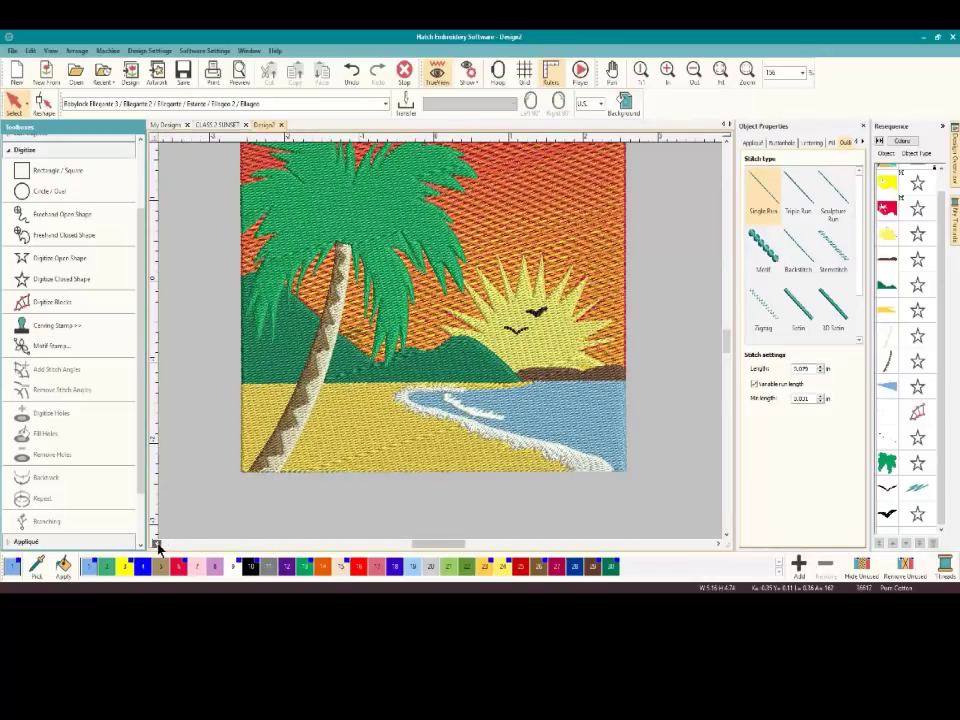
{"action": "left_click", "coordinate": [515, 330]}
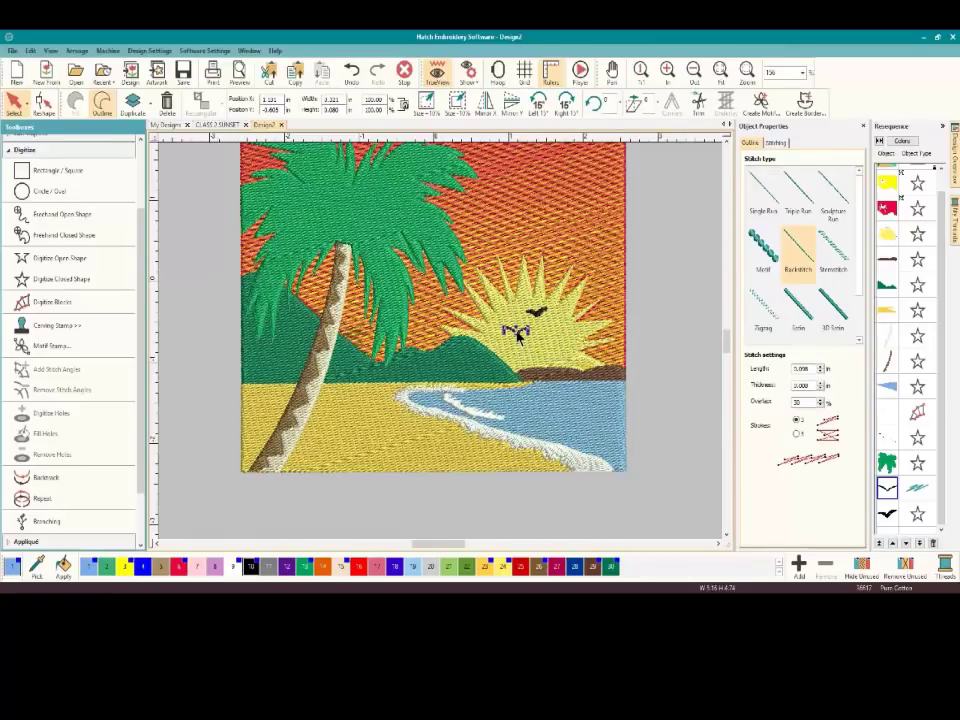
{"action": "left_click", "coordinate": [515, 274]}
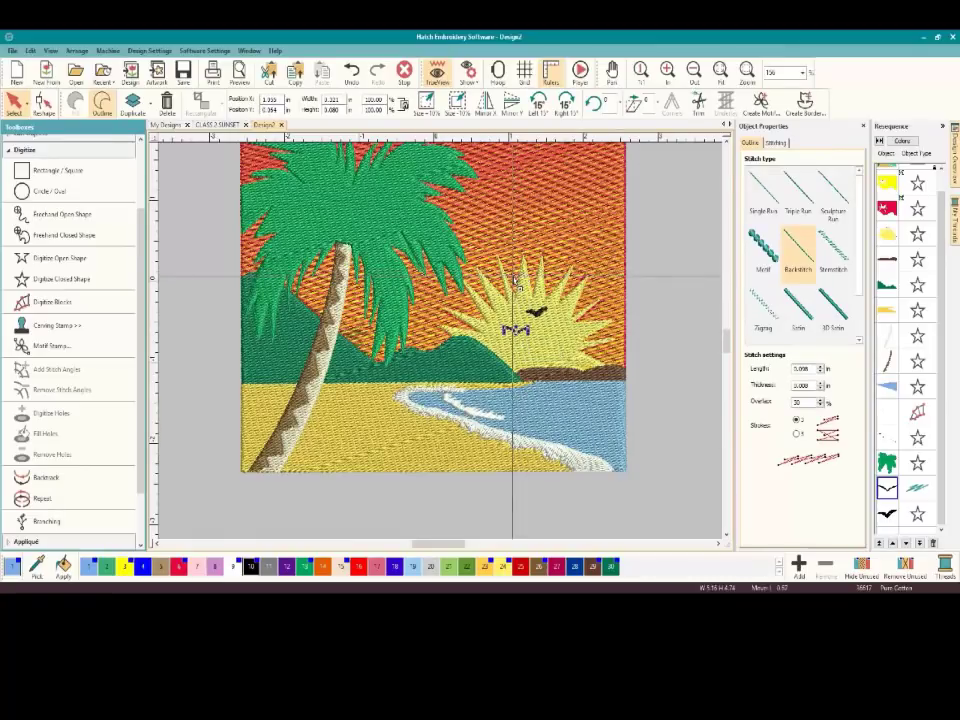
{"action": "key", "text": "ctrl+d"}
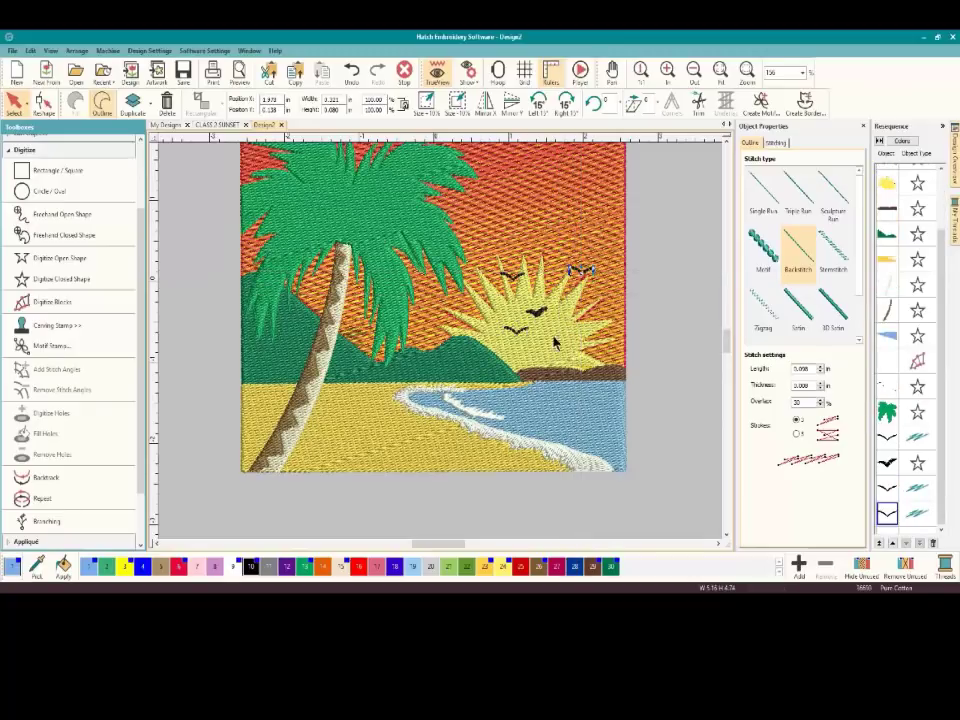
{"action": "left_click", "coordinate": [538, 315]}
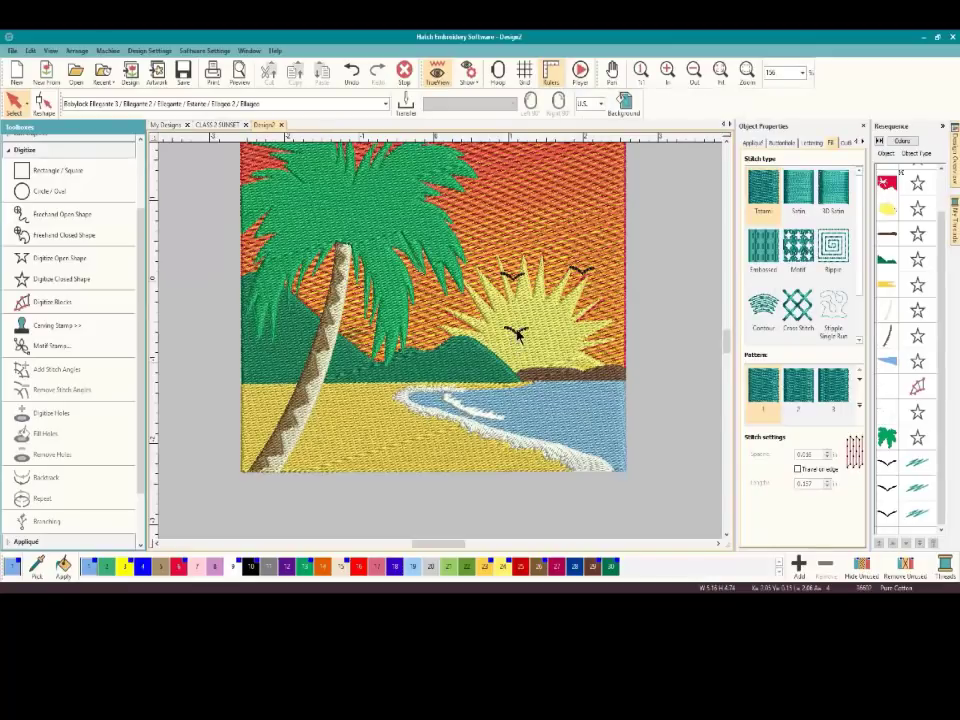
{"action": "left_click", "coordinate": [517, 334]}
{"action": "key", "text": "ctrl+d"}
{"action": "key", "text": "ctrl+d"}
{"action": "left_click_drag", "start_coordinate": [551, 304], "coordinate": [604, 239]}
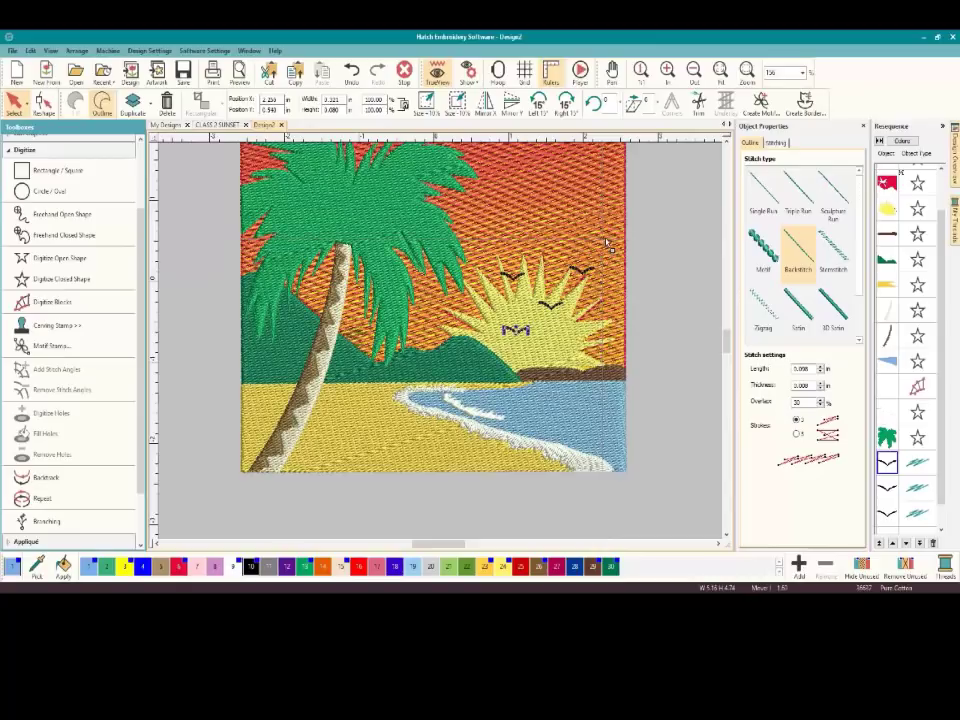
Select the green hills fill object to show its Tatami properties
{"action": "left_click", "coordinate": [600, 302]}
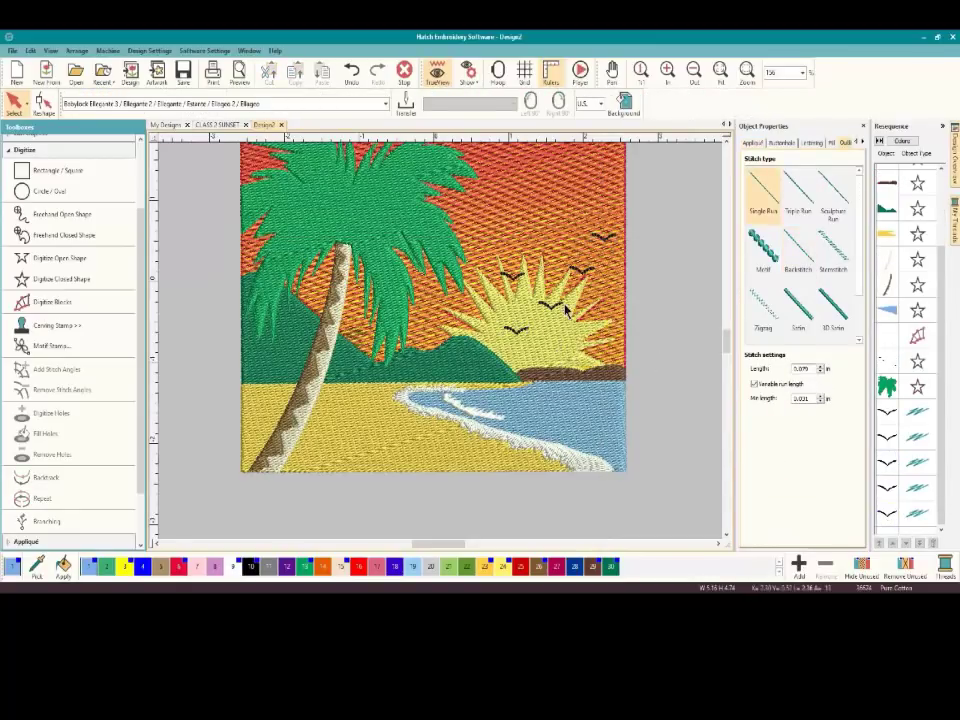
{"action": "scroll", "coordinate": [440, 347], "scroll_direction": "down", "scroll_amount": 1}
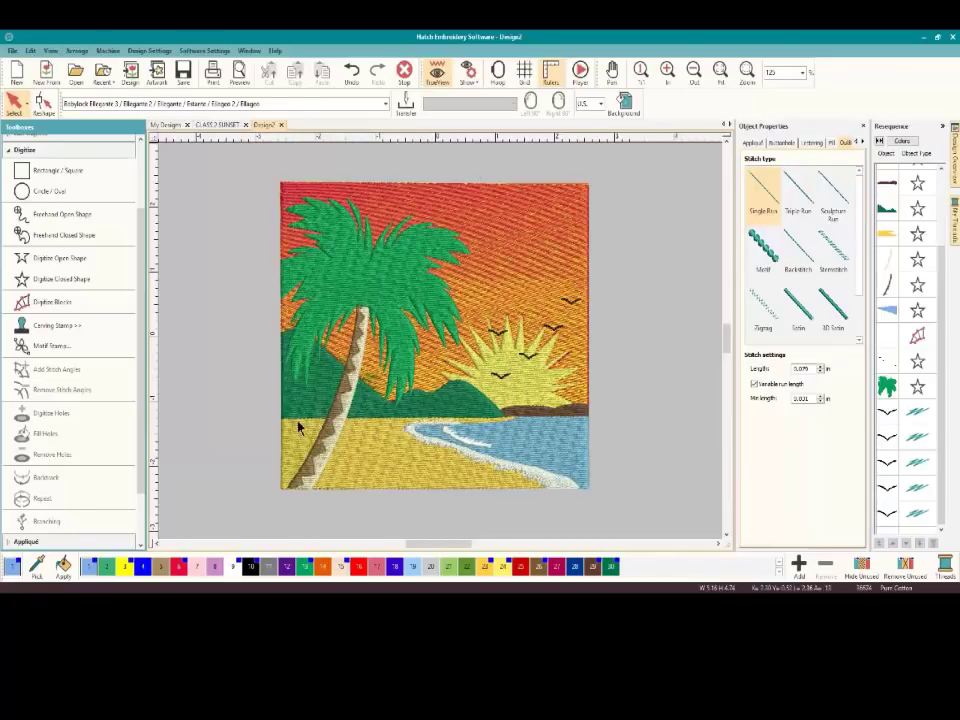
{"action": "left_click", "coordinate": [355, 384]}
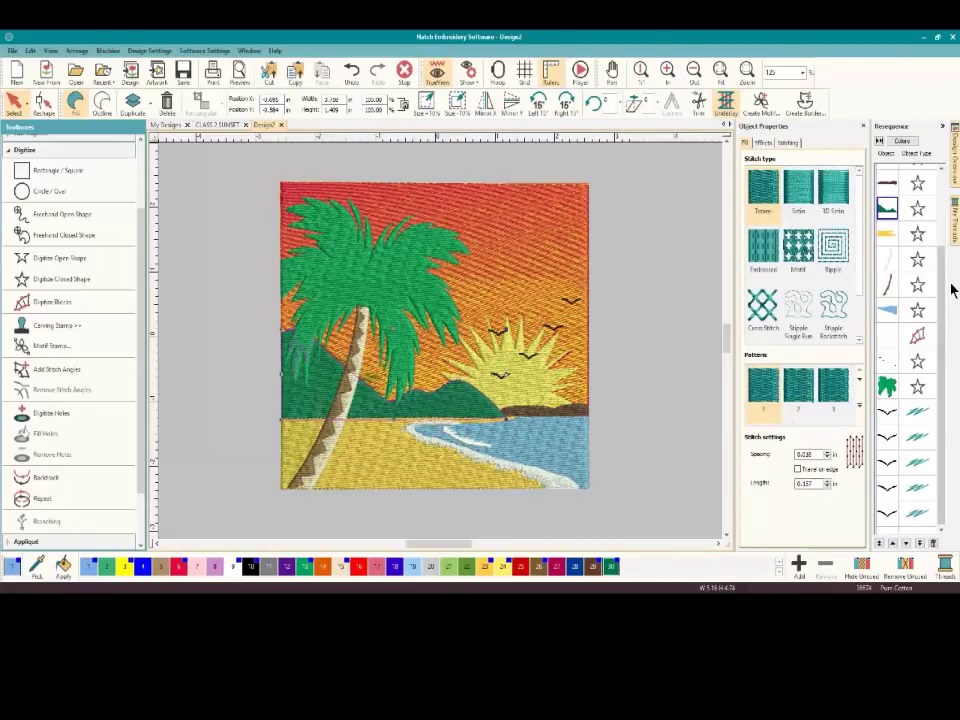
Remove Overlaps on several beach-scene objects from the Resequence list via Edit Objects, then deselect
{"action": "left_click", "coordinate": [887, 259]}
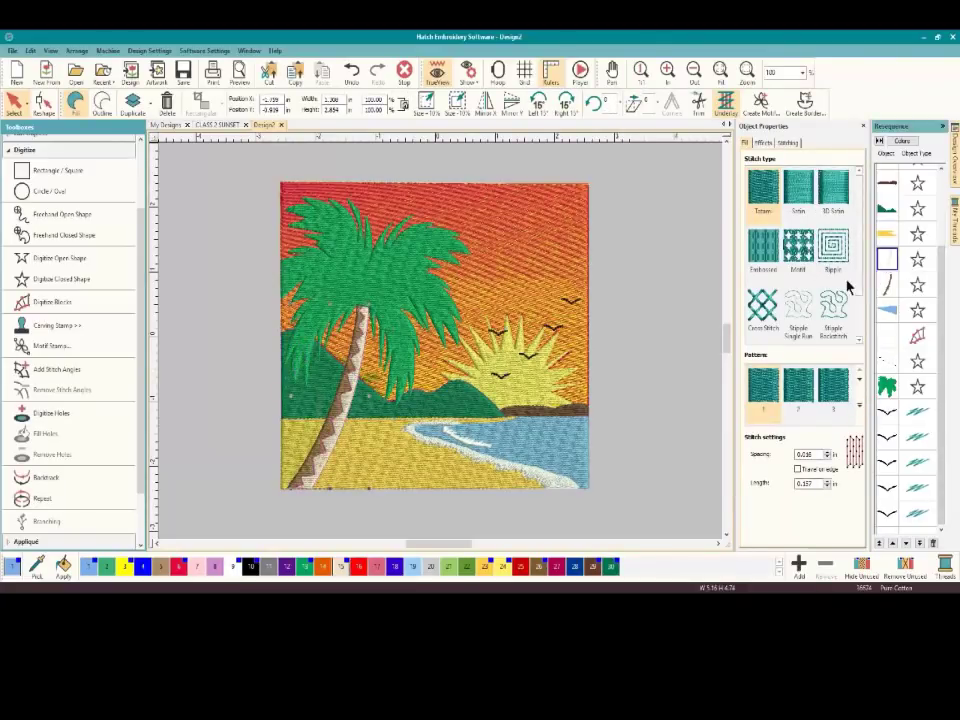
{"action": "left_click", "coordinate": [64, 150]}
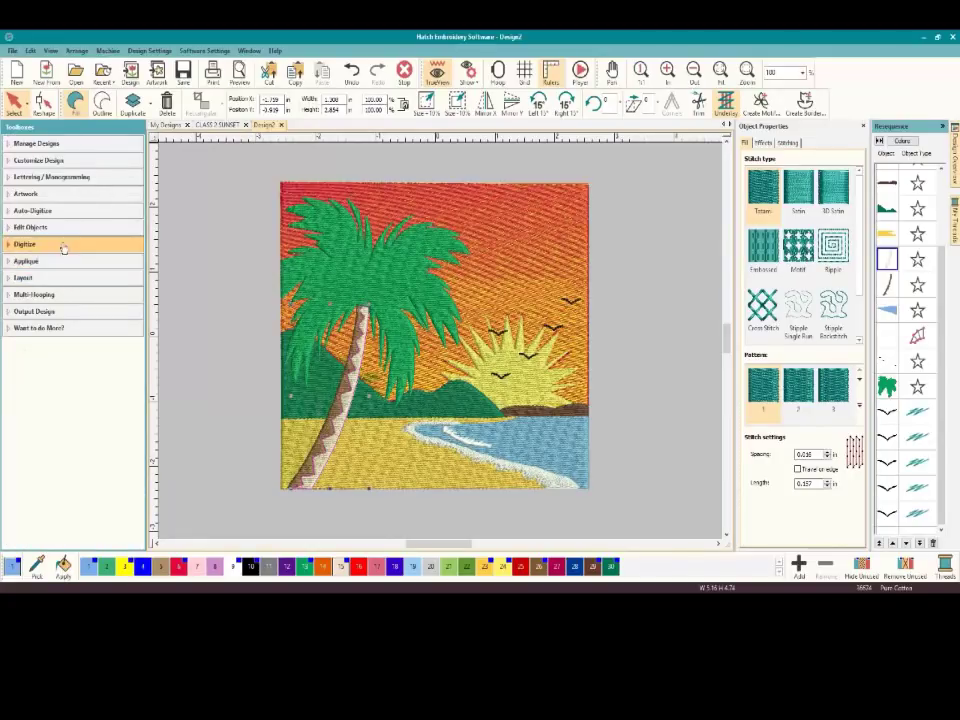
{"action": "left_click", "coordinate": [59, 228]}
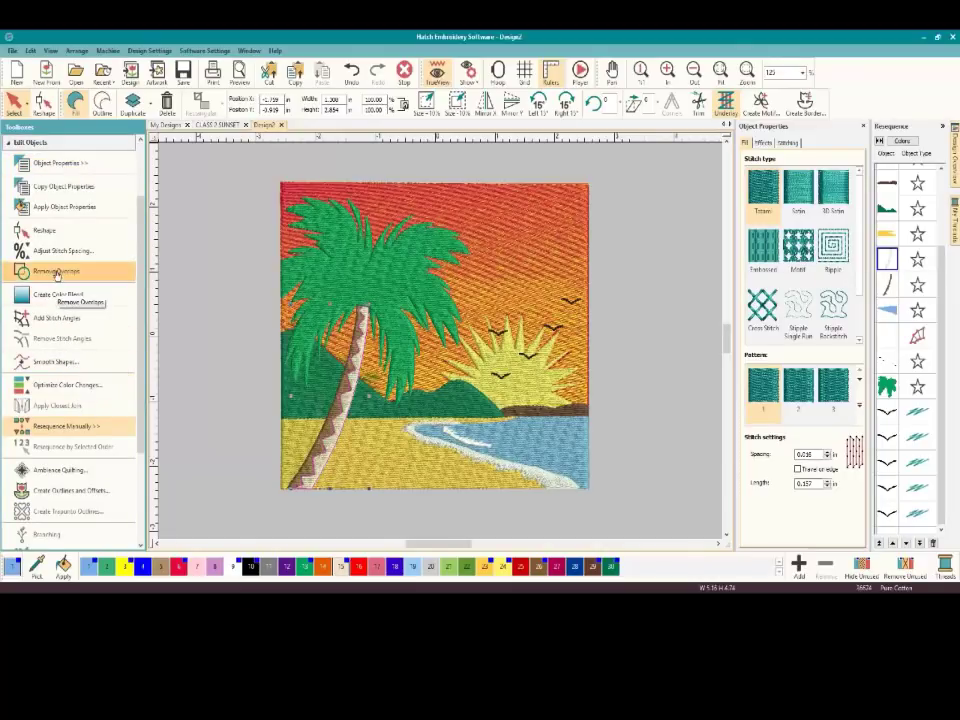
{"action": "left_click", "coordinate": [57, 272]}
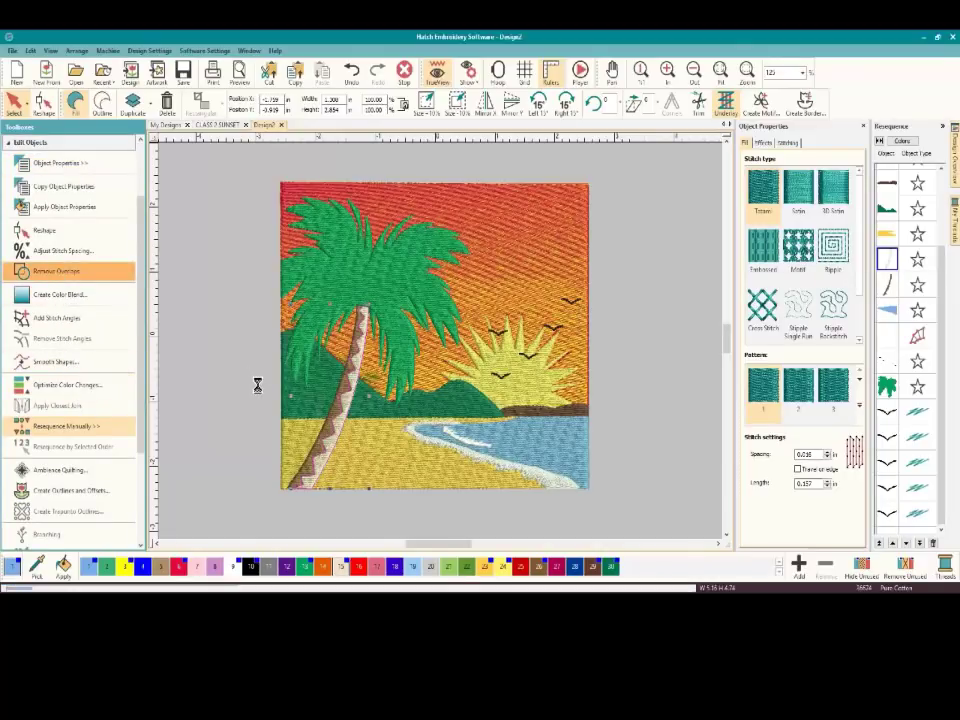
{"action": "left_click", "coordinate": [330, 435]}
{"action": "left_click", "coordinate": [52, 270]}
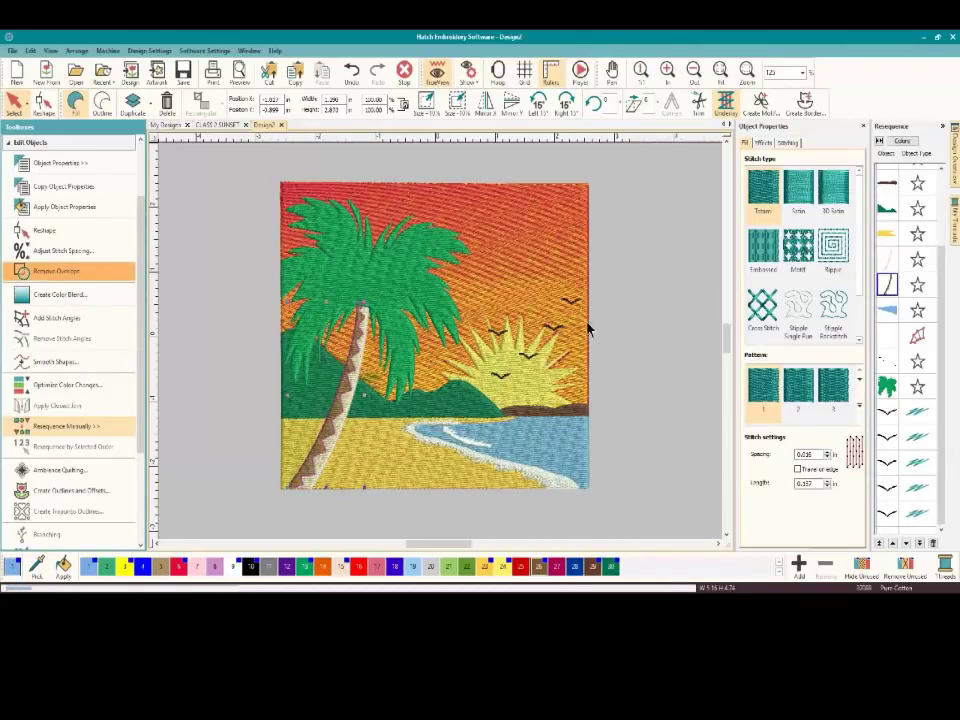
{"action": "left_click", "coordinate": [628, 350]}
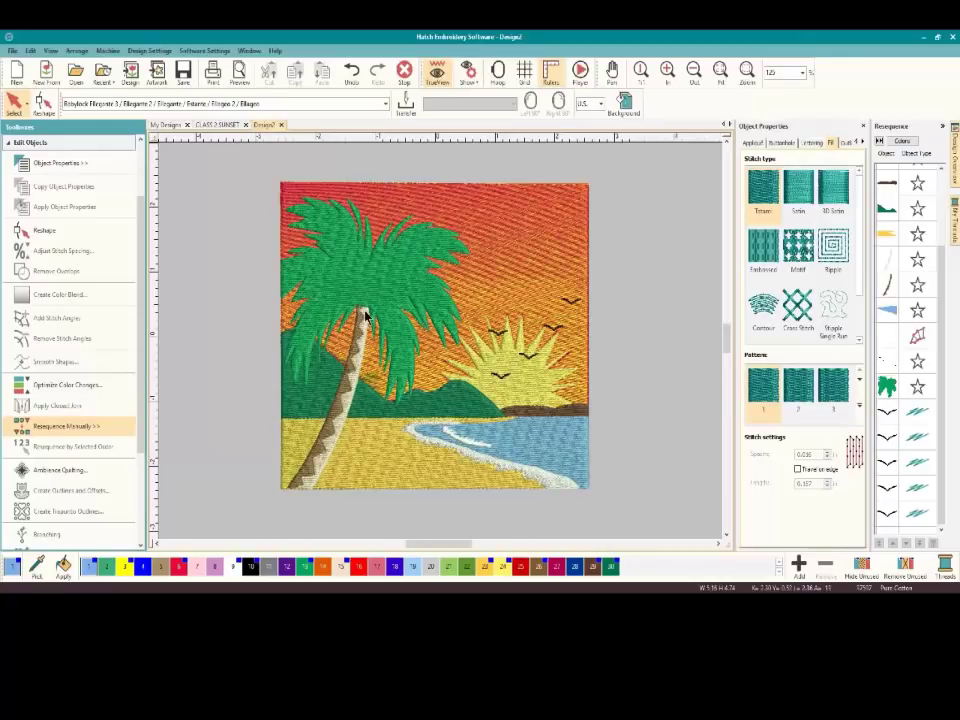
Select the palm tree and tick Florentine effect under its Radial / Curve Fill effects
{"action": "scroll", "coordinate": [441, 340], "scroll_direction": "up", "scroll_amount": 2}
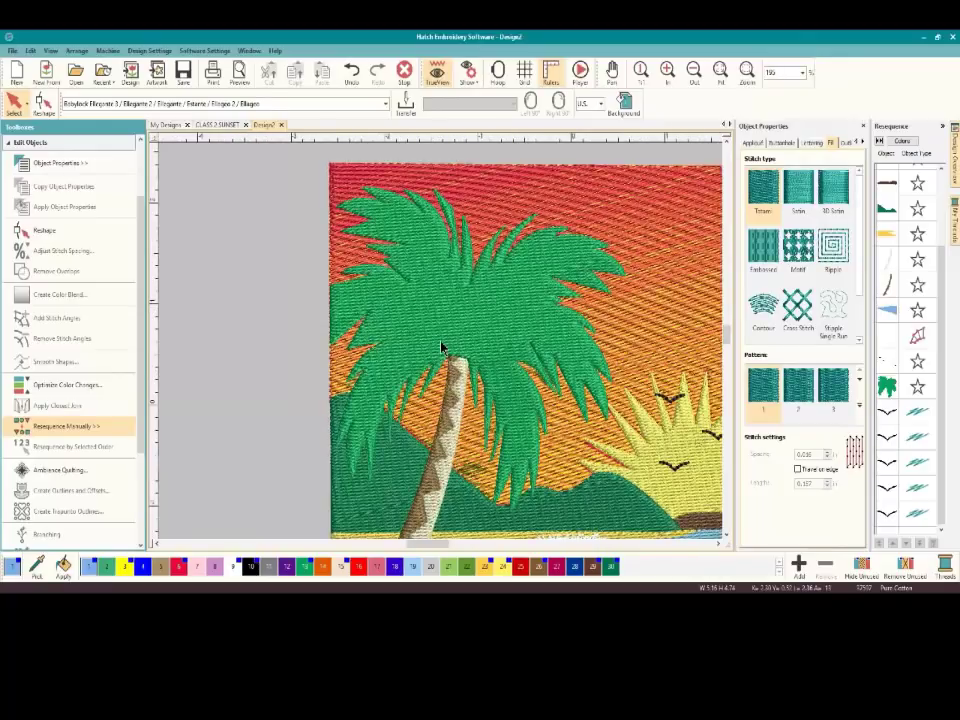
{"action": "left_click", "coordinate": [494, 330]}
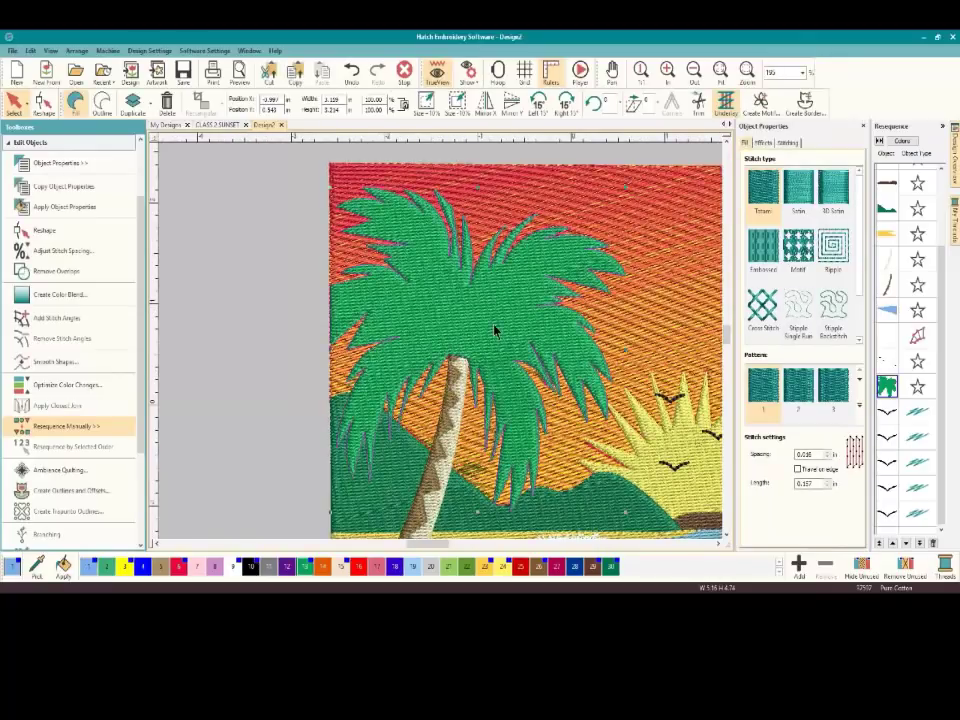
{"action": "left_click", "coordinate": [764, 144]}
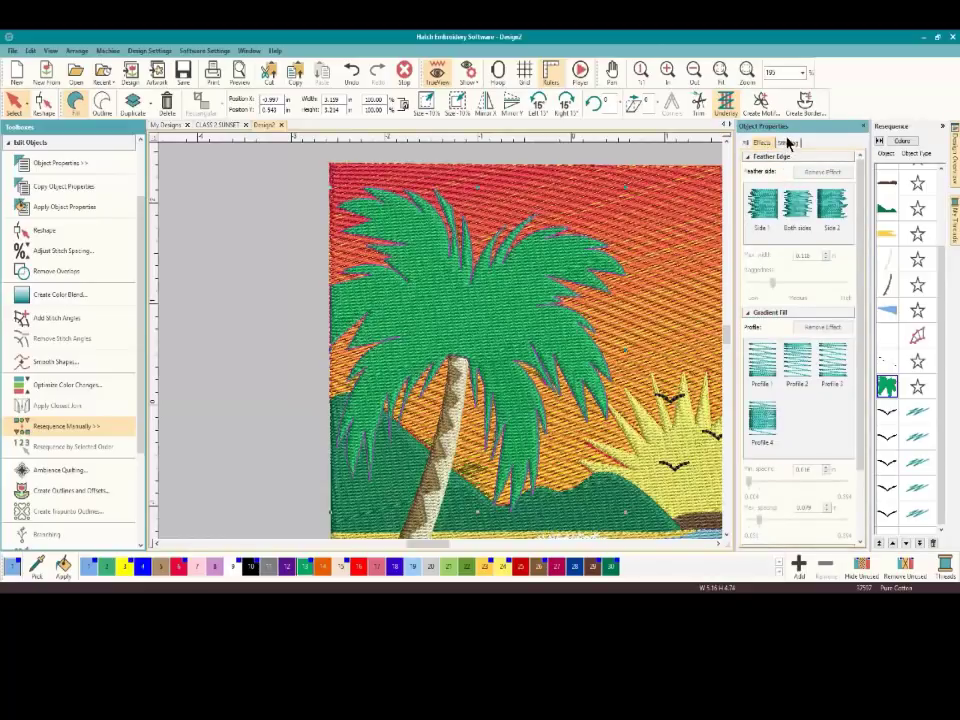
{"action": "left_click", "coordinate": [787, 144]}
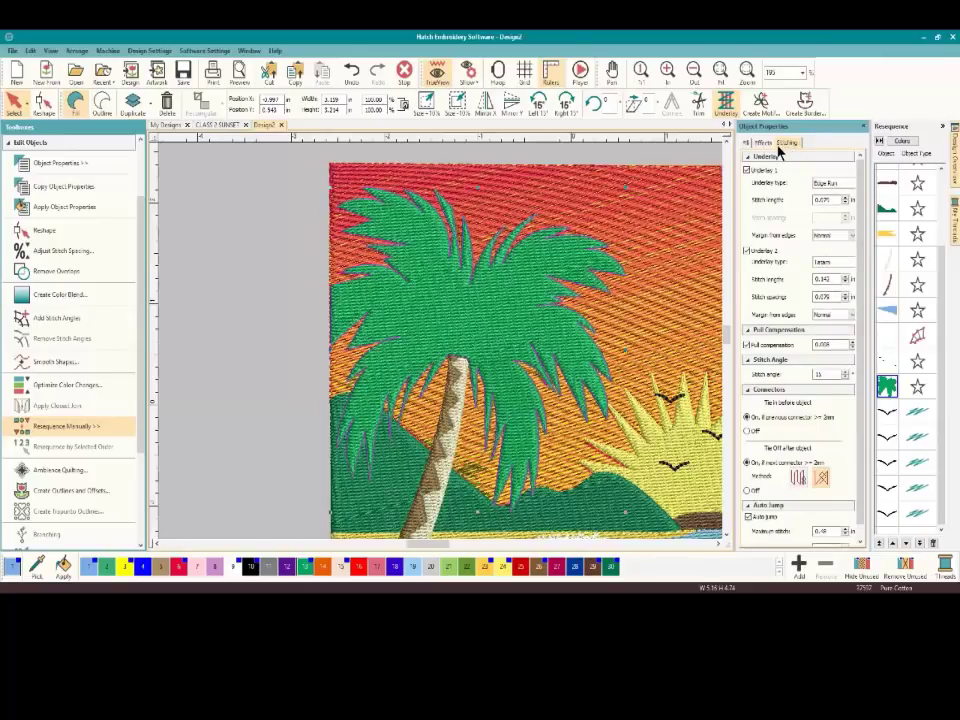
{"action": "left_click", "coordinate": [762, 143]}
{"action": "left_click_drag", "start_coordinate": [864, 321], "coordinate": [866, 449]}
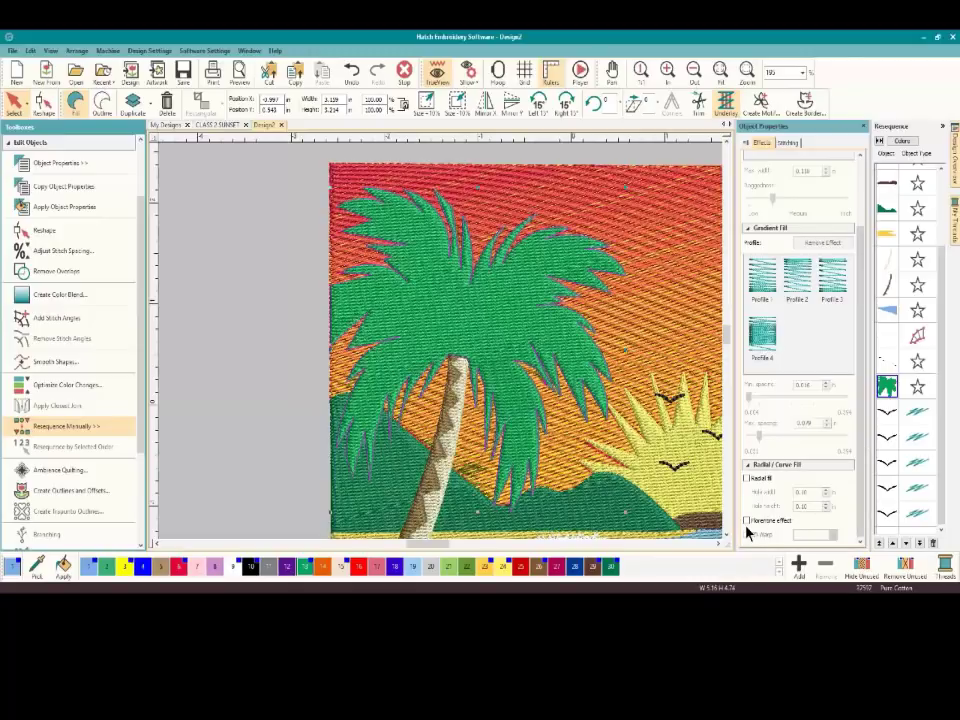
{"action": "left_click", "coordinate": [745, 521]}
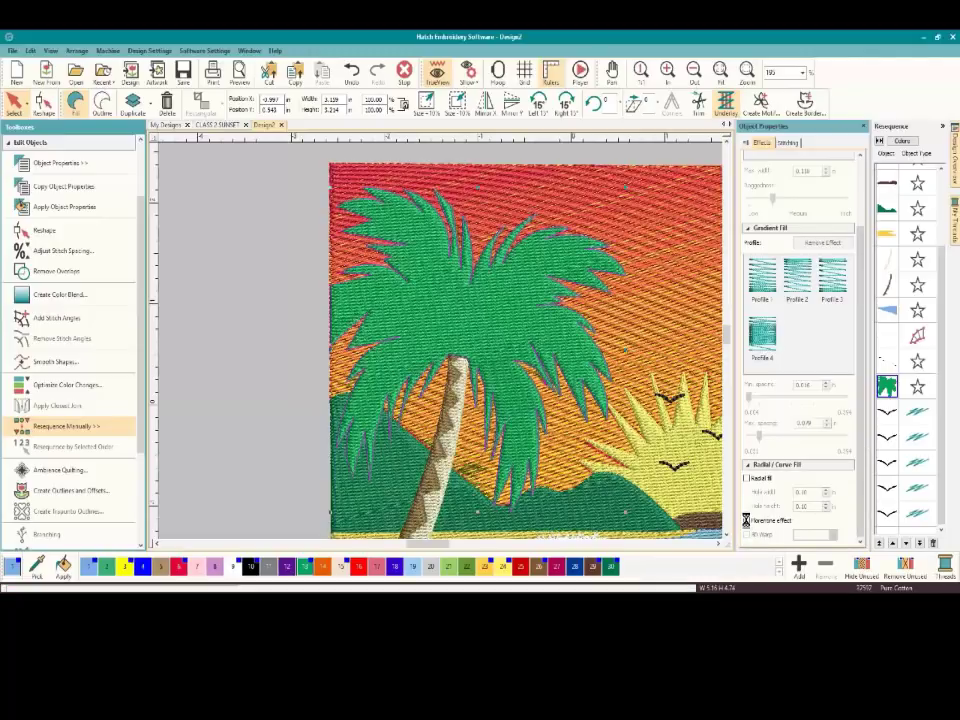
{"action": "left_click", "coordinate": [745, 521]}
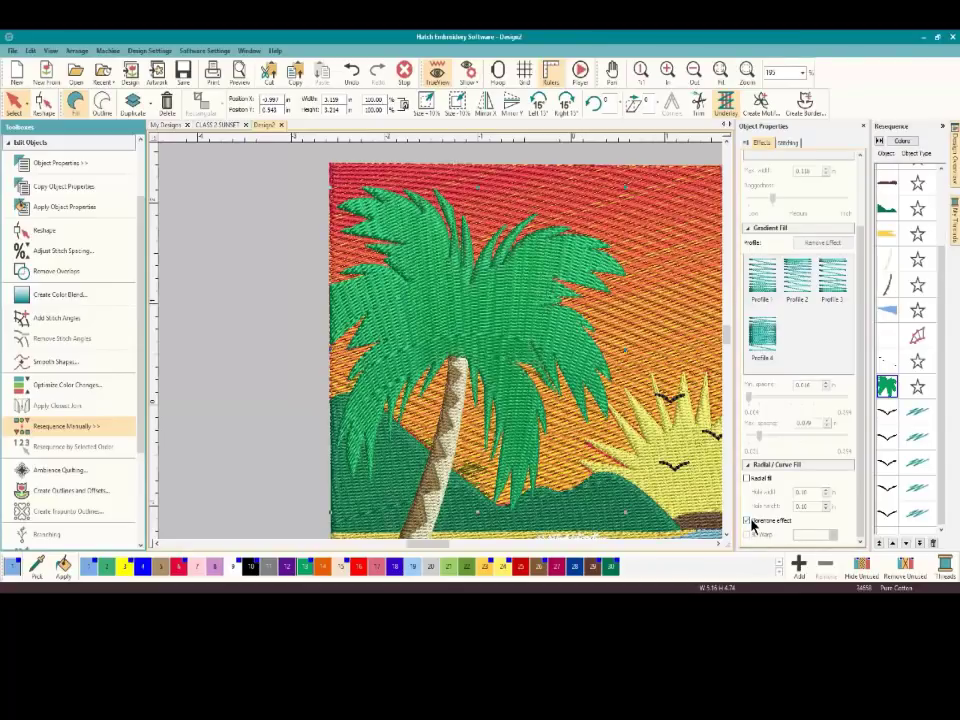
{"action": "left_click", "coordinate": [745, 521]}
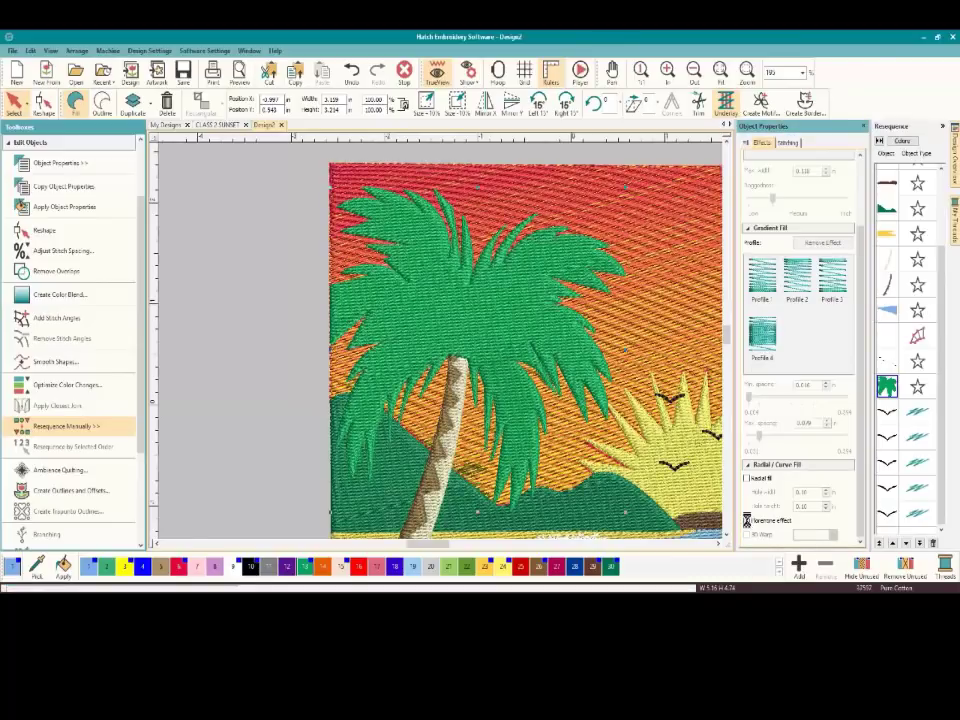
Deselect the design and scroll around the canvas to inspect the stitched palm canopy
{"action": "left_click", "coordinate": [266, 335]}
{"action": "scroll", "coordinate": [443, 348], "scroll_direction": "down", "scroll_amount": 2}
{"action": "scroll", "coordinate": [443, 348], "scroll_direction": "down", "scroll_amount": 2}
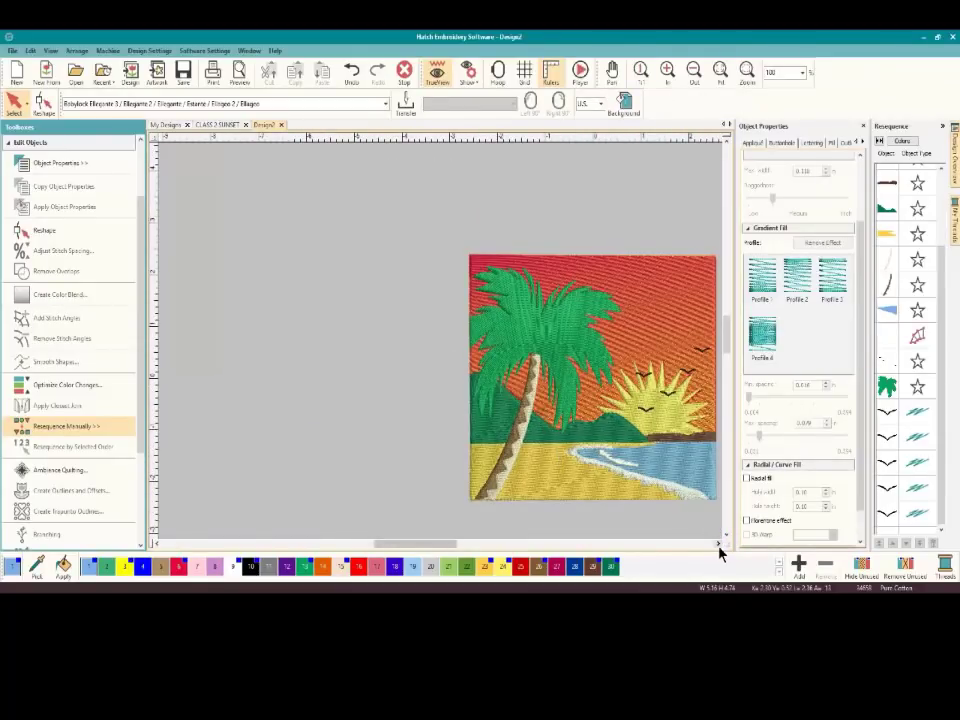
{"action": "scroll", "coordinate": [717, 541], "scroll_direction": "right", "scroll_amount": 3}
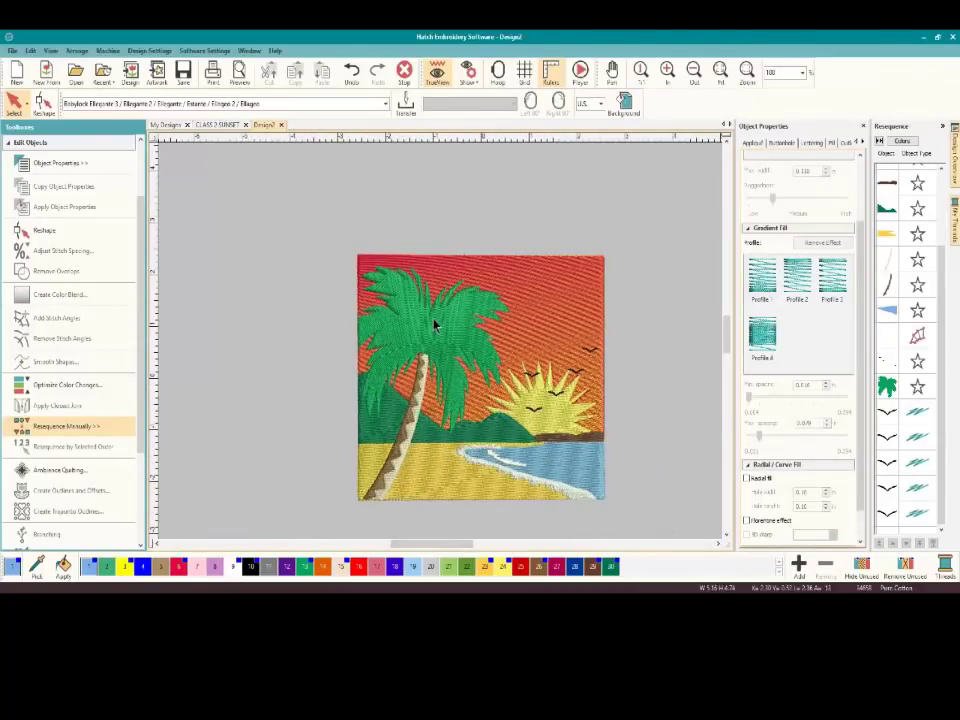
{"action": "scroll", "coordinate": [441, 348], "scroll_direction": "up", "scroll_amount": 1}
{"action": "left_click", "coordinate": [443, 348]}
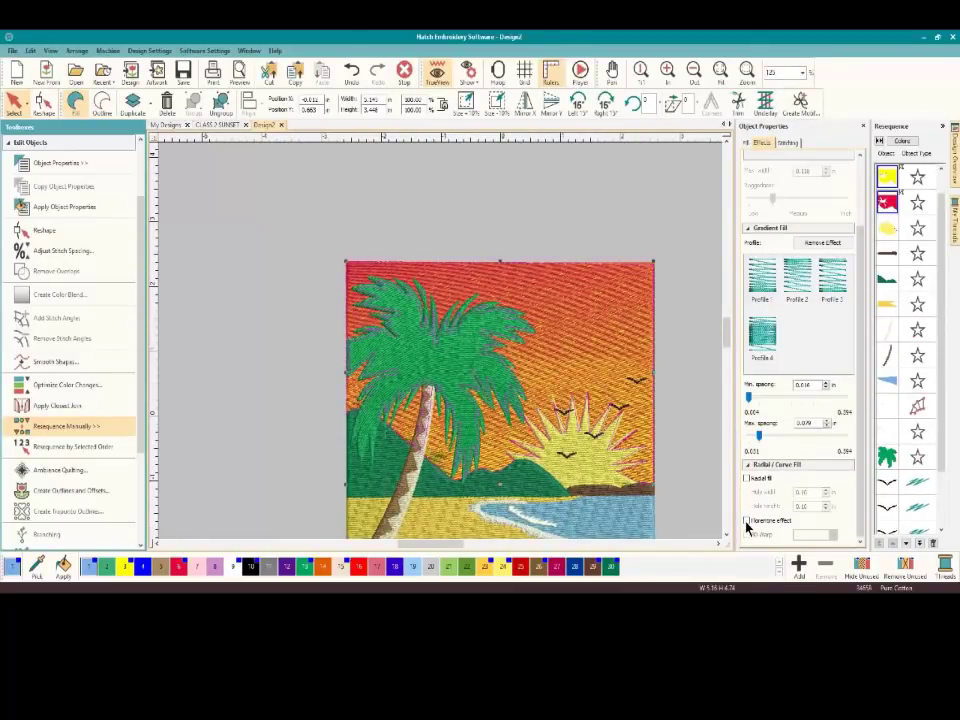
{"action": "left_click", "coordinate": [696, 377]}
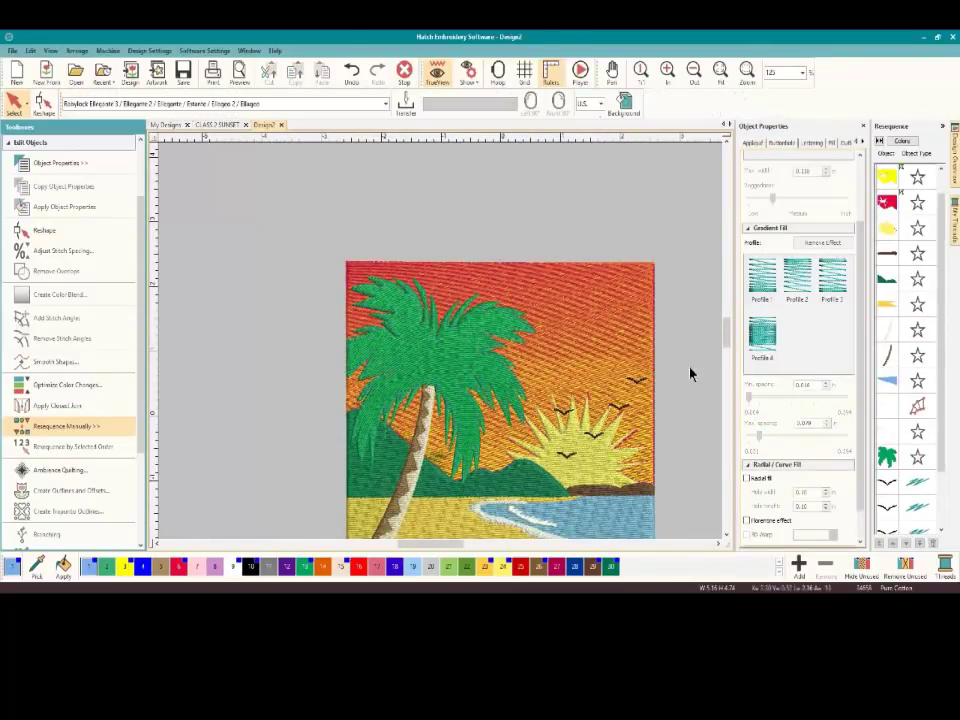
Reselect the palm and switch the Florentine effect off and back on to compare
{"action": "left_click", "coordinate": [446, 326]}
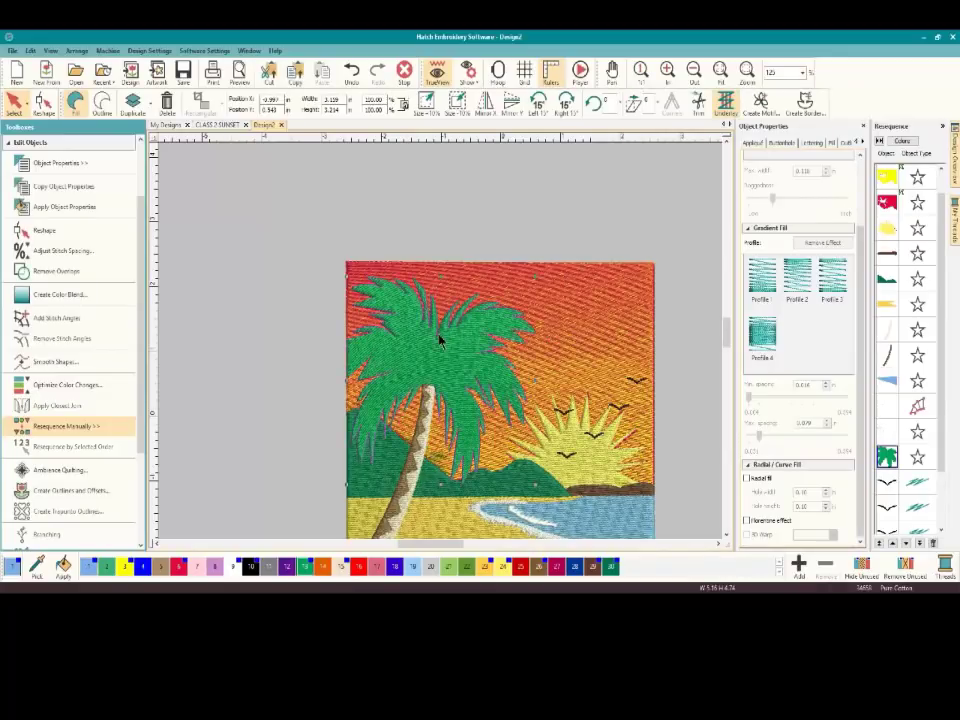
{"action": "left_click", "coordinate": [746, 520]}
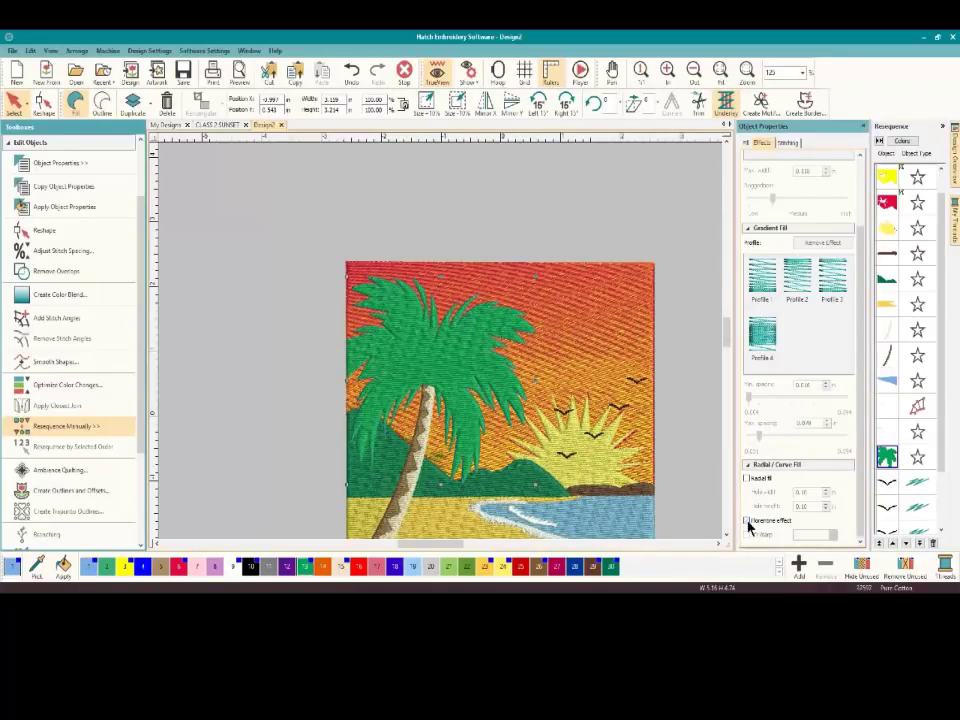
{"action": "left_click", "coordinate": [746, 521]}
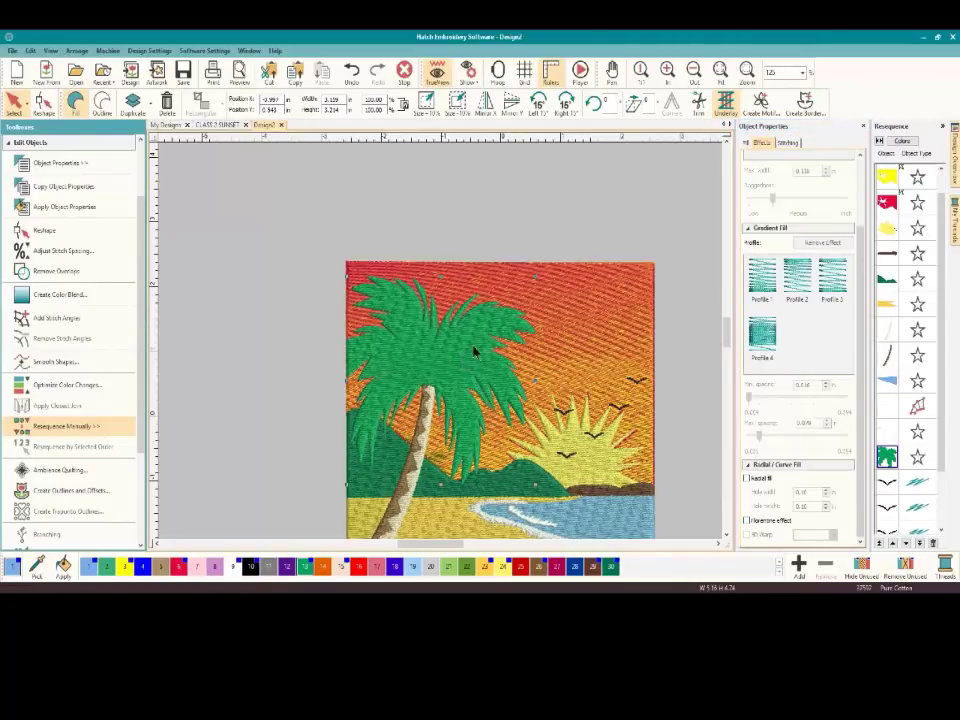
{"action": "scroll", "coordinate": [728, 331], "scroll_direction": "down", "scroll_amount": 1}
{"action": "mouse_move", "coordinate": [728, 331]}
{"action": "left_mouse_down"}
{"action": "mouse_move", "coordinate": [728, 343]}
{"action": "mouse_move", "coordinate": [728, 335]}
{"action": "left_mouse_up"}
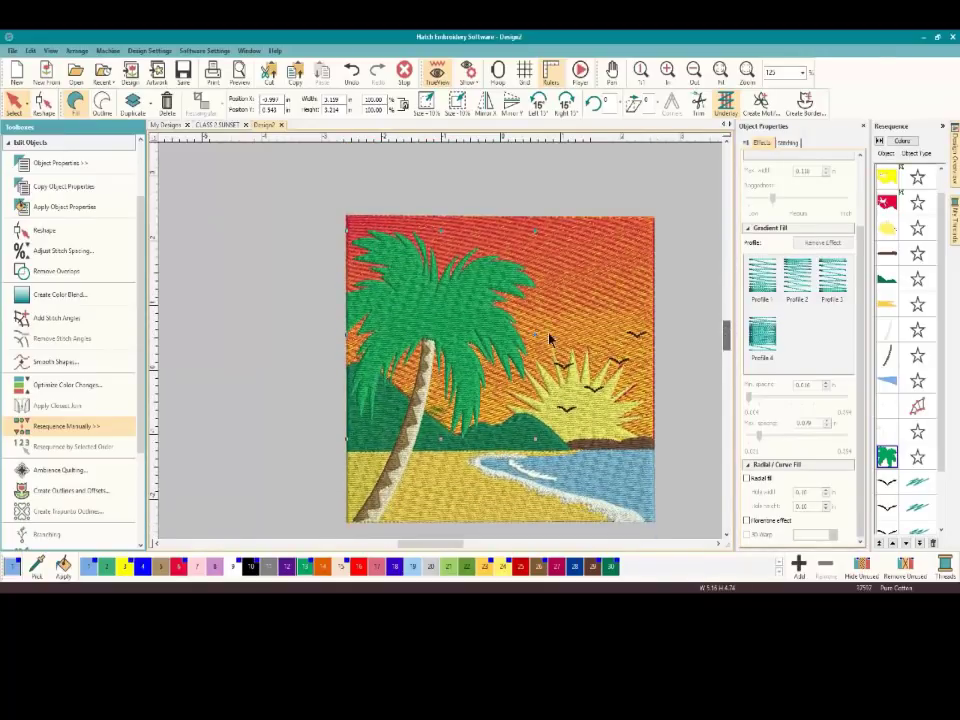
{"action": "scroll", "coordinate": [416, 281], "scroll_direction": "up", "scroll_amount": 2}
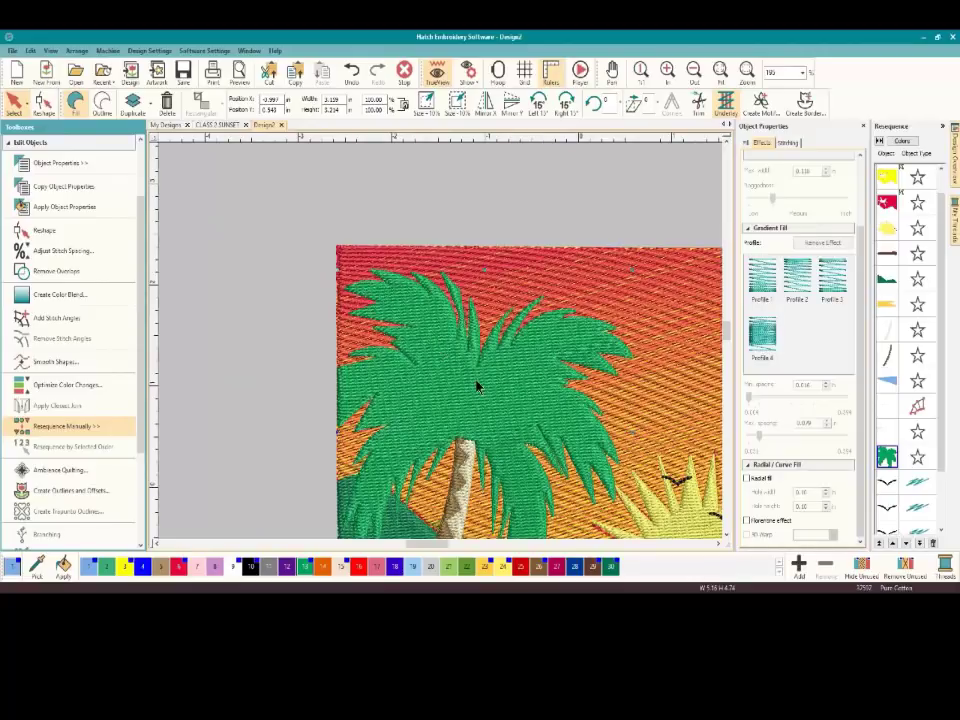
{"action": "left_click", "coordinate": [724, 537]}
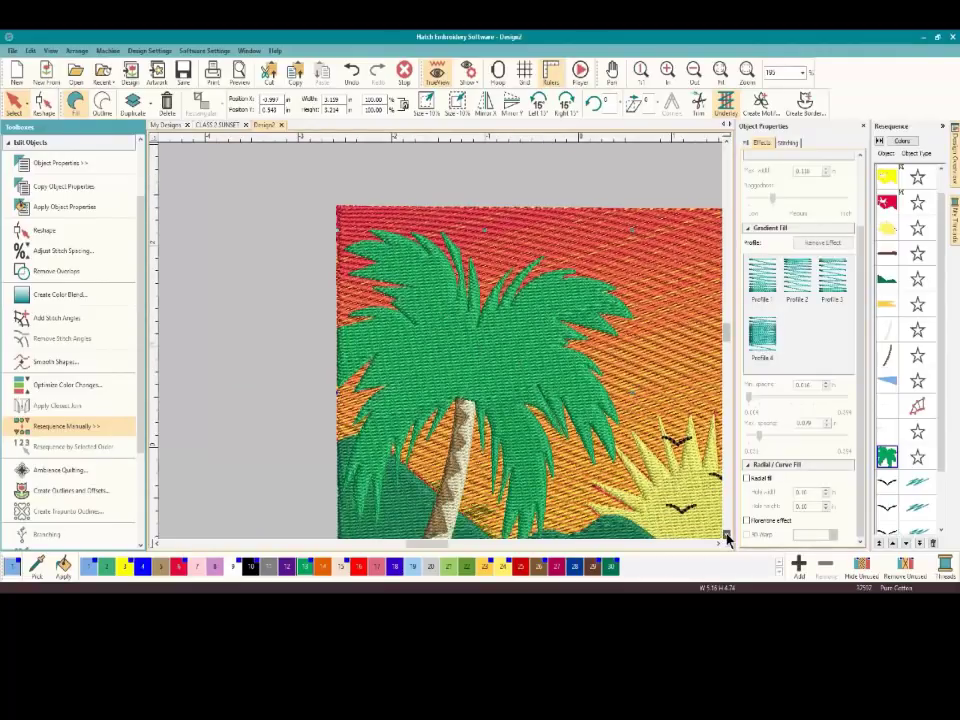
{"action": "left_click", "coordinate": [724, 537]}
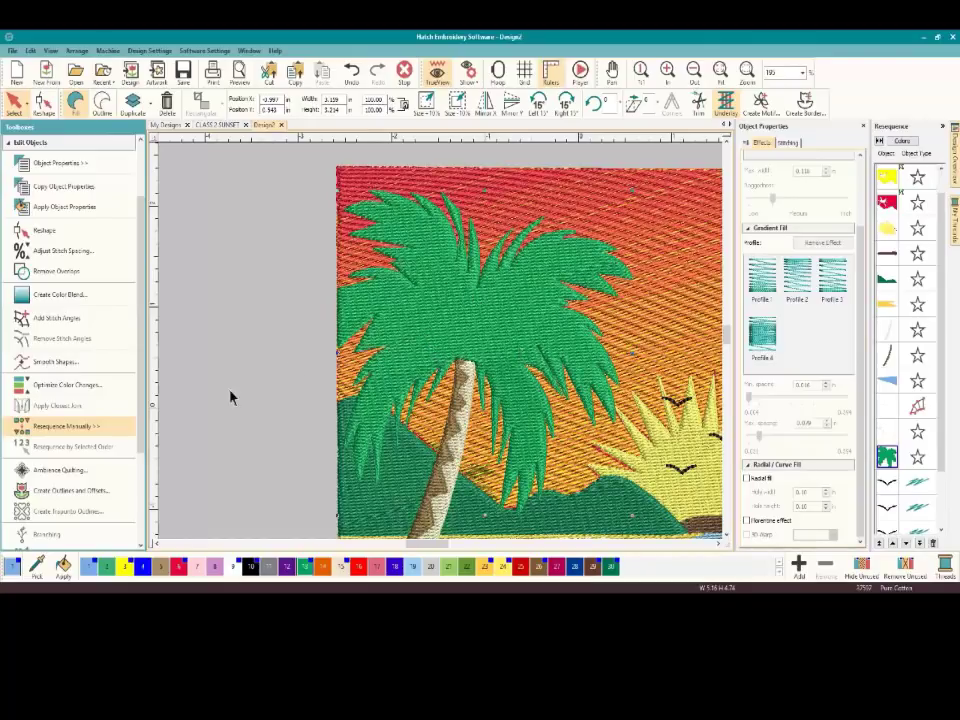
Draw a three-point custom carving stamp and stamp it into the palm foliage fill
{"action": "left_click", "coordinate": [62, 144]}
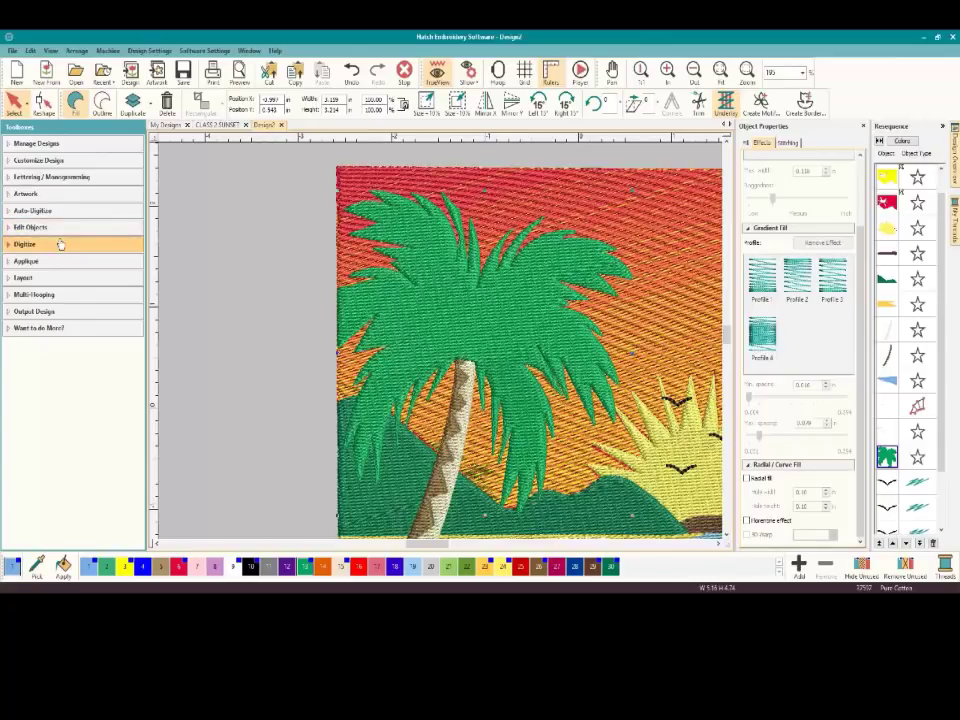
{"action": "left_click", "coordinate": [62, 244]}
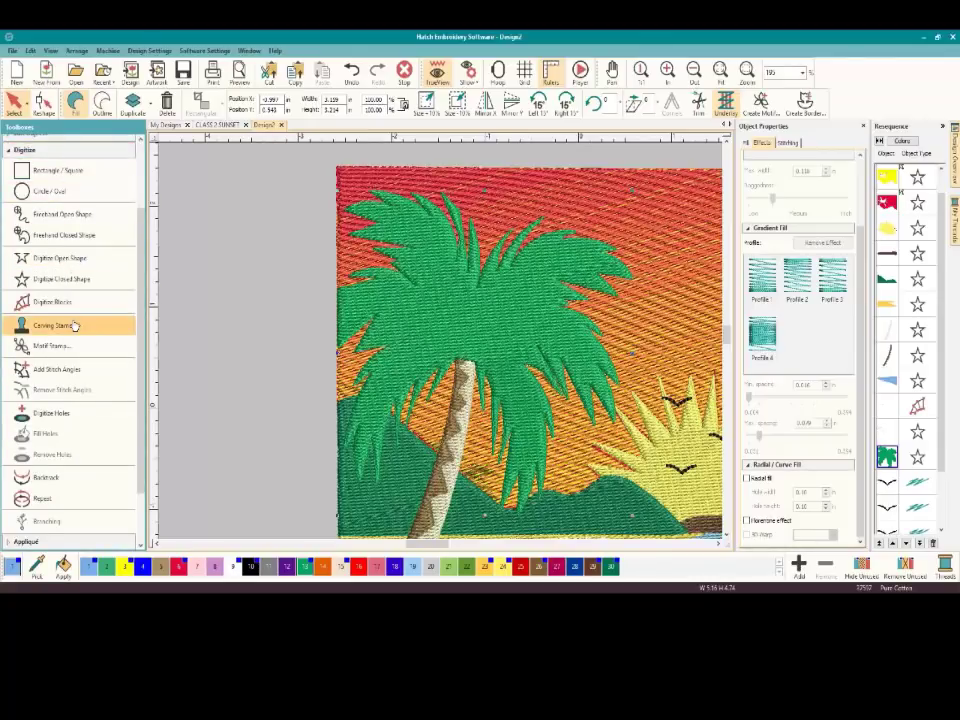
{"action": "left_click", "coordinate": [58, 325]}
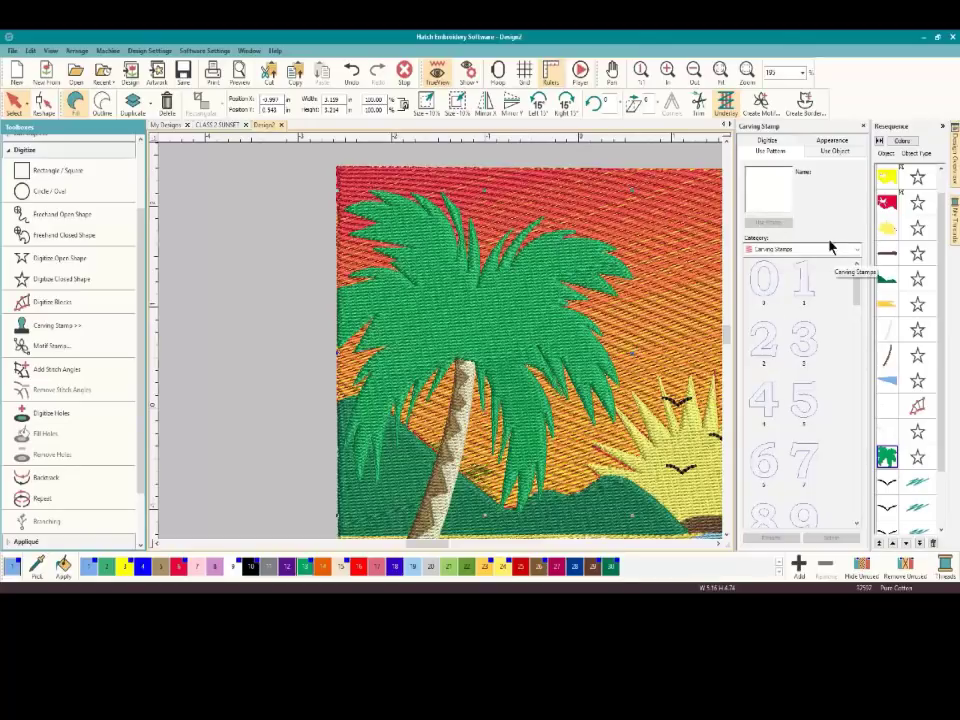
{"action": "left_click", "coordinate": [828, 152]}
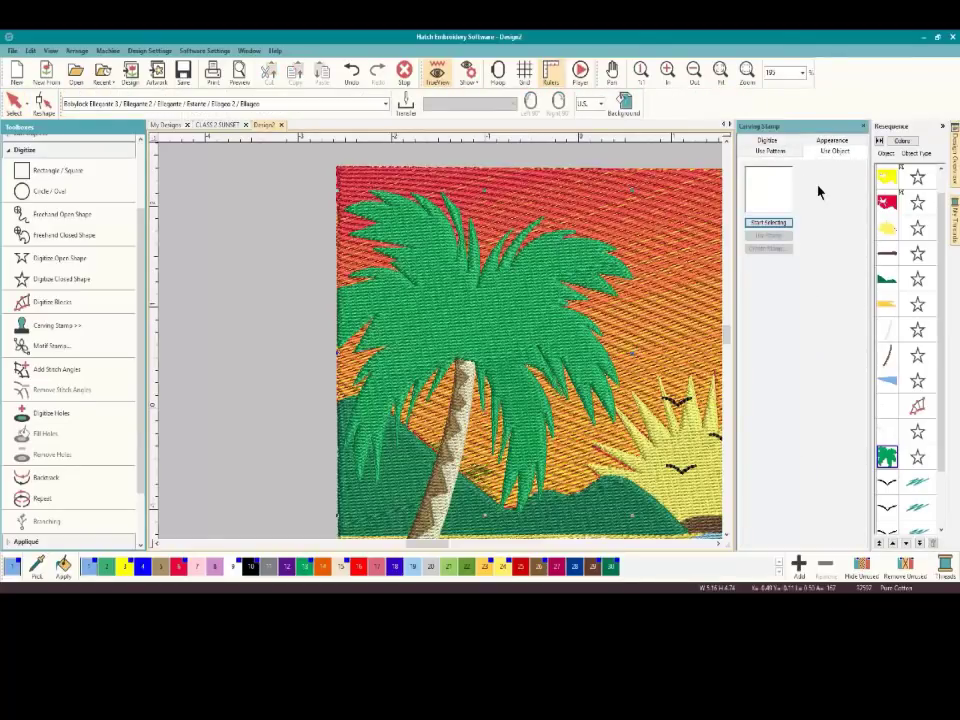
{"action": "left_click", "coordinate": [772, 142]}
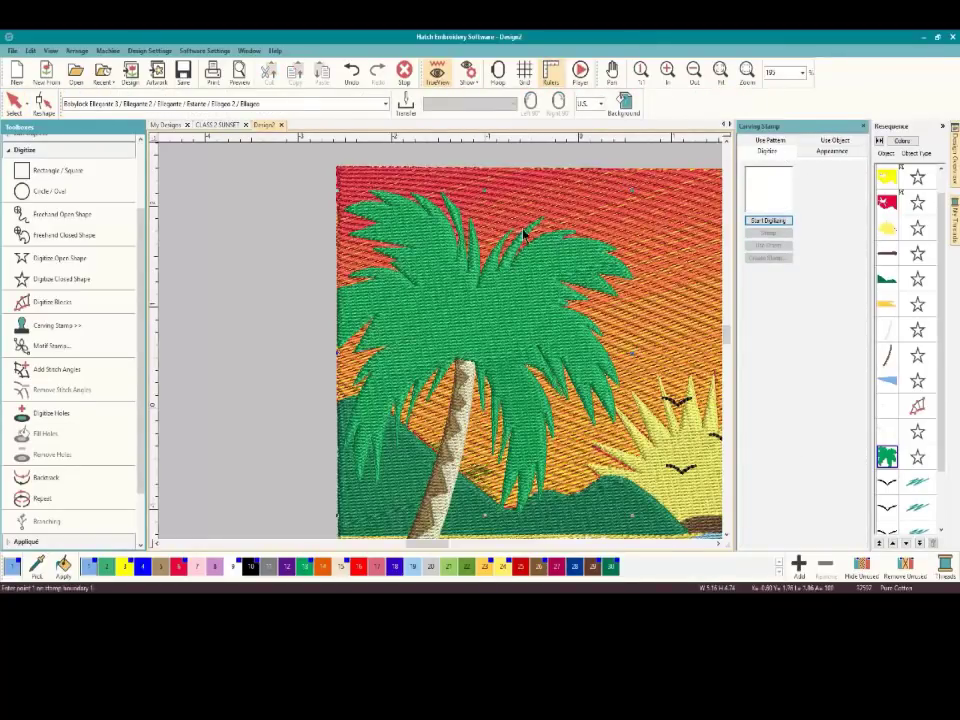
{"action": "left_click", "coordinate": [768, 222]}
{"action": "left_click", "coordinate": [474, 320]}
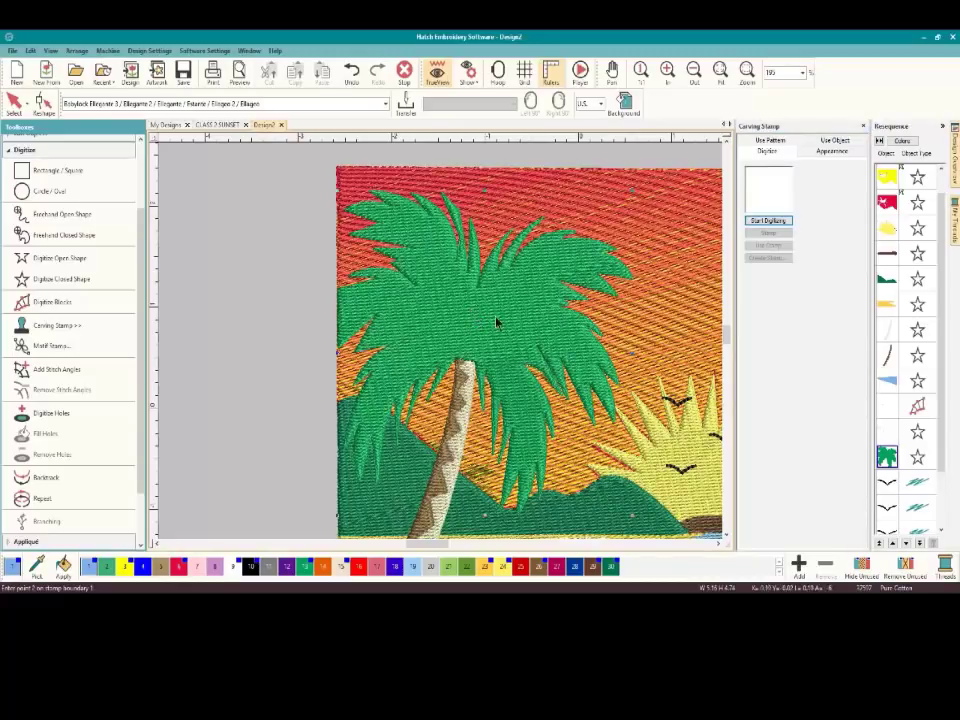
{"action": "left_click", "coordinate": [498, 336]}
{"action": "left_click", "coordinate": [519, 362]}
{"action": "key", "text": "Return"}
{"action": "key", "text": "Return"}
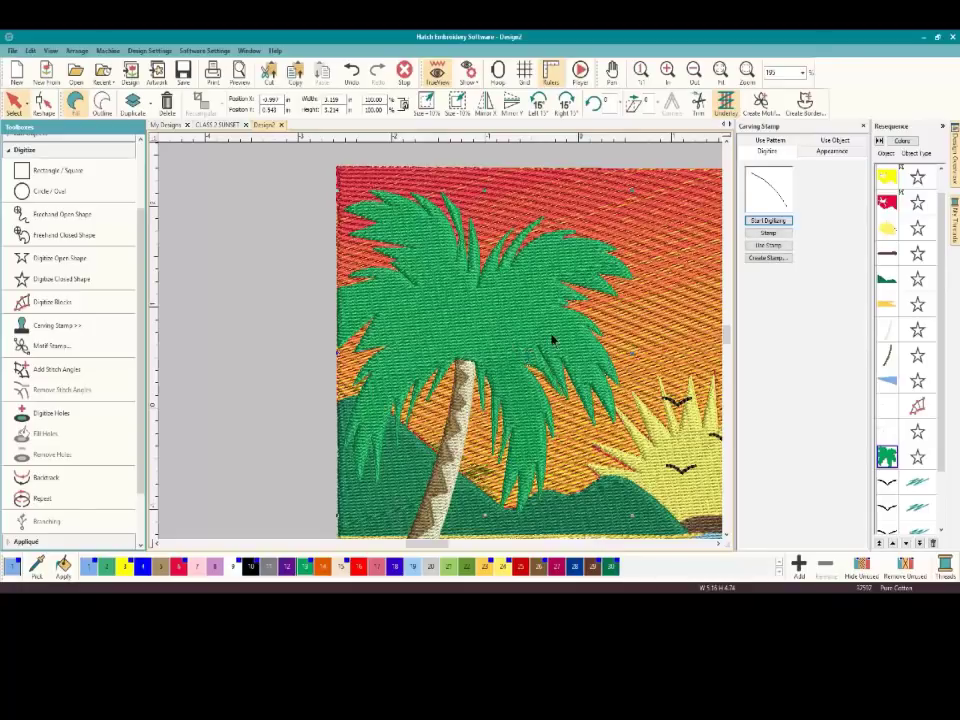
{"action": "left_click", "coordinate": [769, 233]}
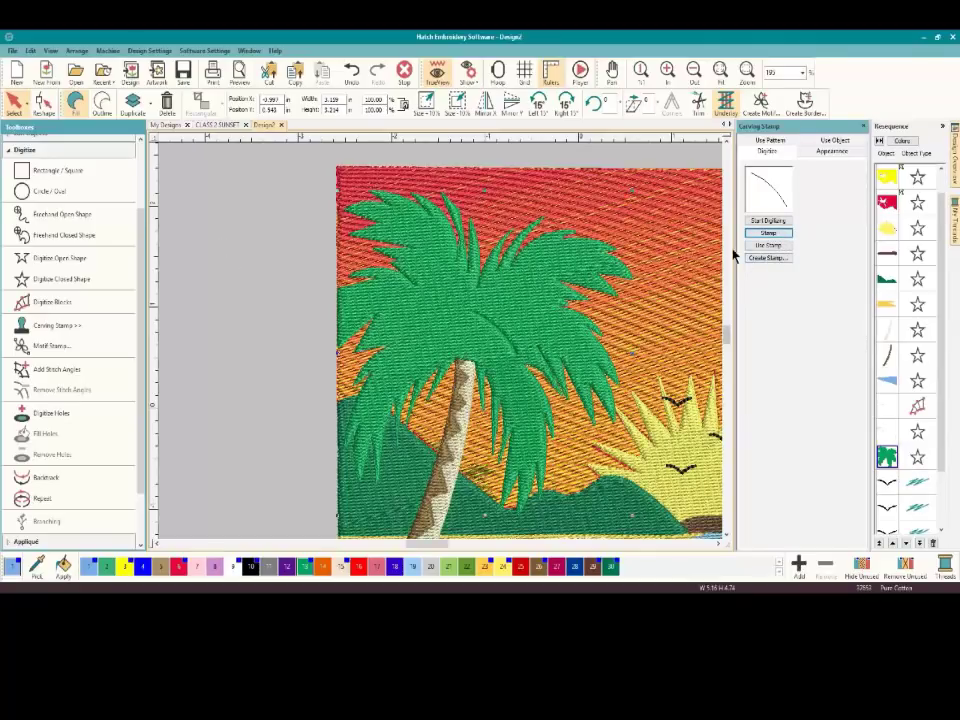
Deselect the palm, then scroll through the preset carving stamp pattern library
{"action": "left_click", "coordinate": [250, 272]}
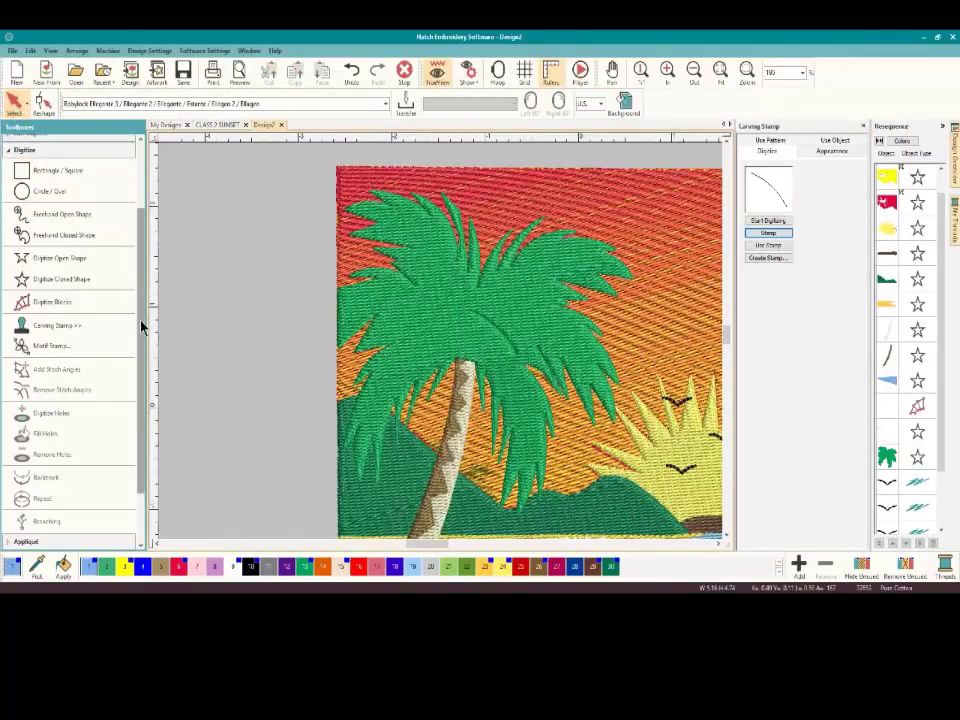
{"action": "left_click", "coordinate": [830, 153]}
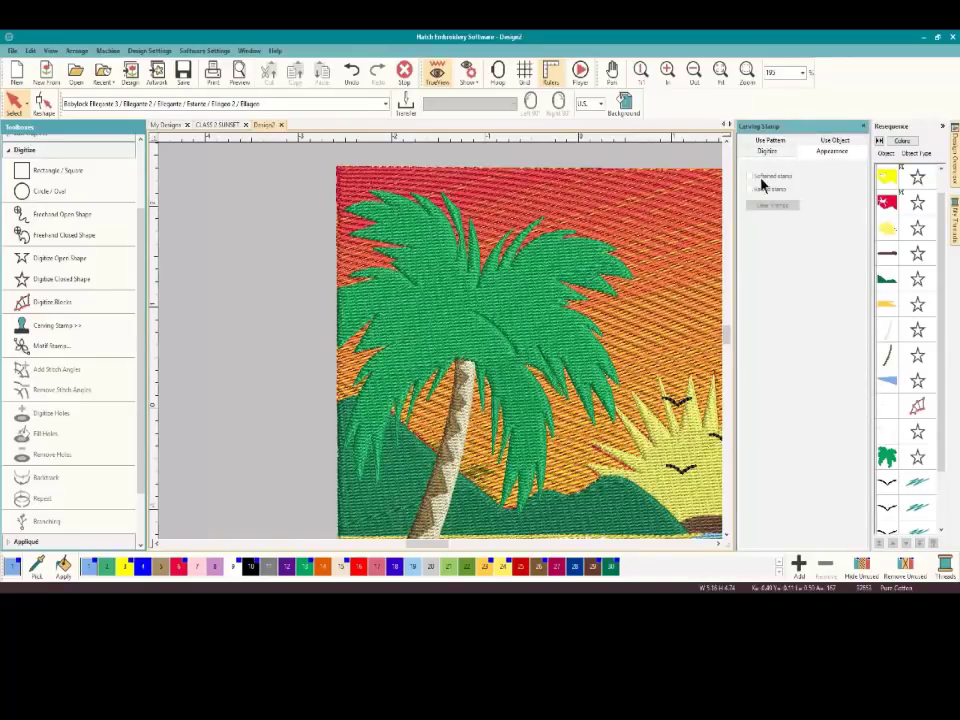
{"action": "left_click", "coordinate": [757, 151]}
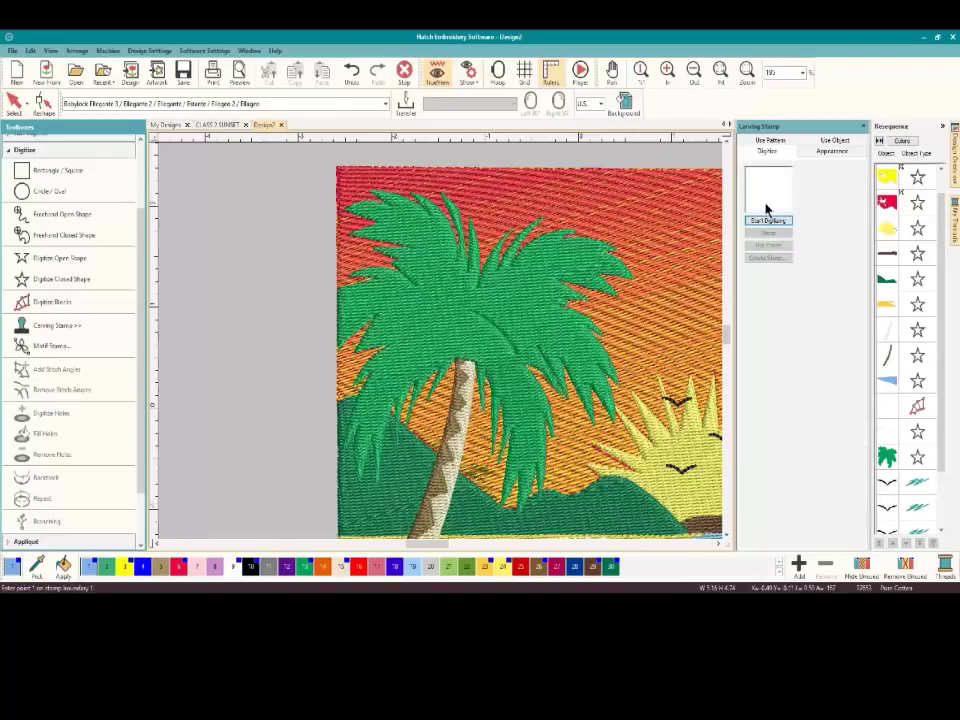
{"action": "left_click", "coordinate": [769, 142]}
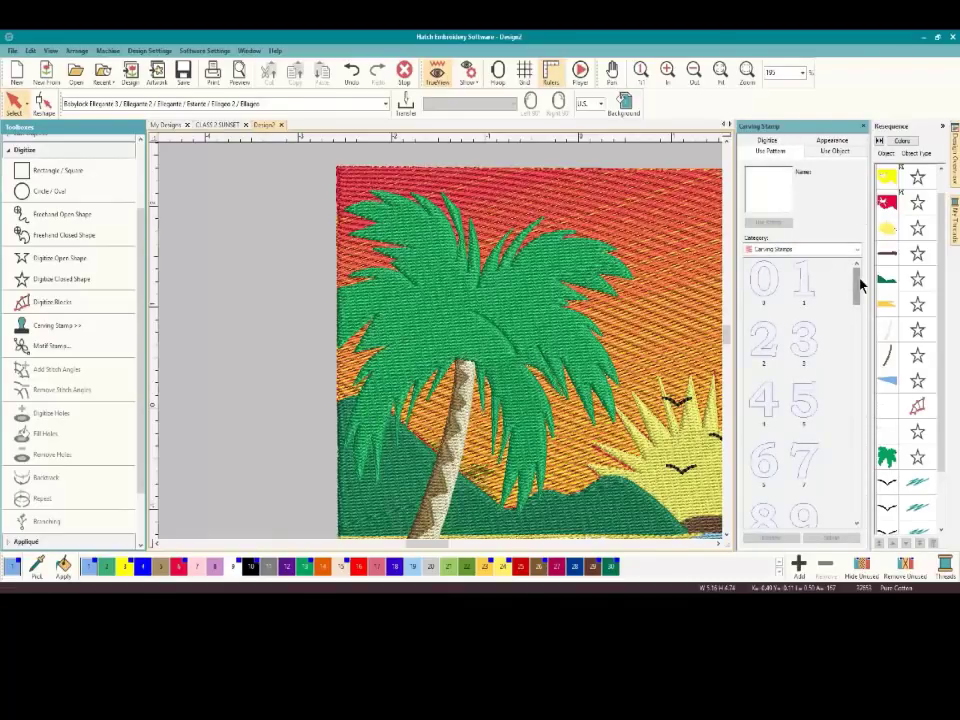
{"action": "left_click_drag", "start_coordinate": [860, 287], "coordinate": [847, 483]}
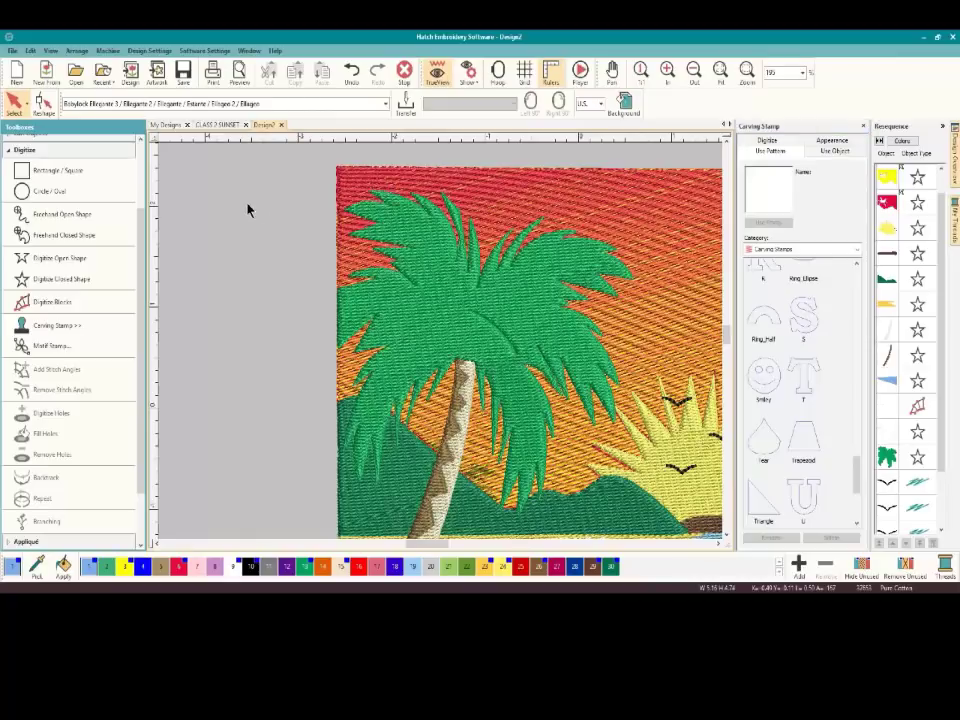
{"action": "scroll", "coordinate": [451, 331], "scroll_direction": "down", "scroll_amount": 3}
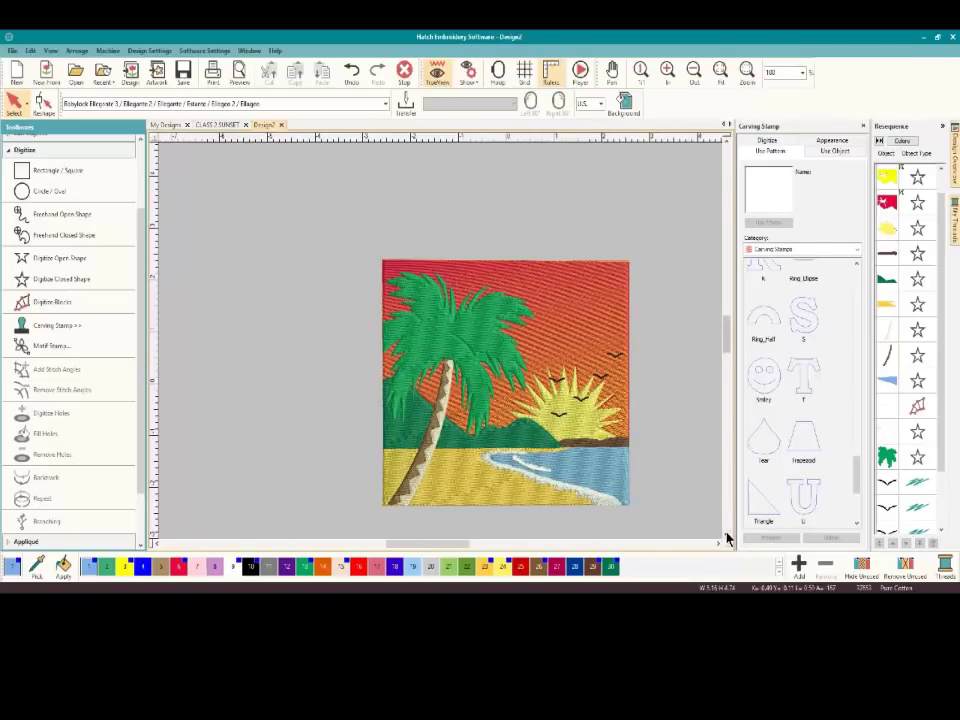
Trace a closed shape through the design's four corners
{"action": "scroll", "coordinate": [724, 534], "scroll_direction": "down", "scroll_amount": 2}
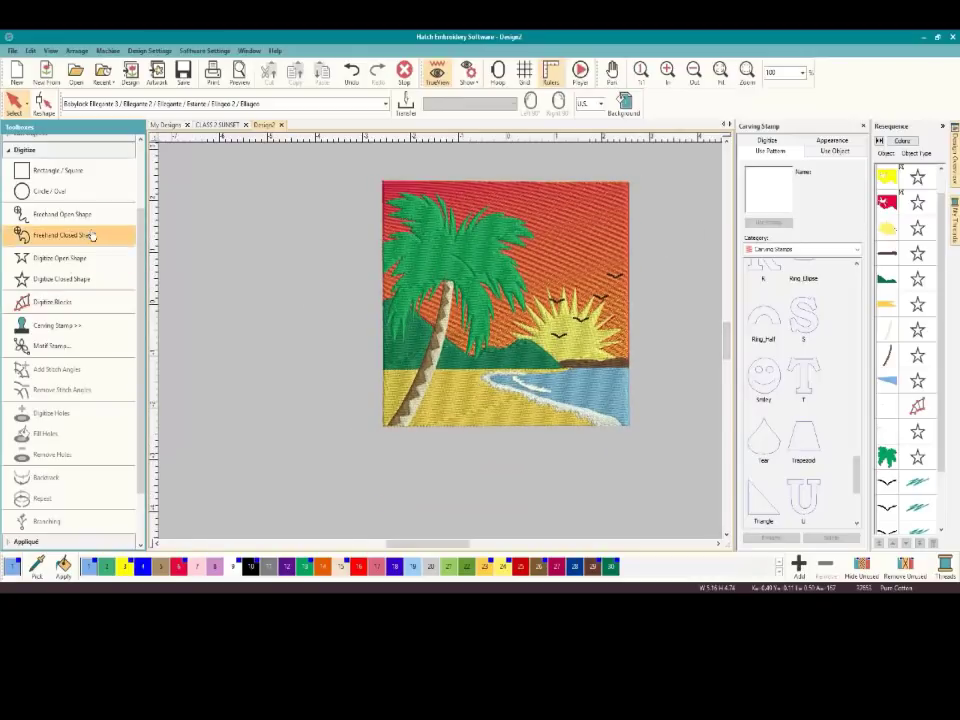
{"action": "left_click", "coordinate": [88, 175]}
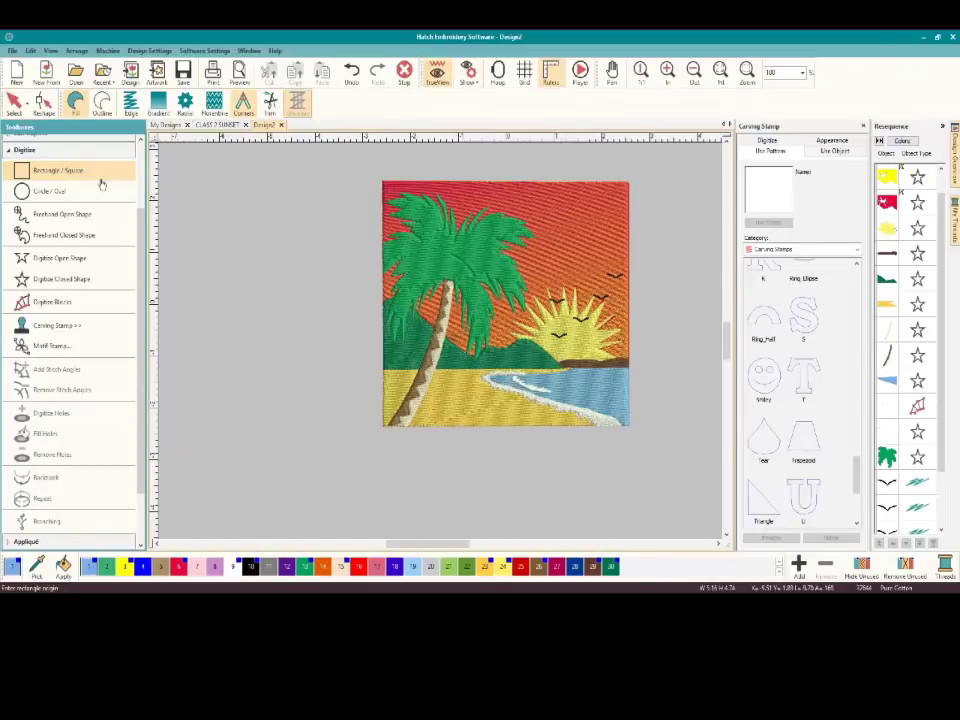
{"action": "left_click", "coordinate": [77, 279]}
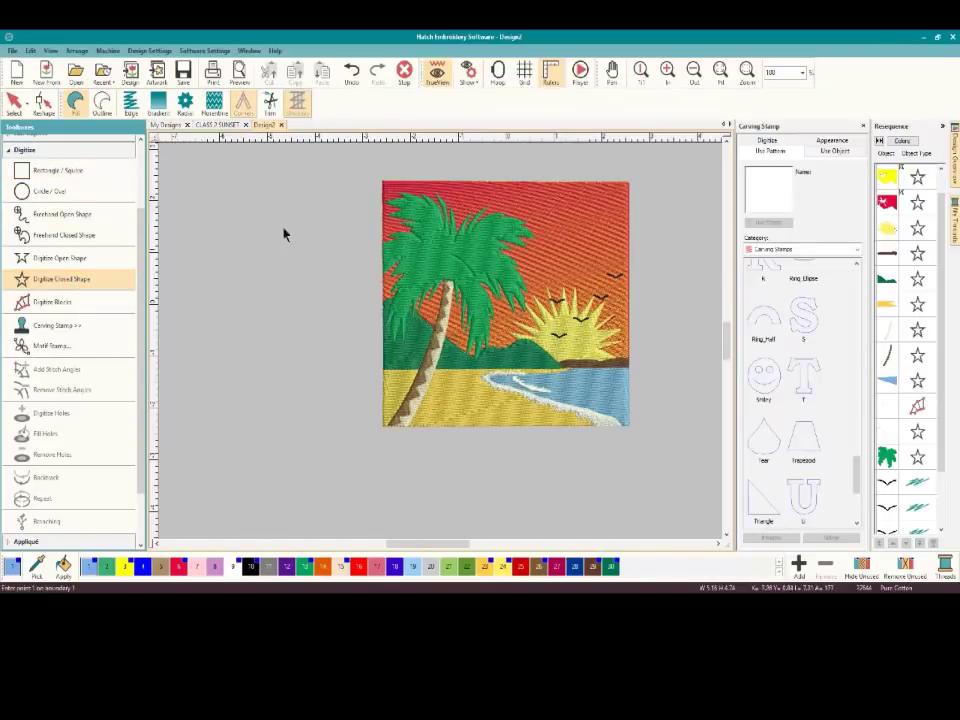
{"action": "left_click", "coordinate": [383, 184]}
{"action": "left_click", "coordinate": [629, 186]}
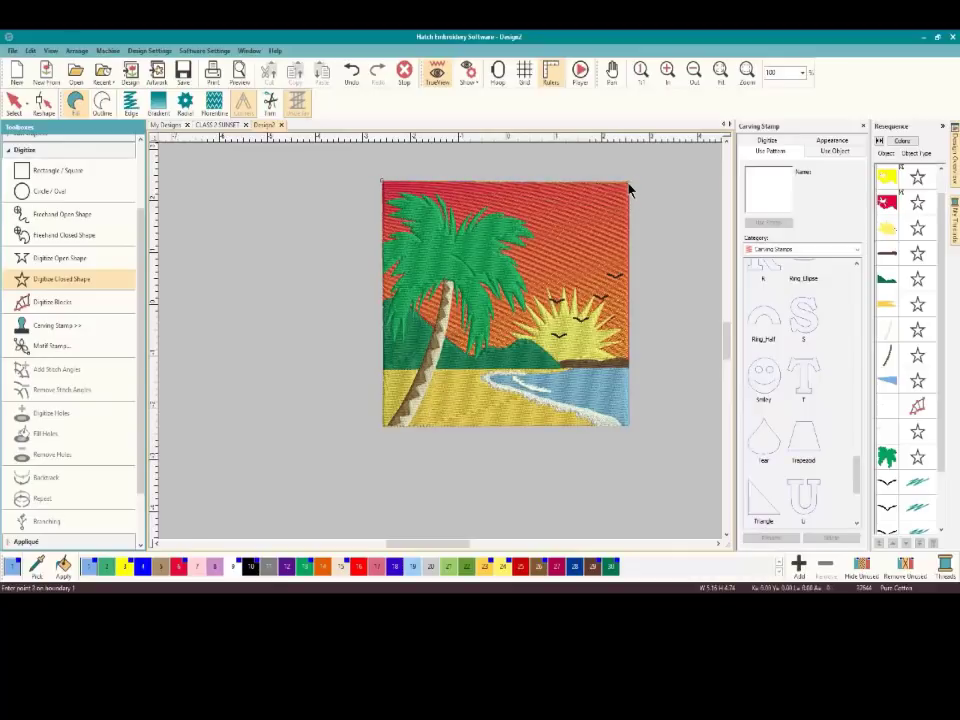
{"action": "left_click", "coordinate": [630, 426]}
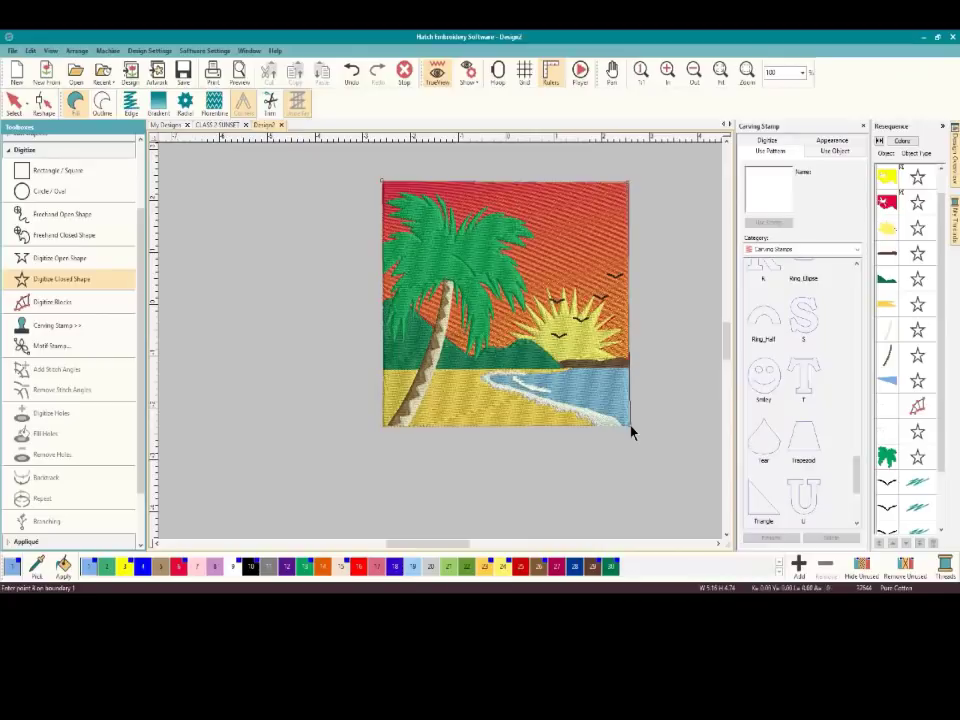
{"action": "left_click", "coordinate": [384, 430]}
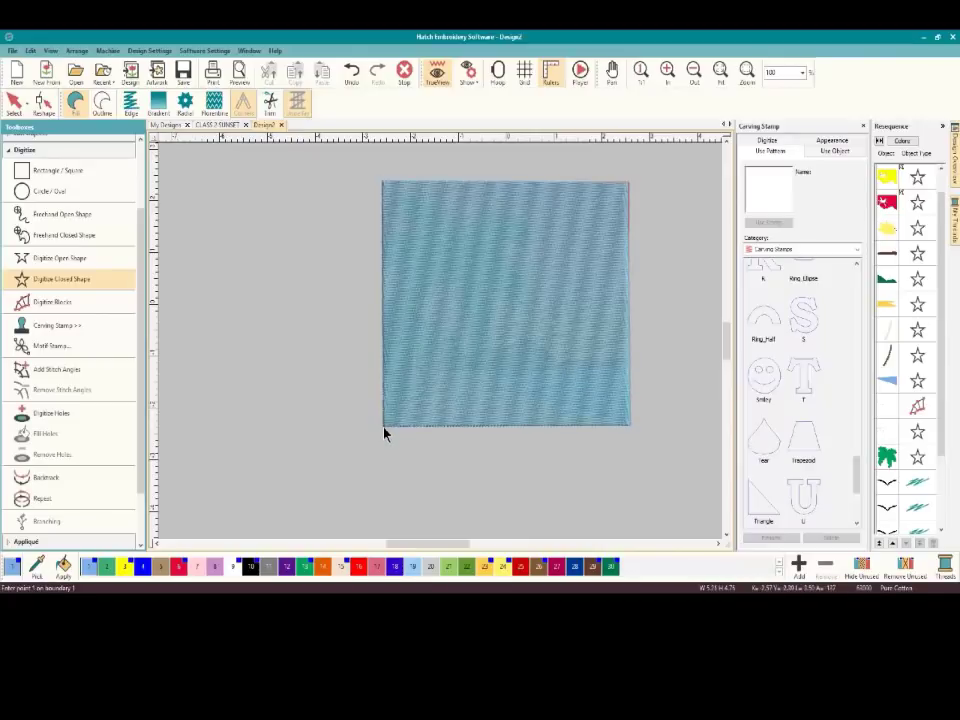
Make the shape an outline with no fill and give it a Motif stitch type
{"action": "left_click", "coordinate": [103, 103]}
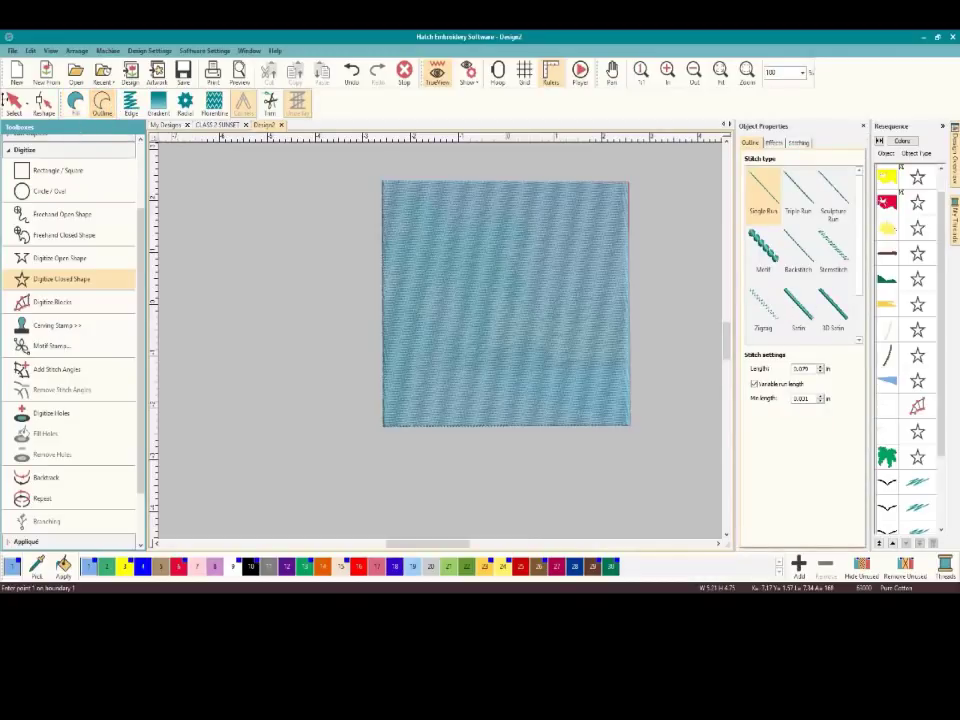
{"action": "left_click", "coordinate": [13, 106]}
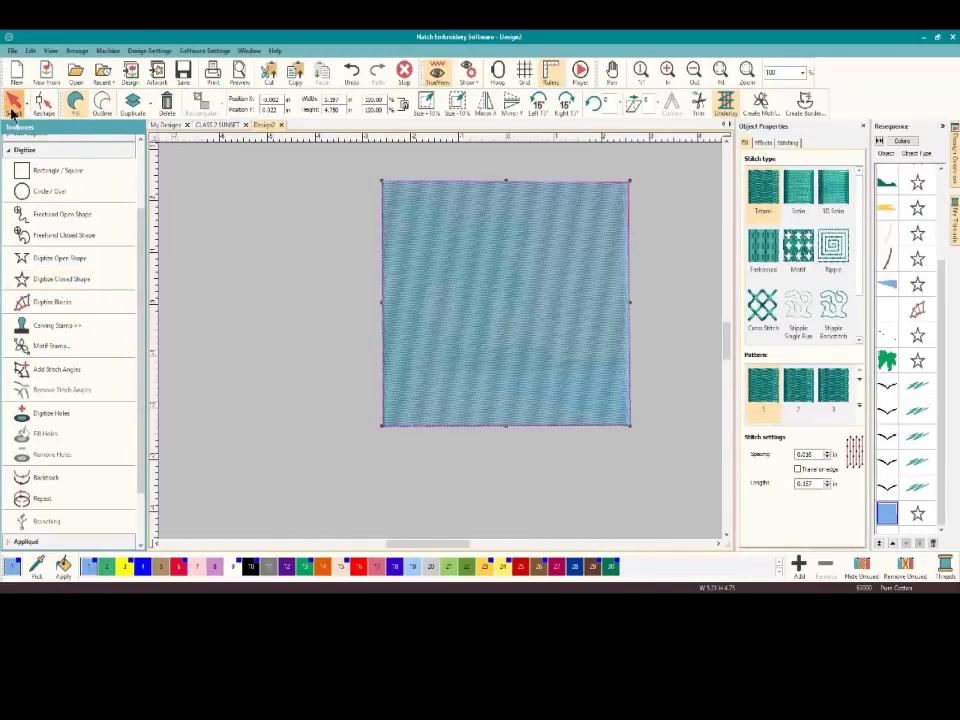
{"action": "left_click", "coordinate": [100, 104]}
{"action": "left_click", "coordinate": [763, 250]}
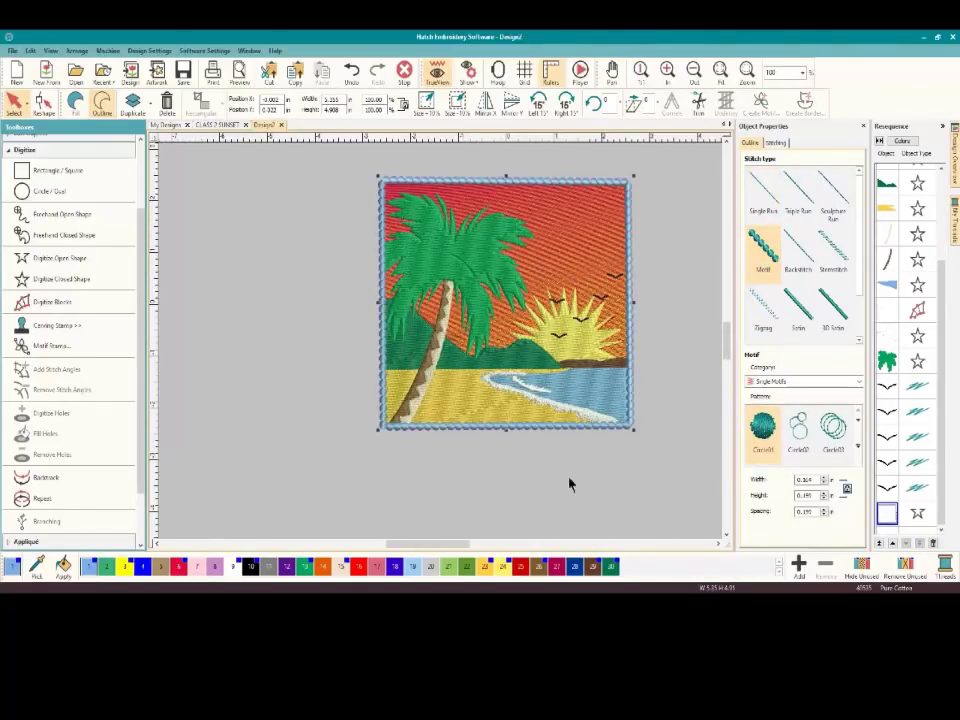
Try red and light-blue border colours, then the ZigZag07 and Square06 motifs
{"action": "left_click", "coordinate": [358, 567]}
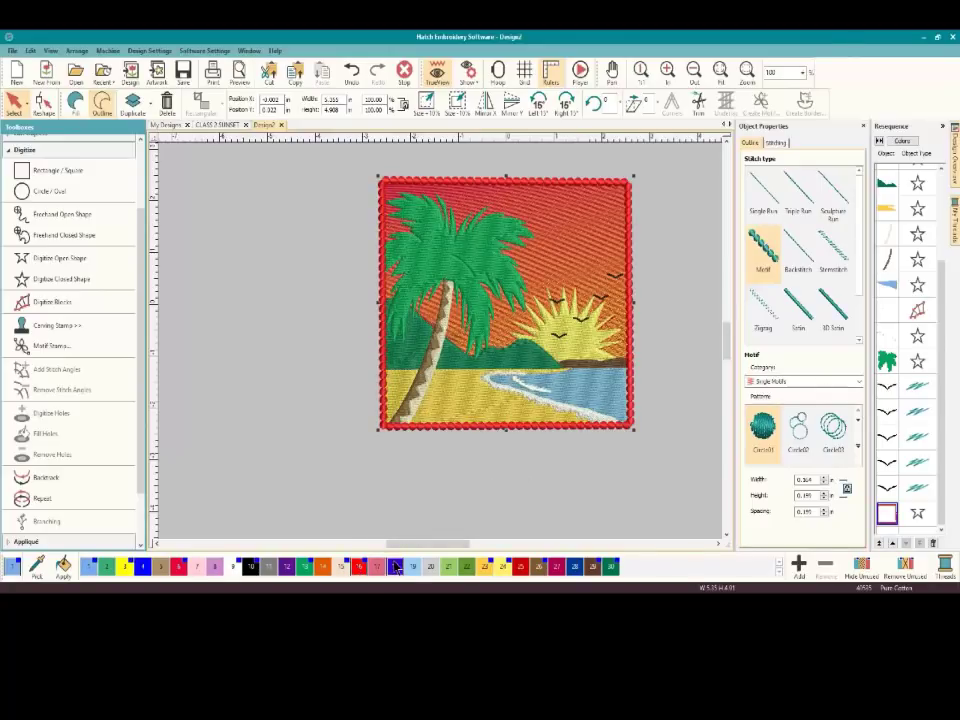
{"action": "left_click", "coordinate": [88, 570]}
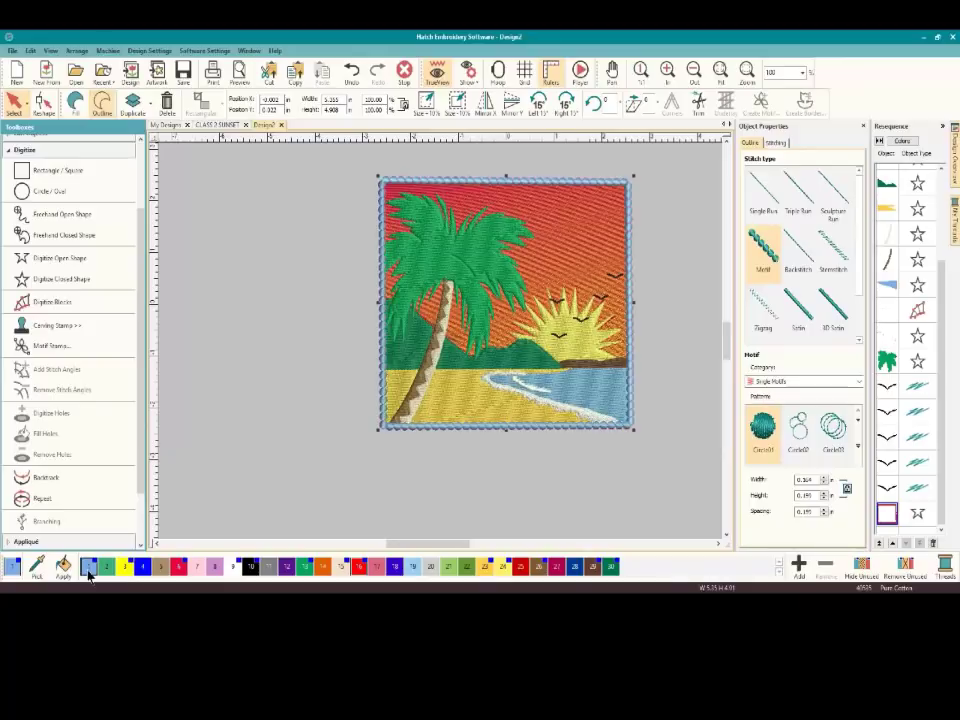
{"action": "left_click", "coordinate": [857, 448]}
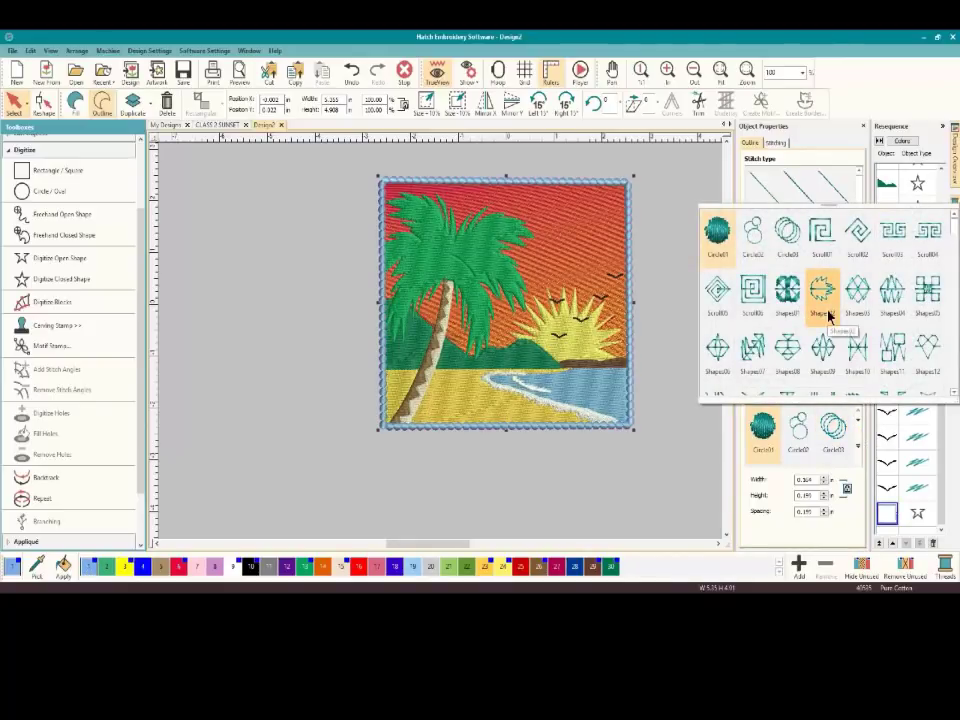
{"action": "scroll", "coordinate": [830, 300], "scroll_direction": "down", "scroll_amount": 5}
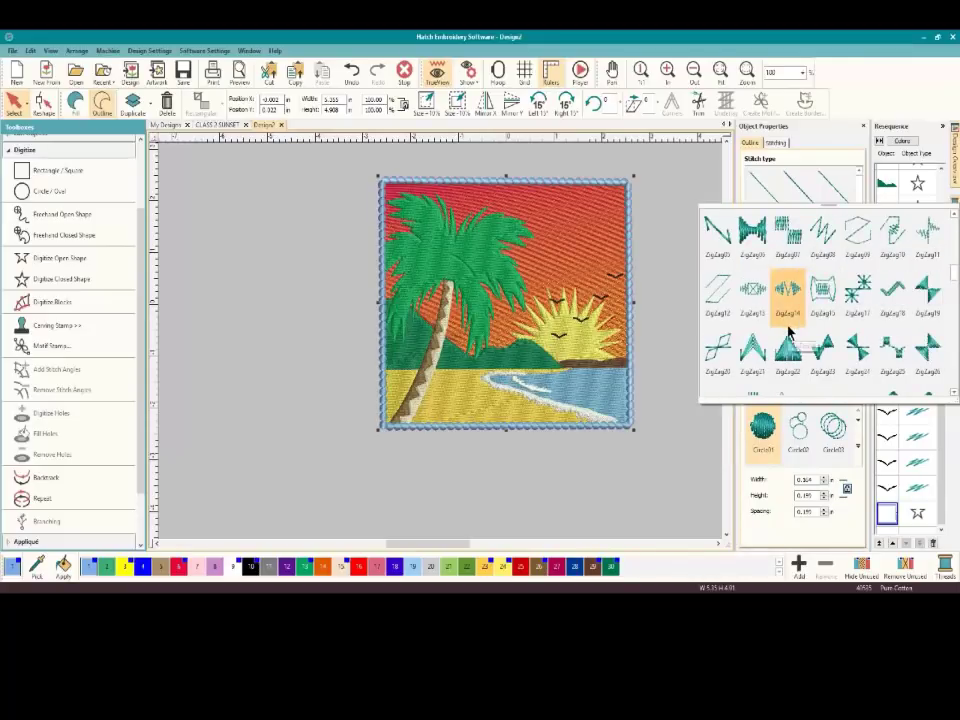
{"action": "left_click", "coordinate": [789, 244]}
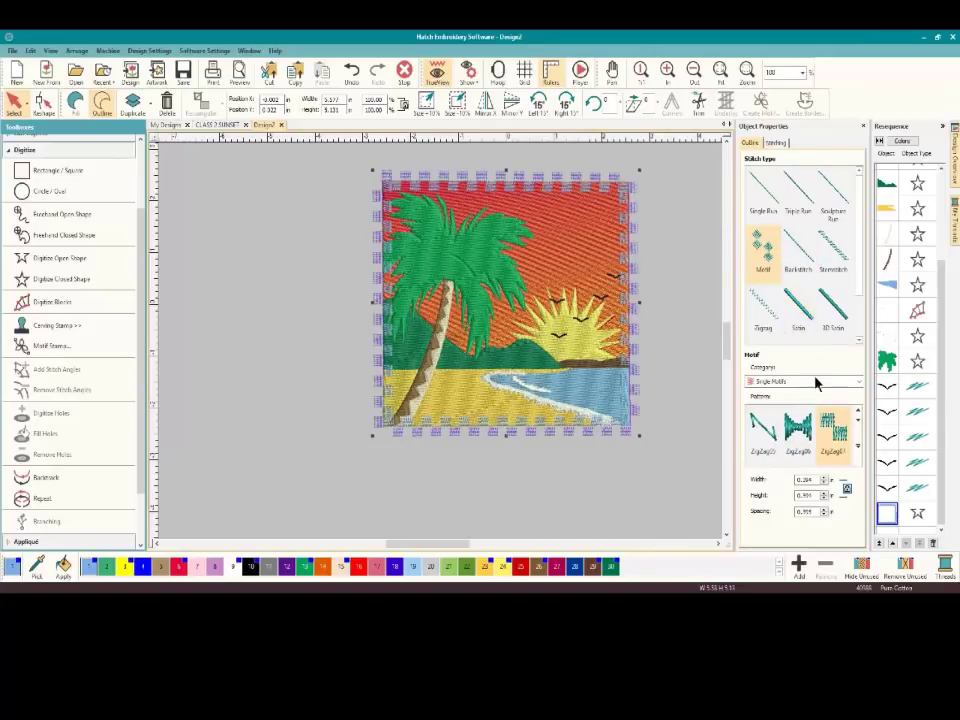
{"action": "left_click", "coordinate": [799, 429]}
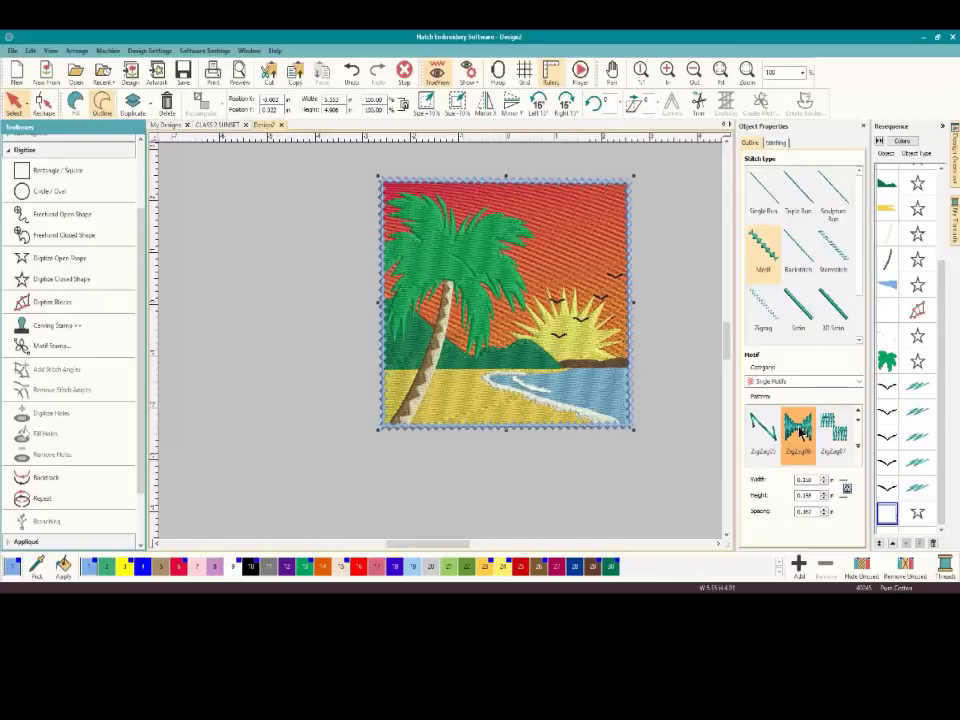
{"action": "left_click", "coordinate": [766, 429]}
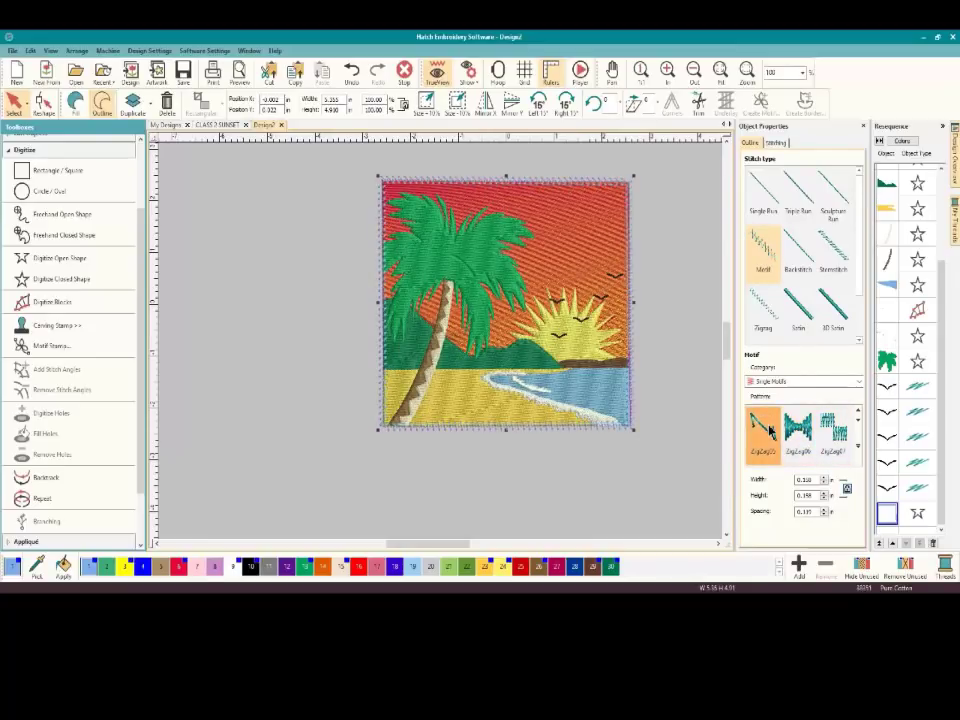
{"action": "left_click", "coordinate": [857, 453]}
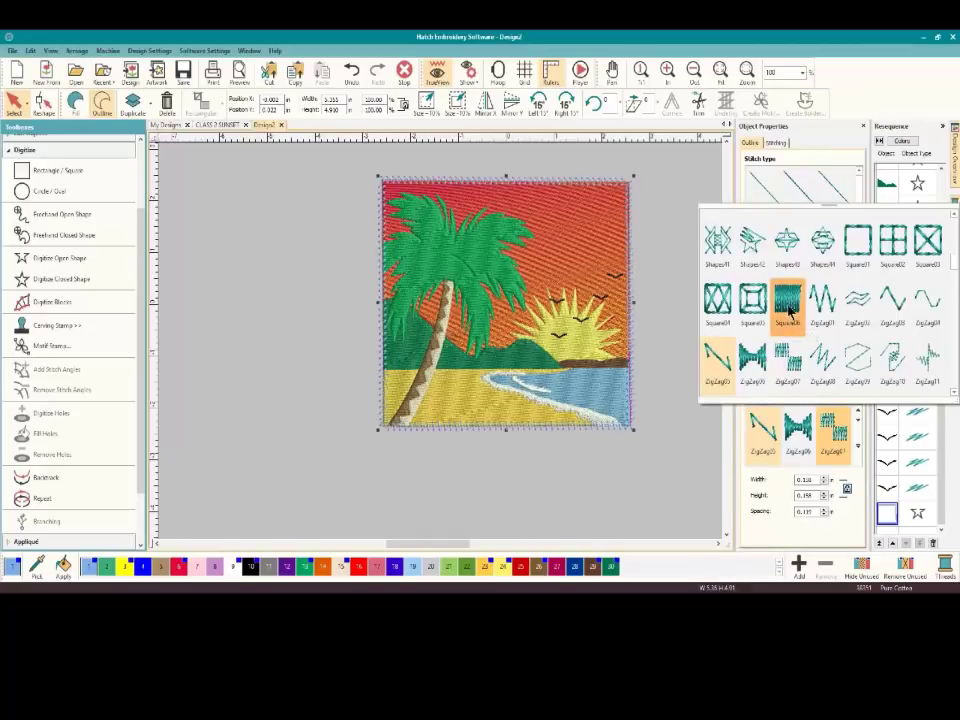
{"action": "left_click", "coordinate": [789, 316]}
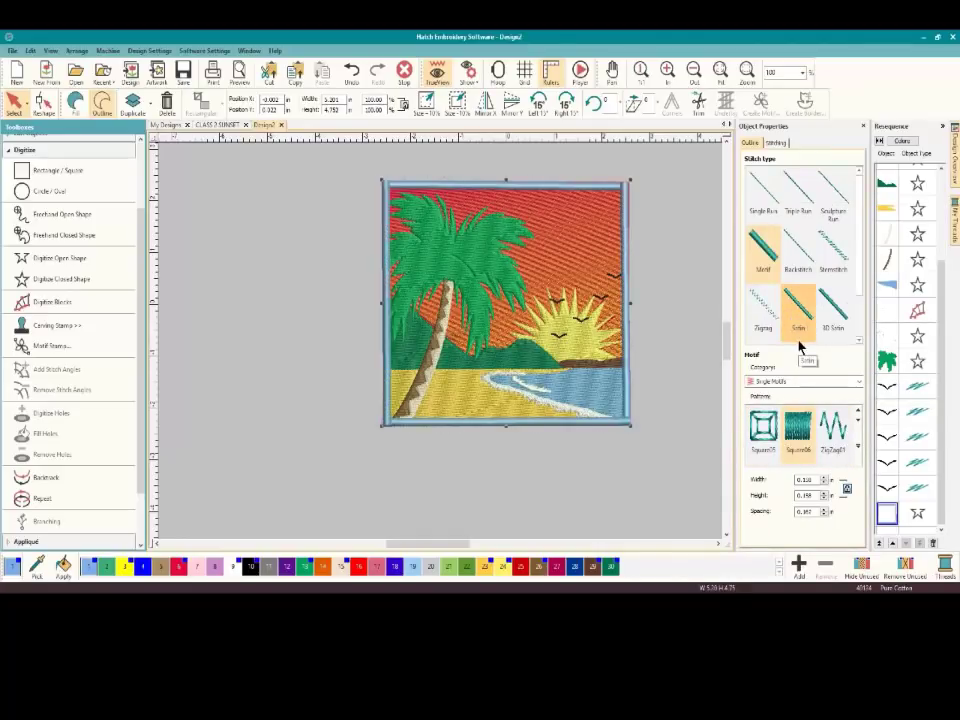
Try several smaller and larger zigzag motifs on the border outline
{"action": "left_click", "coordinate": [830, 447]}
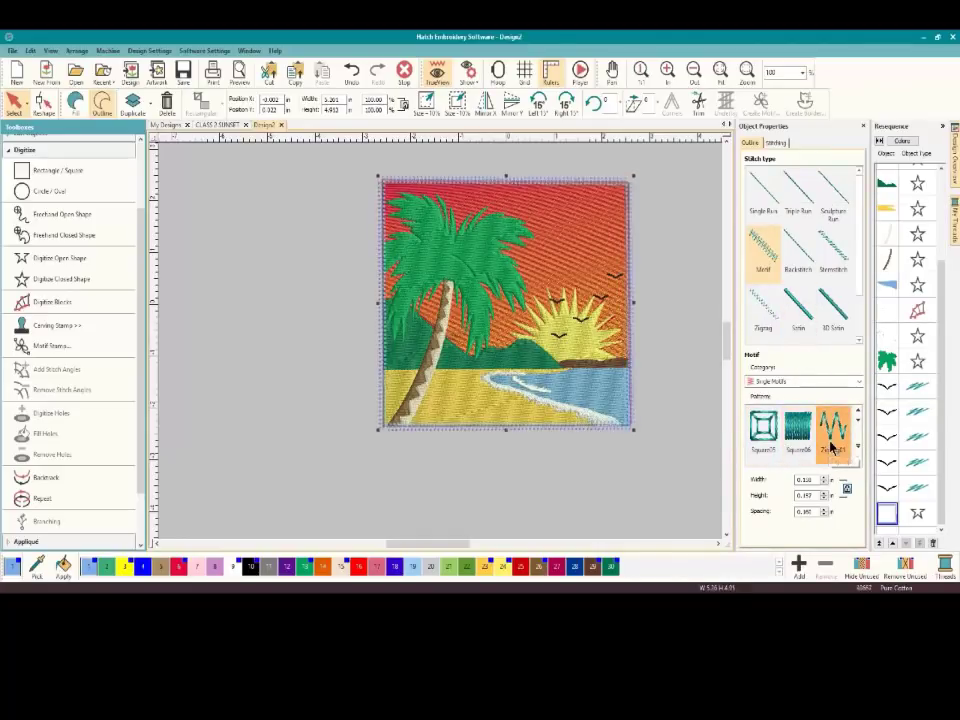
{"action": "scroll", "coordinate": [840, 435], "scroll_direction": "down", "scroll_amount": 3}
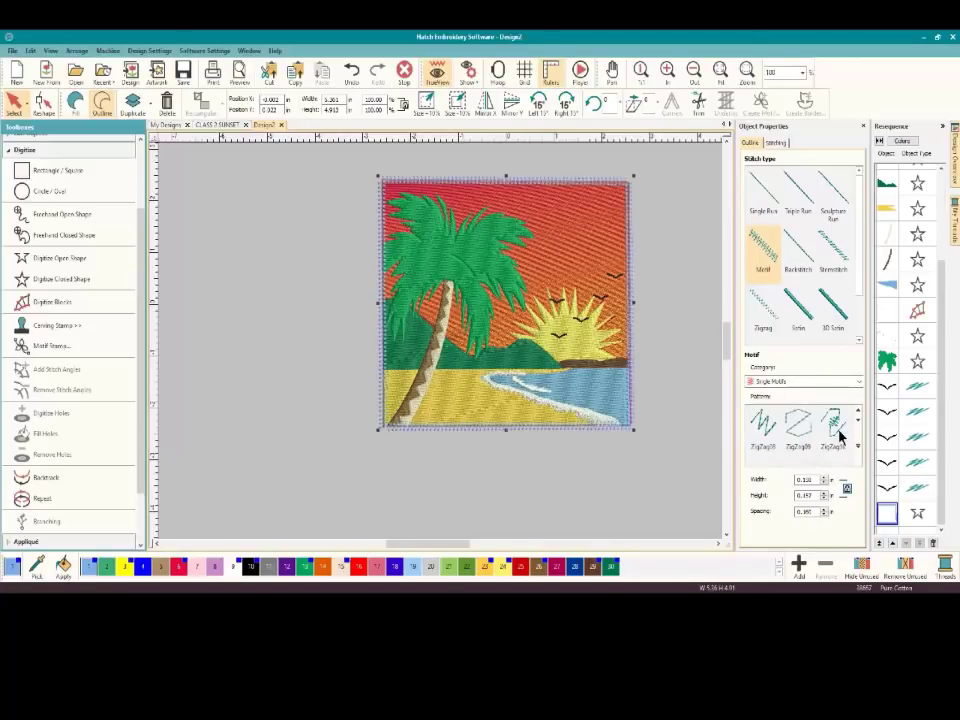
{"action": "scroll", "coordinate": [836, 433], "scroll_direction": "down", "scroll_amount": 1}
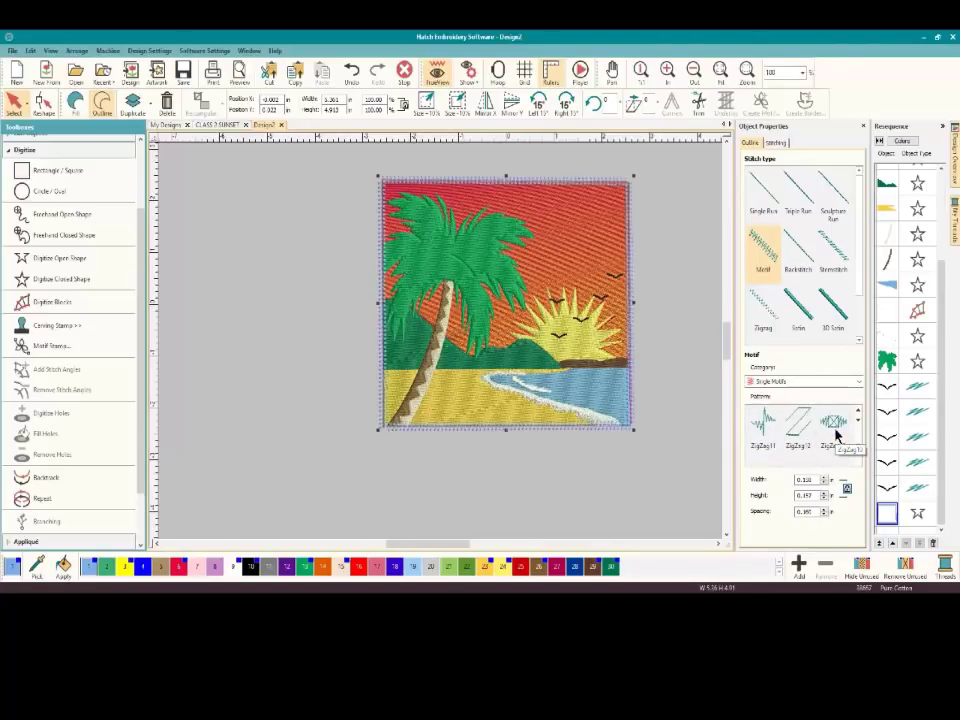
{"action": "left_click", "coordinate": [836, 434]}
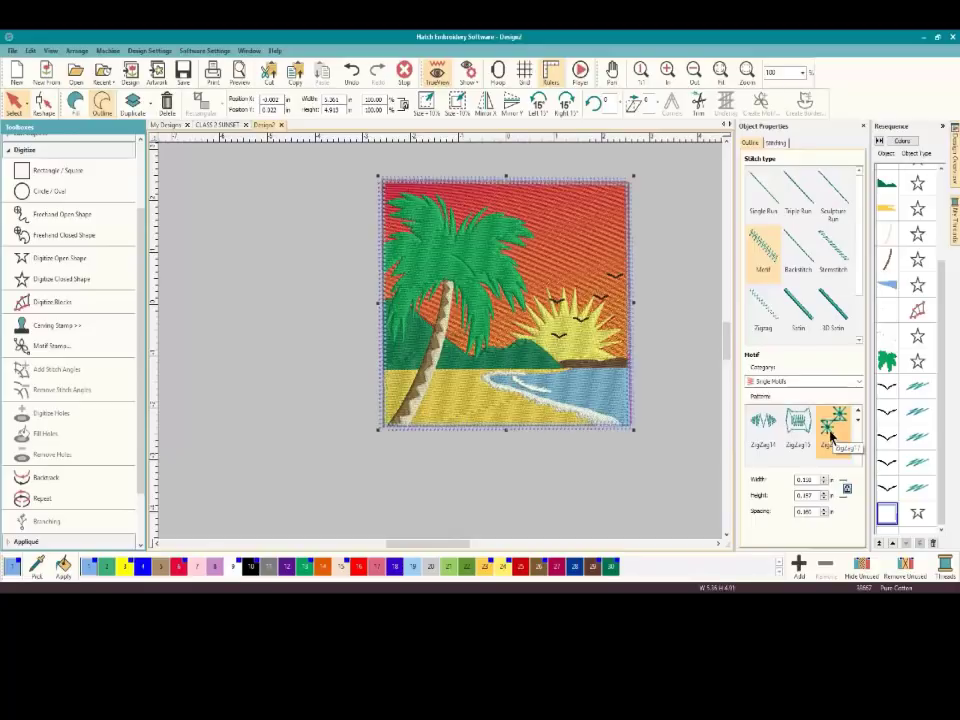
{"action": "left_click", "coordinate": [772, 426]}
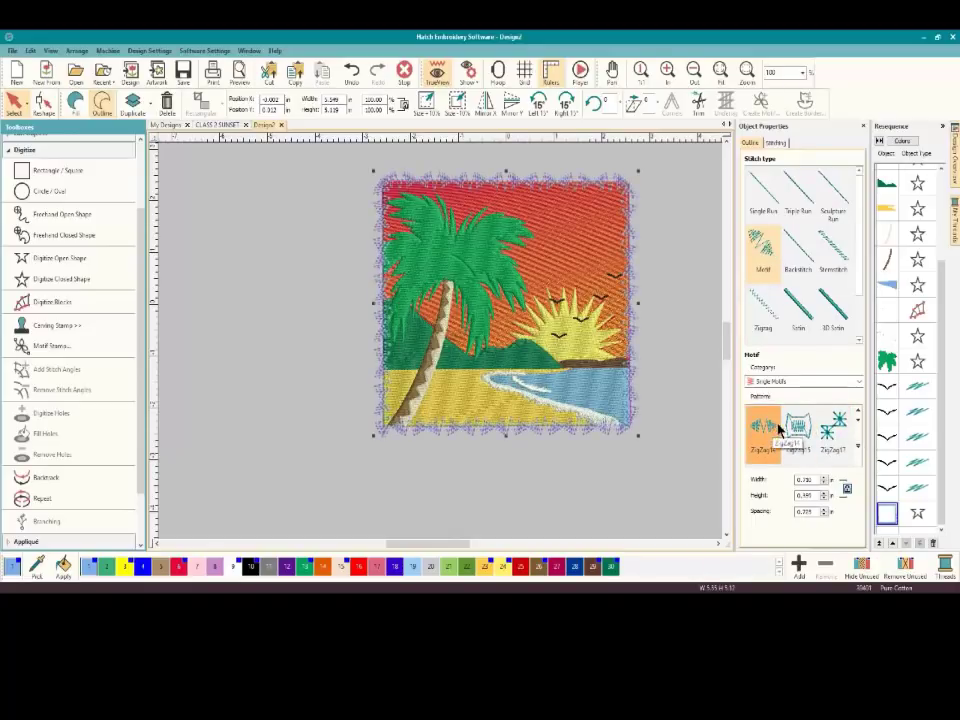
{"action": "left_click", "coordinate": [830, 432]}
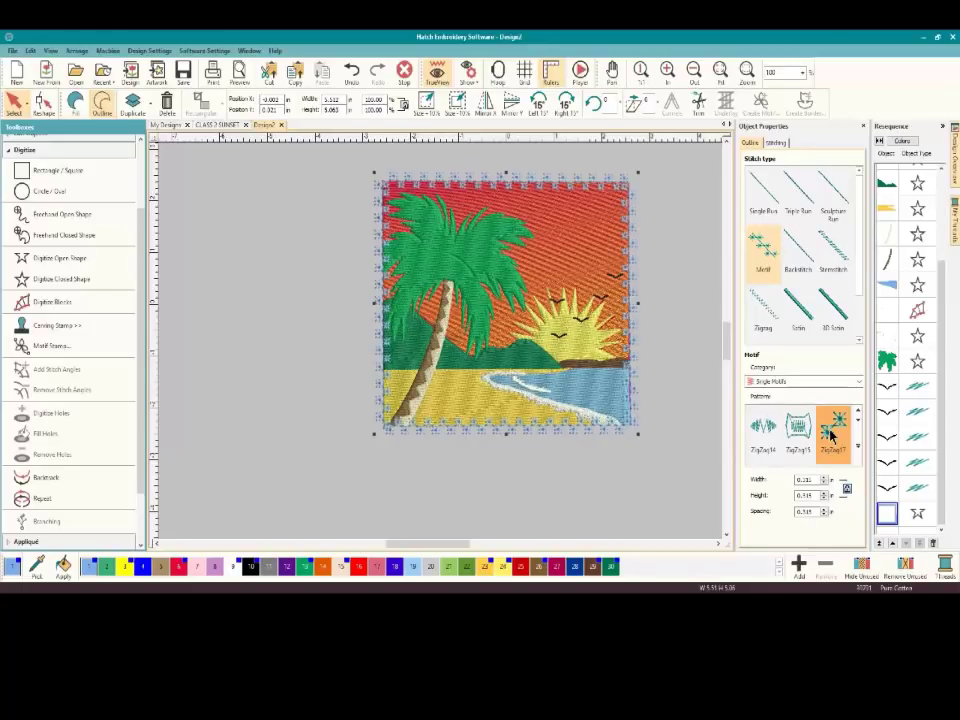
{"action": "scroll", "coordinate": [831, 430], "scroll_direction": "down", "scroll_amount": 1}
{"action": "left_click", "coordinate": [797, 437]}
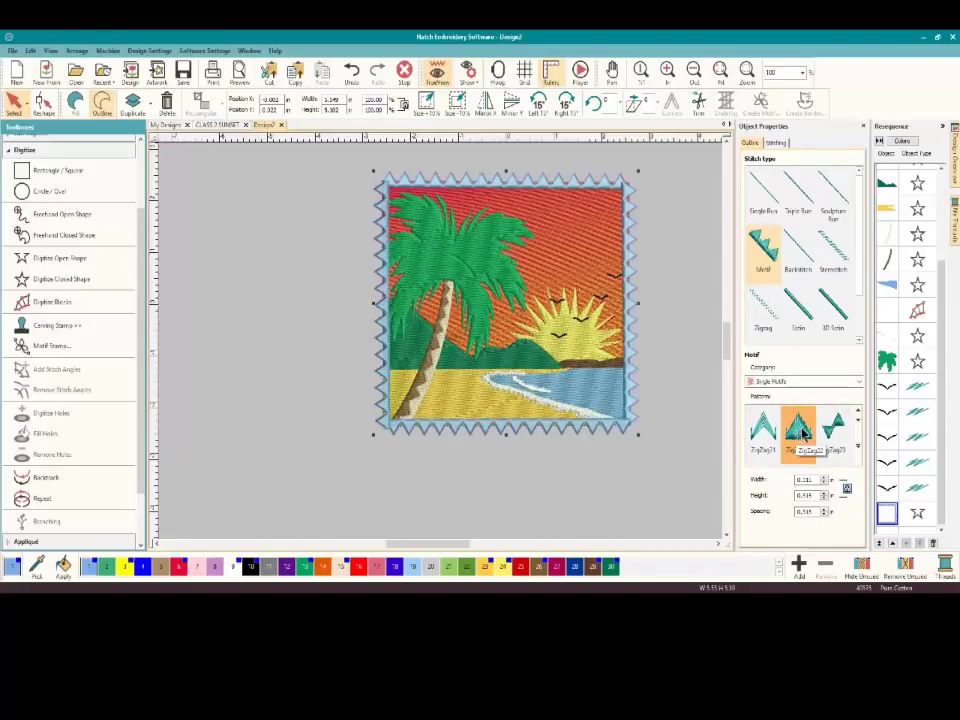
{"action": "left_click", "coordinate": [833, 428]}
{"action": "left_click", "coordinate": [834, 427]}
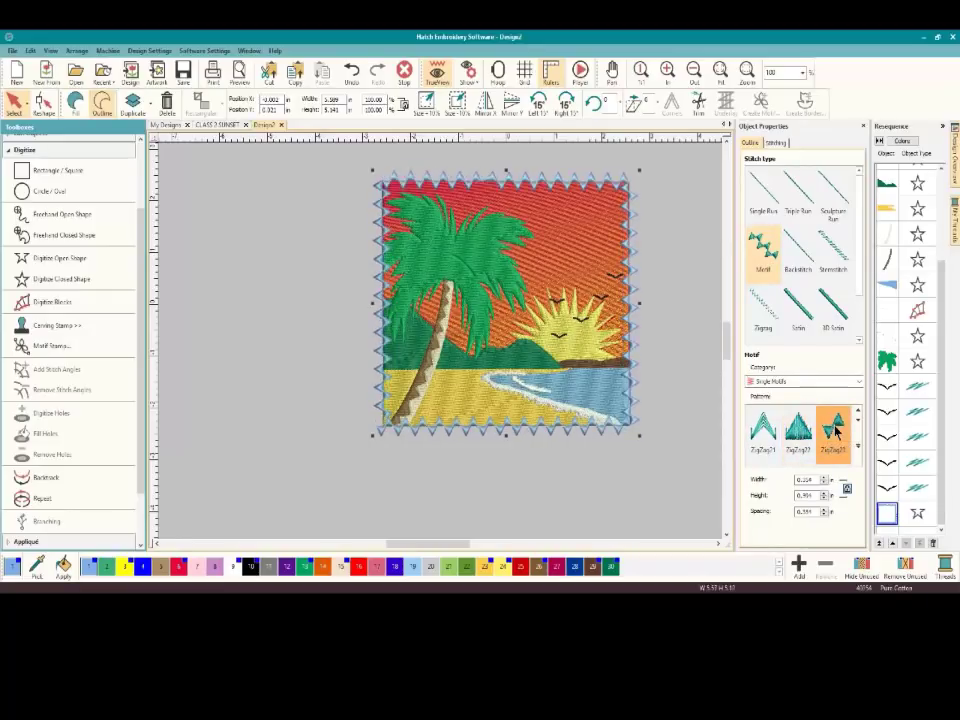
{"action": "left_click", "coordinate": [761, 428]}
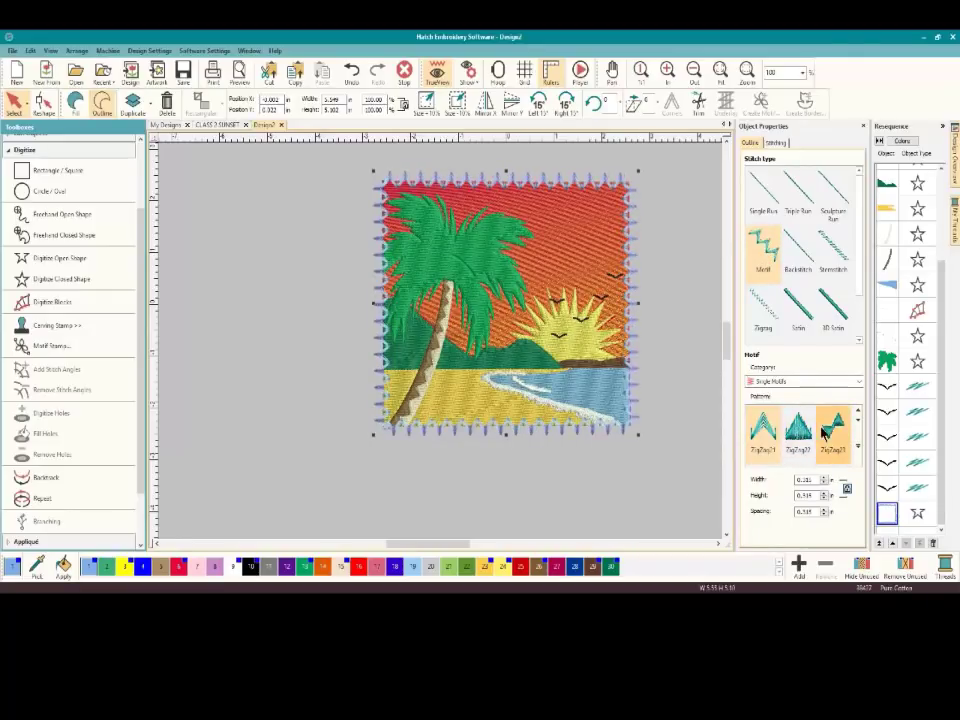
Try bow, kite and large and small diamond motifs on the border
{"action": "scroll", "coordinate": [830, 428], "scroll_direction": "down", "scroll_amount": 1}
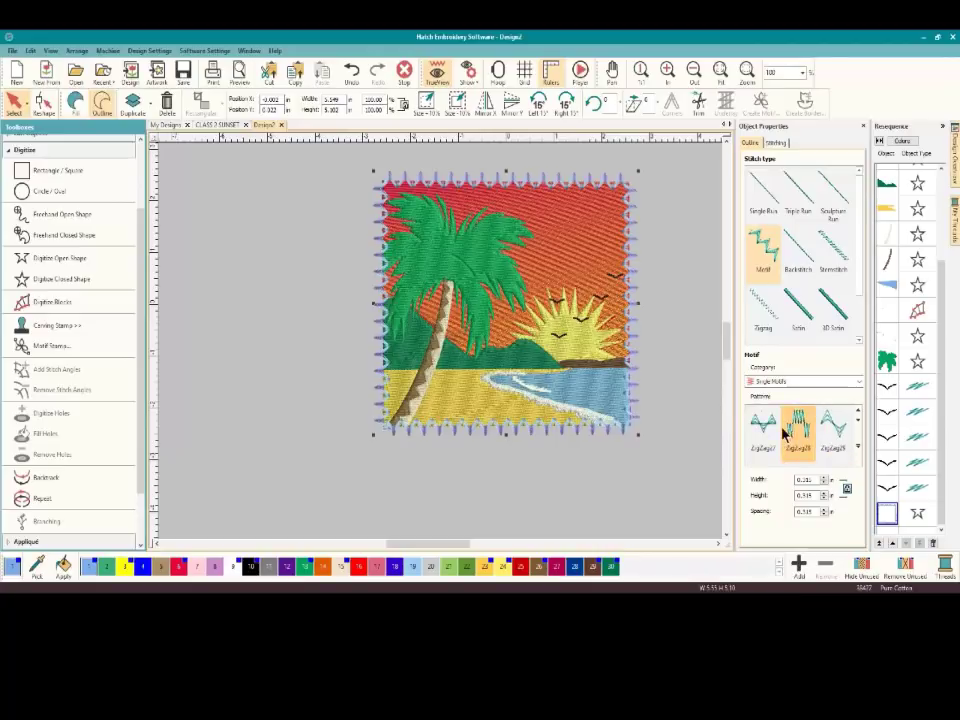
{"action": "left_click", "coordinate": [797, 429]}
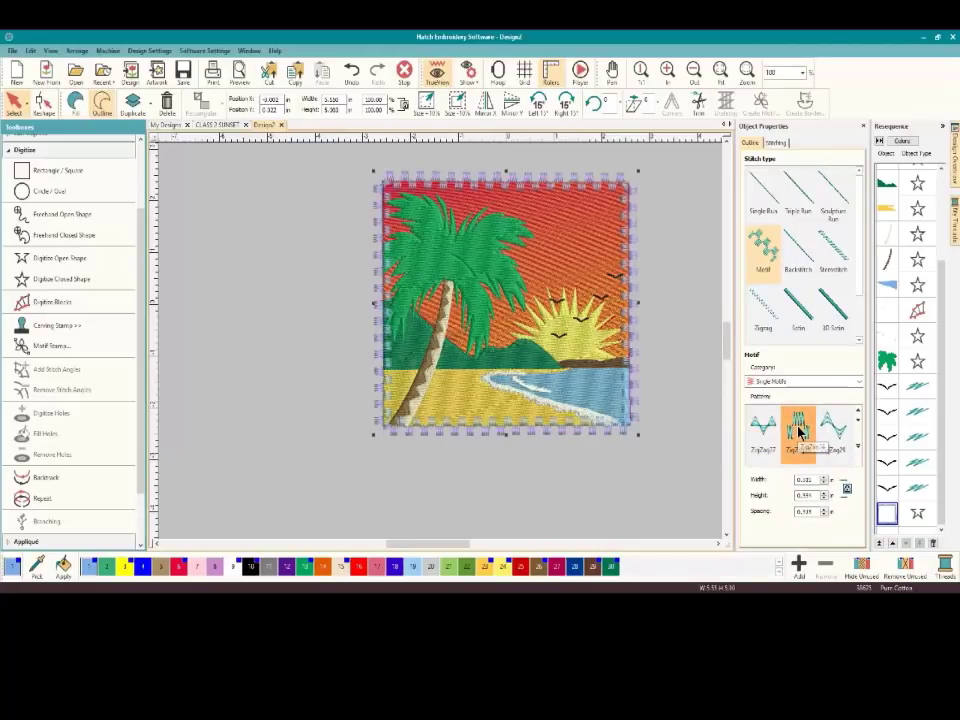
{"action": "left_click", "coordinate": [831, 432]}
{"action": "scroll", "coordinate": [832, 432], "scroll_direction": "down", "scroll_amount": 1}
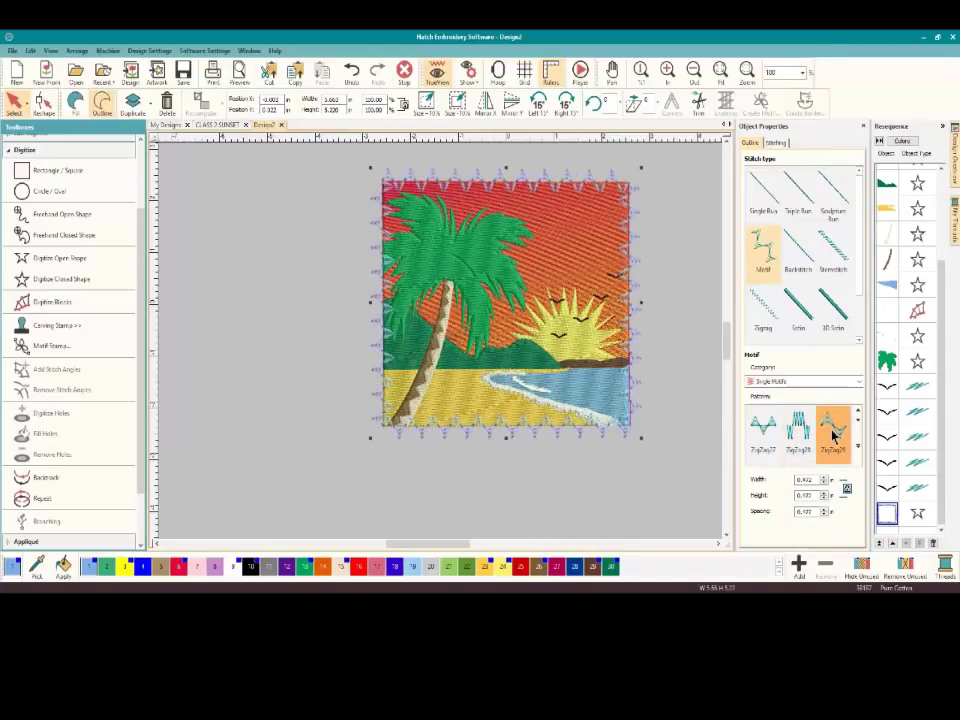
{"action": "left_click", "coordinate": [800, 427]}
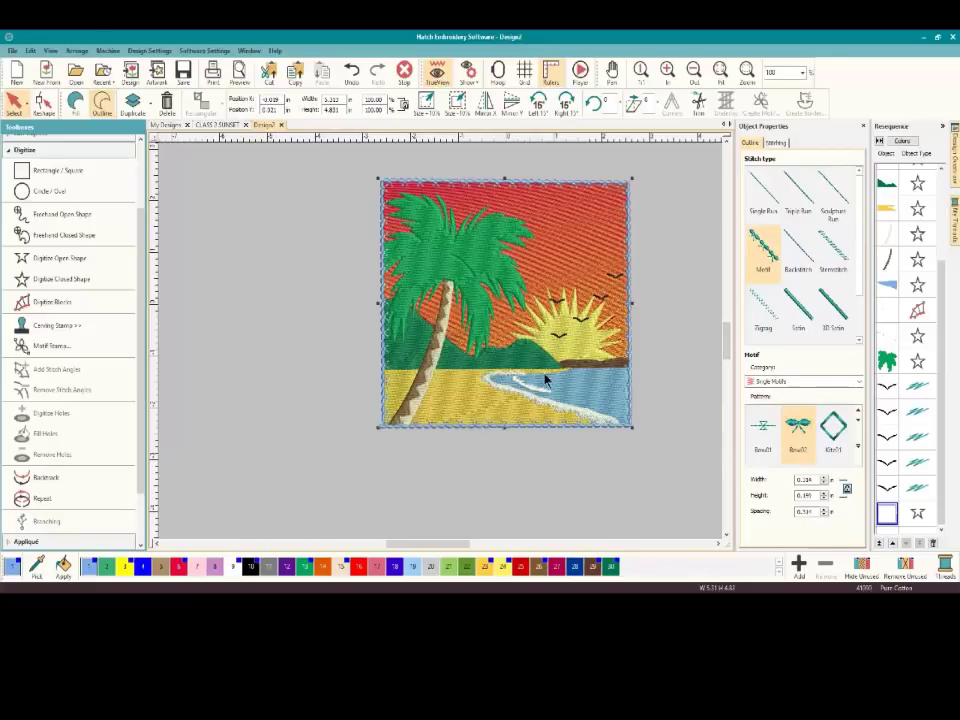
{"action": "scroll", "coordinate": [800, 428], "scroll_direction": "down", "scroll_amount": 2}
{"action": "left_click", "coordinate": [806, 432]}
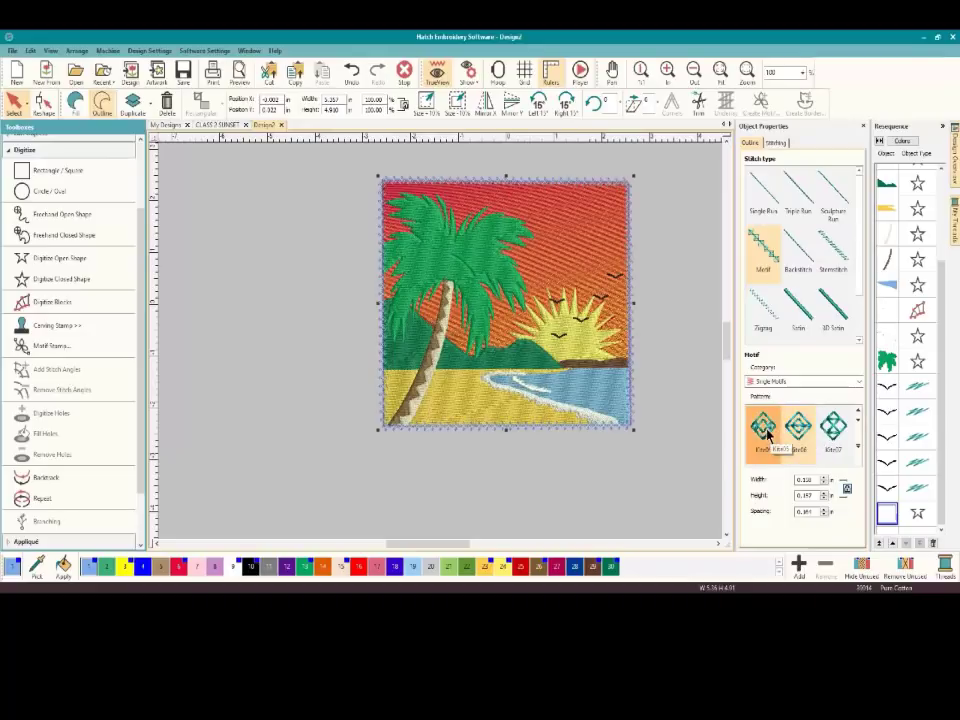
{"action": "left_click", "coordinate": [826, 431]}
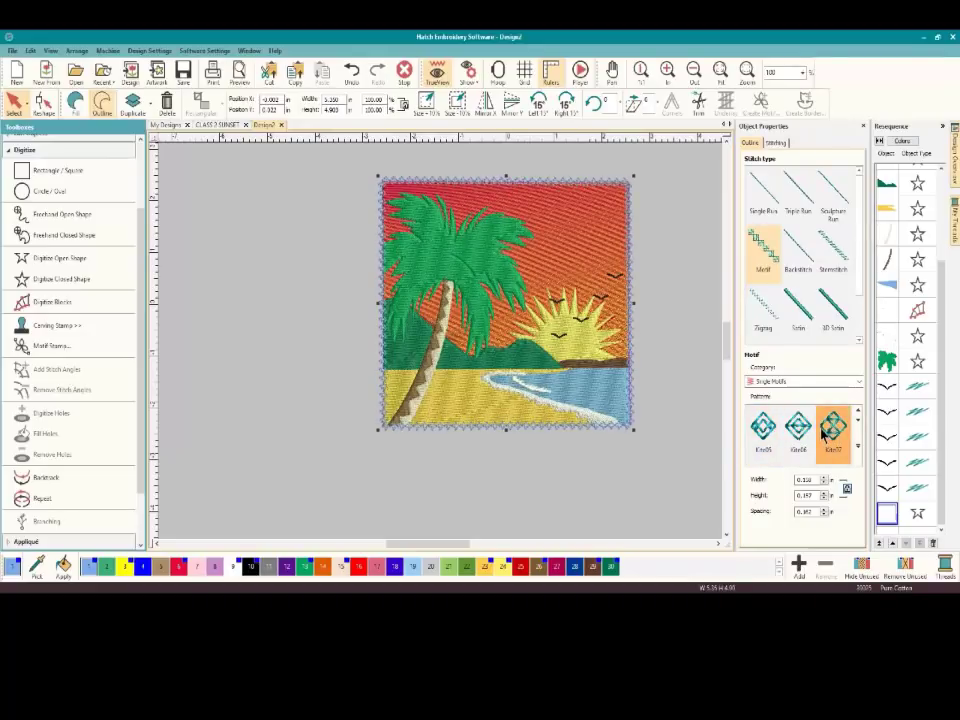
{"action": "scroll", "coordinate": [822, 432], "scroll_direction": "down", "scroll_amount": 2}
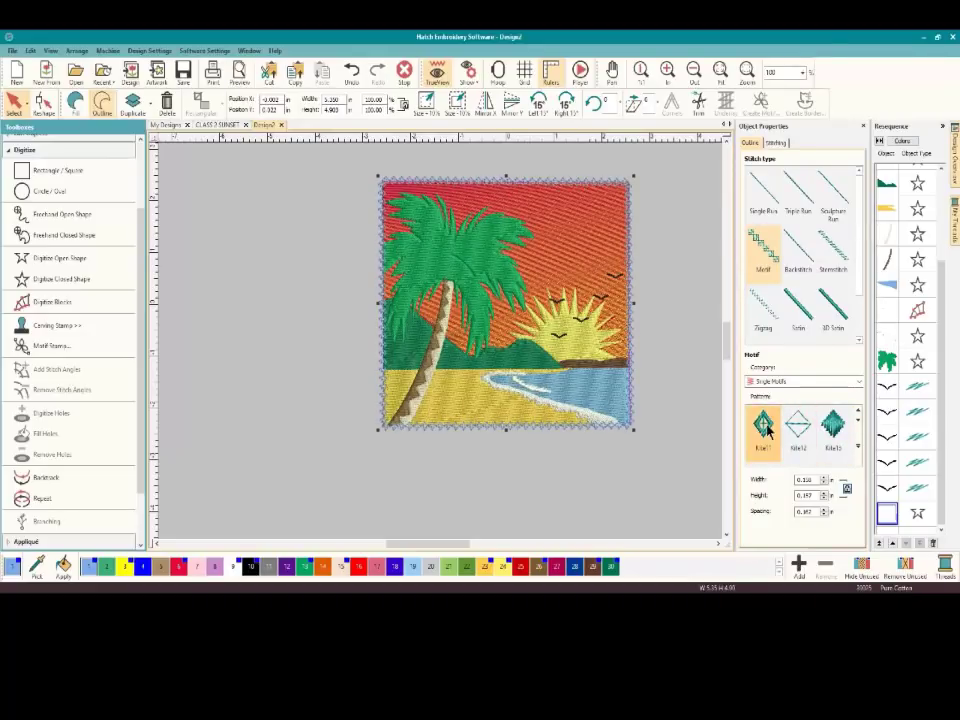
{"action": "left_click", "coordinate": [765, 428]}
{"action": "left_click", "coordinate": [832, 428]}
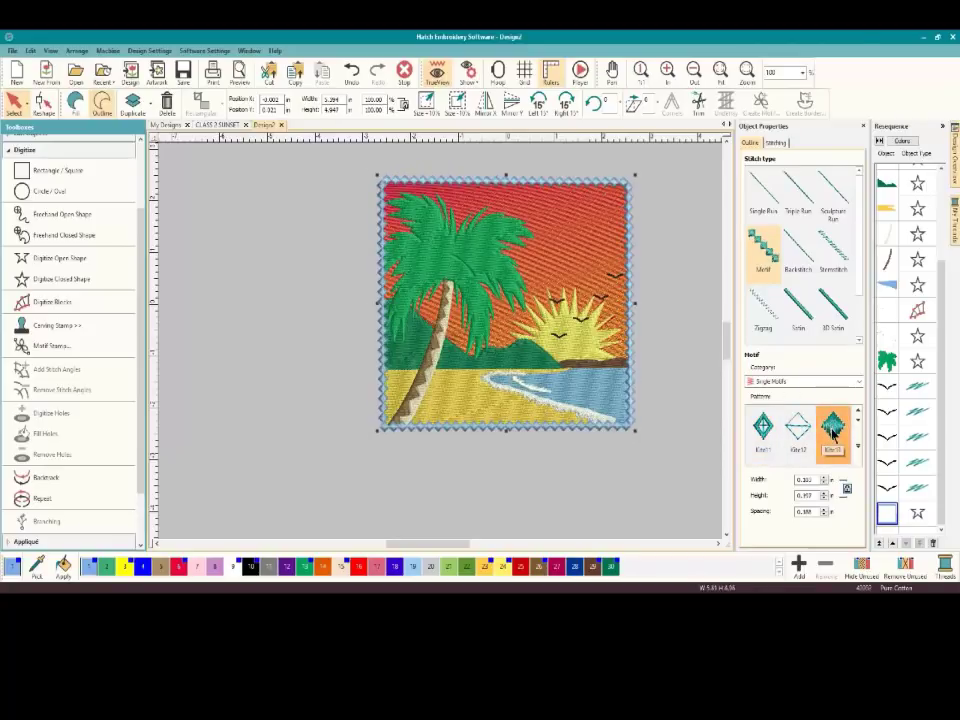
Stitch the border with the Circle01 motif, colour it red, and select all objects
{"action": "scroll", "coordinate": [832, 432], "scroll_direction": "down", "scroll_amount": 3}
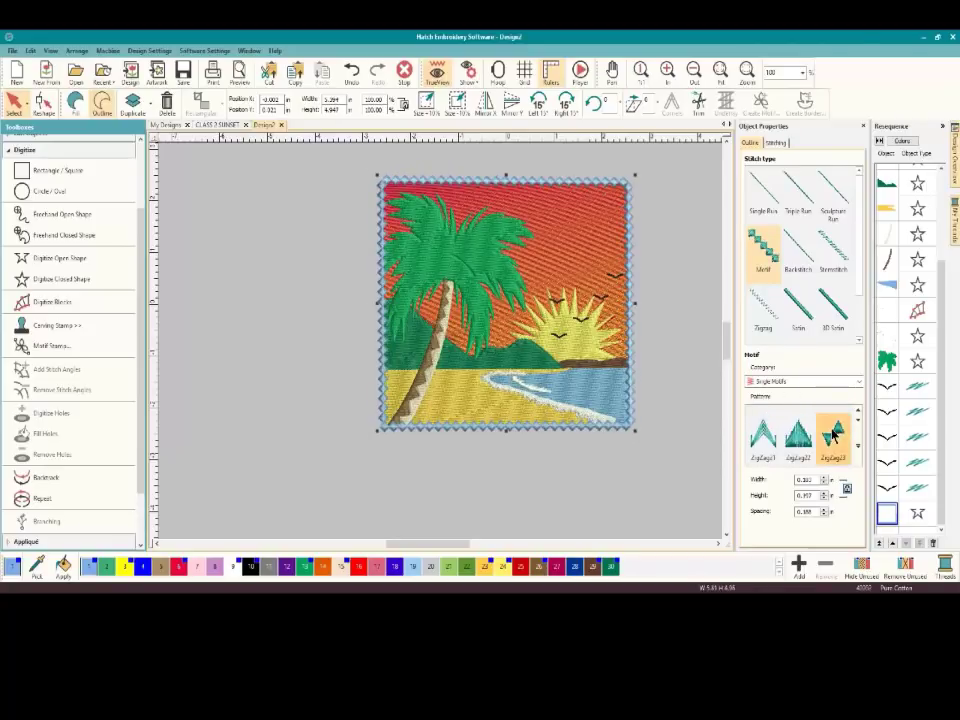
{"action": "scroll", "coordinate": [832, 432], "scroll_direction": "down", "scroll_amount": 4}
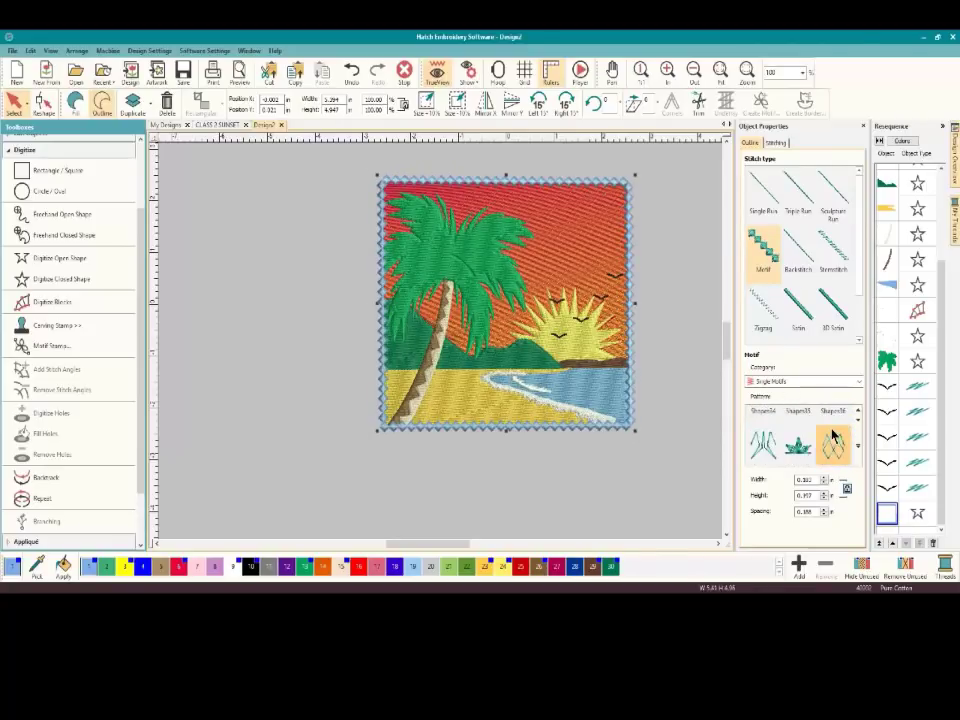
{"action": "scroll", "coordinate": [832, 430], "scroll_direction": "down", "scroll_amount": 3}
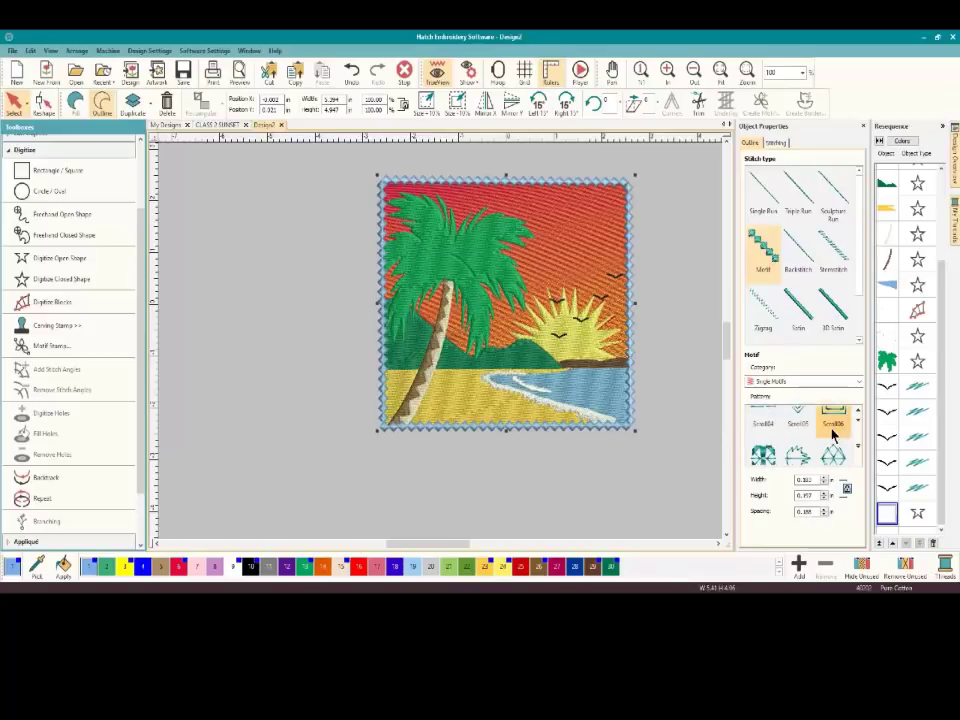
{"action": "left_click", "coordinate": [762, 425]}
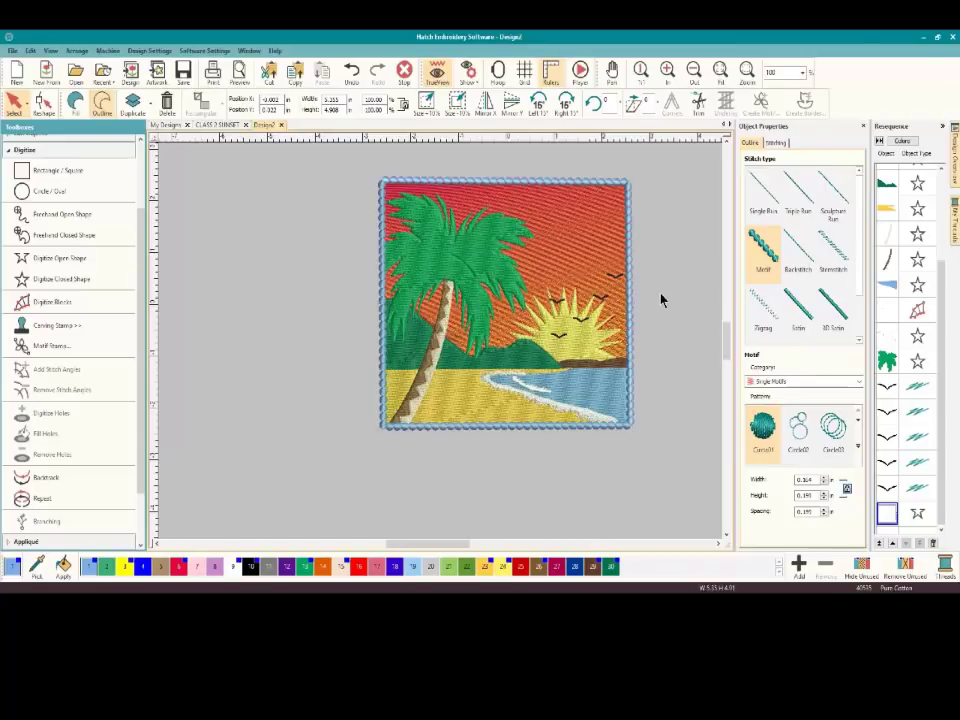
{"action": "left_click", "coordinate": [660, 320]}
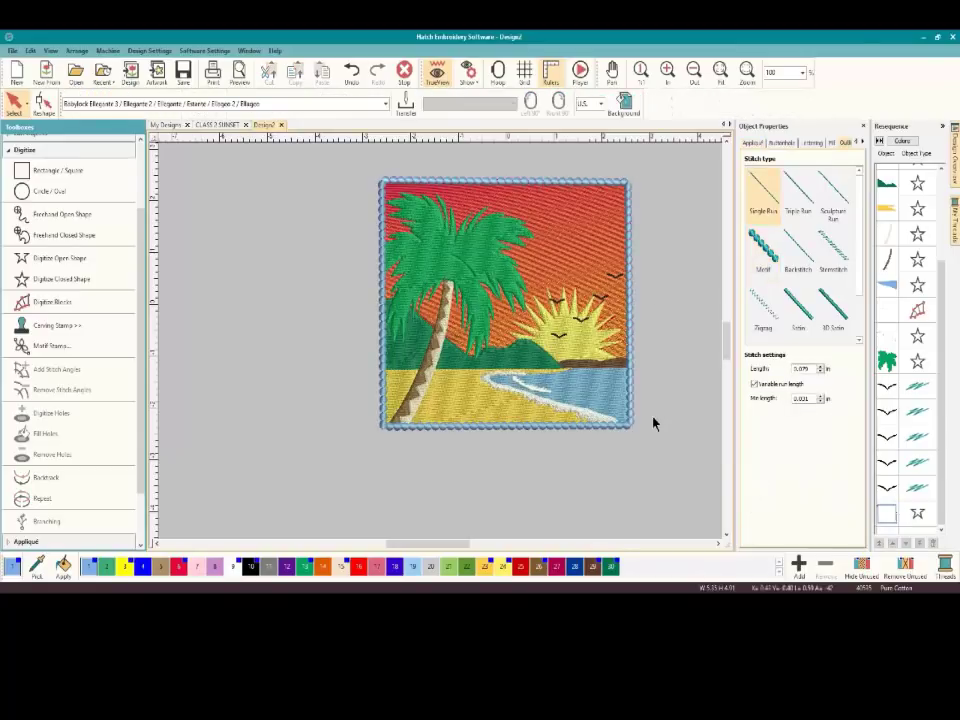
{"action": "left_click", "coordinate": [472, 433]}
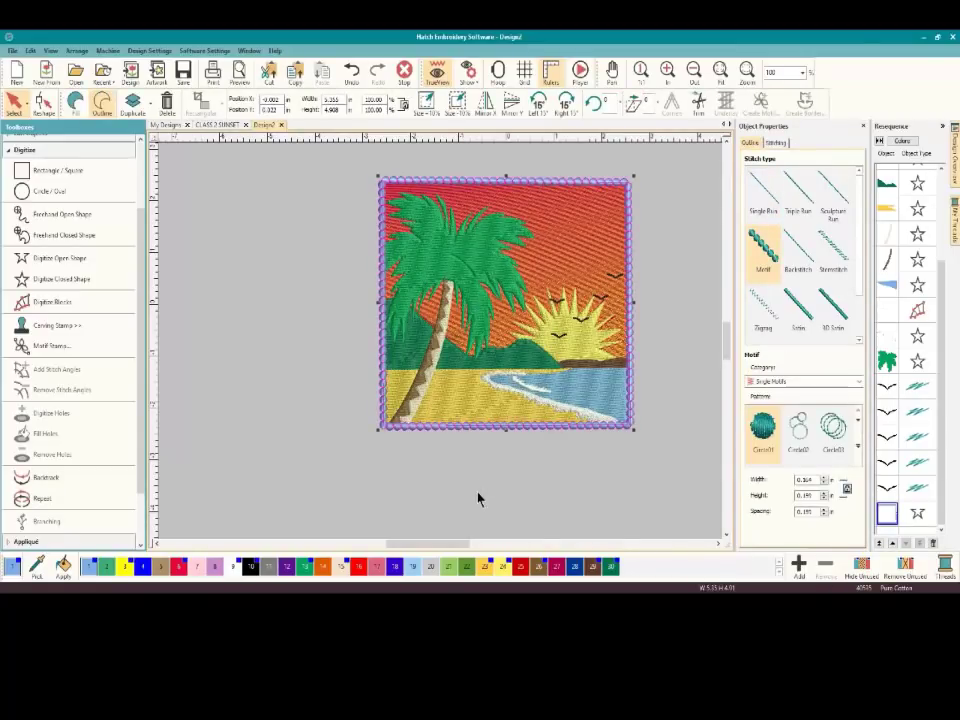
{"action": "left_click", "coordinate": [179, 566]}
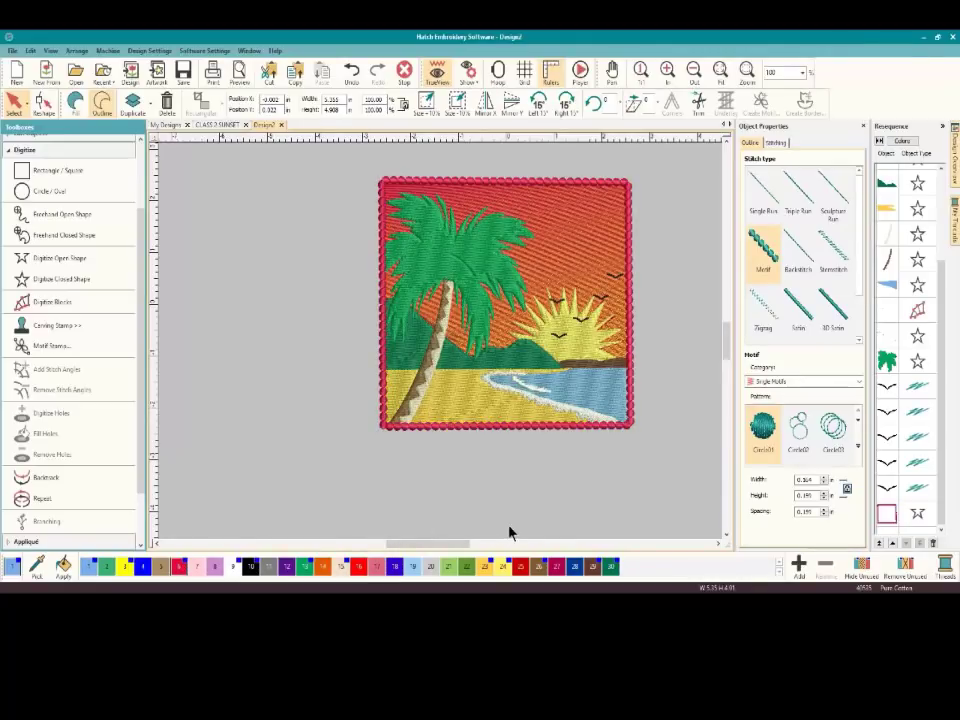
{"action": "left_click", "coordinate": [640, 488]}
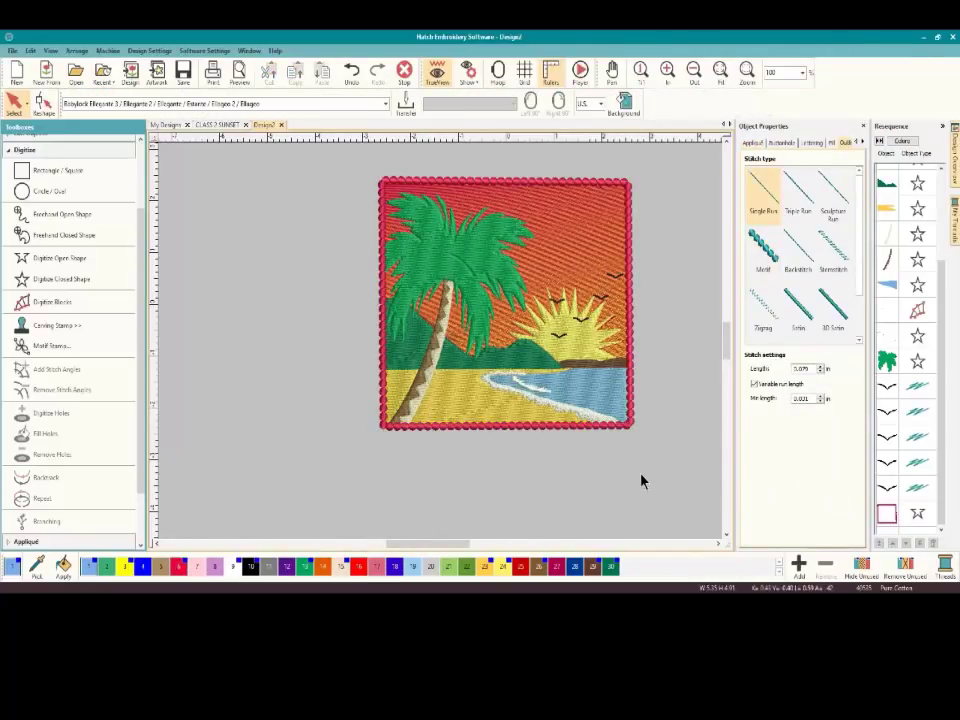
{"action": "left_click_drag", "start_coordinate": [347, 167], "coordinate": [675, 541]}
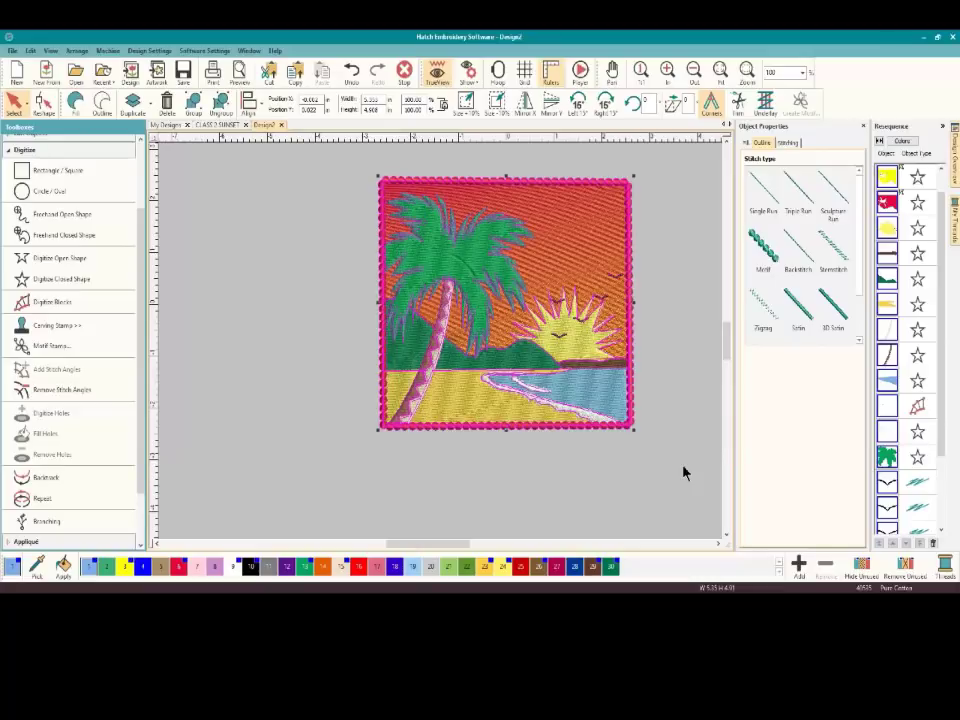
{"action": "left_click", "coordinate": [690, 414]}
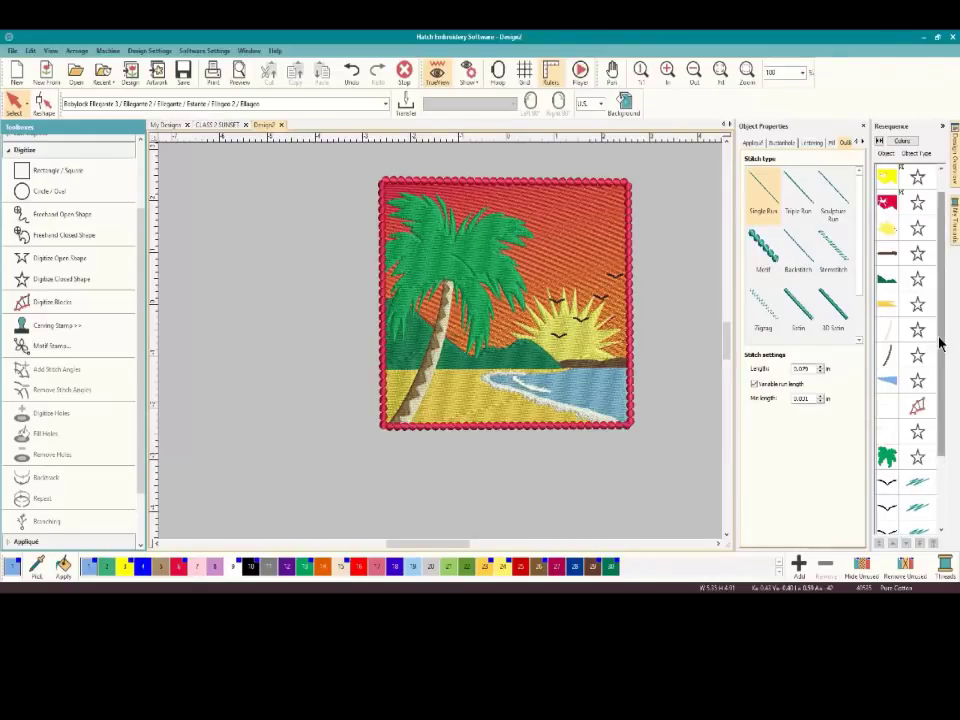
{"action": "left_click_drag", "start_coordinate": [940, 344], "coordinate": [940, 430]}
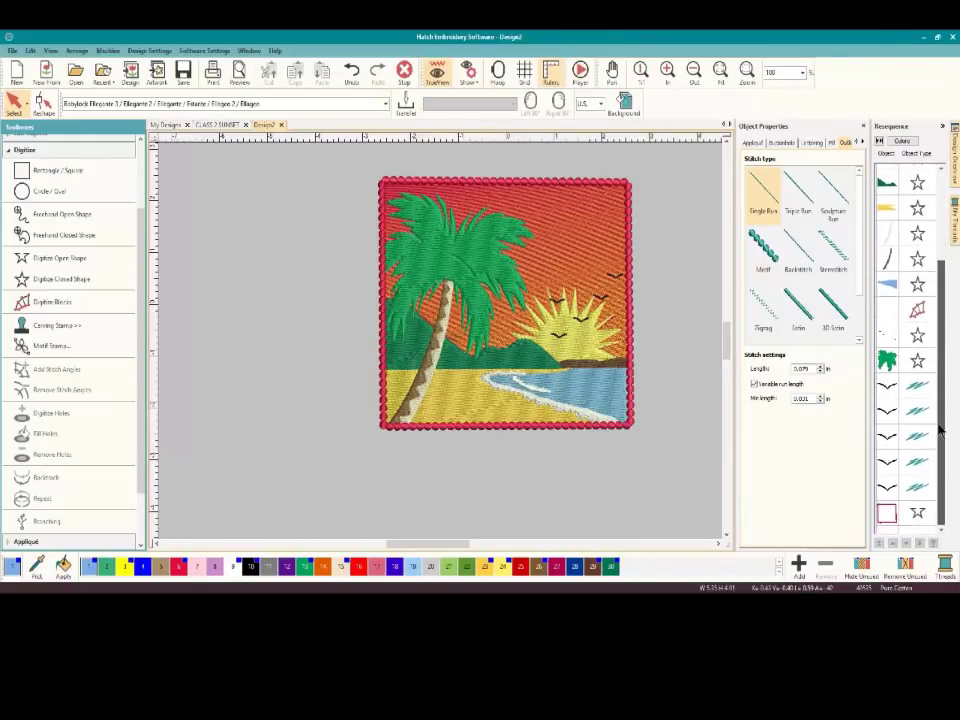
{"action": "left_click", "coordinate": [888, 386]}
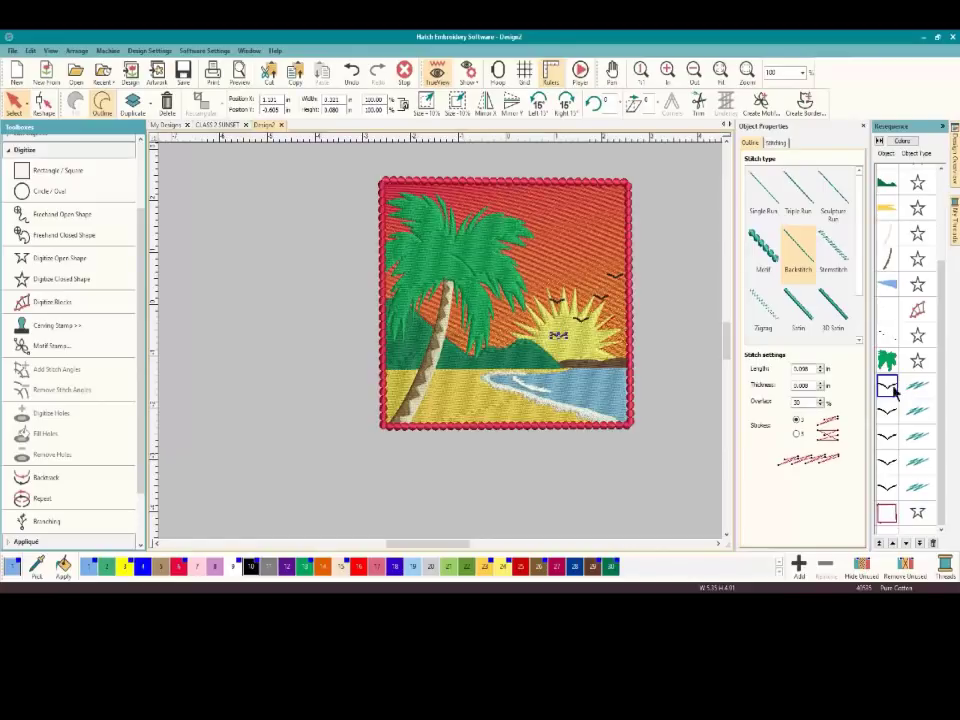
{"action": "left_click", "coordinate": [887, 335]}
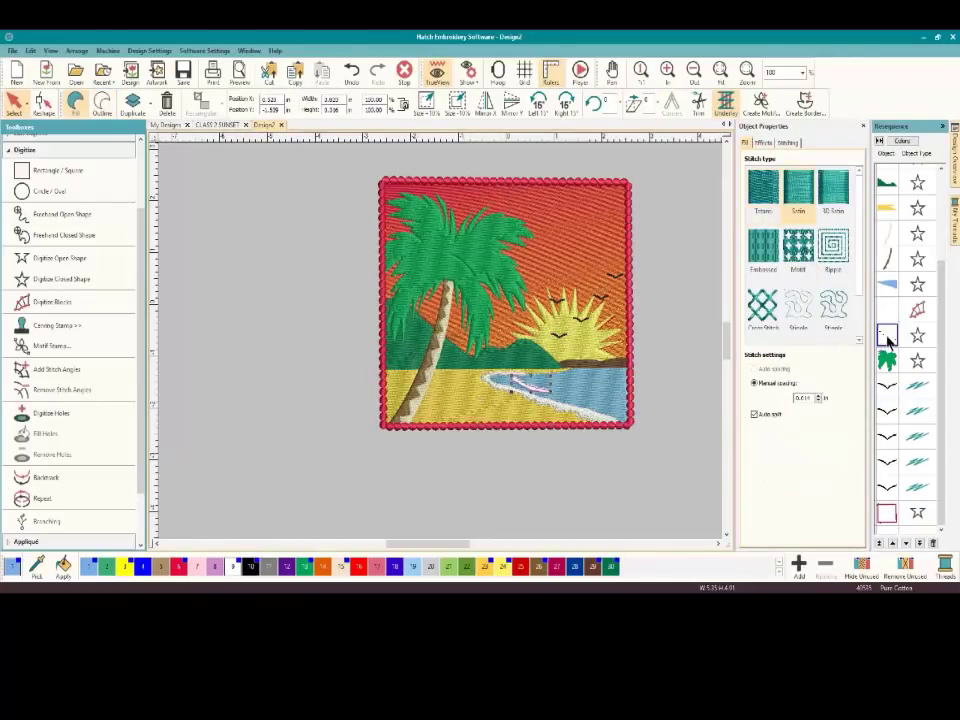
{"action": "left_click", "coordinate": [887, 207]}
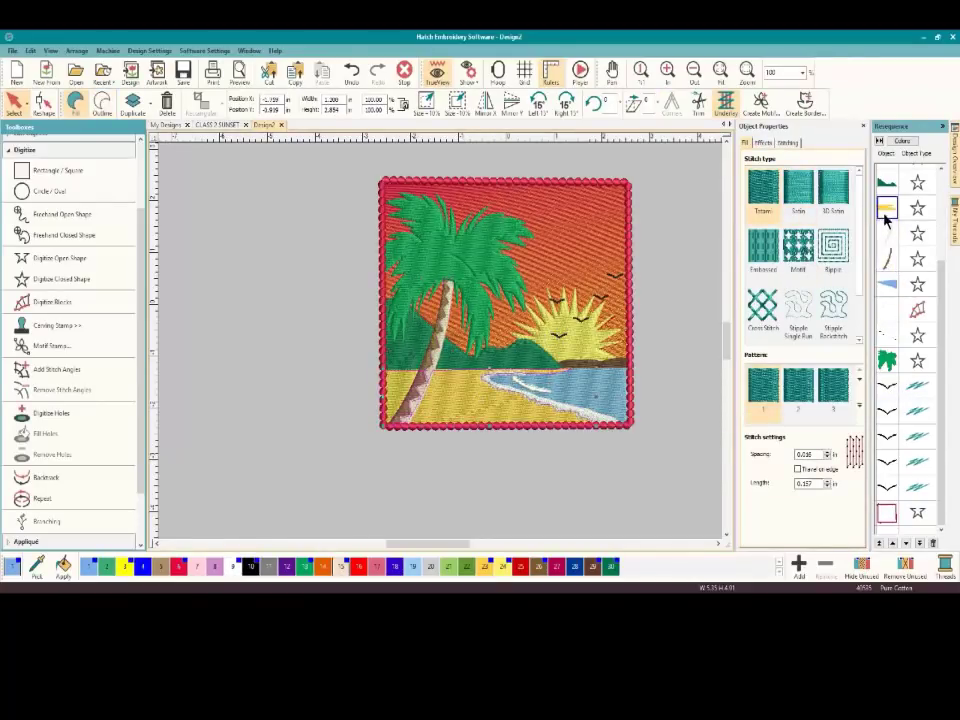
{"action": "left_click_drag", "start_coordinate": [945, 300], "coordinate": [945, 165]}
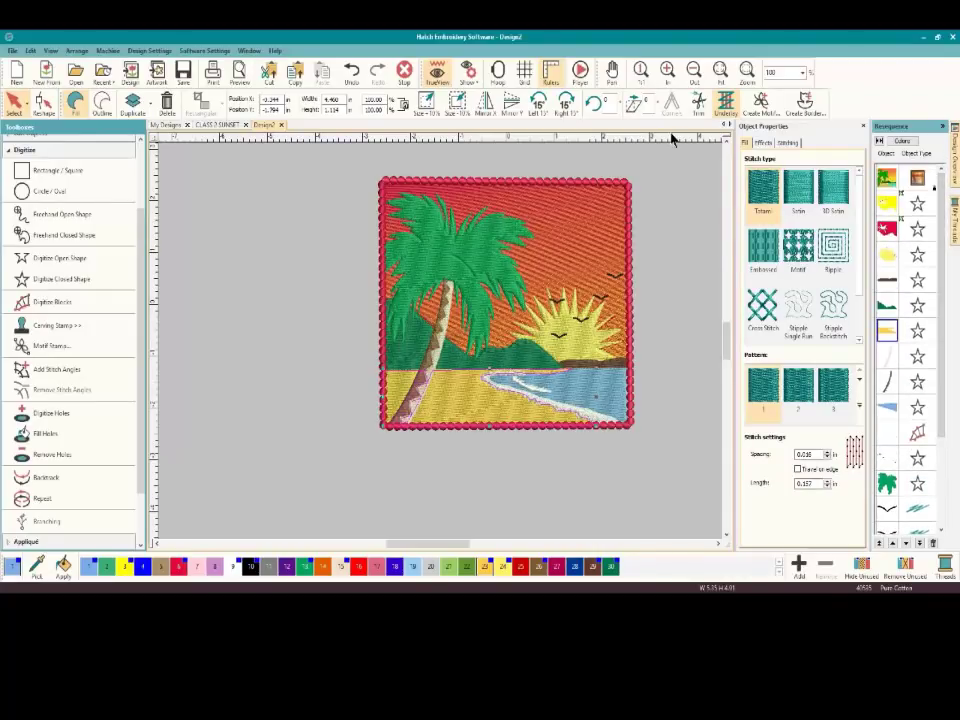
{"action": "left_click", "coordinate": [657, 258]}
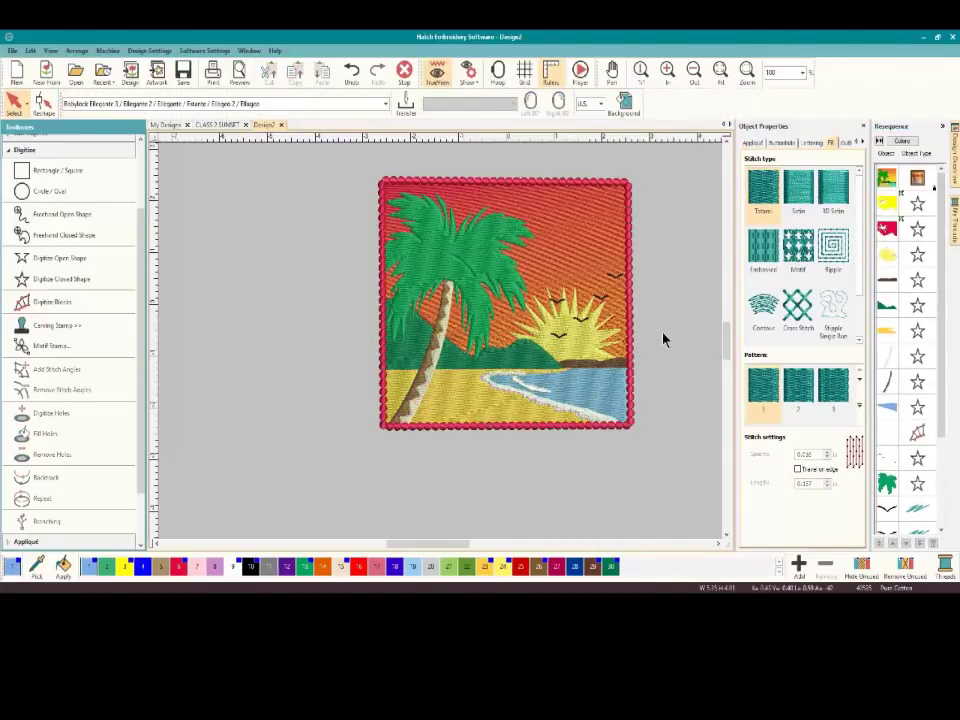
{"action": "scroll", "coordinate": [441, 348], "scroll_direction": "down", "scroll_amount": 1}
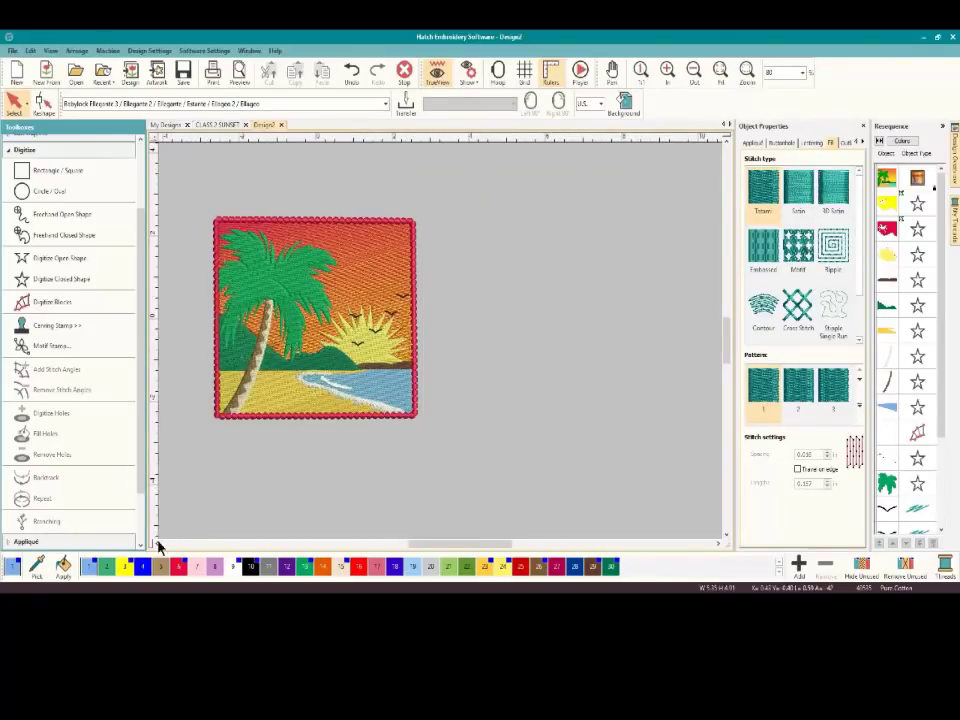
{"action": "scroll", "coordinate": [158, 545], "scroll_direction": "left", "scroll_amount": 3}
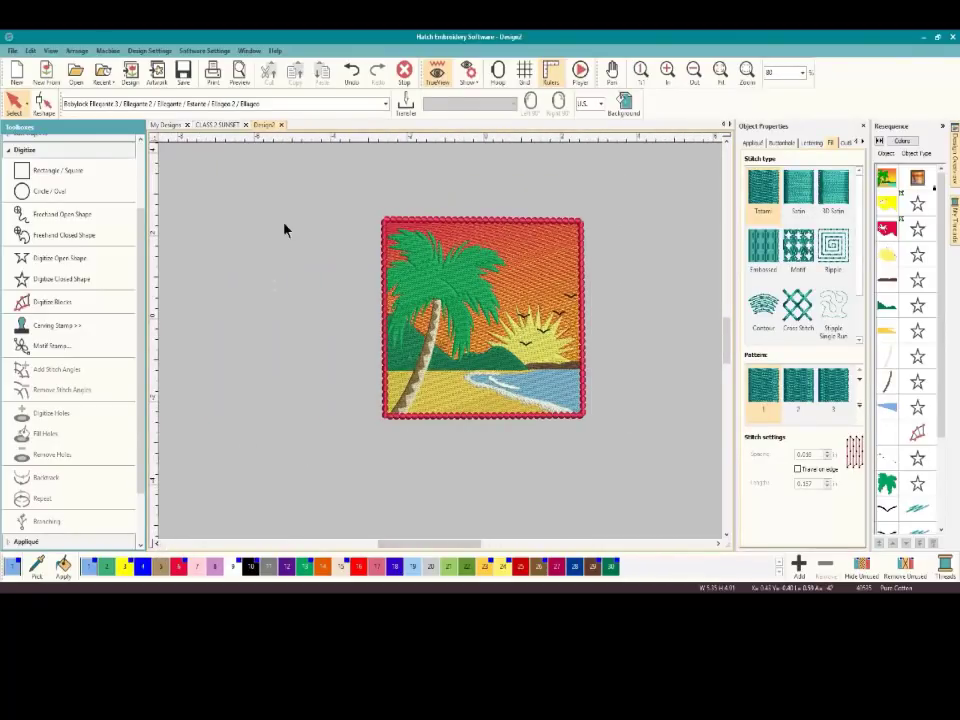
Give the palm tree an embossed fill and try Patch2, Rectangle1, Rectangle2 and Splash1 textures
{"action": "left_click", "coordinate": [421, 288]}
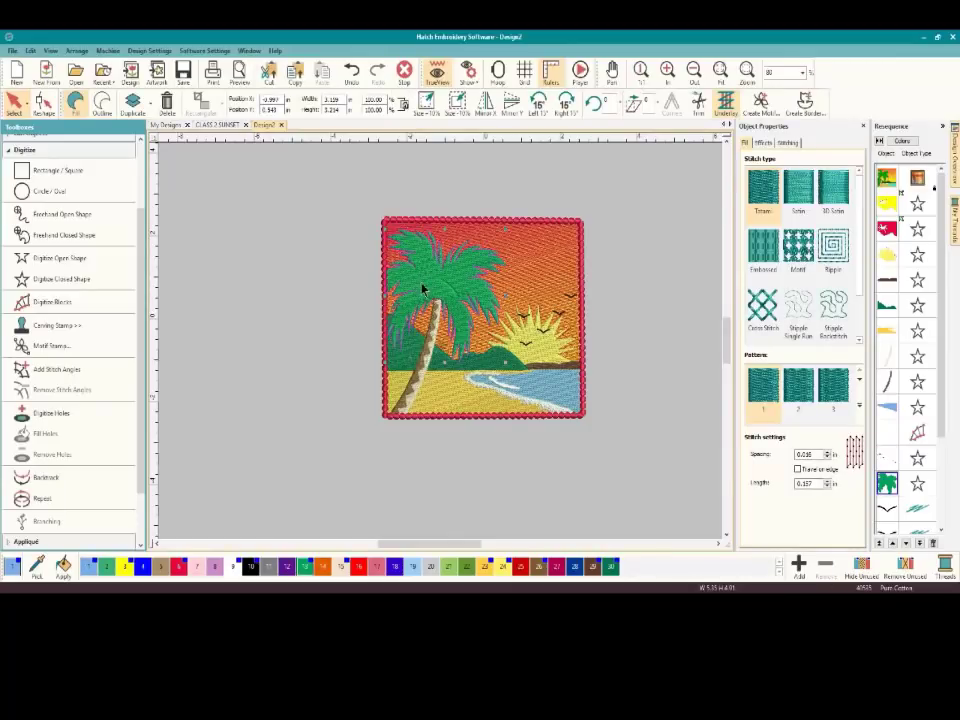
{"action": "left_click", "coordinate": [768, 256]}
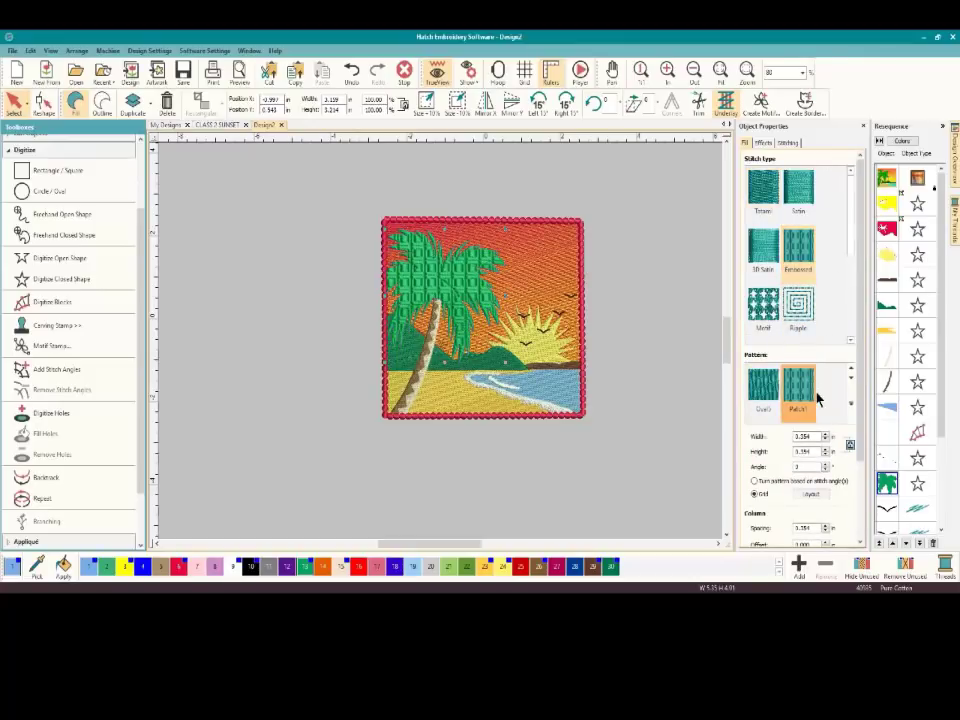
{"action": "left_click", "coordinate": [852, 378]}
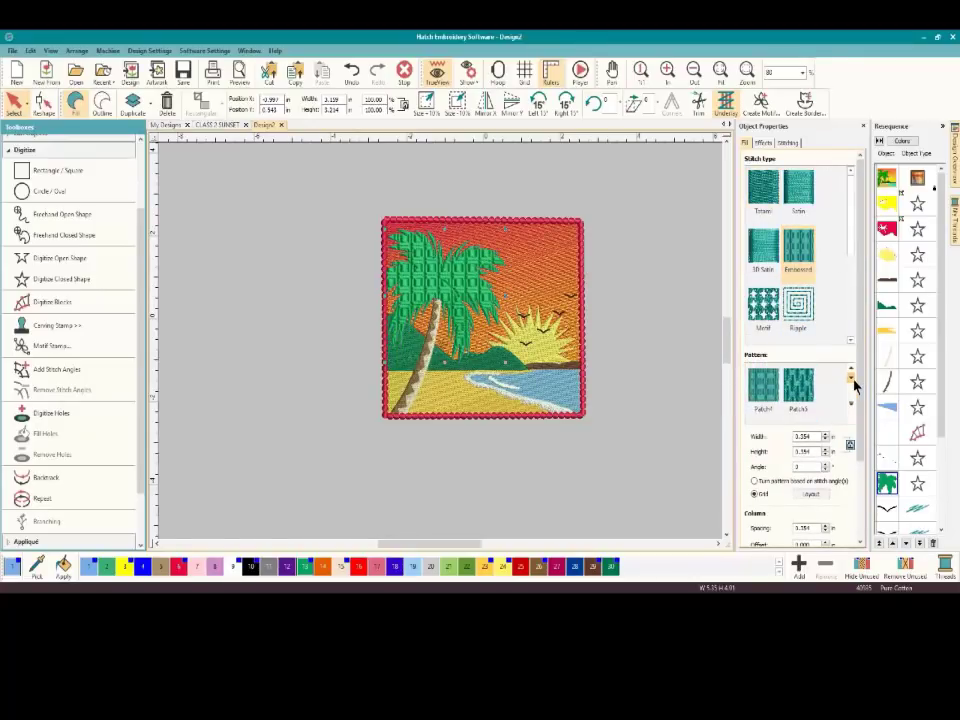
{"action": "left_click", "coordinate": [806, 388]}
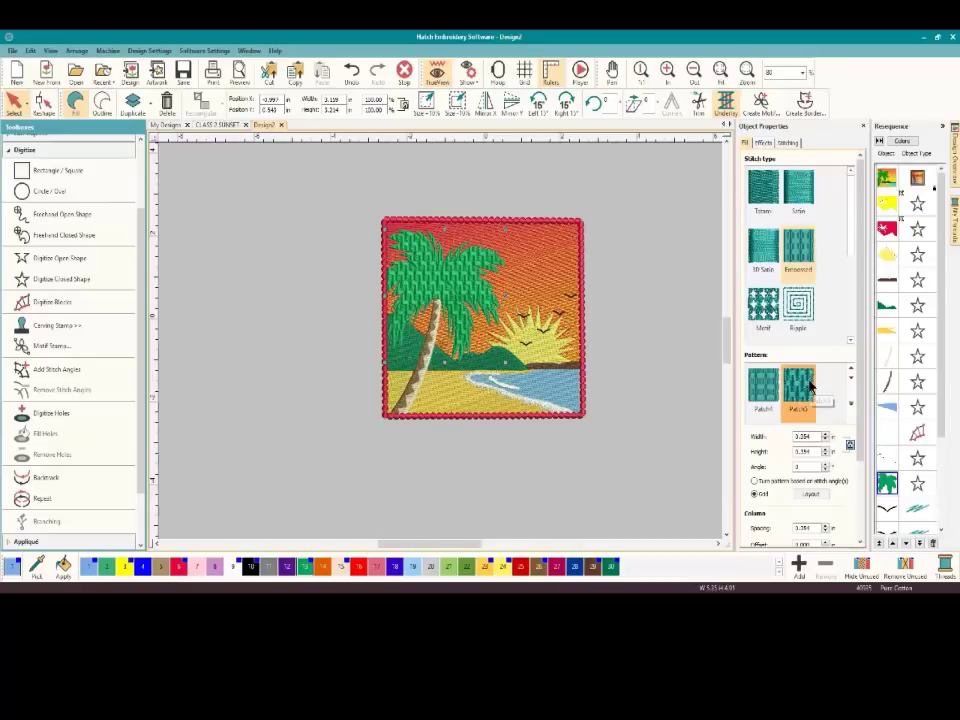
{"action": "left_click", "coordinate": [852, 380]}
{"action": "left_click", "coordinate": [800, 393]}
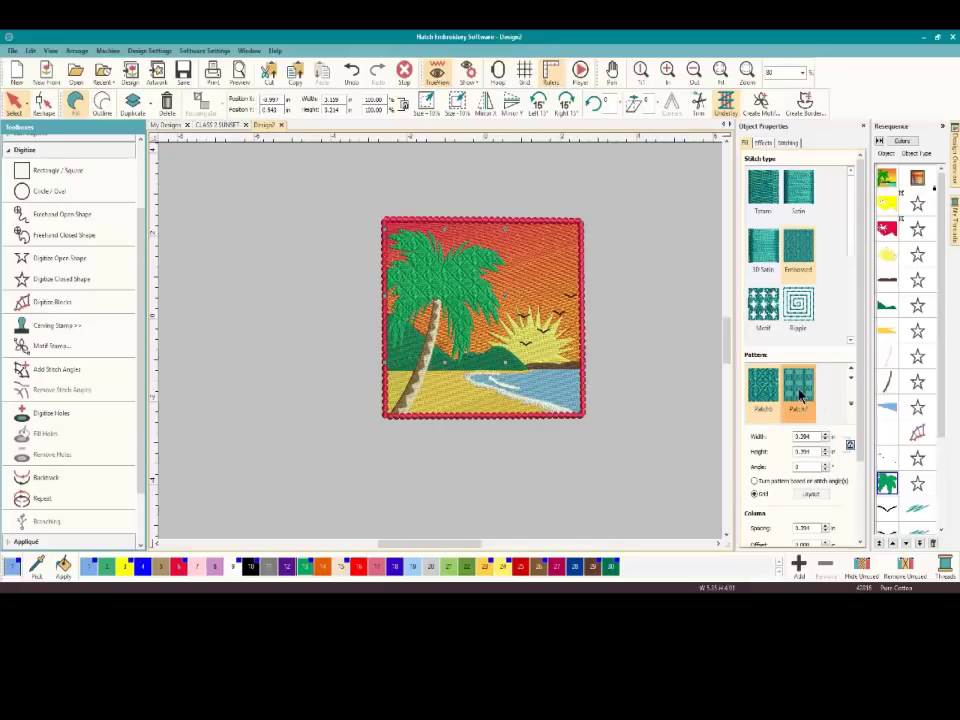
{"action": "left_click", "coordinate": [851, 380]}
{"action": "left_click", "coordinate": [851, 380]}
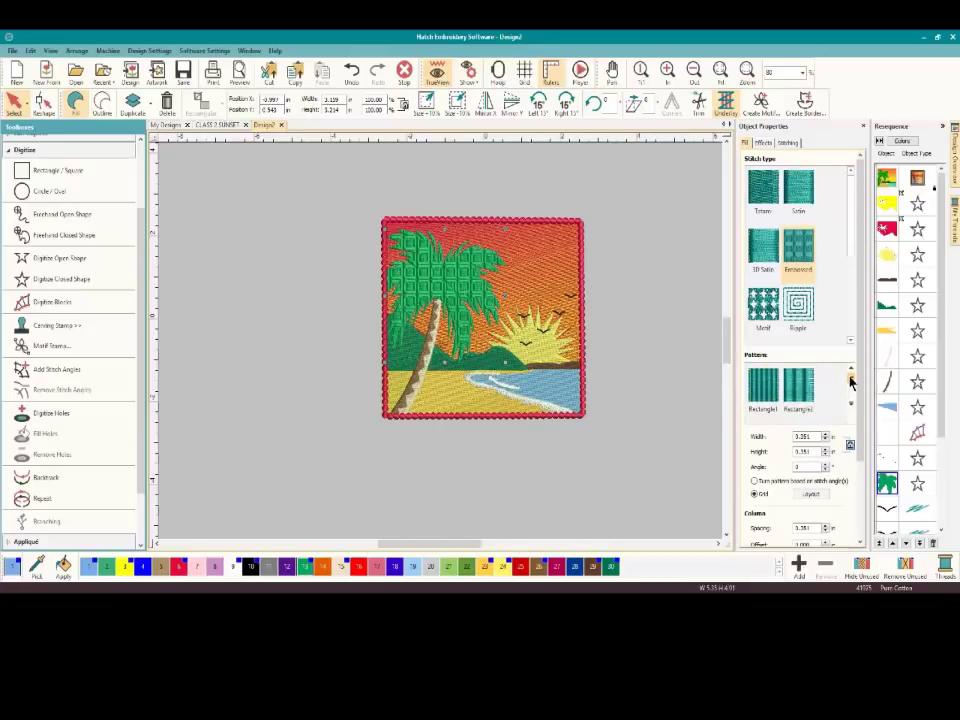
{"action": "left_click", "coordinate": [766, 390]}
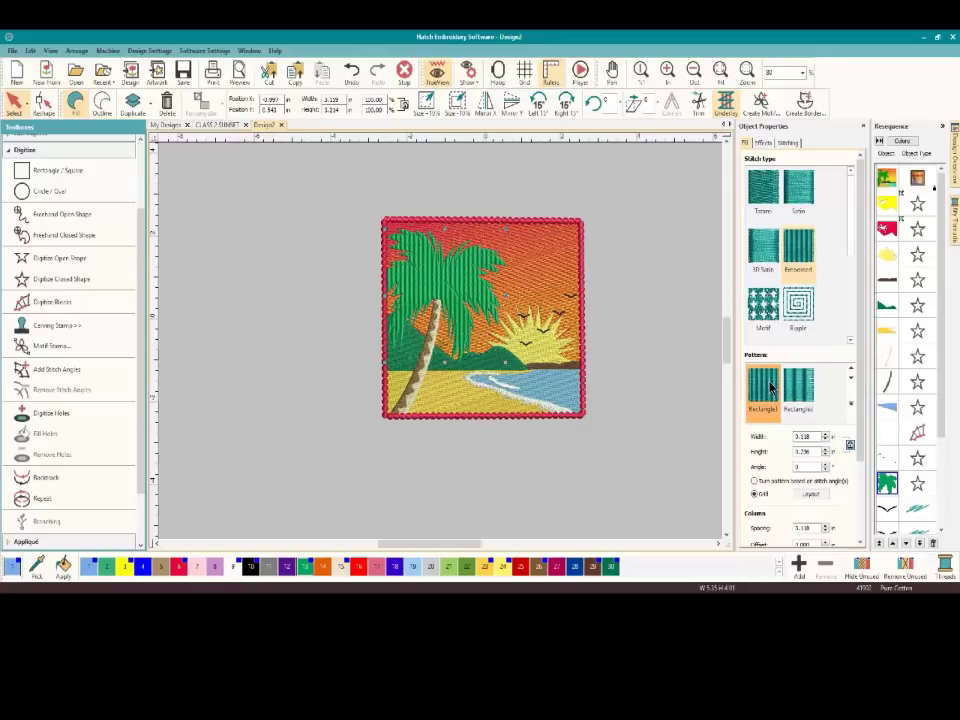
{"action": "left_click", "coordinate": [798, 386]}
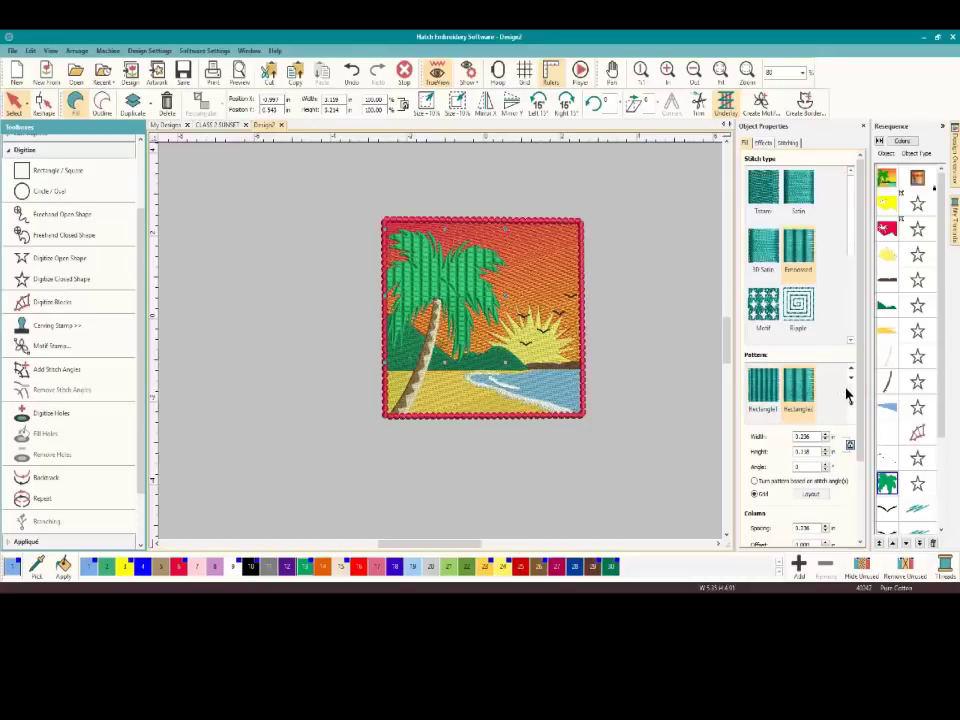
{"action": "left_click", "coordinate": [851, 377]}
{"action": "left_click", "coordinate": [807, 390]}
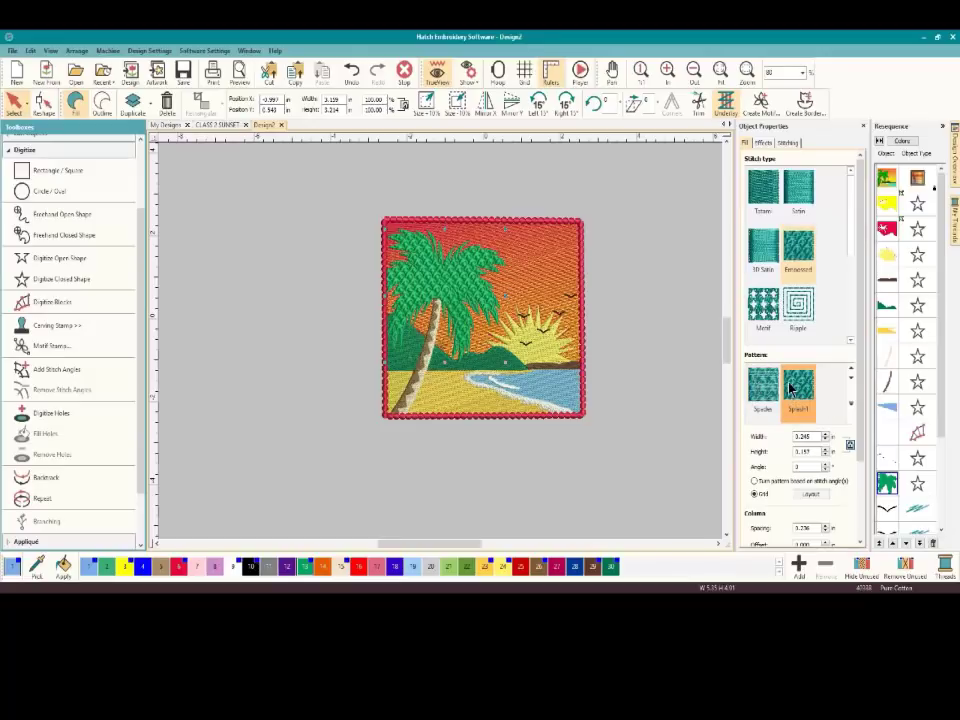
Try Square2 and Squiggle3 on the palm fill, then settle on Squiggle2
{"action": "left_click", "coordinate": [851, 377]}
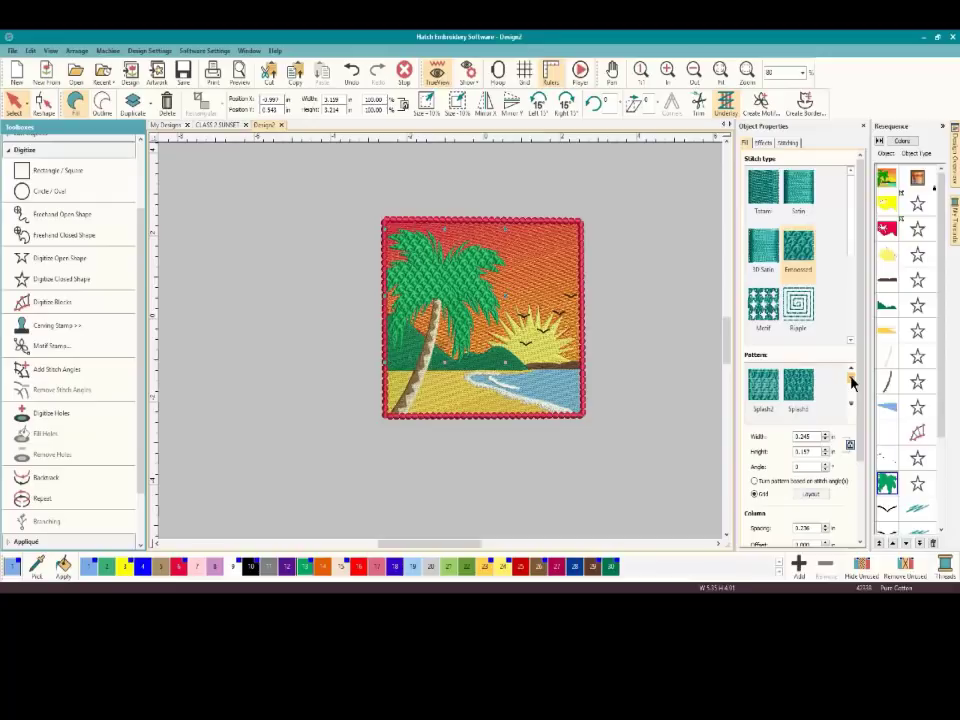
{"action": "left_click", "coordinate": [851, 377]}
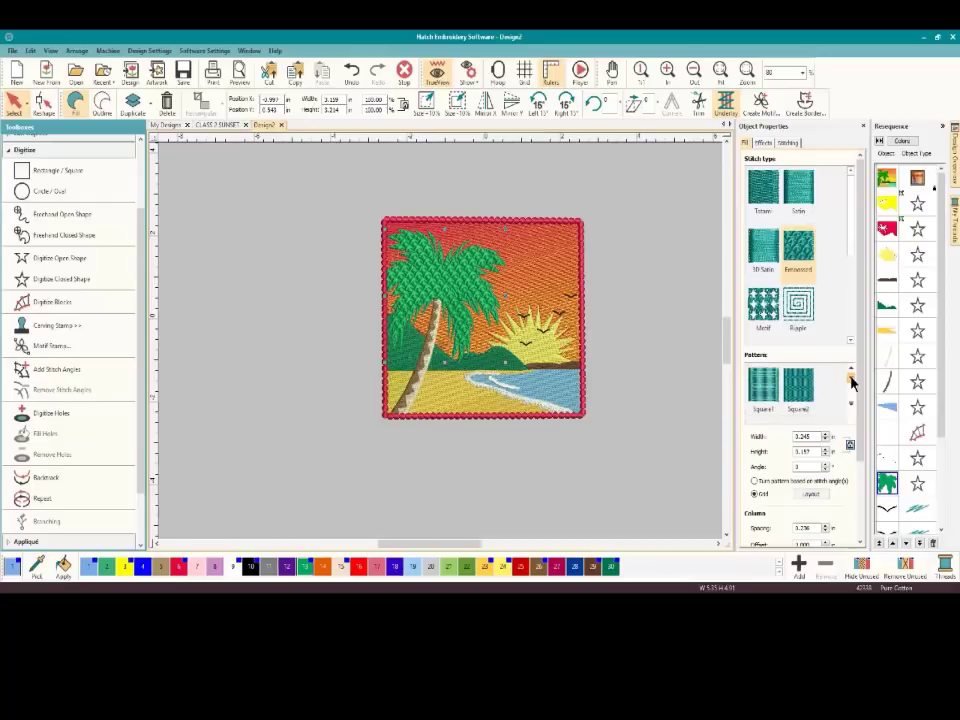
{"action": "left_click", "coordinate": [765, 390]}
{"action": "left_click", "coordinate": [798, 386]}
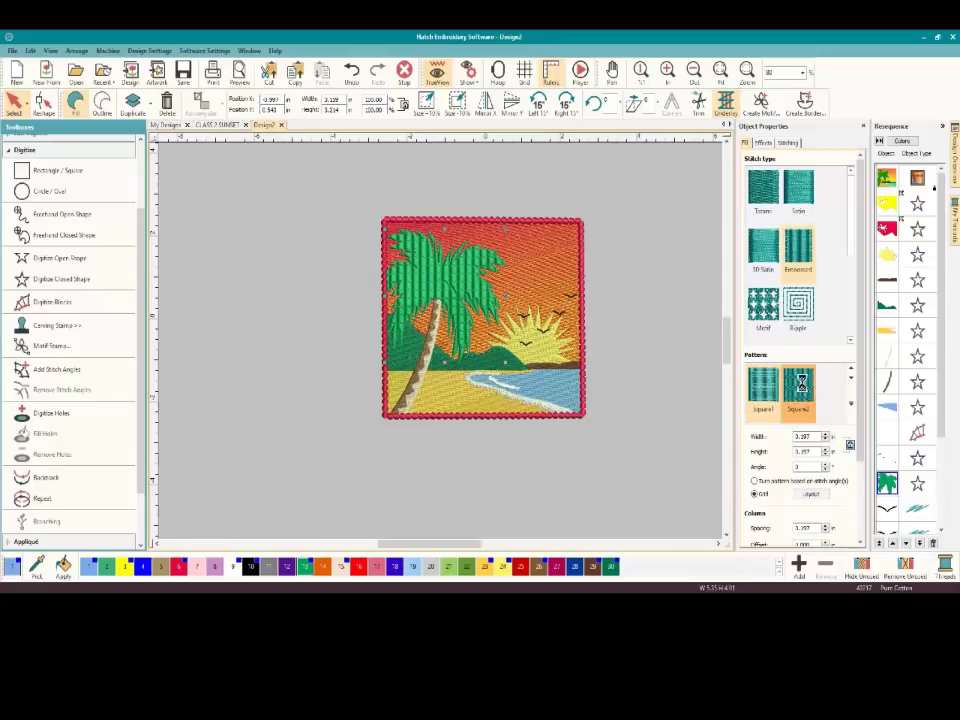
{"action": "left_click", "coordinate": [851, 377]}
{"action": "left_click", "coordinate": [851, 377]}
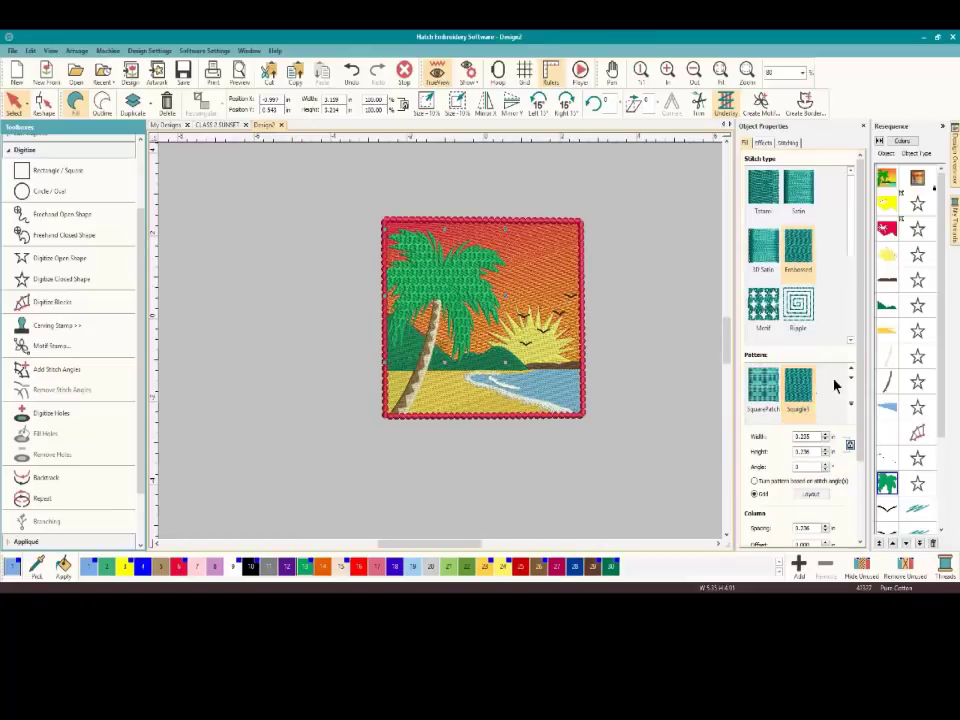
{"action": "left_click", "coordinate": [849, 384]}
{"action": "left_click", "coordinate": [788, 395]}
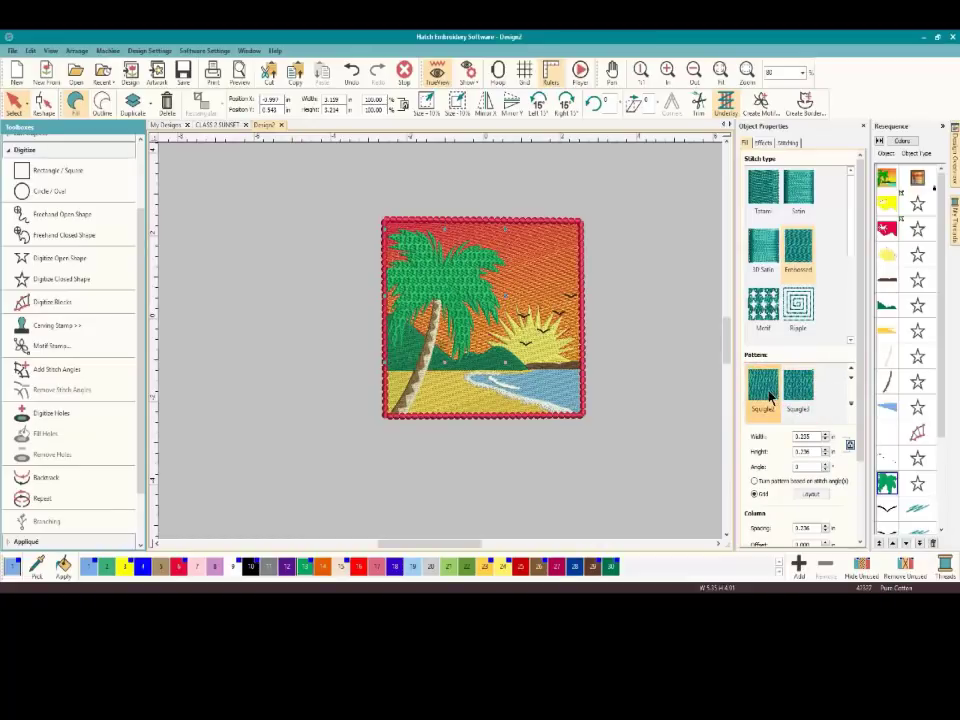
{"action": "left_click", "coordinate": [800, 397]}
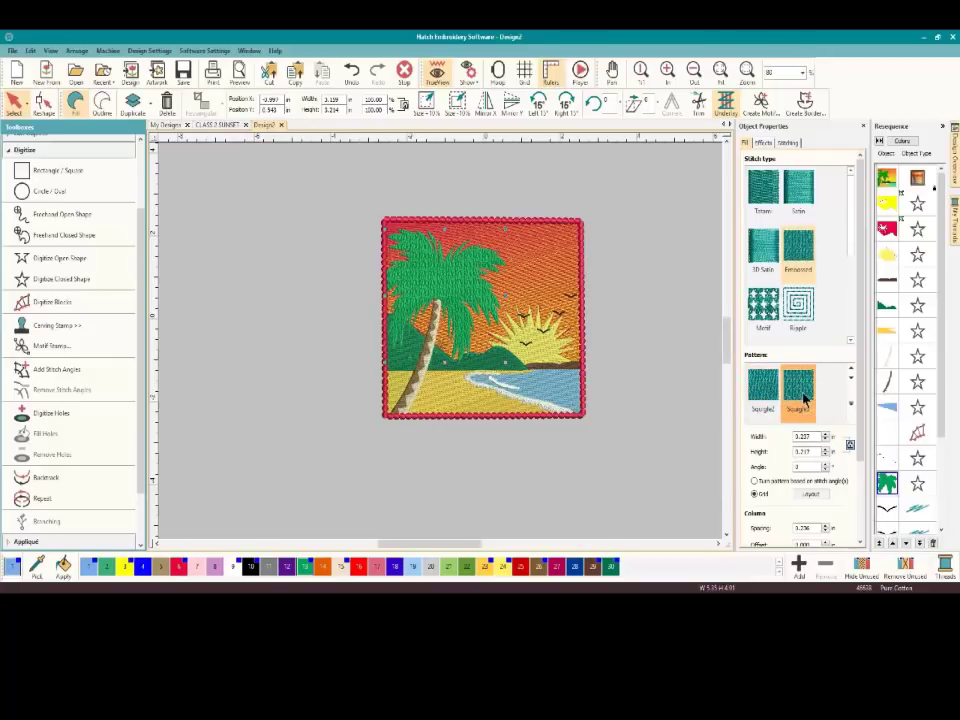
{"action": "left_click", "coordinate": [851, 381]}
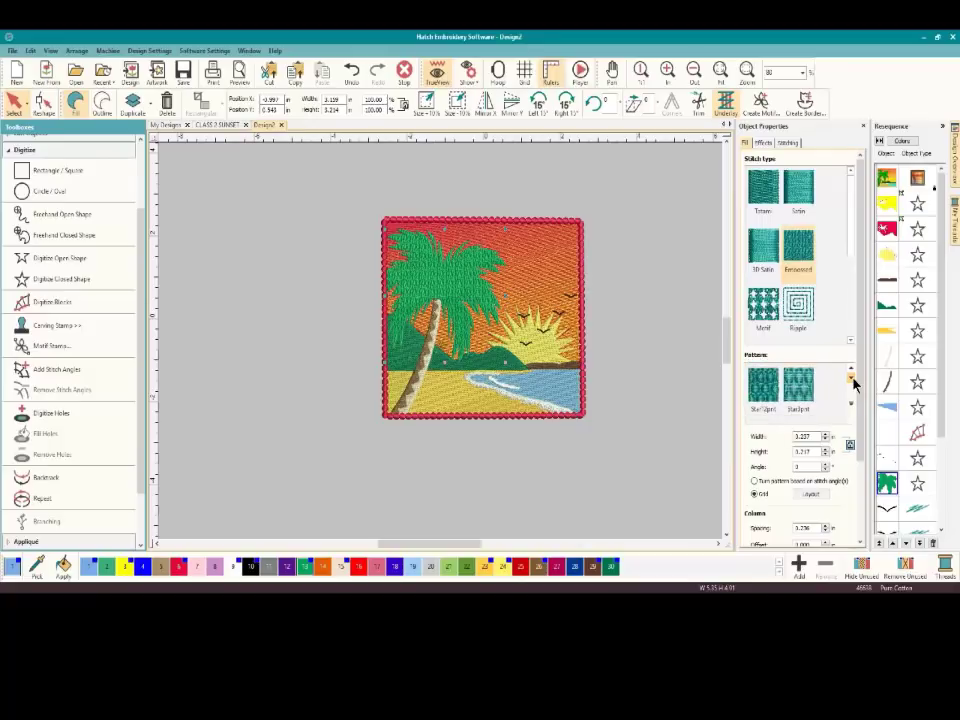
{"action": "left_click", "coordinate": [851, 369]}
{"action": "left_click", "coordinate": [776, 398]}
{"action": "left_click", "coordinate": [313, 368]}
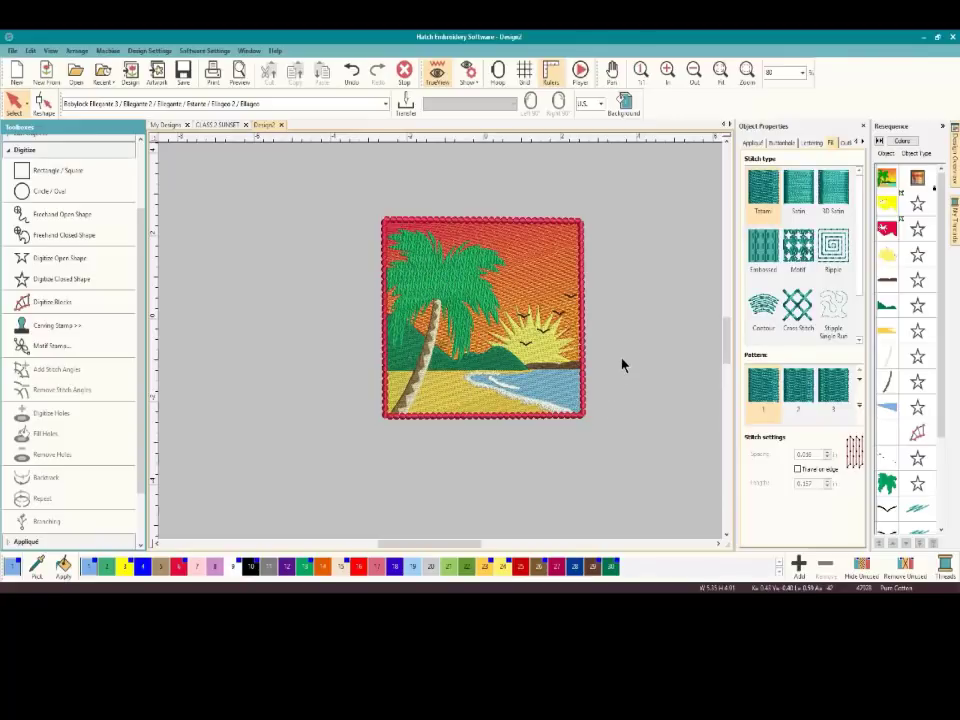
{"action": "scroll", "coordinate": [441, 345], "scroll_direction": "up", "scroll_amount": 1}
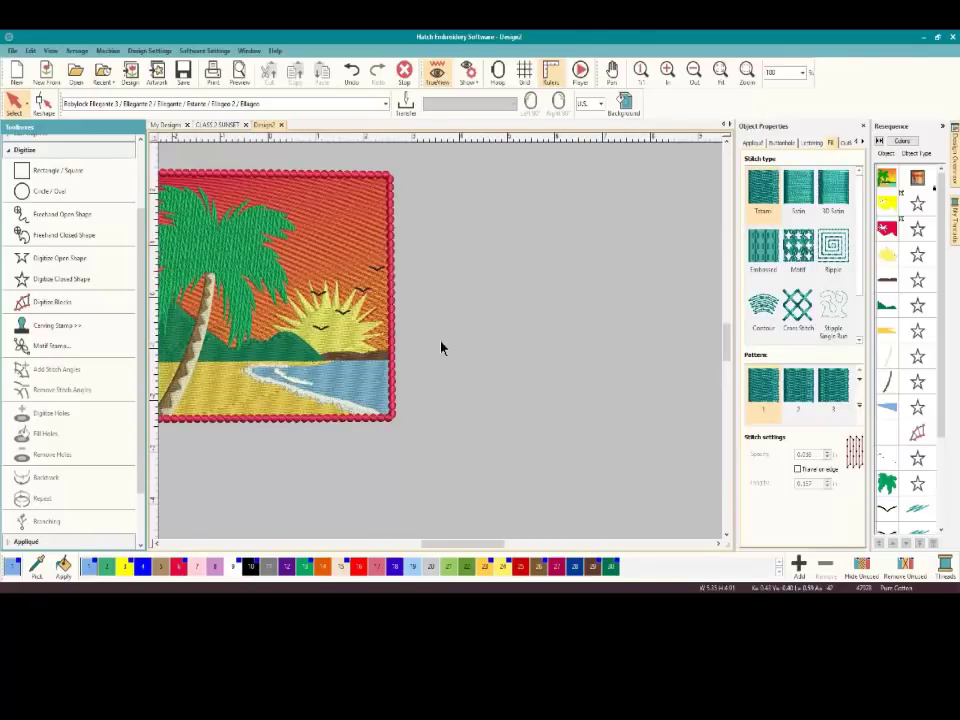
{"action": "left_click", "coordinate": [155, 543]}
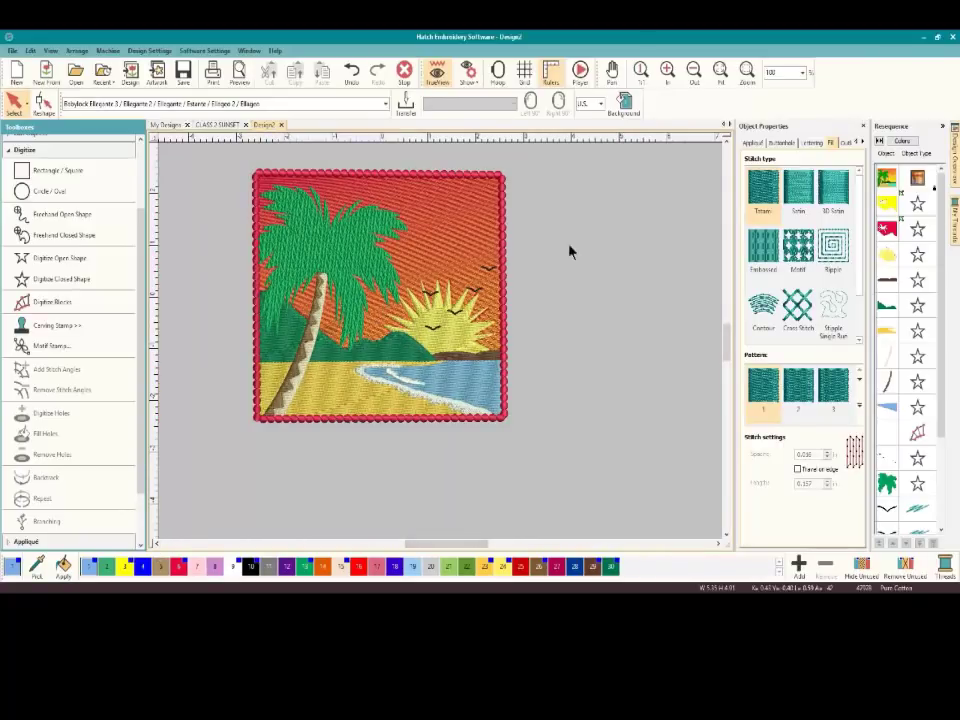
{"action": "scroll", "coordinate": [411, 345], "scroll_direction": "up", "scroll_amount": 2}
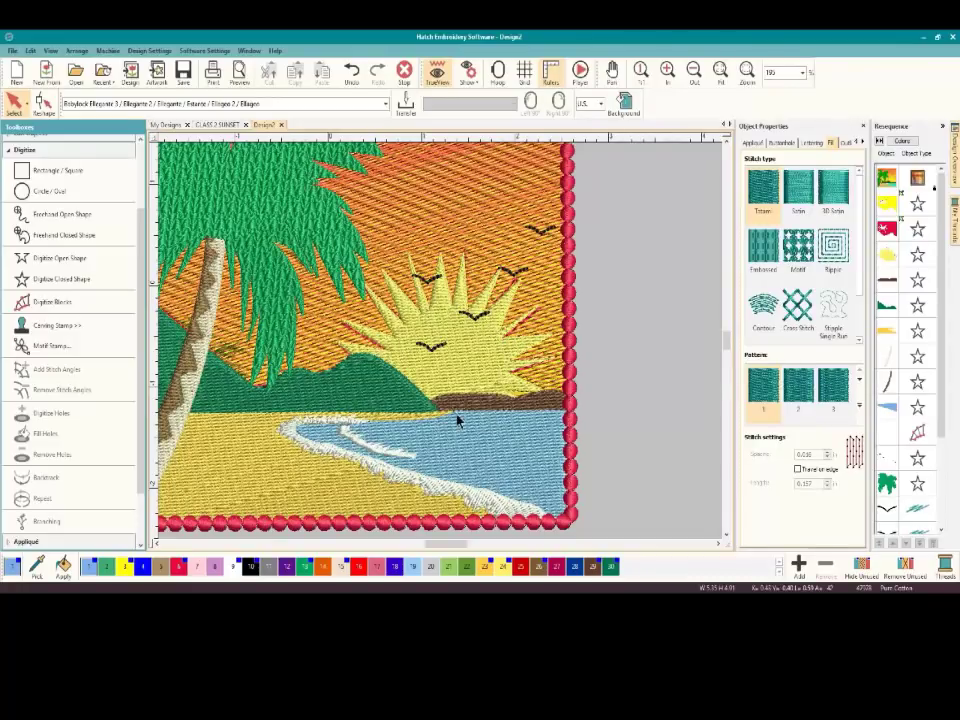
{"action": "scroll", "coordinate": [441, 347], "scroll_direction": "down", "scroll_amount": 2}
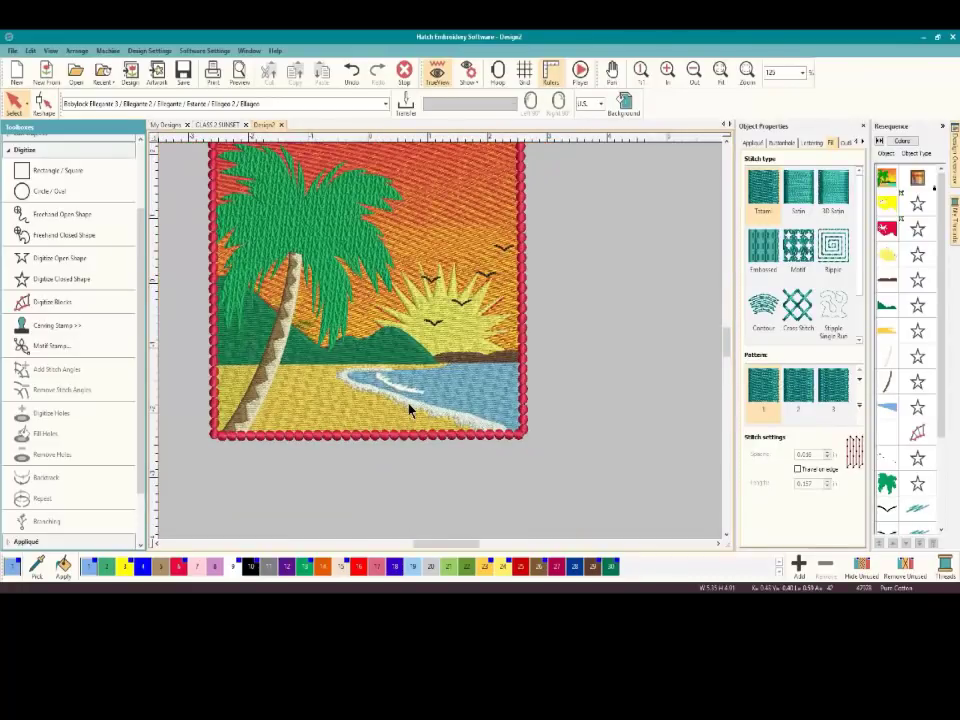
{"action": "scroll", "coordinate": [442, 347], "scroll_direction": "down", "scroll_amount": 1}
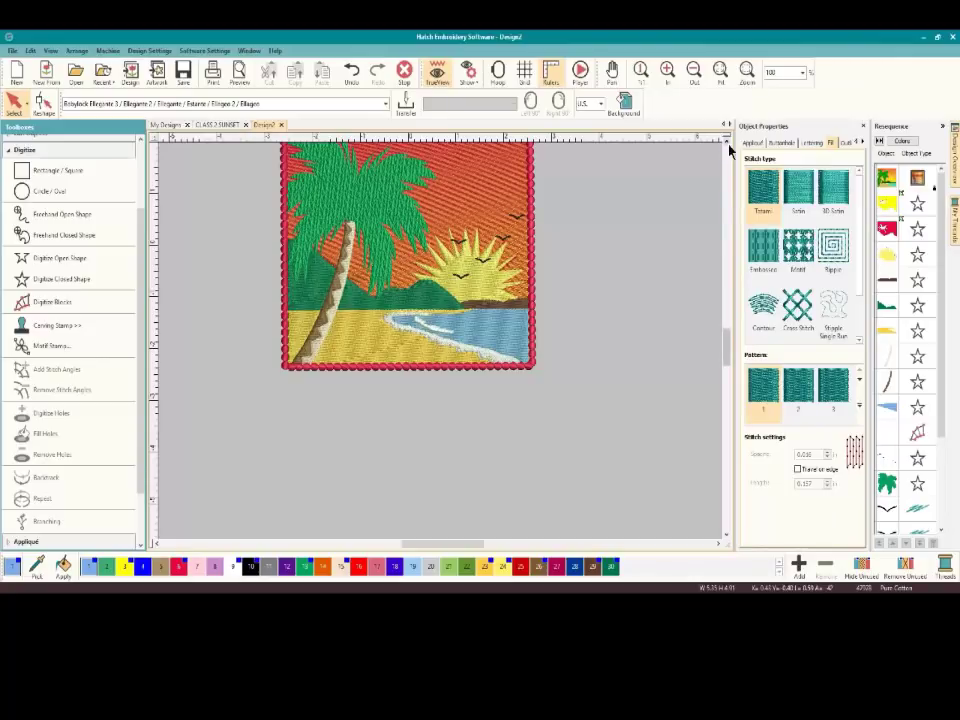
{"action": "scroll", "coordinate": [724, 124], "scroll_direction": "up", "scroll_amount": 2}
Launch the stitch Player to replay the beach sunset design's stitch-out
{"action": "left_click", "coordinate": [580, 70]}
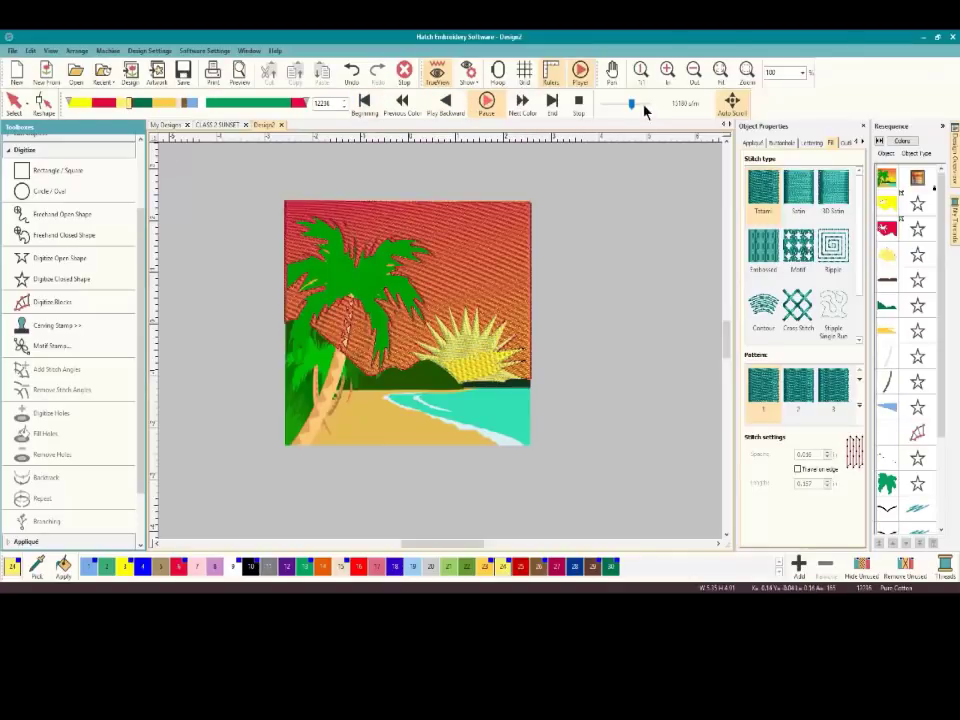
Raise the player speed to finish the stitch-out, then switch TrueView off
{"action": "left_click_drag", "start_coordinate": [632, 105], "coordinate": [637, 108]}
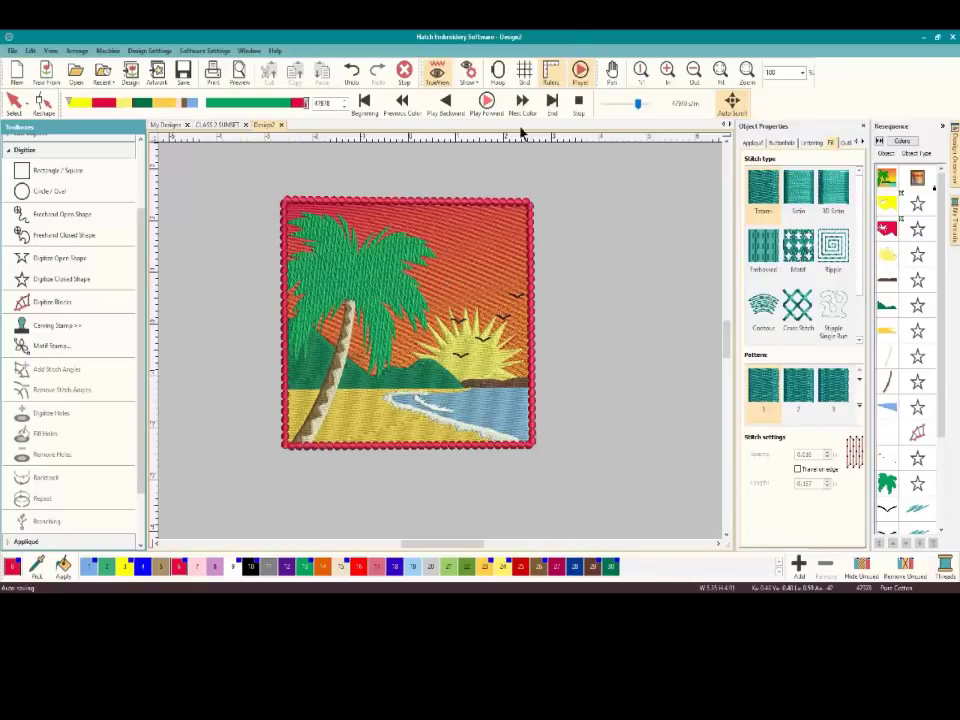
{"action": "left_click", "coordinate": [437, 76]}
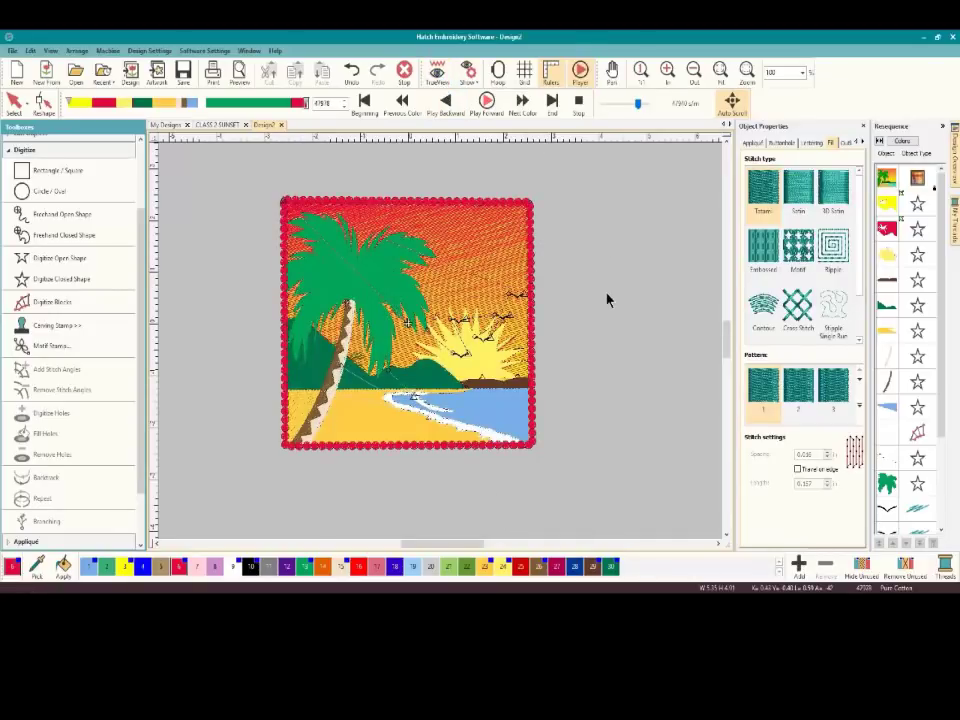
Close the Player, select the background picture in the sequence list and delete it
{"action": "left_click", "coordinate": [886, 178]}
{"action": "right_click", "coordinate": [886, 178]}
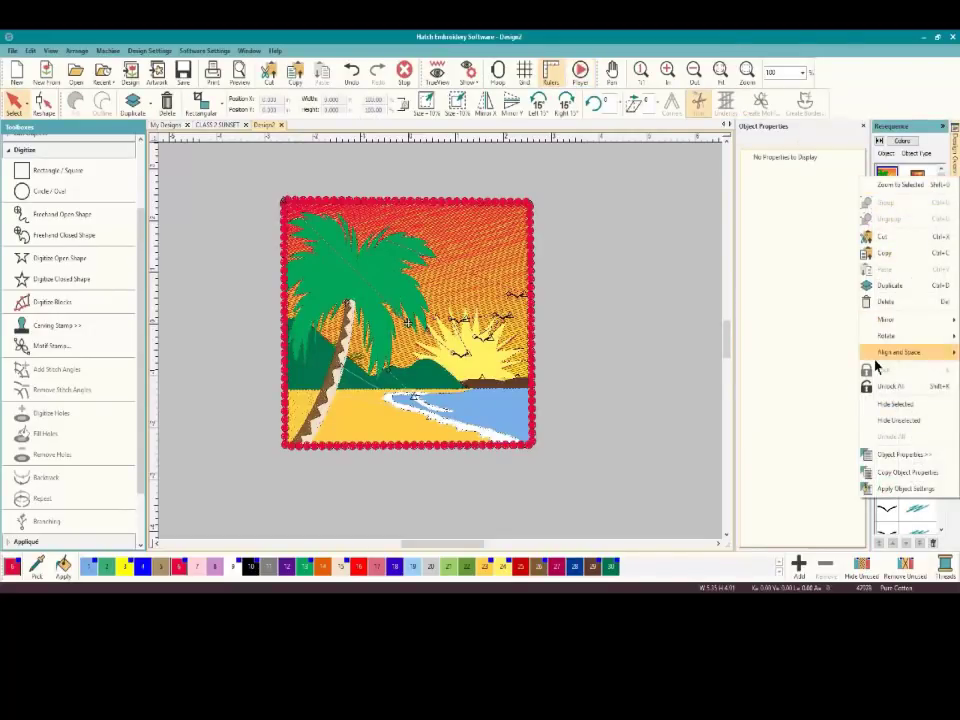
{"action": "mouse_move", "coordinate": [928, 353]}
{"action": "left_click", "coordinate": [892, 386]}
{"action": "left_click", "coordinate": [887, 179]}
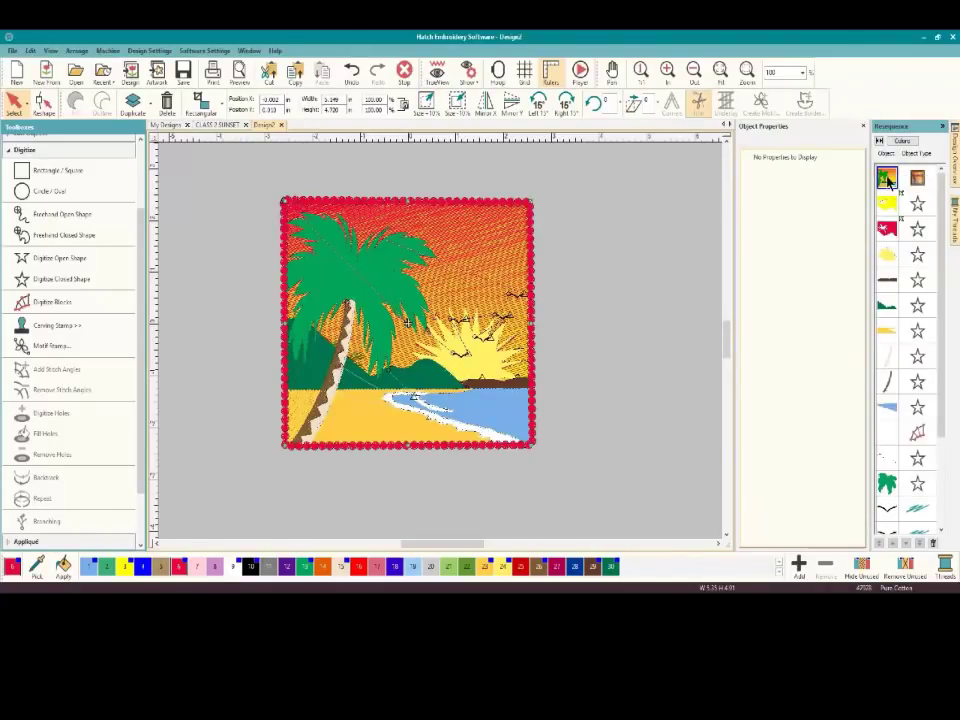
{"action": "key", "text": "Delete"}
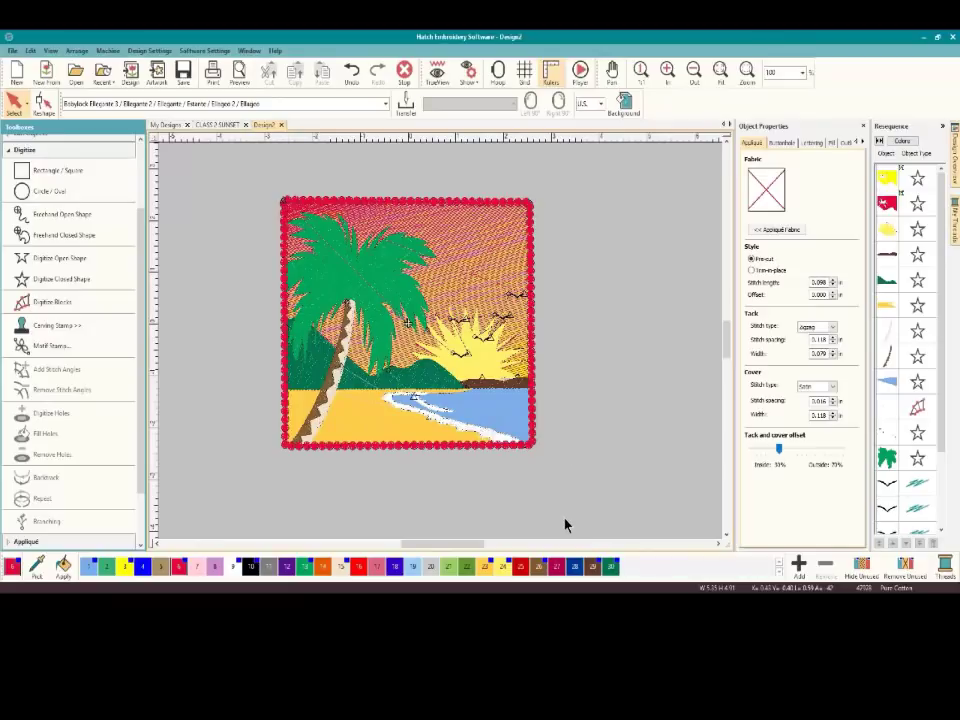